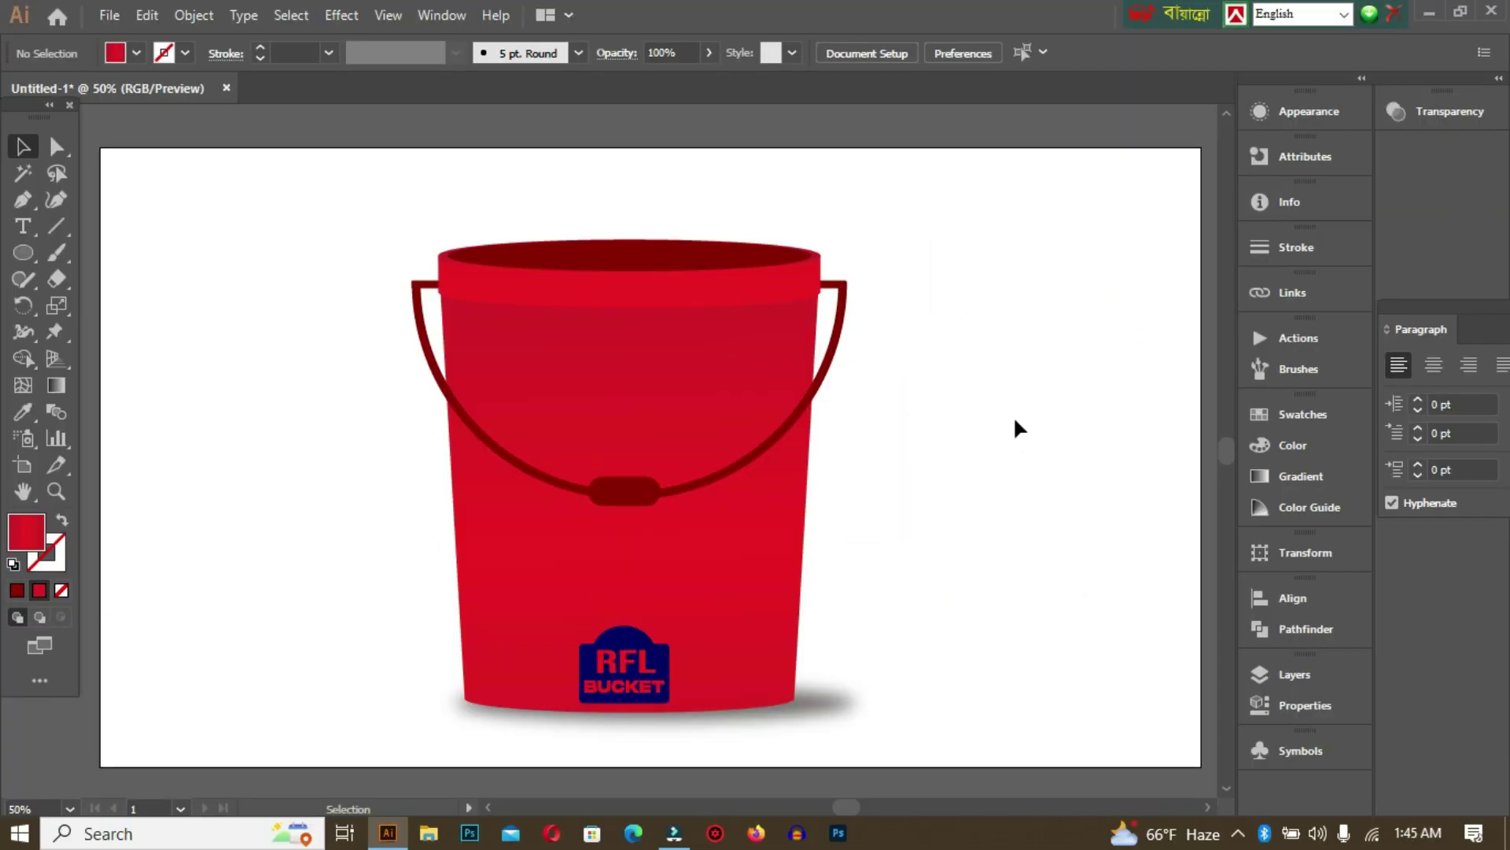
Create a new 1280 x 720 px document.
key(a)
key(ctrl+n)
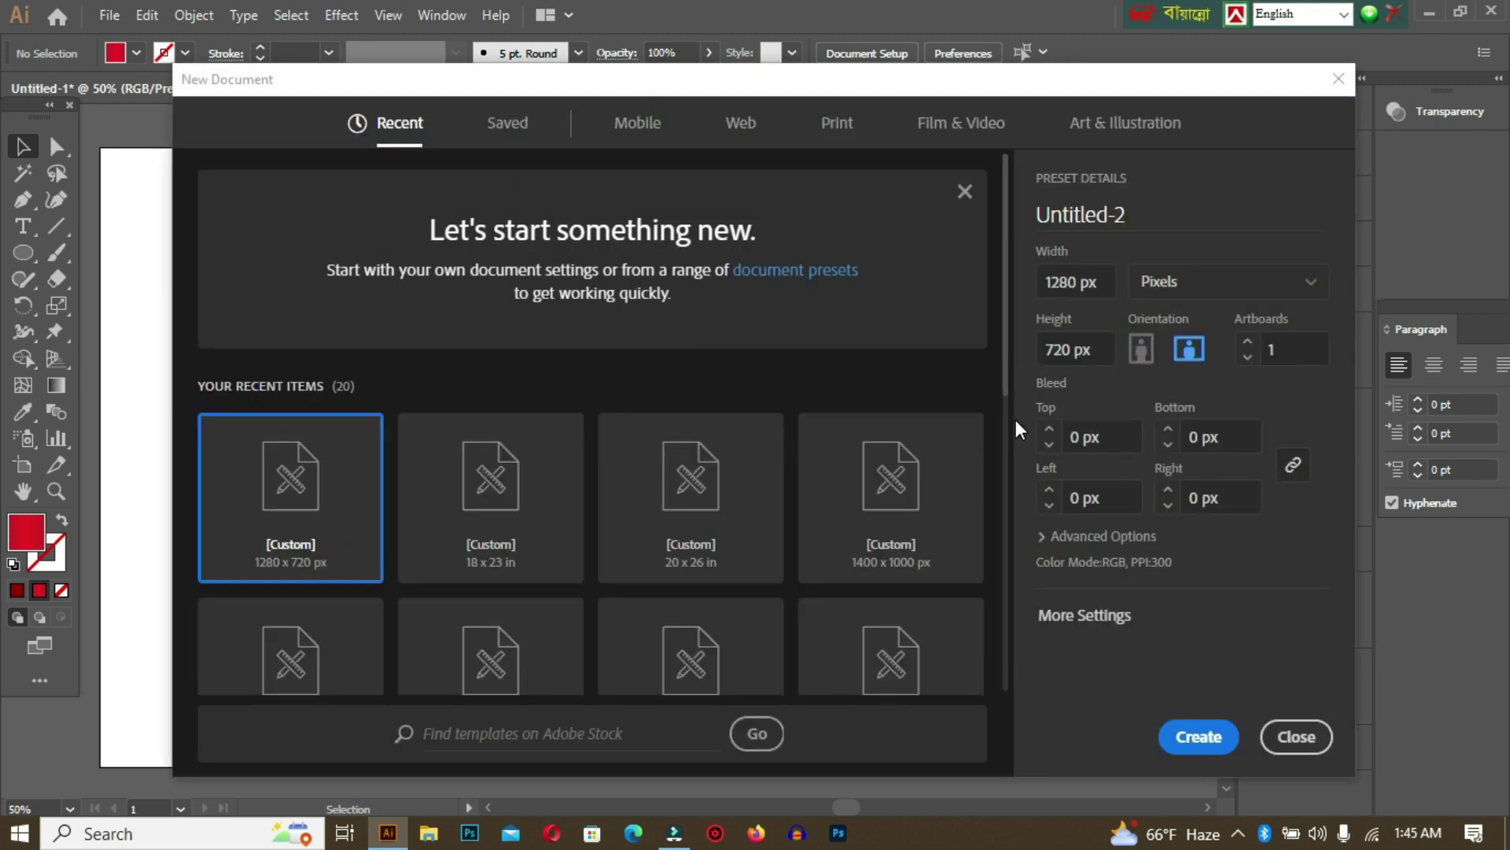
click(1192, 734)
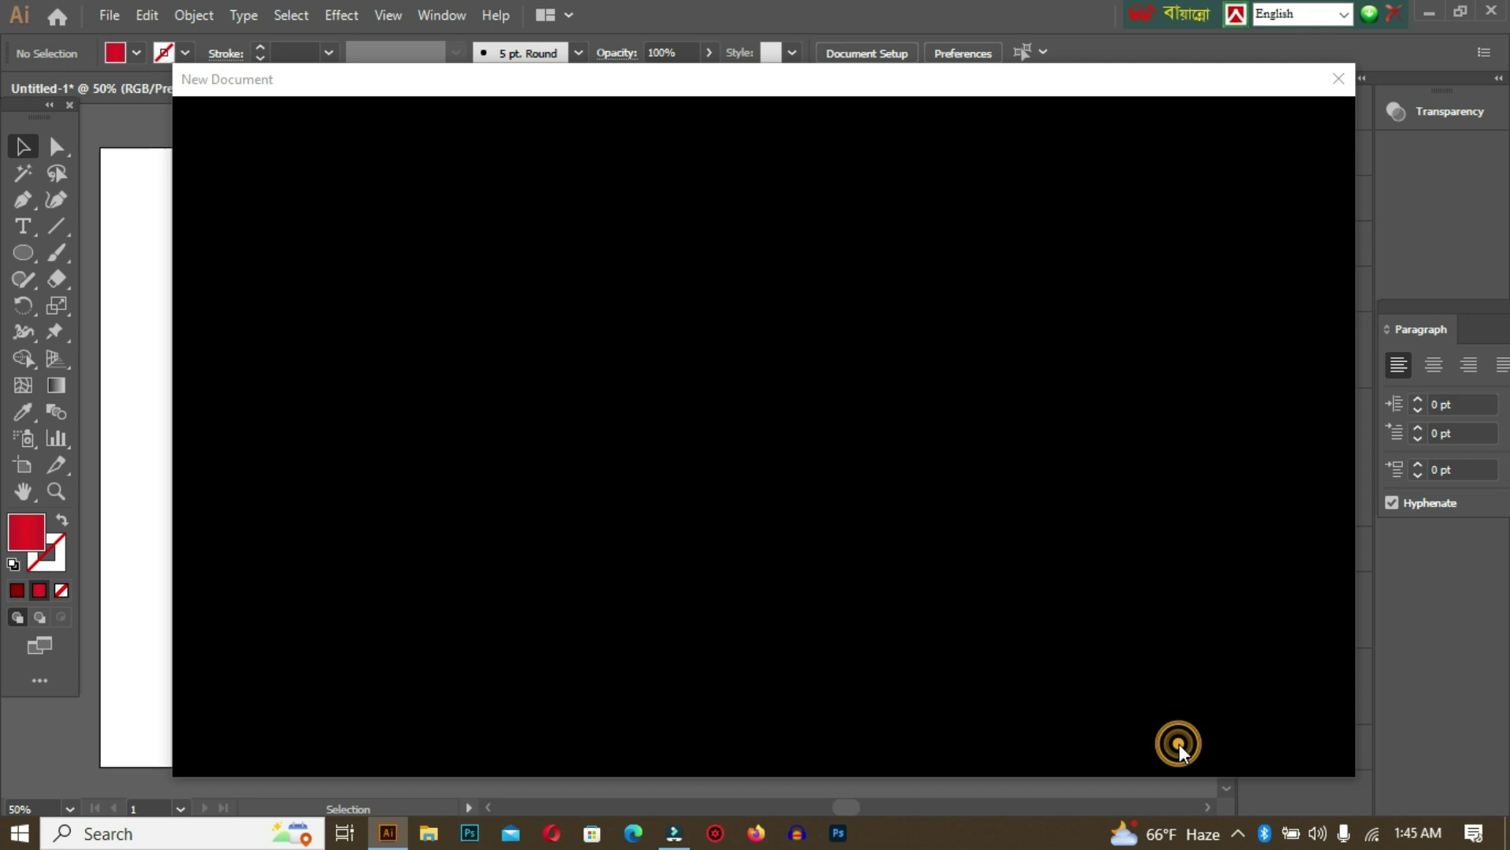
Remove the default stroke and set the fill colour to black.
click(49, 575)
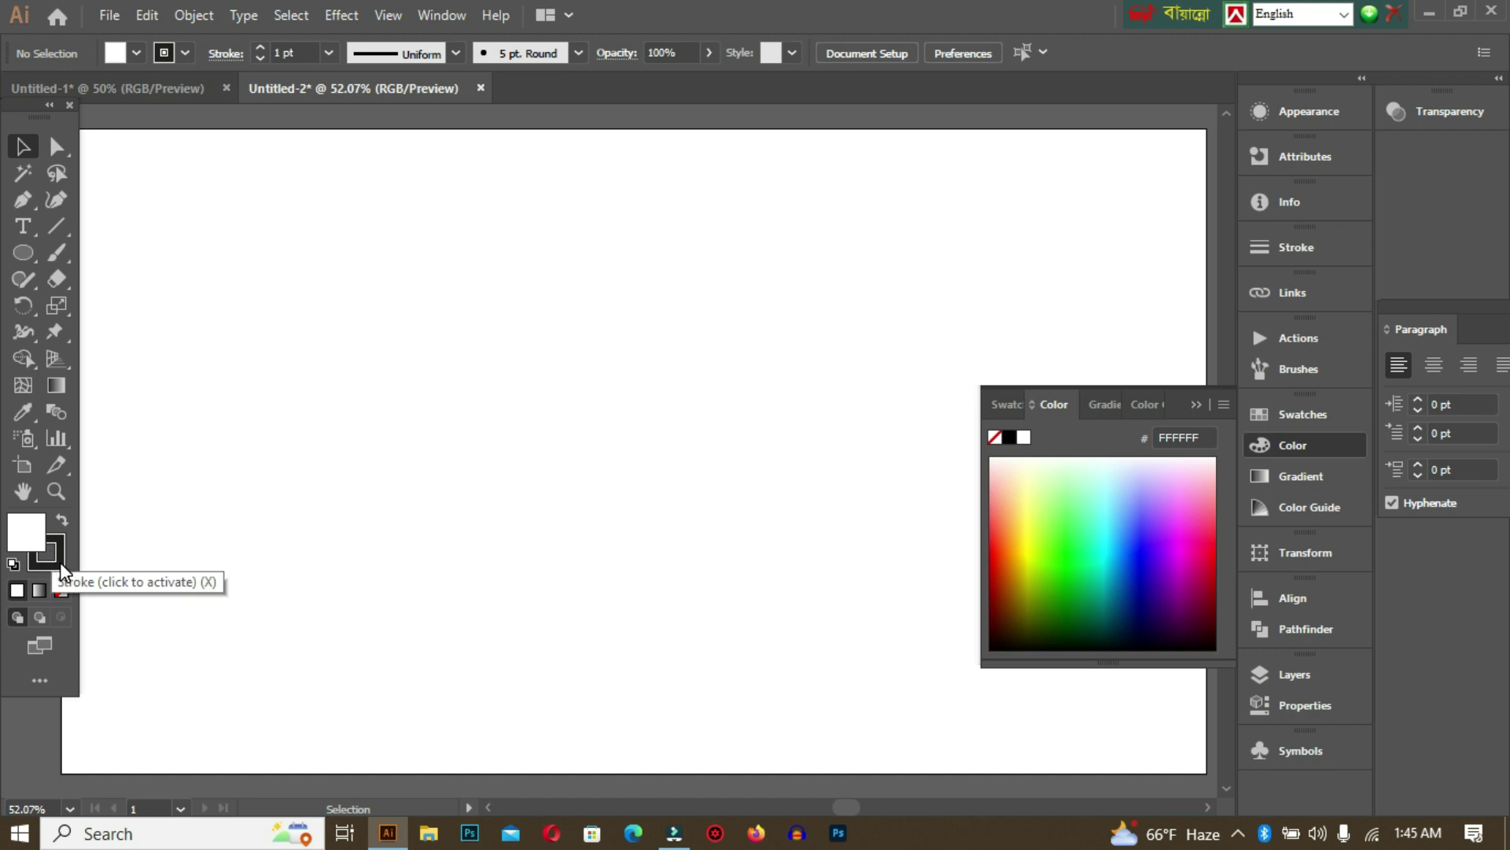
click(60, 562)
click(61, 590)
click(31, 518)
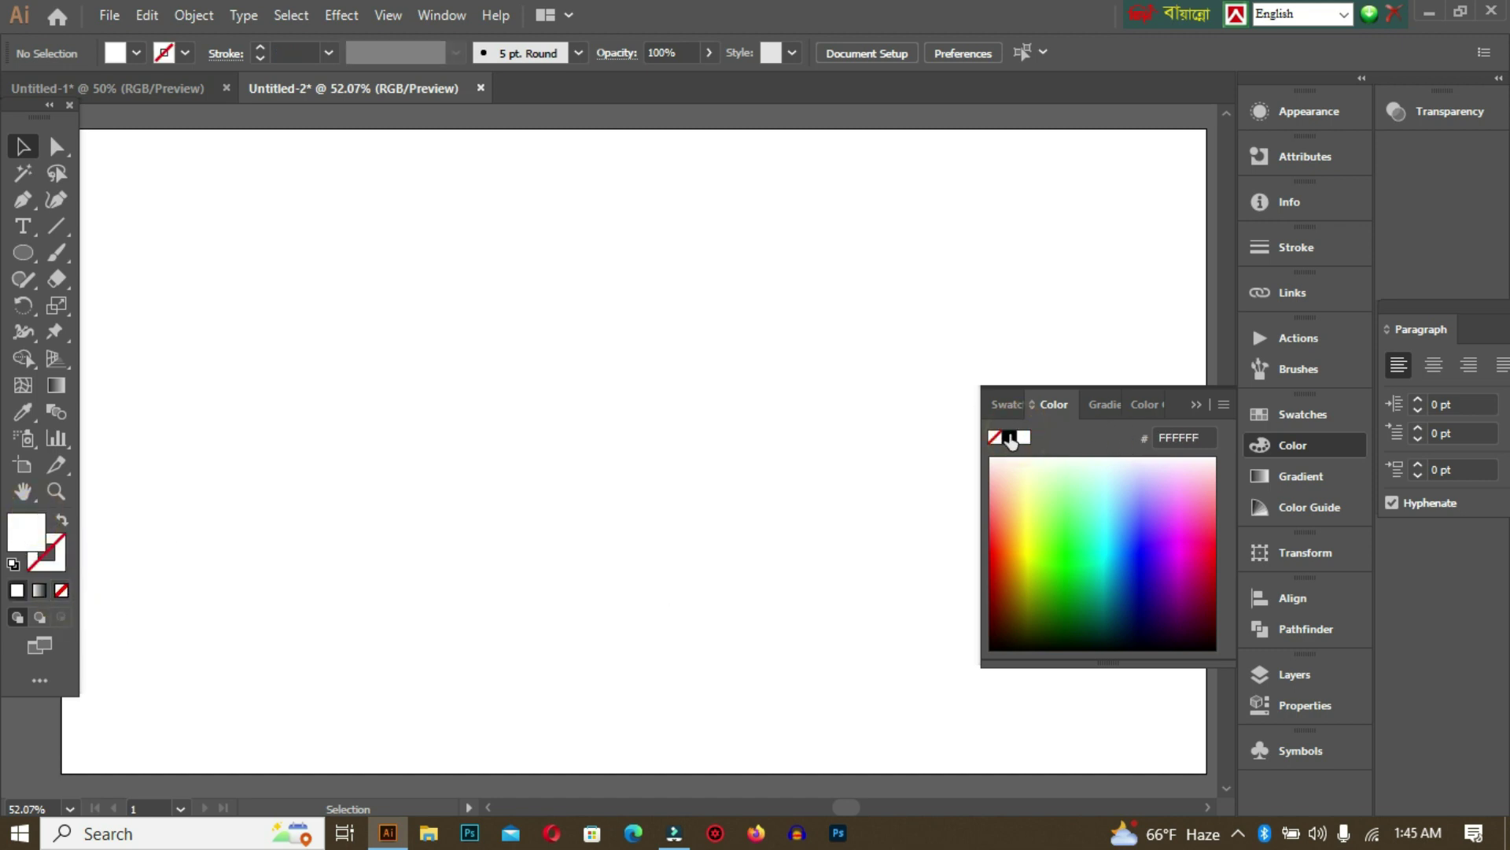
click(1009, 437)
click(1199, 403)
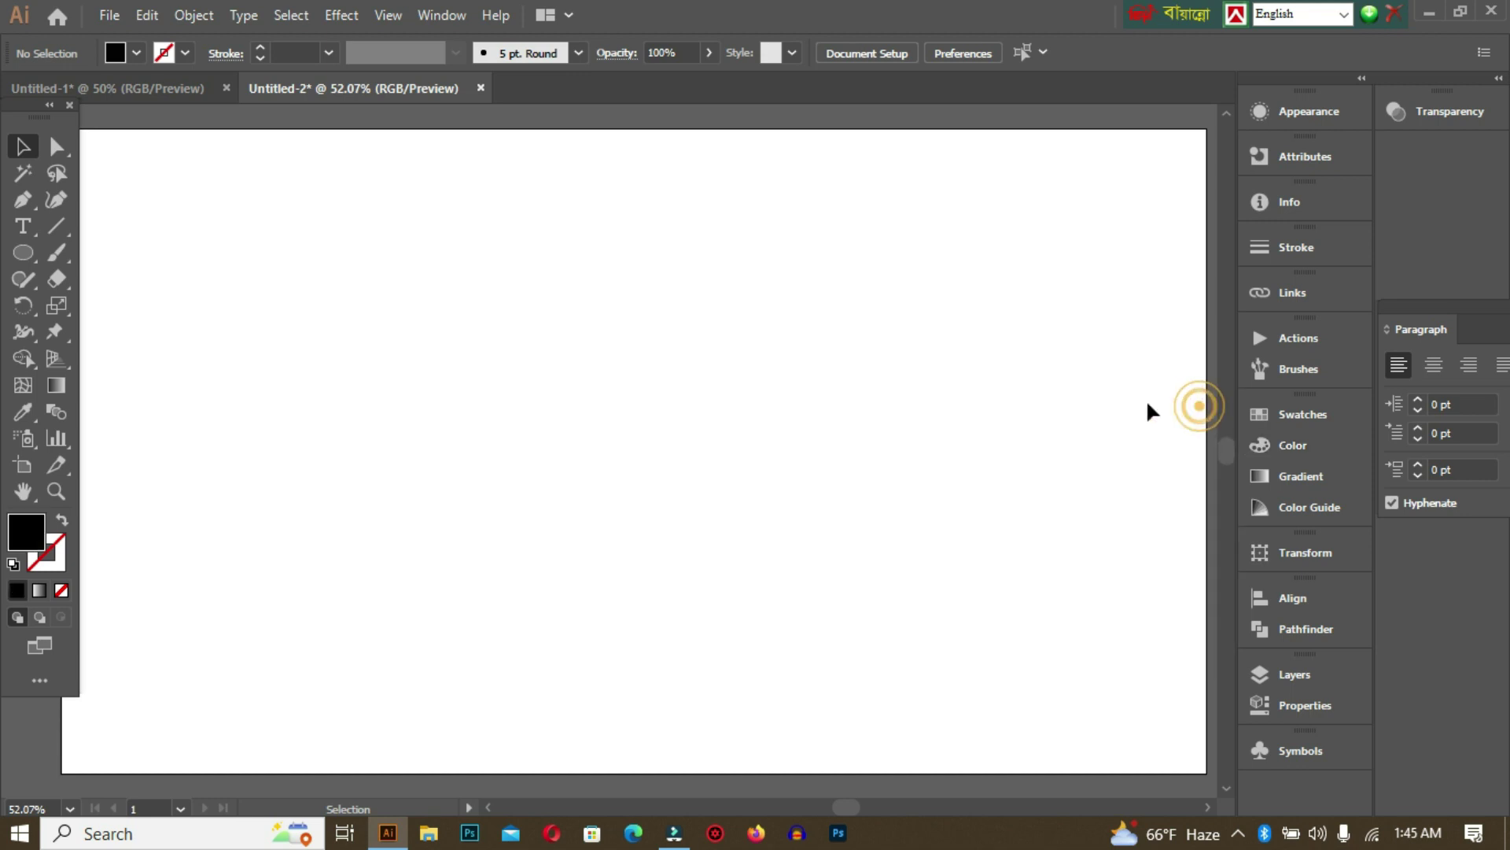
Draw a wide, flat black ellipse about 304 px wide in the upper left part of the artboard.
click(23, 258)
drag(495, 320, 630, 343)
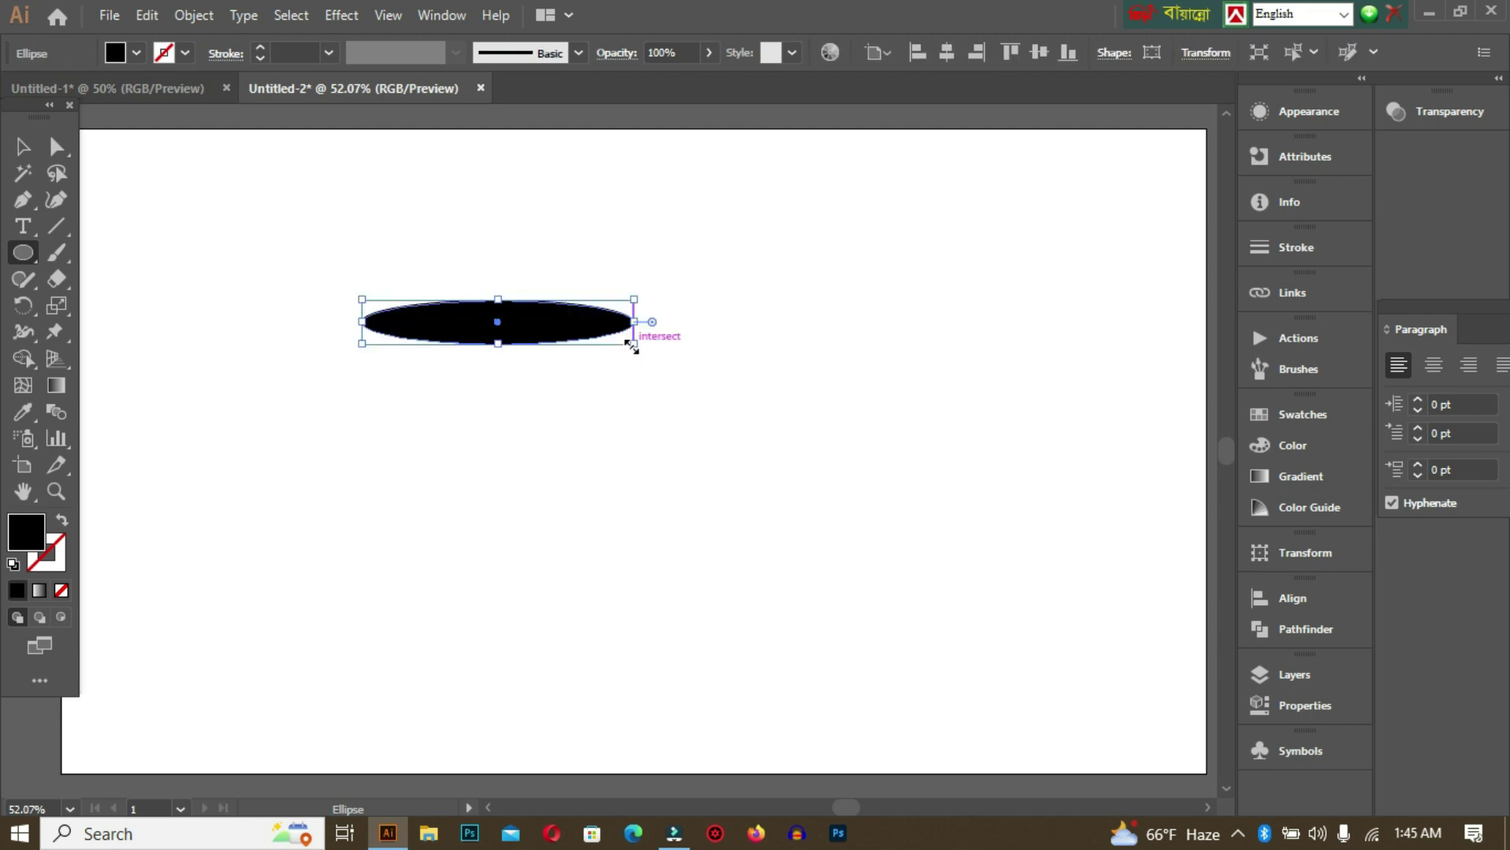
Duplicate the black ellipse in place, fill the copy with light grey and shrink it slightly about its centre to leave a black rim.
key(ctrl)
click(1305, 426)
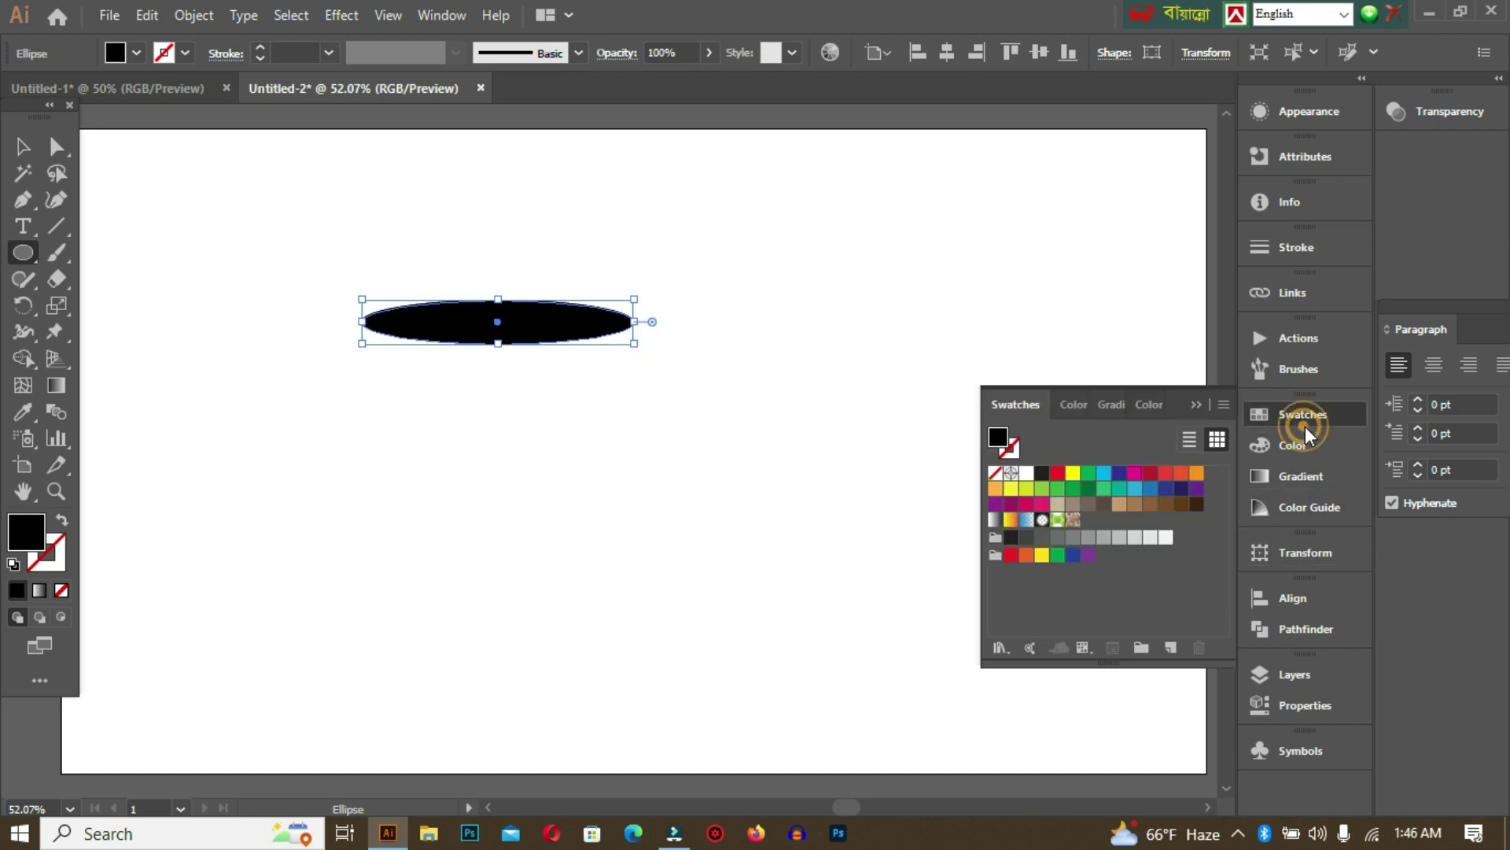
click(1118, 538)
click(1197, 404)
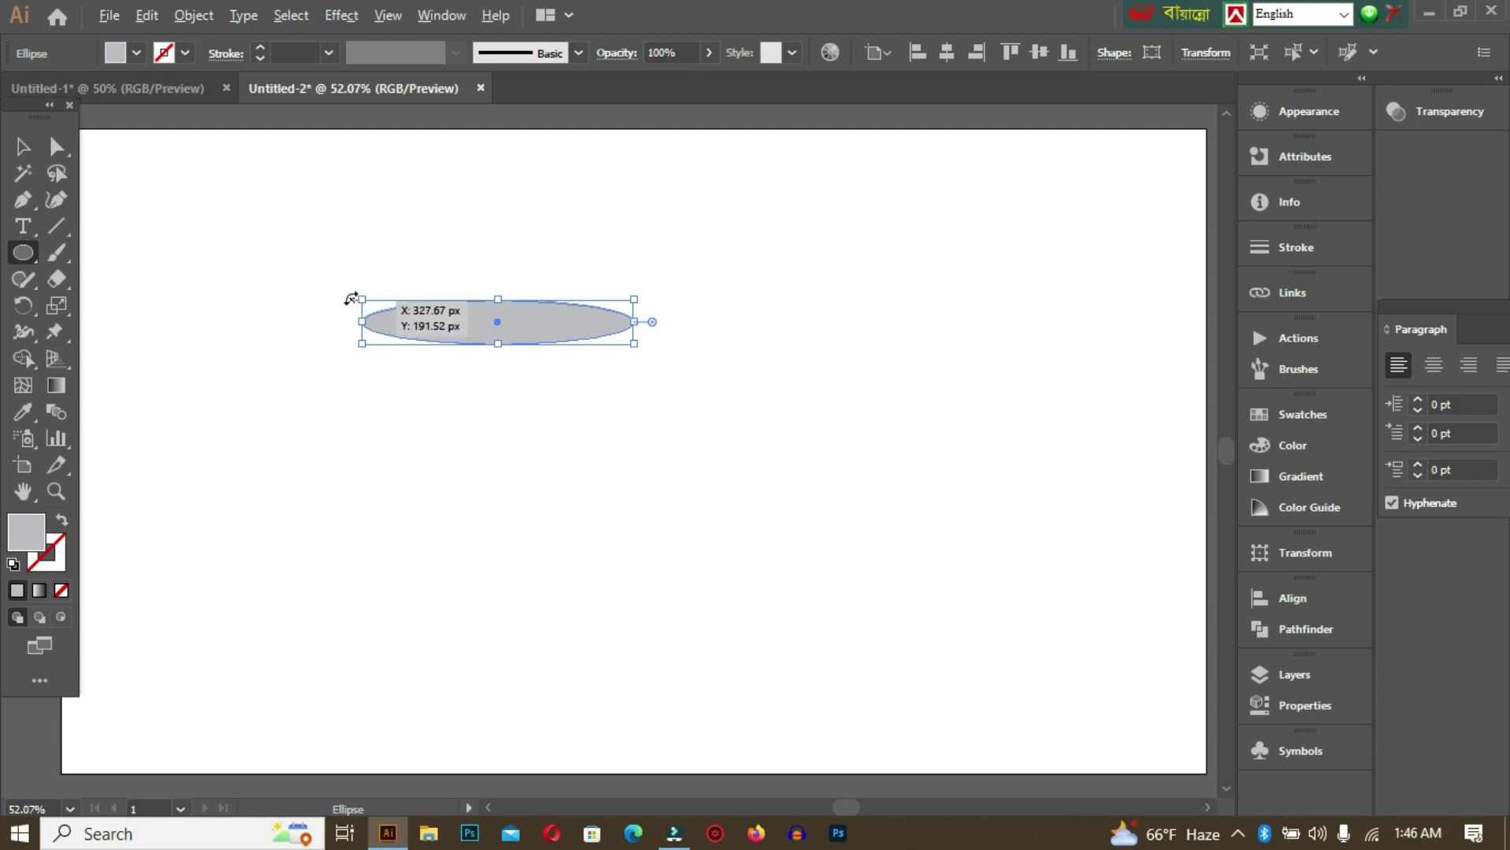
drag(361, 297, 373, 300)
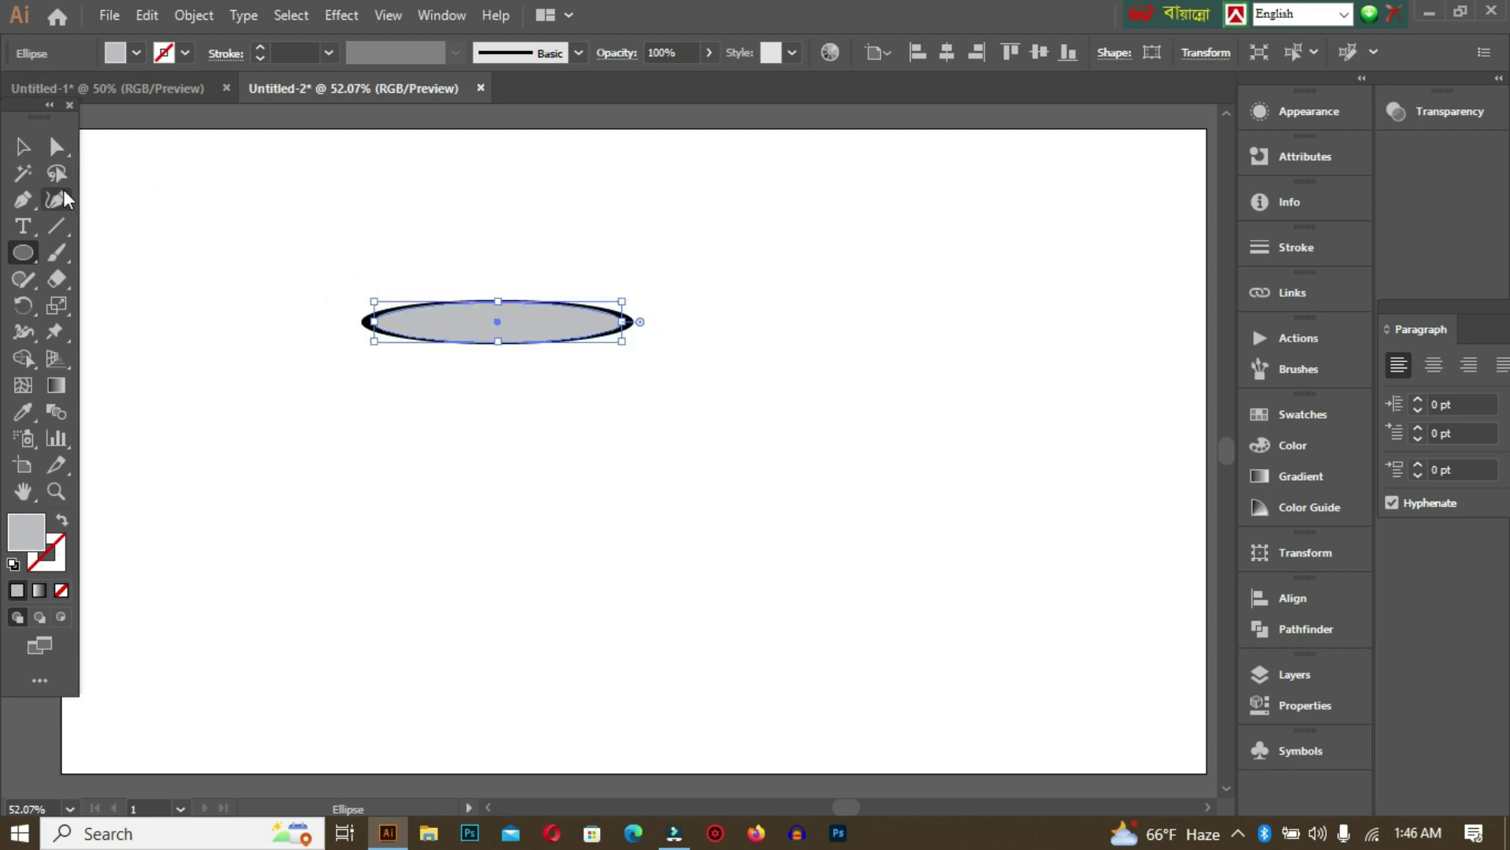
click(22, 146)
click(390, 187)
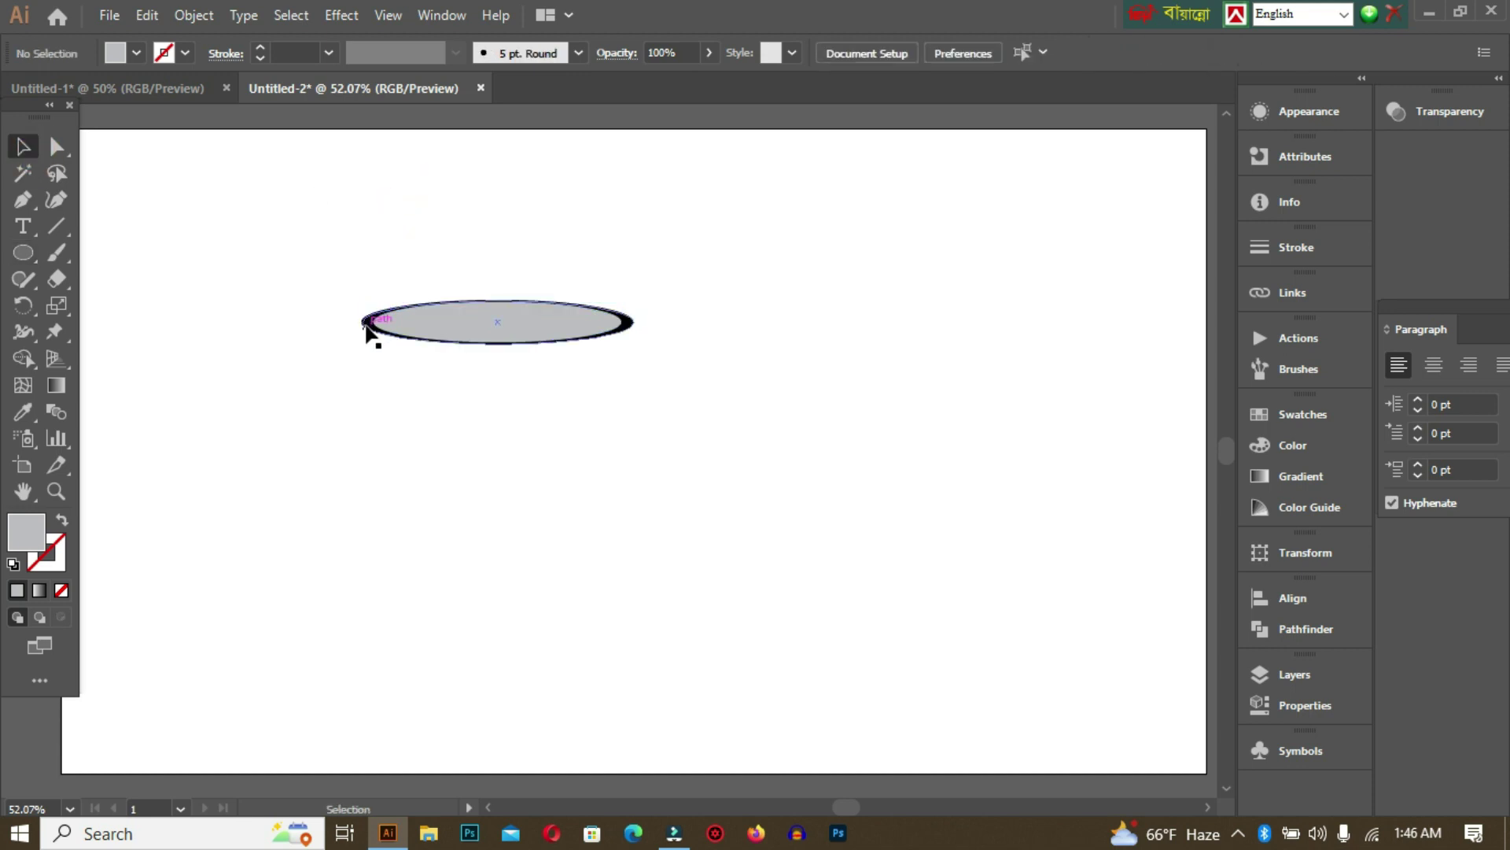
Duplicate the outer black ellipse straight down by about 25 px.
key(ctrl+equal)
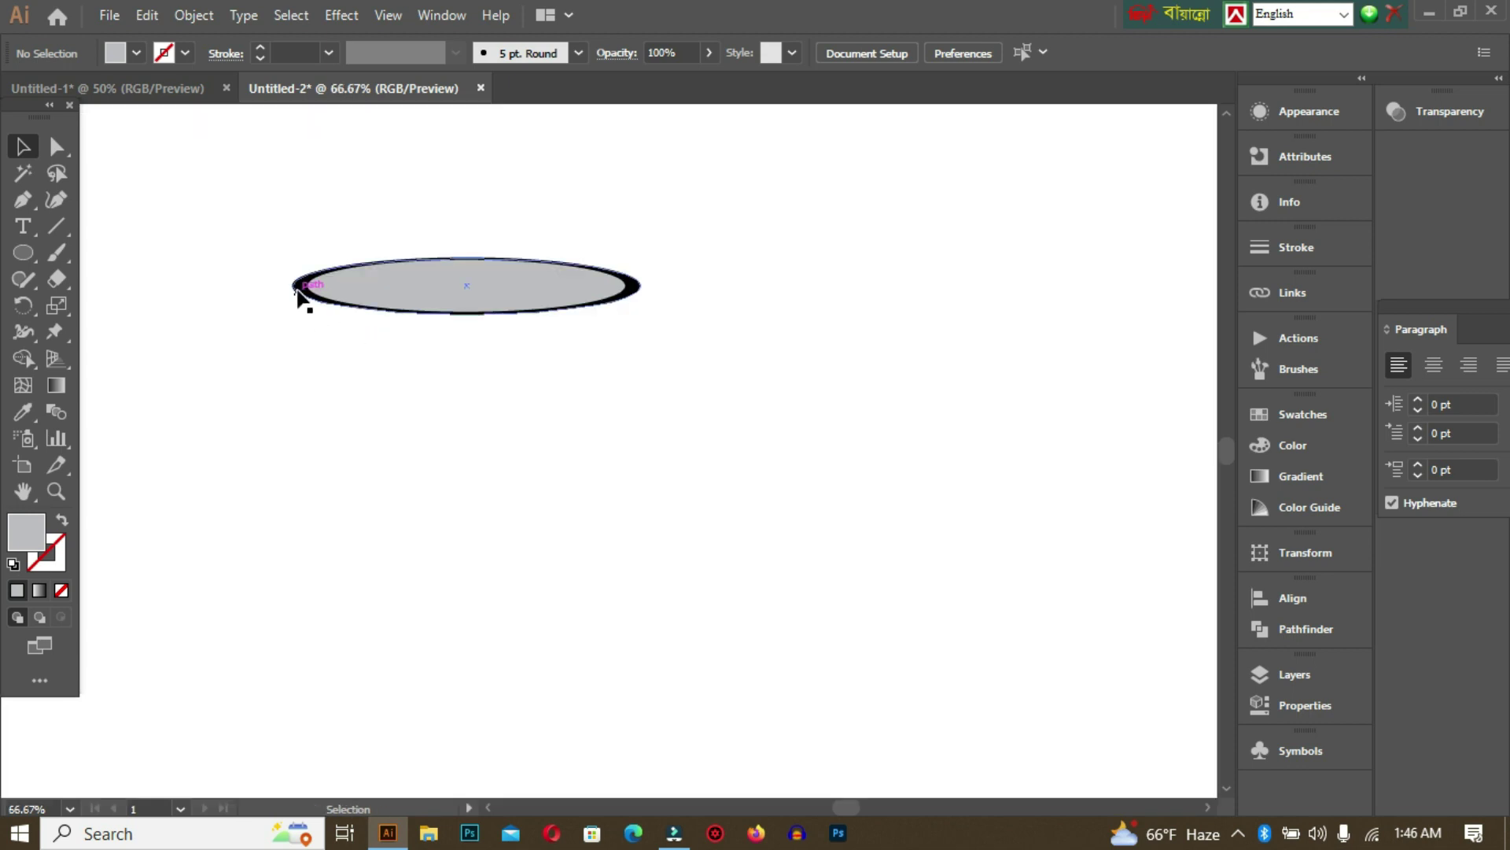
drag(297, 293, 299, 331)
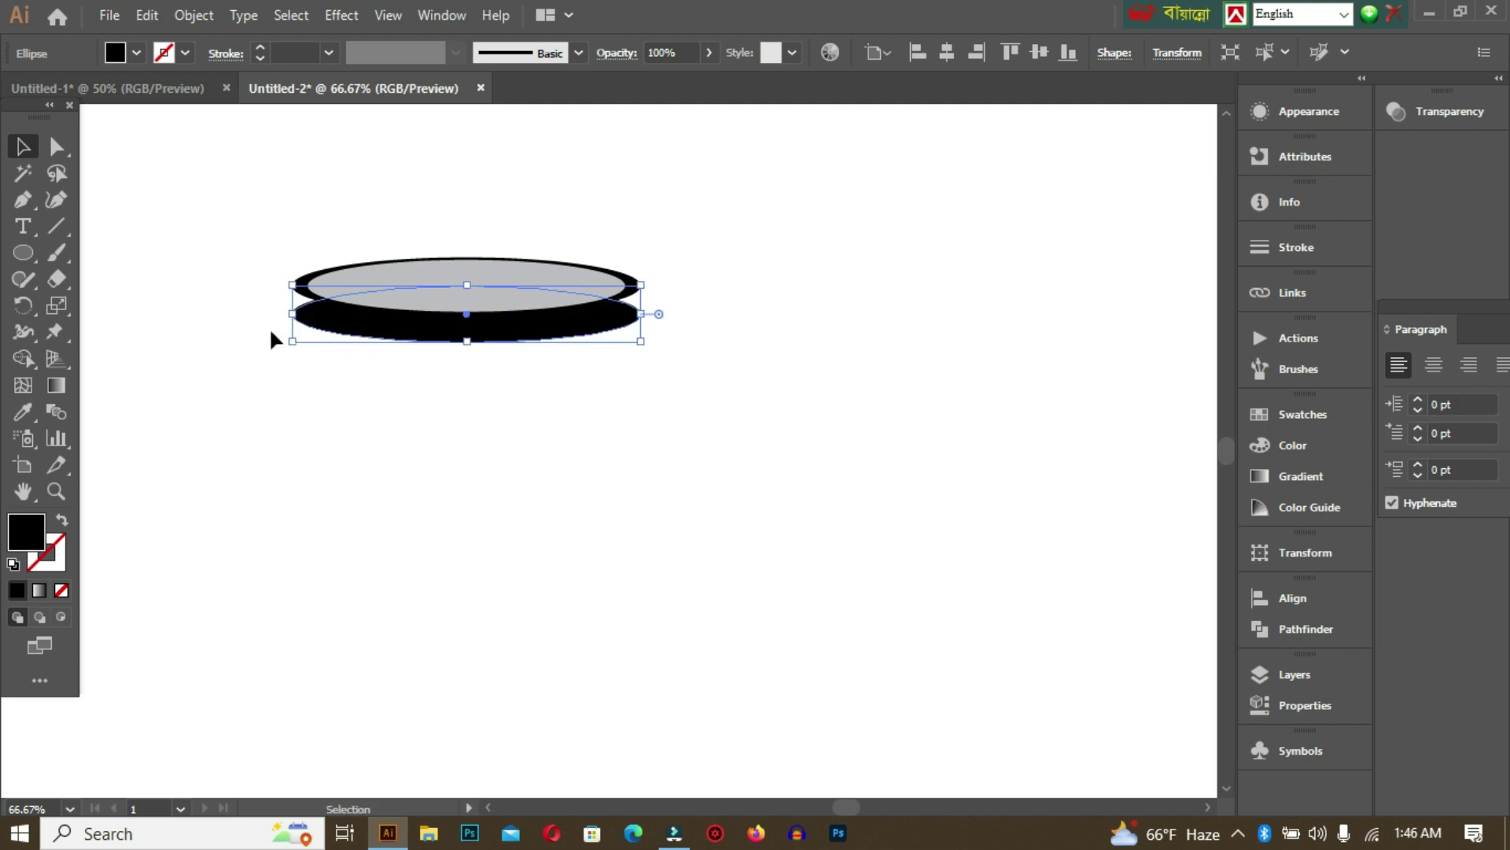
click(362, 381)
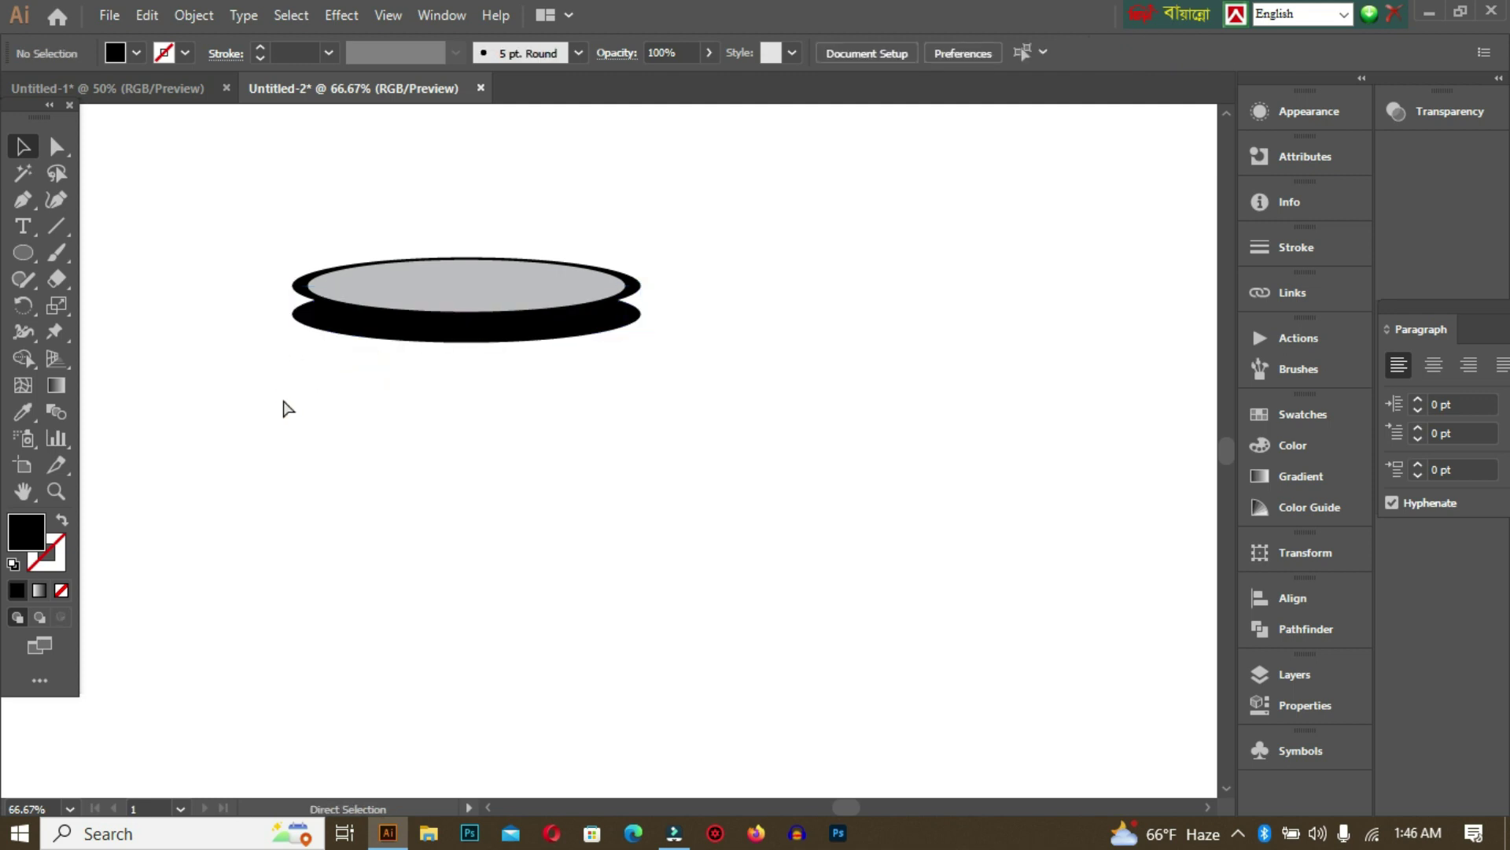
Fill the lower ellipse copy with the dark brown swatch.
key(ctrl+plus)
drag(181, 298, 276, 386)
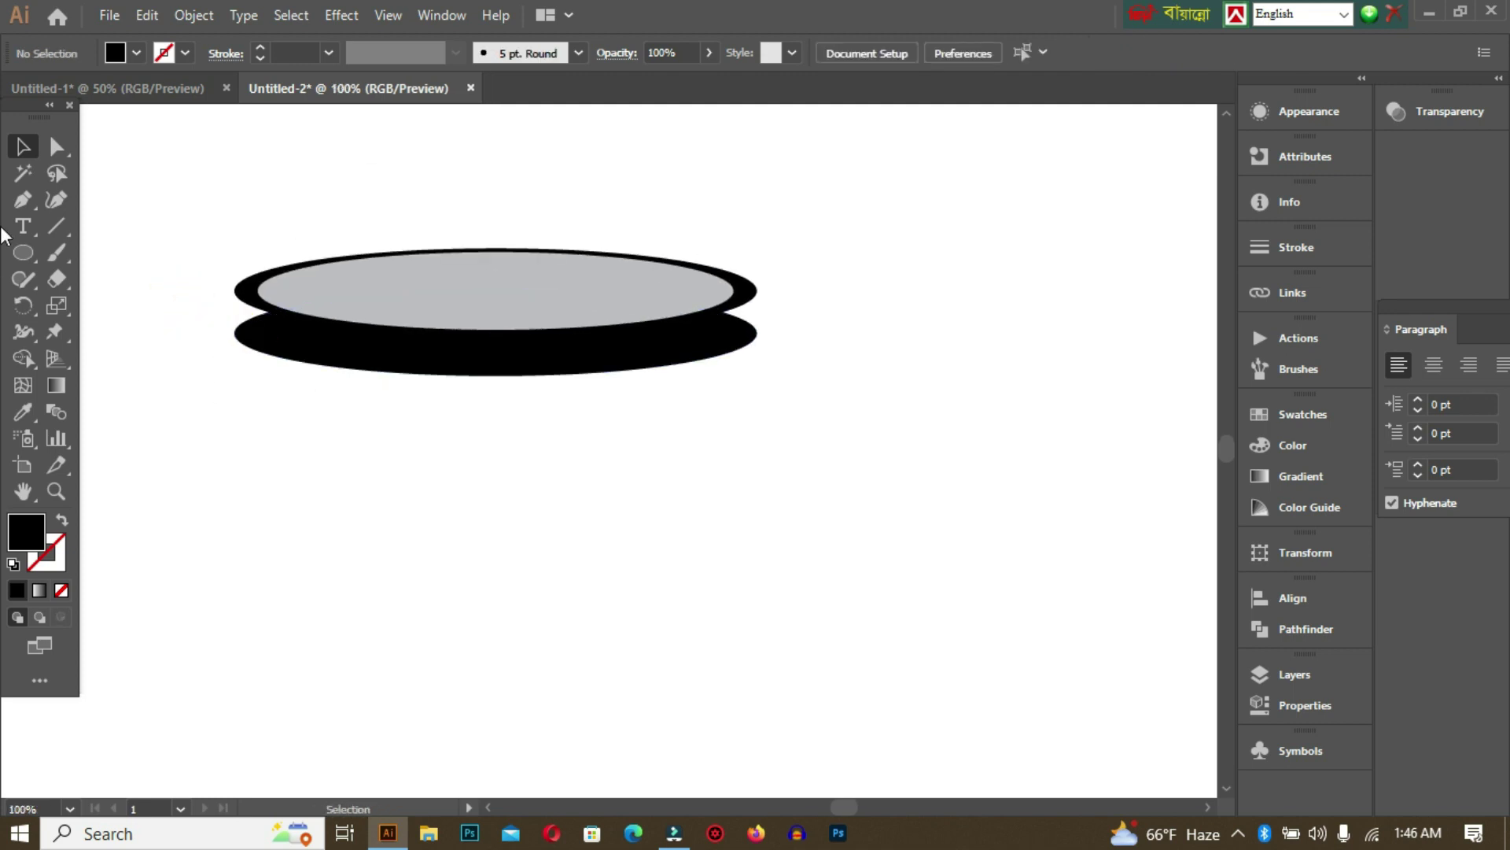
click(282, 354)
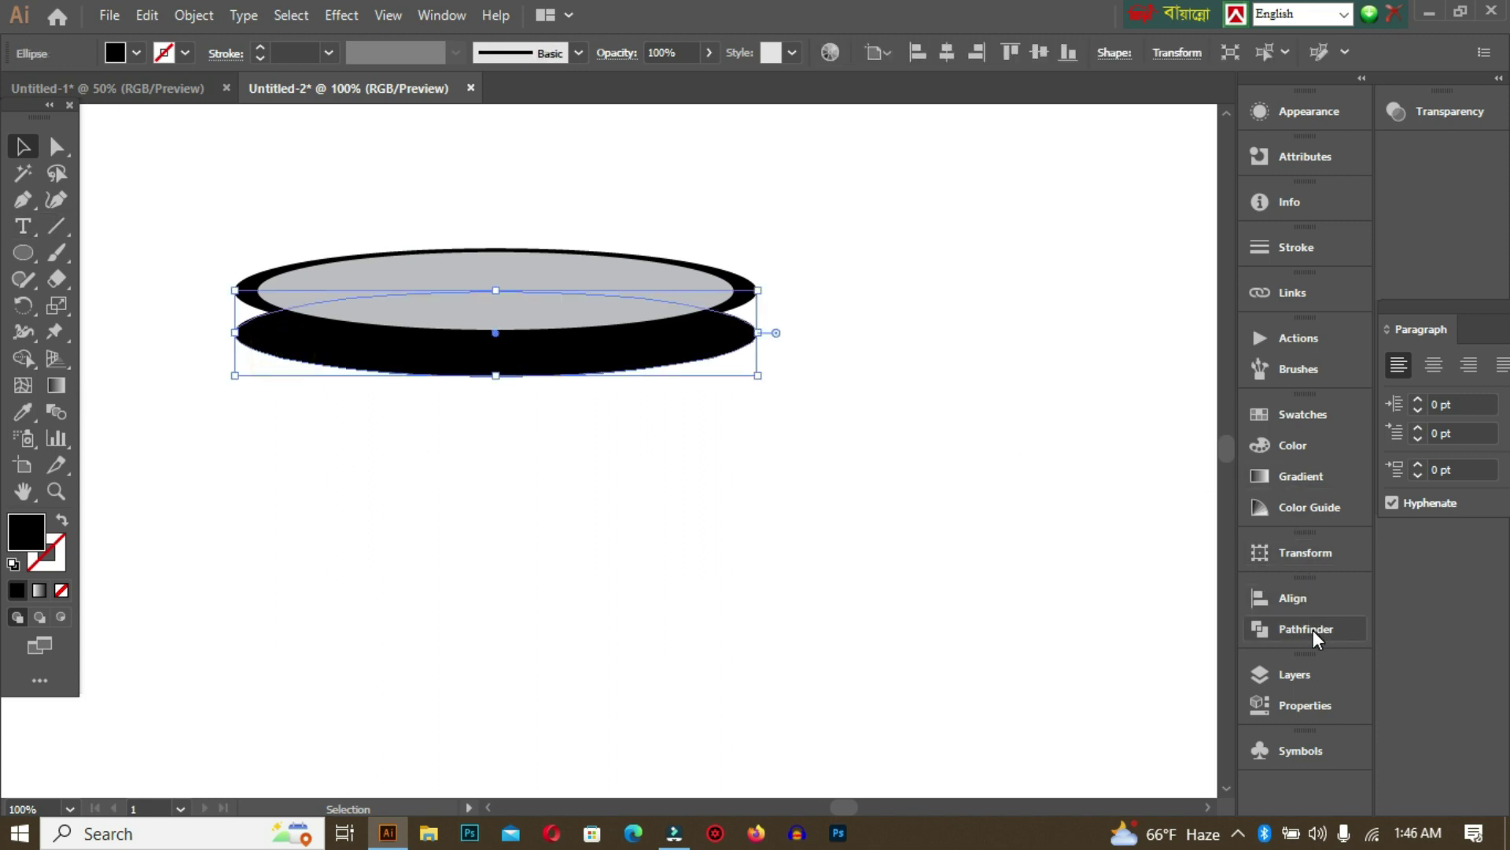
click(1308, 425)
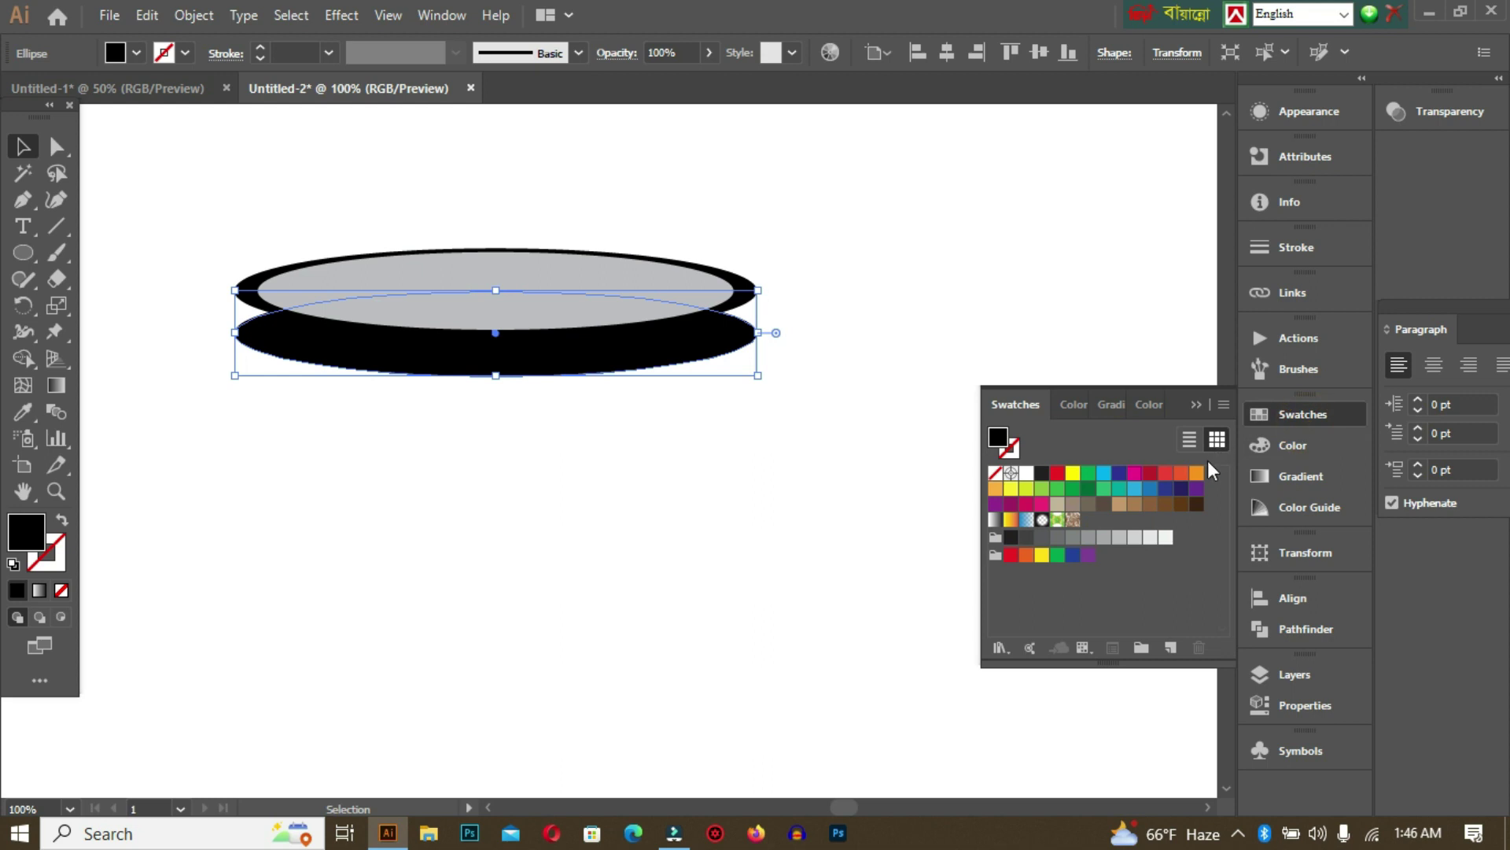
click(1150, 538)
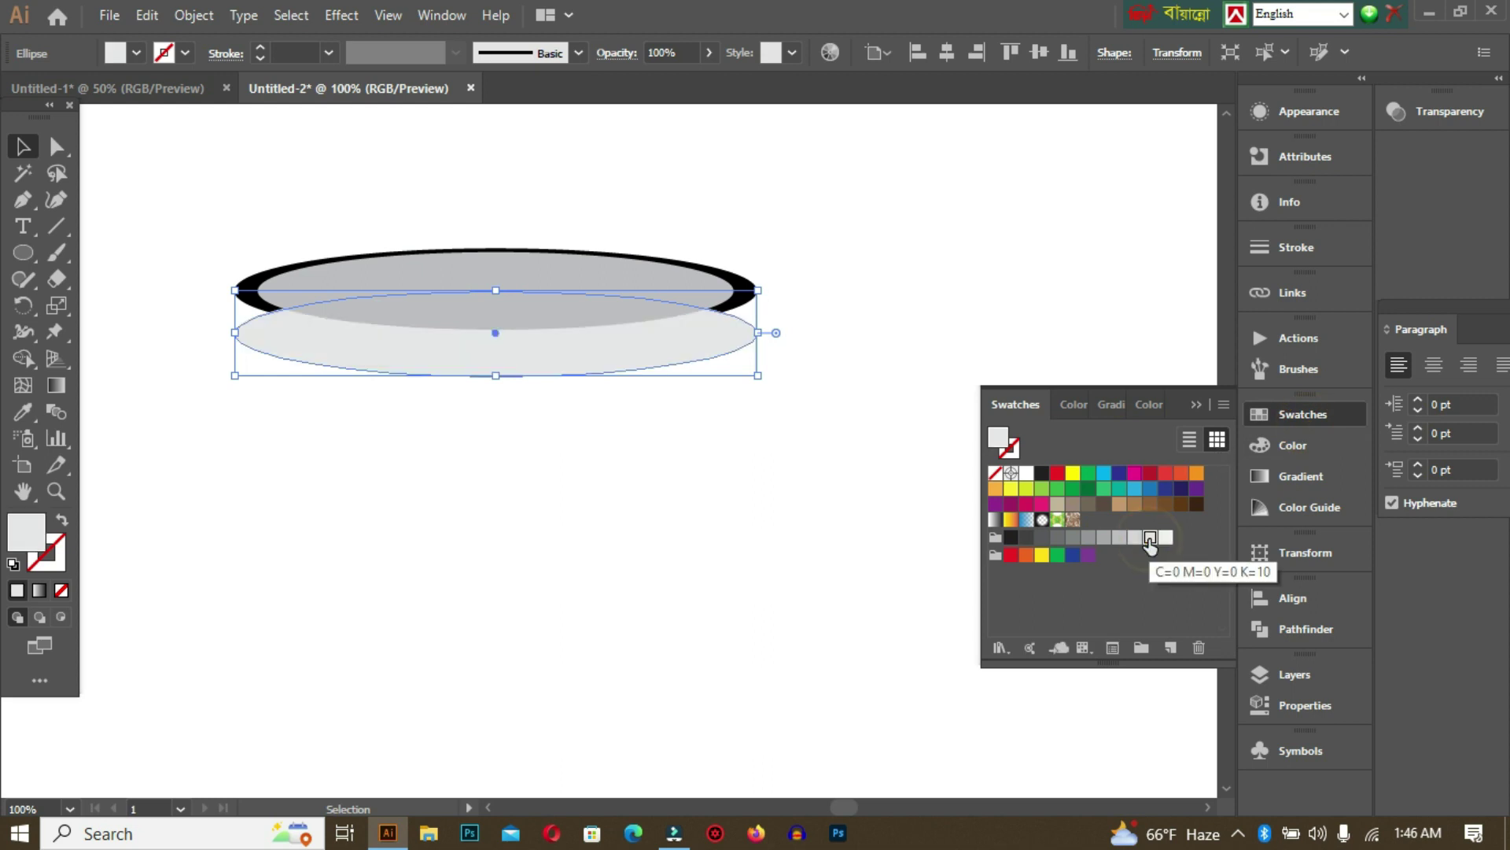
click(1192, 506)
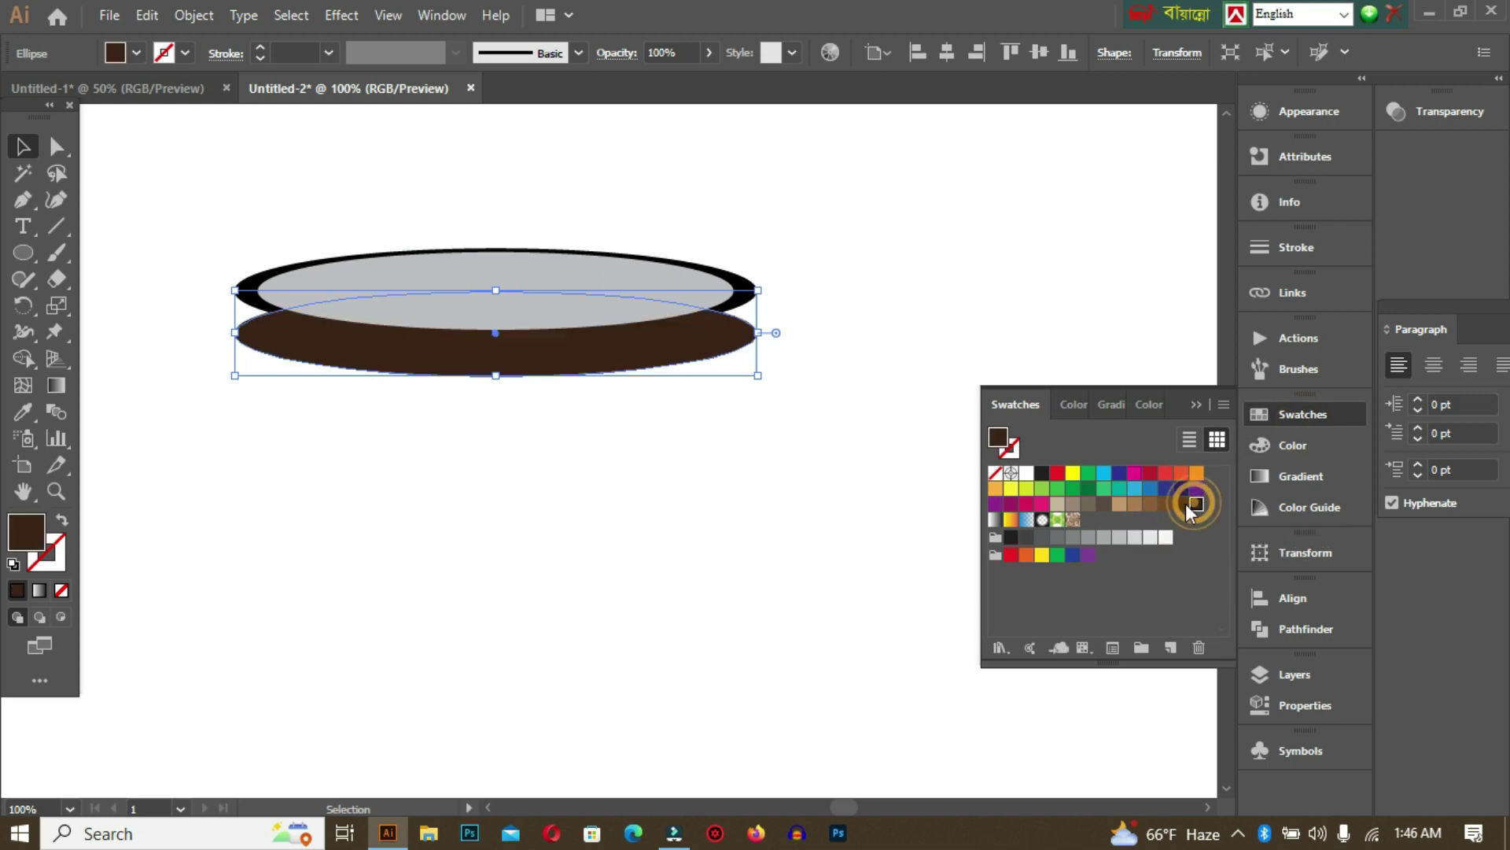
click(1196, 403)
click(959, 290)
Send the brown ellipse to the back, behind the black and grey ellipses.
click(584, 355)
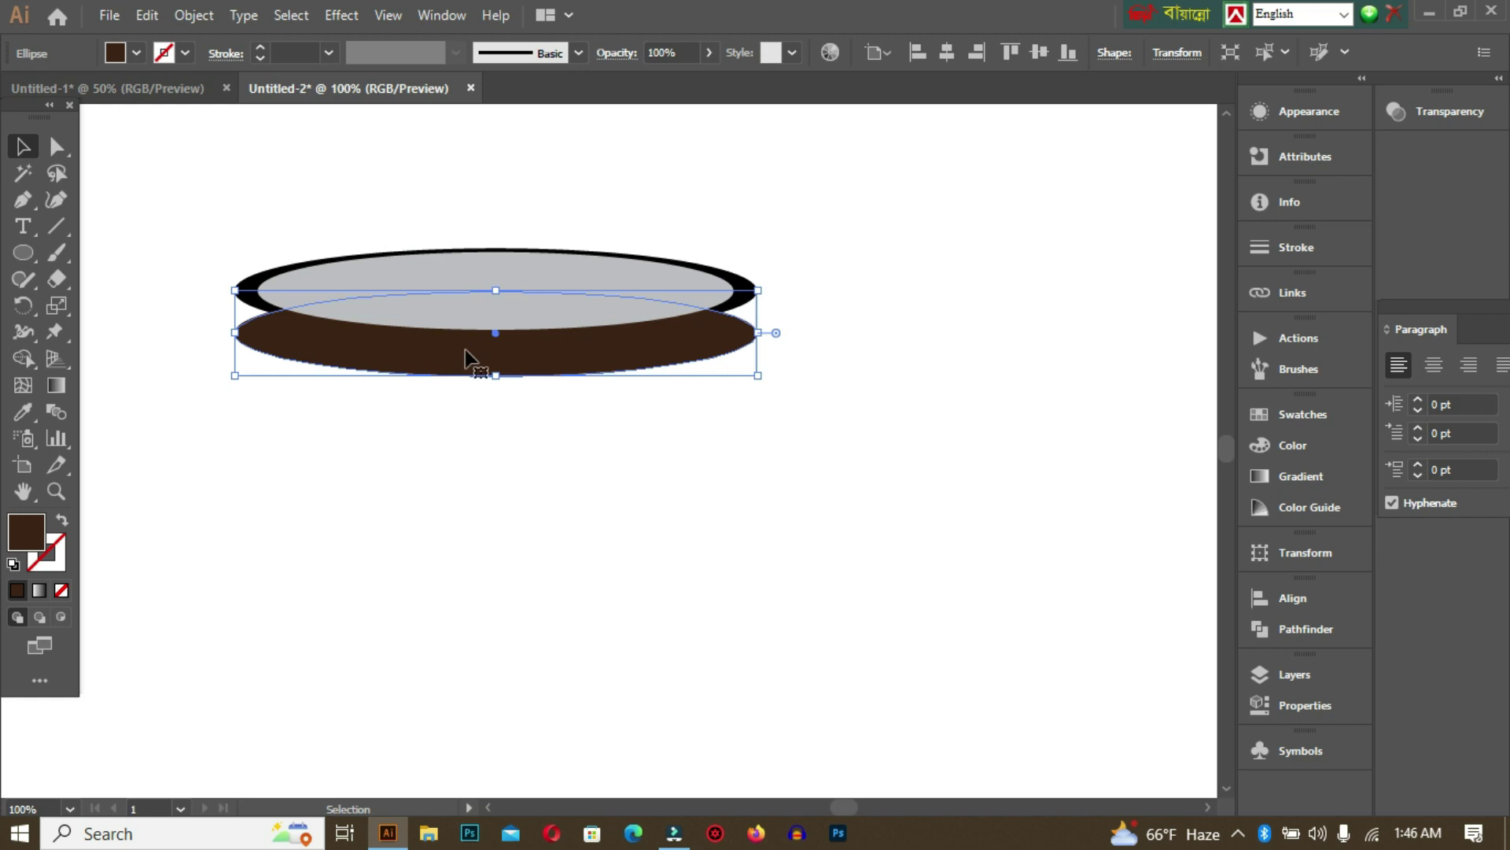
right_click(628, 356)
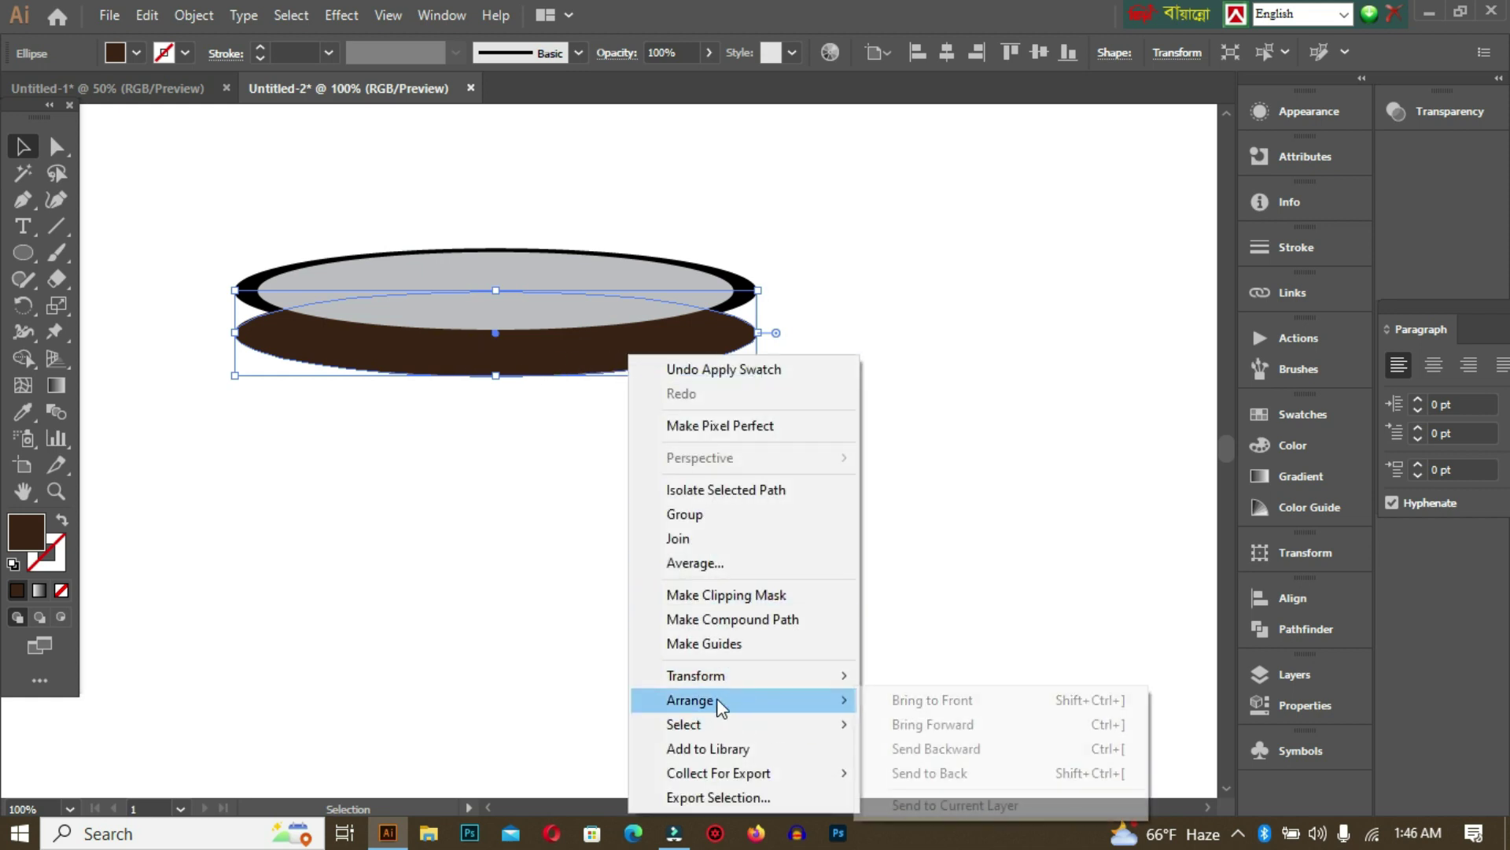
mouse_move(730, 704)
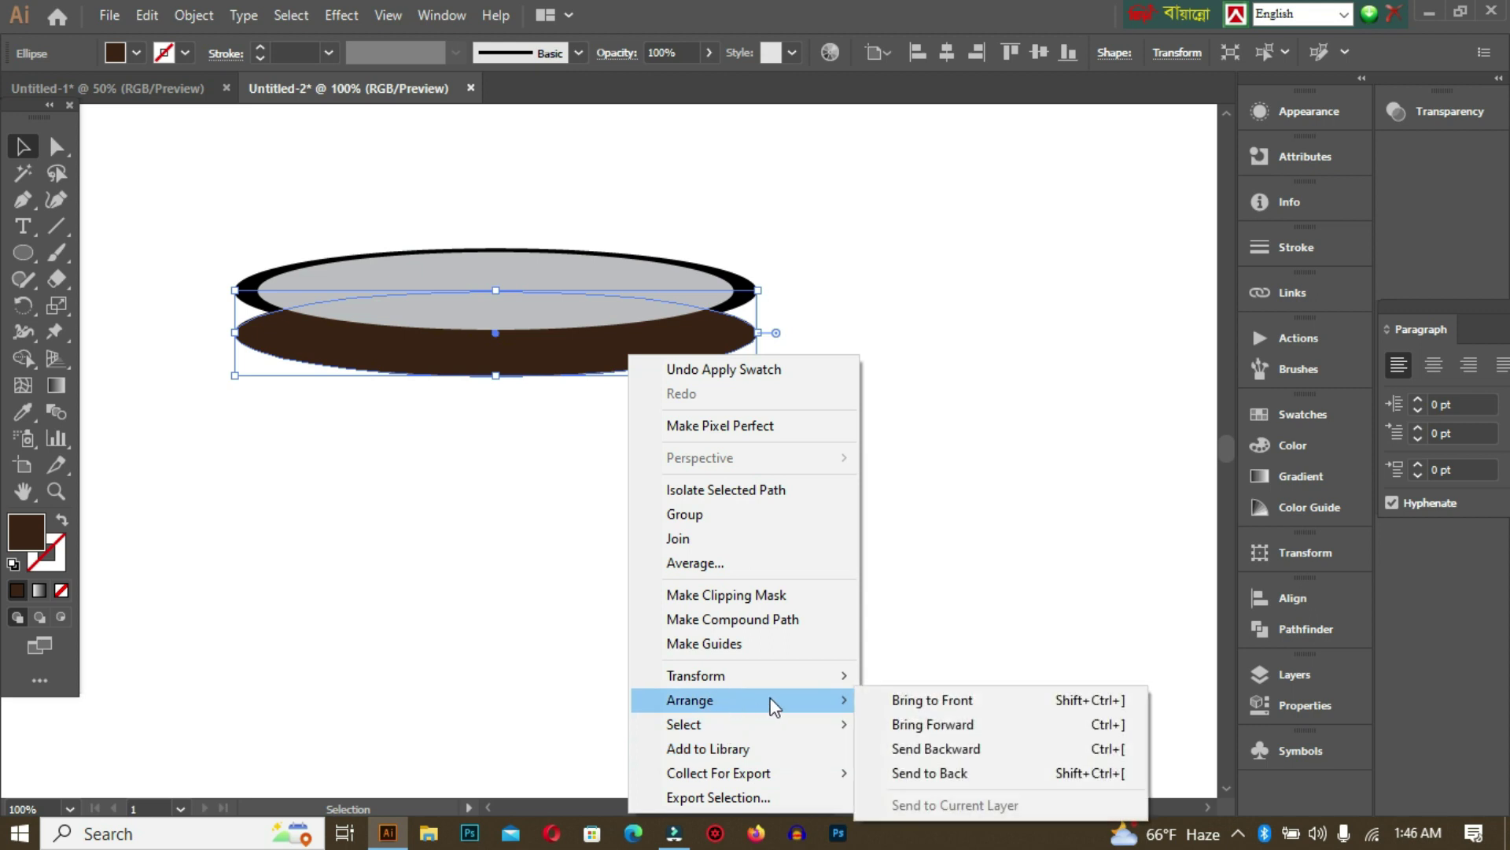
click(948, 774)
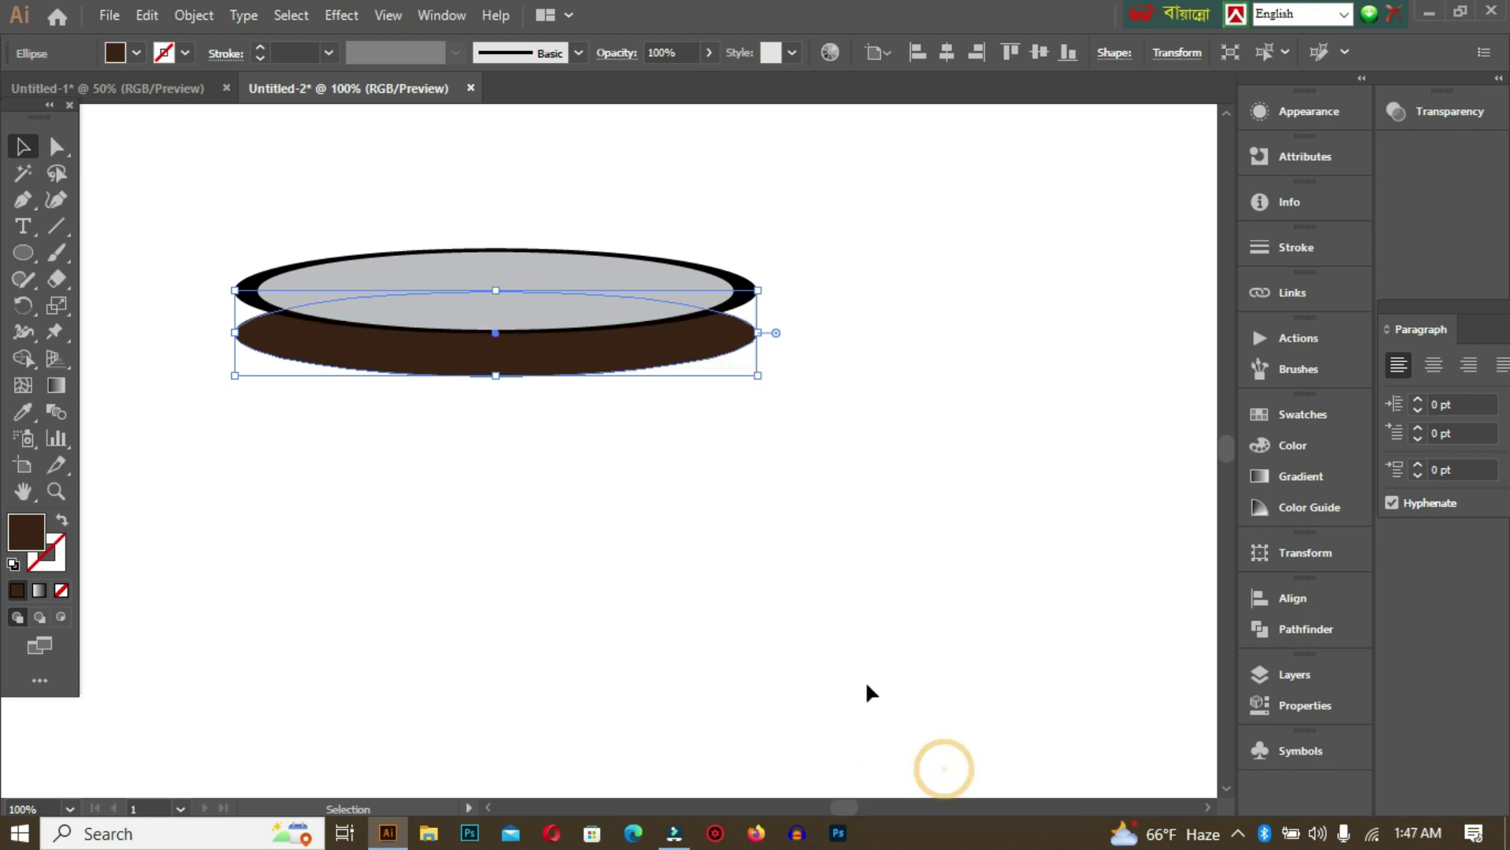
click(810, 630)
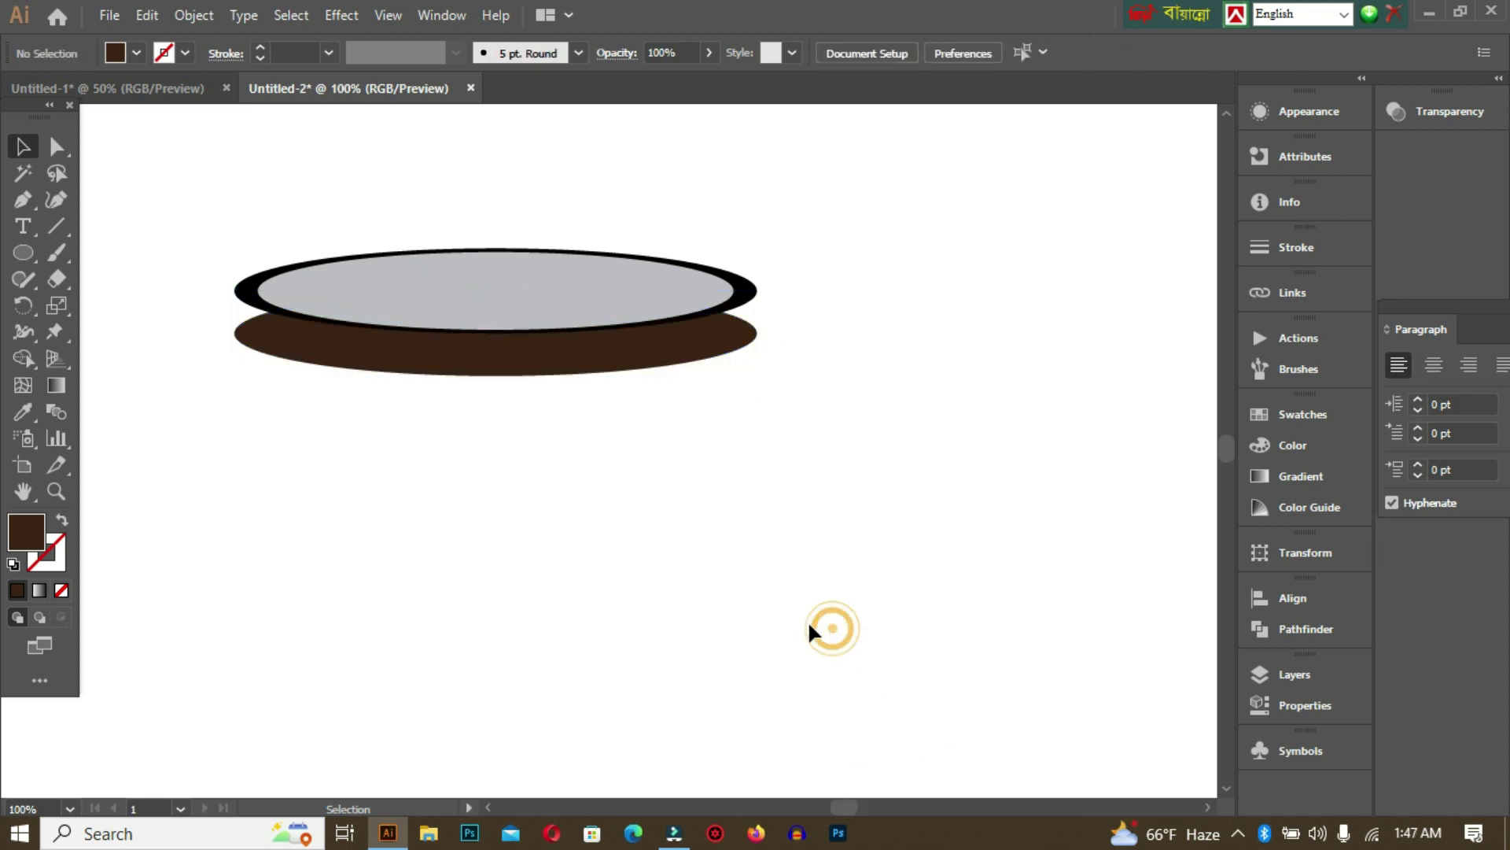
Draw a closed brown rectangle with the Pen tool joining the outermost side anchors of the black and brown ellipses.
click(22, 200)
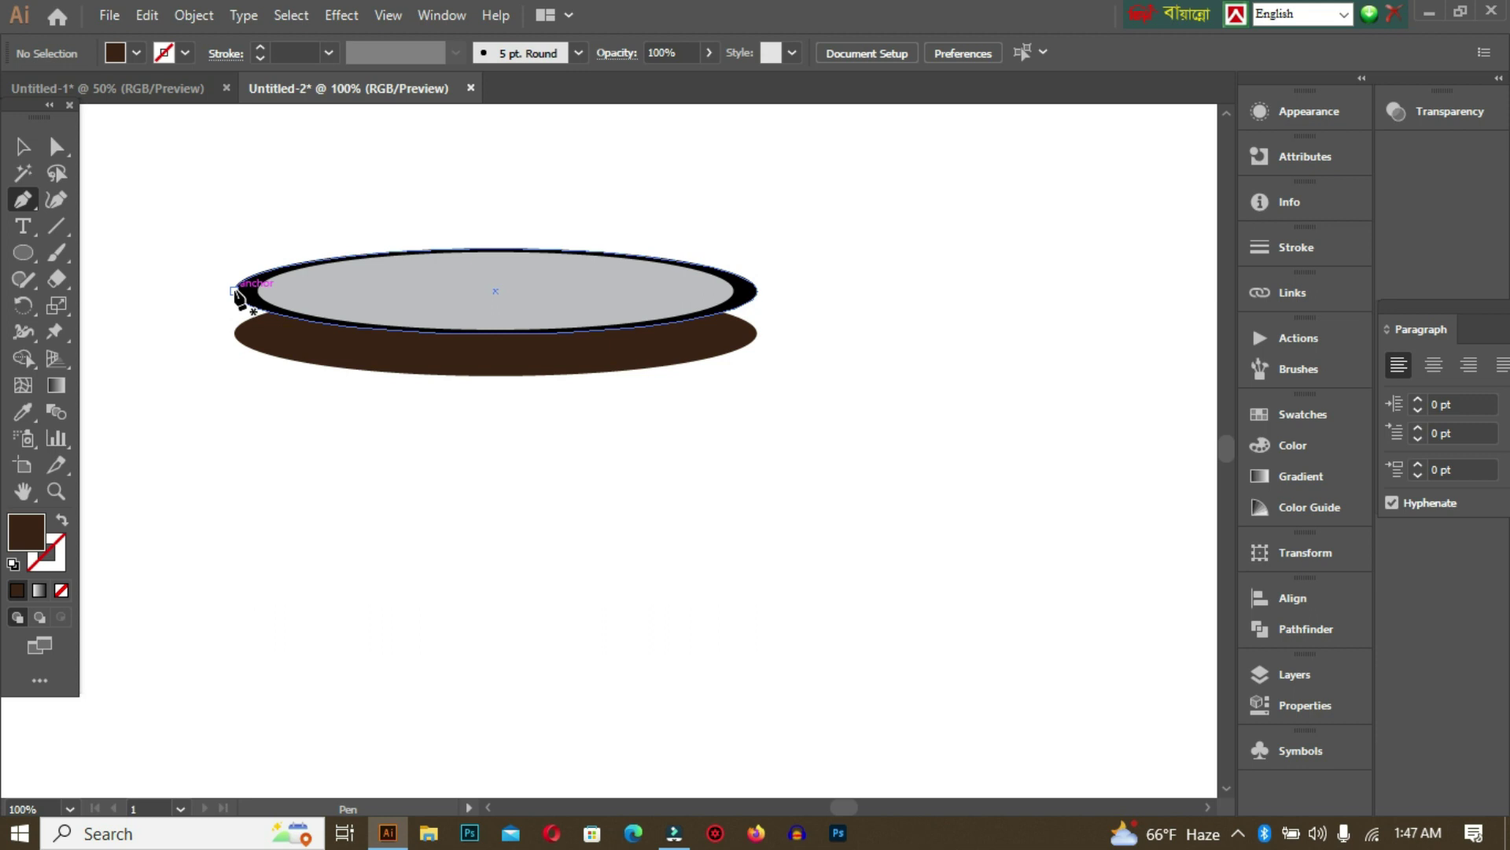
click(398, 13)
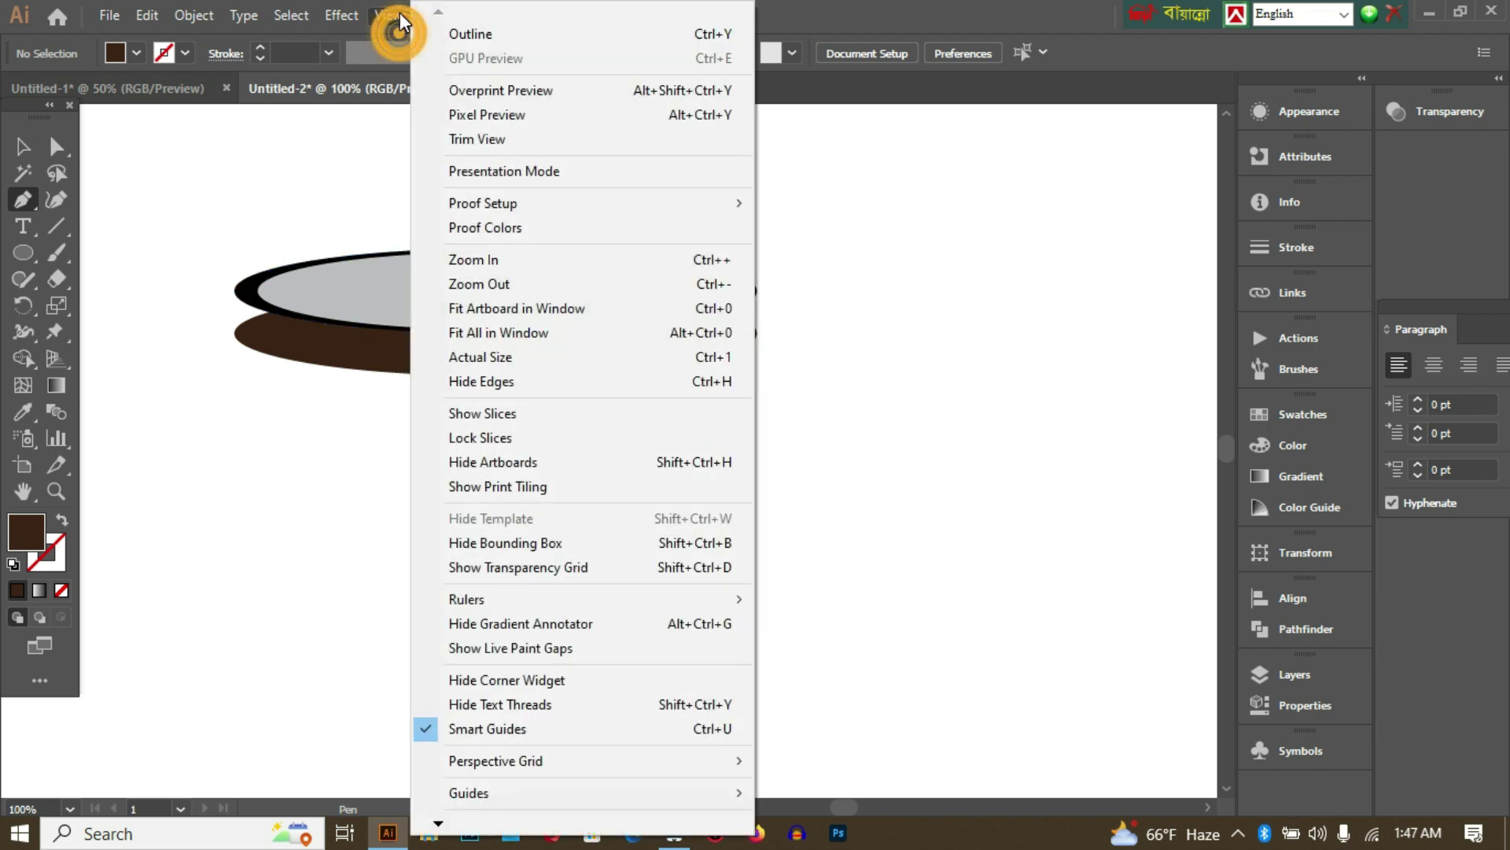
click(347, 695)
drag(337, 678, 425, 668)
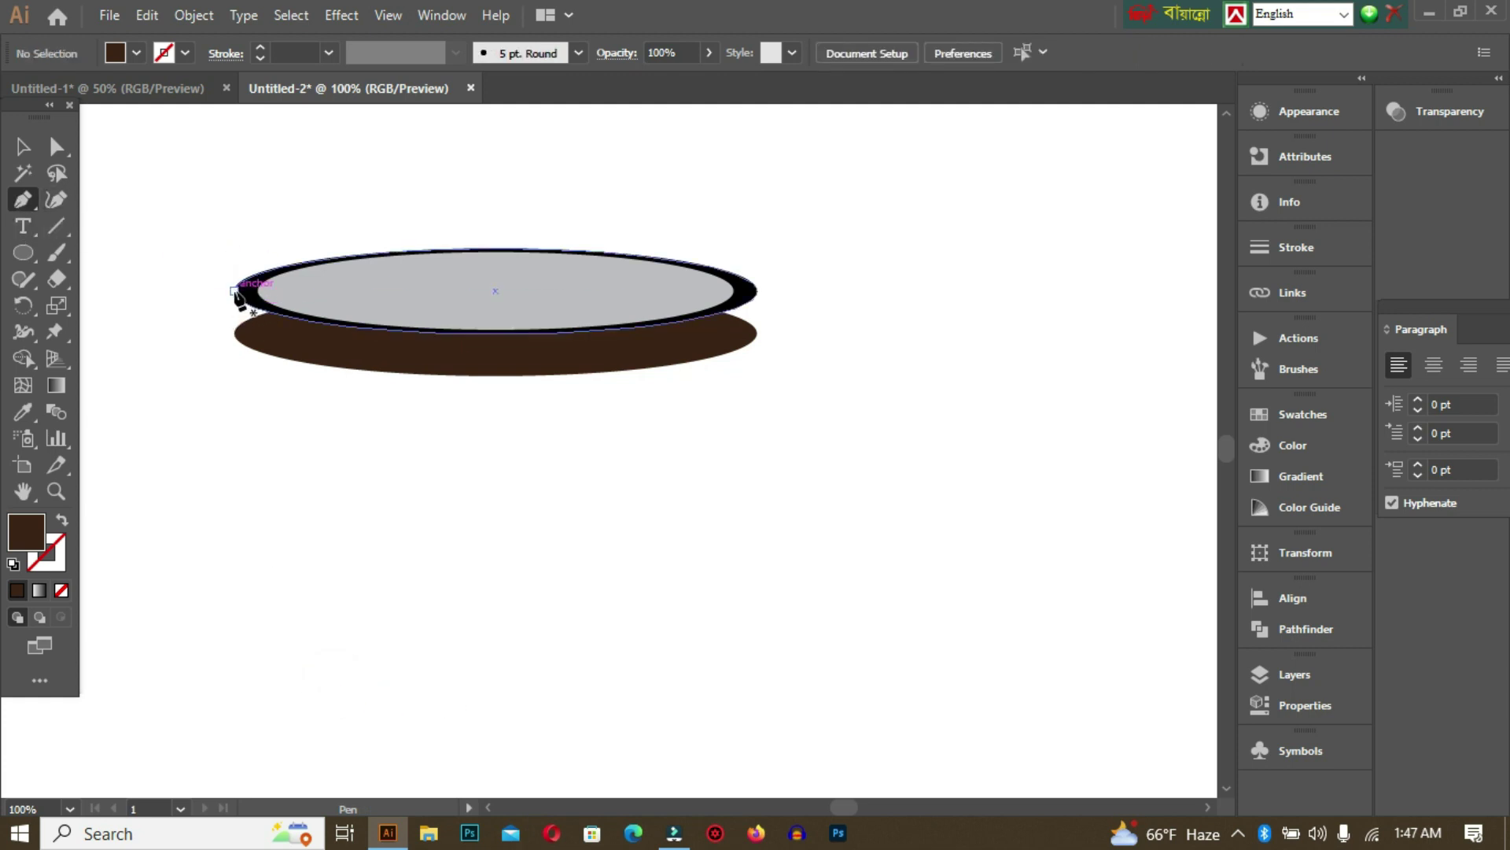
drag(234, 291, 235, 333)
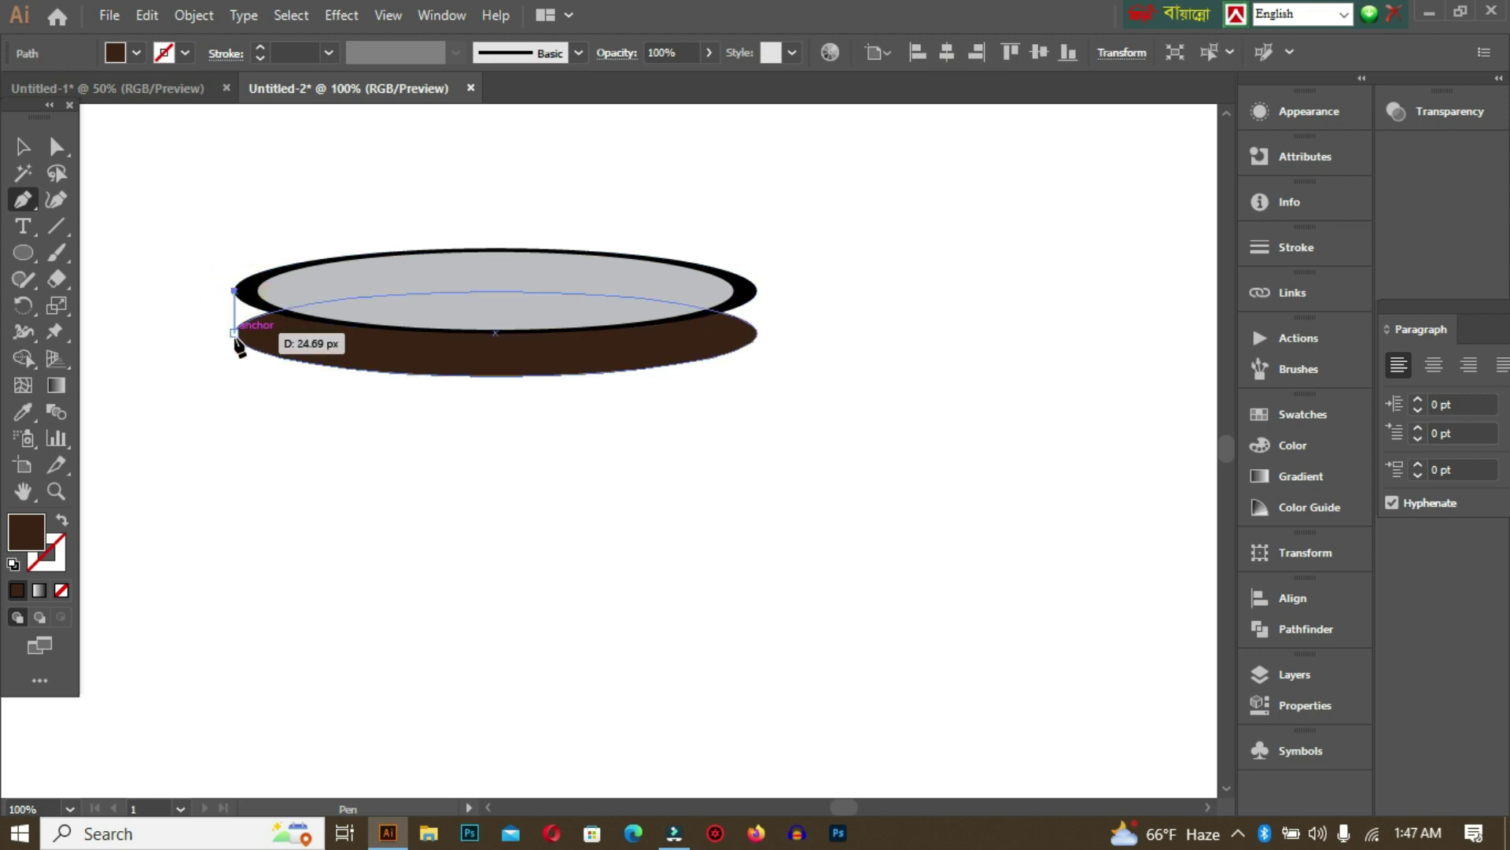
click(235, 333)
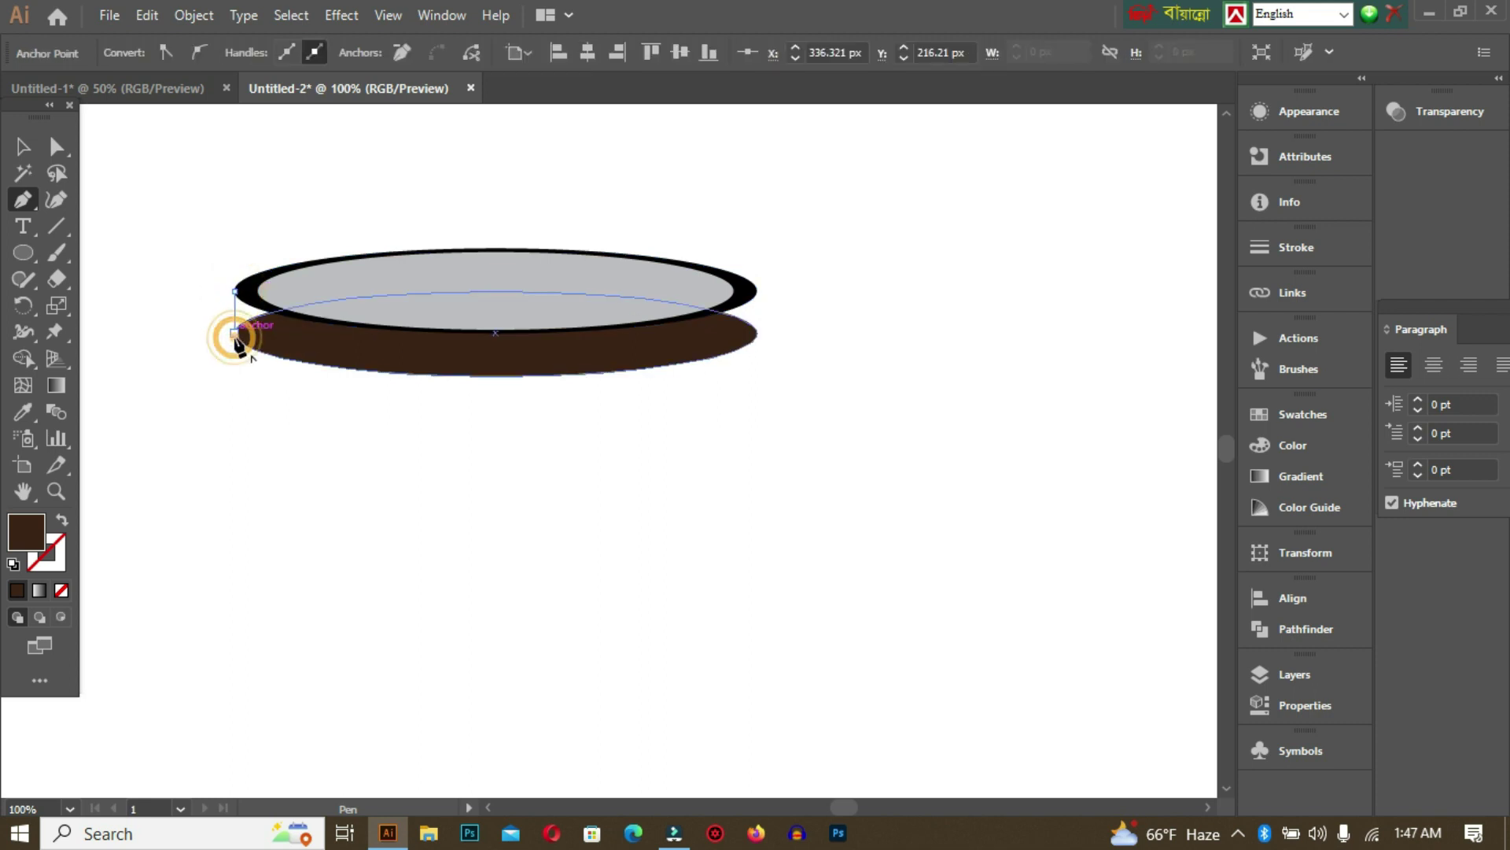
click(757, 333)
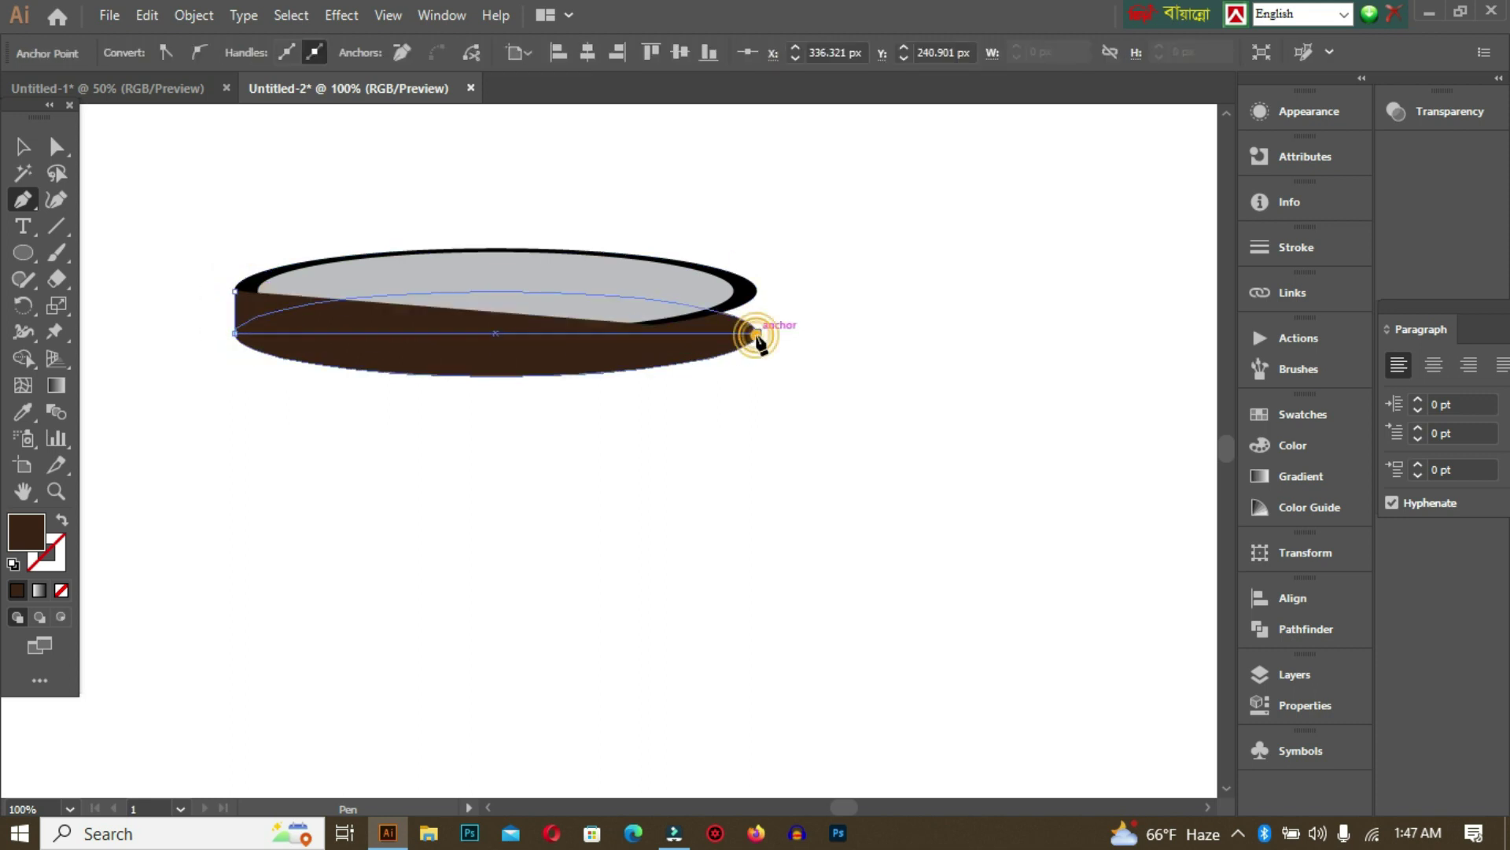
click(757, 291)
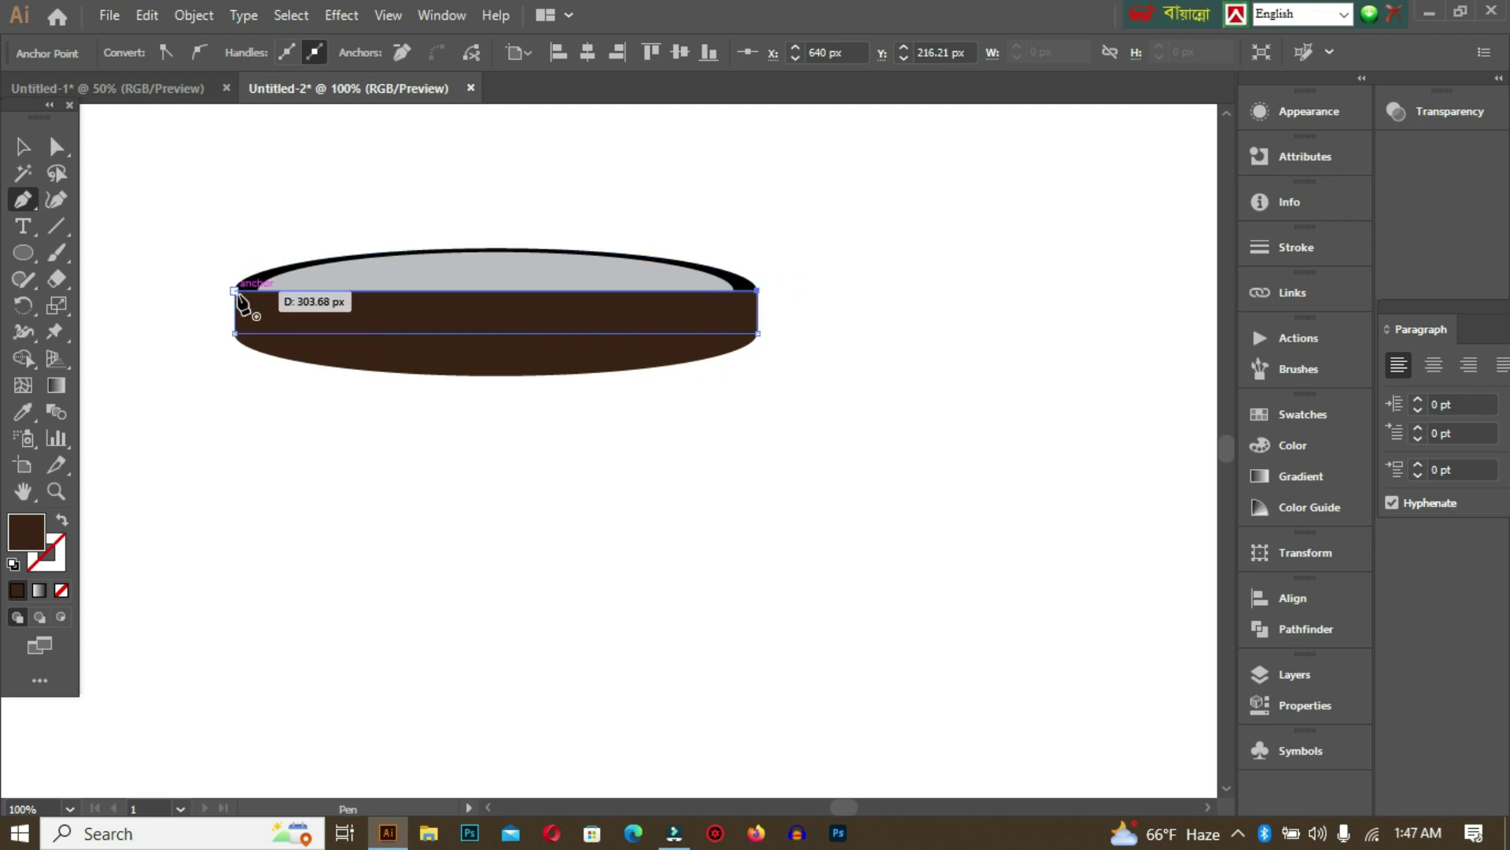
click(236, 292)
click(23, 145)
click(461, 492)
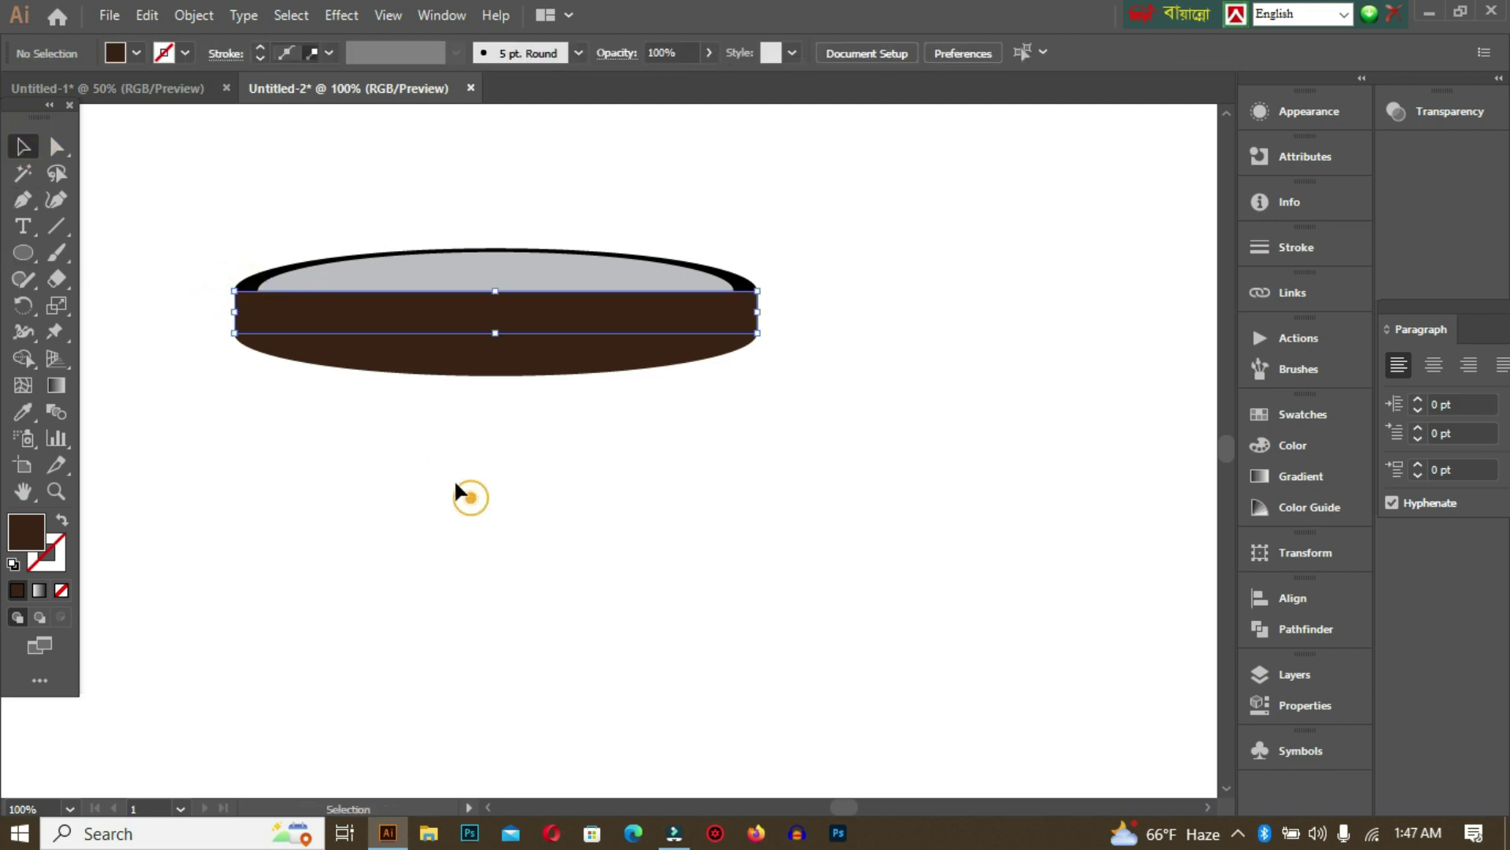
Unite the brown rectangle and the brown ellipse into one shape with Pathfinder.
click(279, 330)
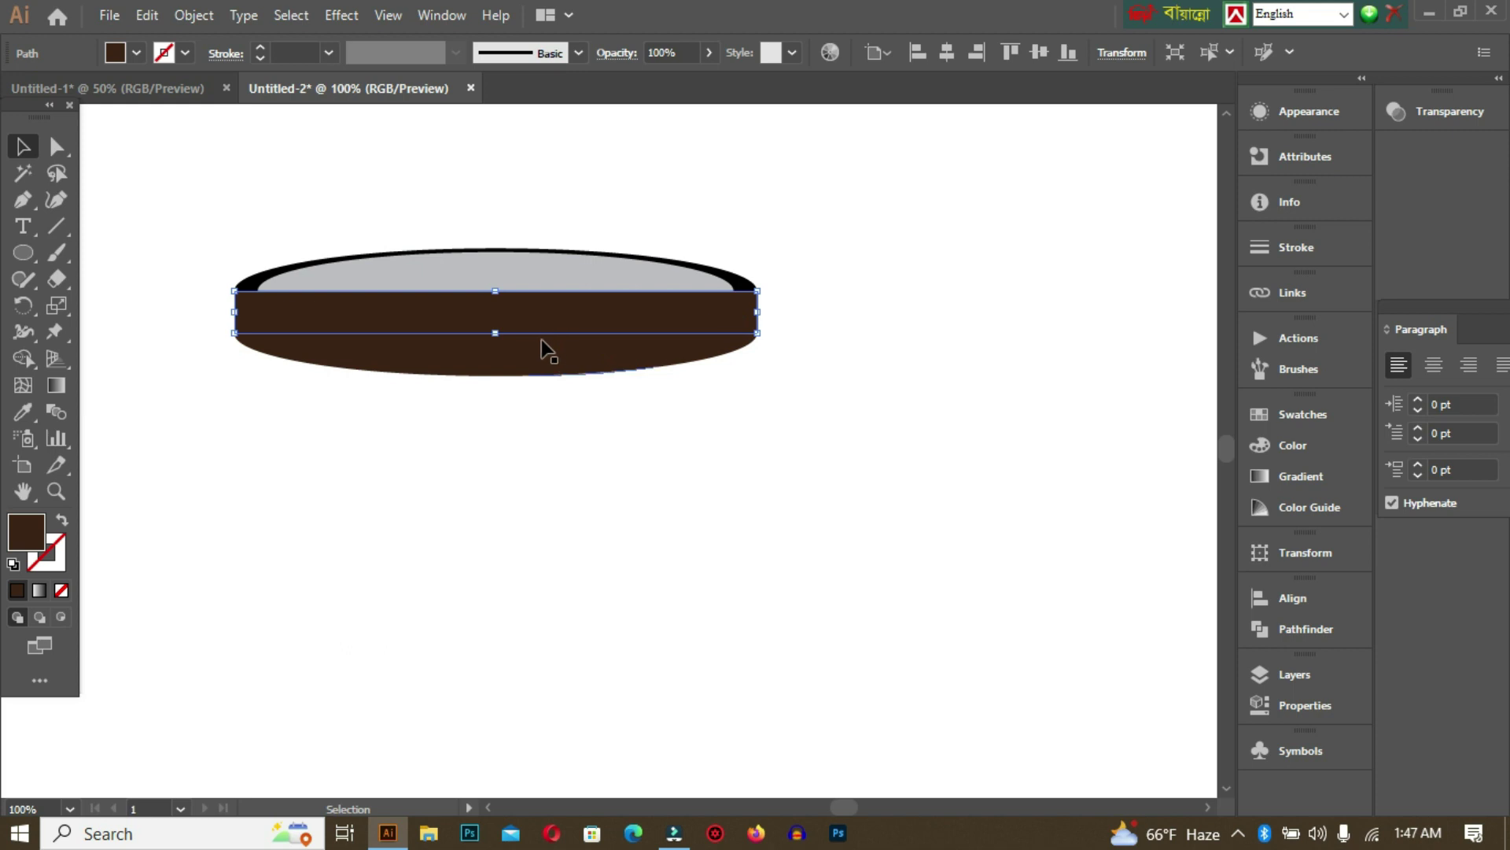
shift+click(565, 368)
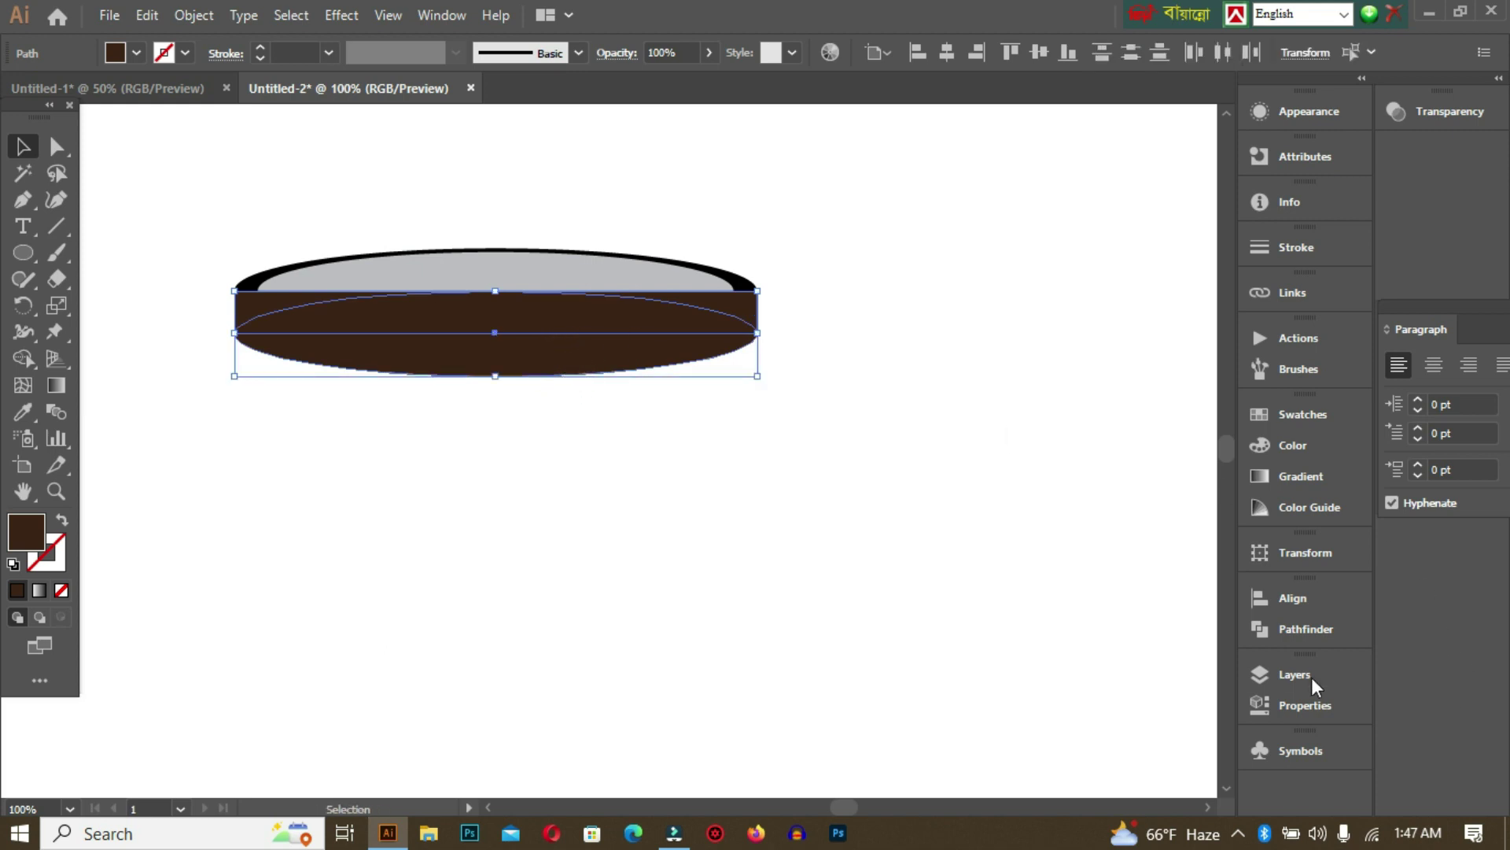
click(1300, 635)
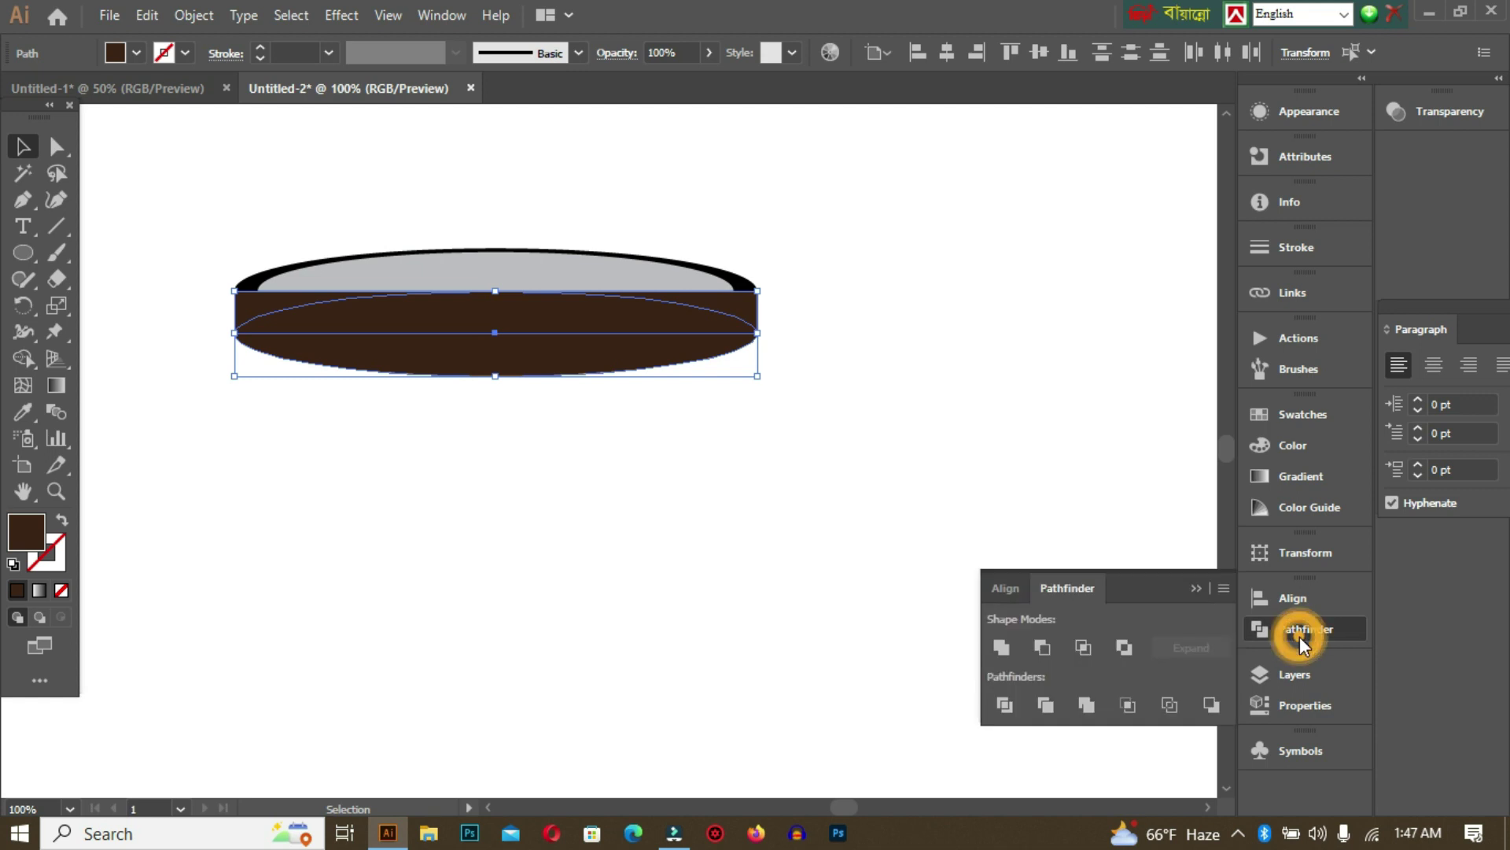
click(1000, 649)
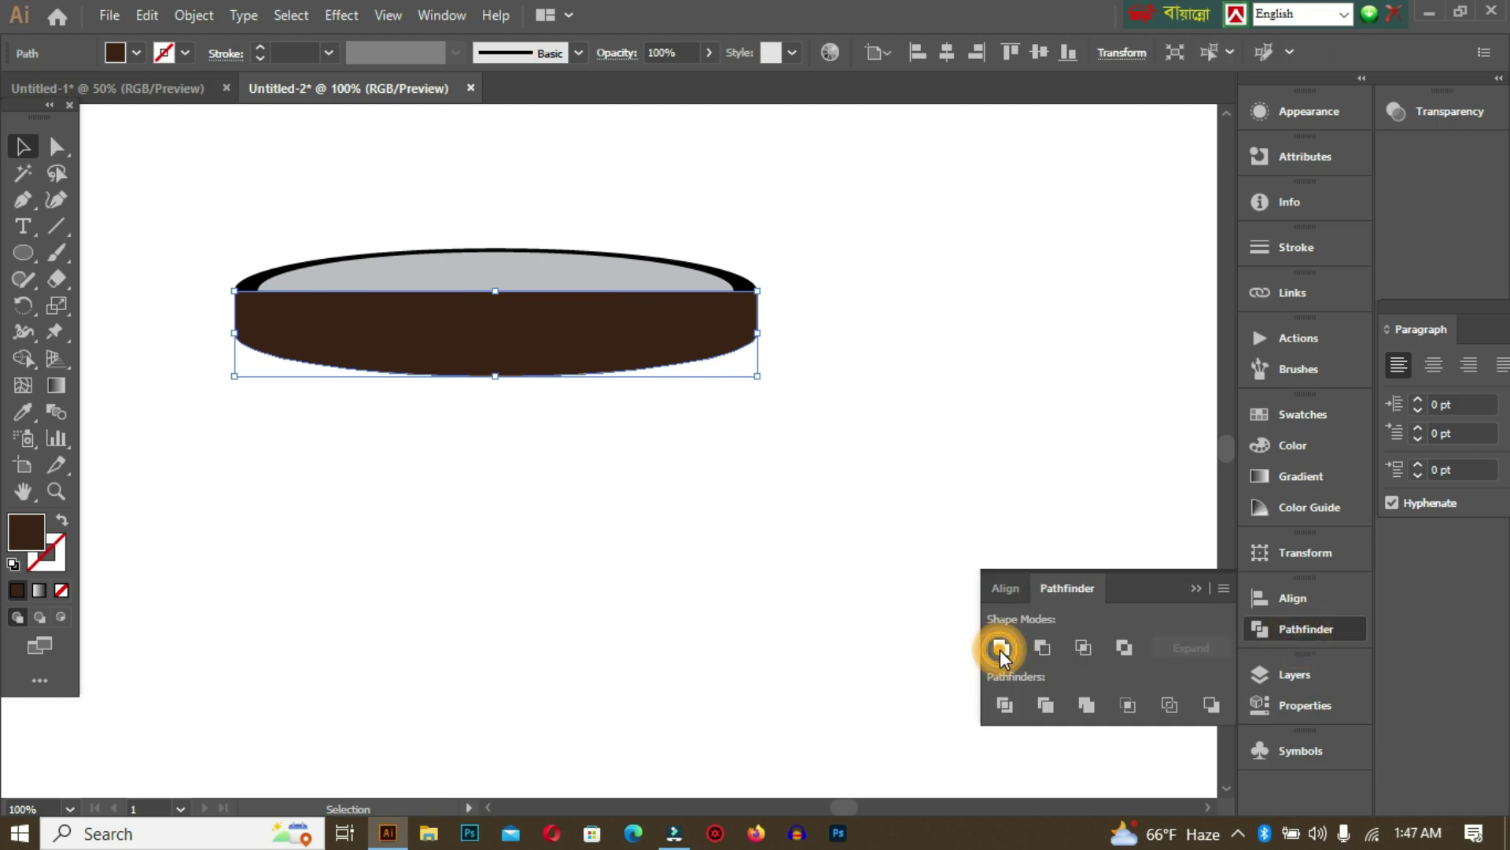
Send the united brown rim shape to the back, behind the black and grey ellipses.
right_click(562, 346)
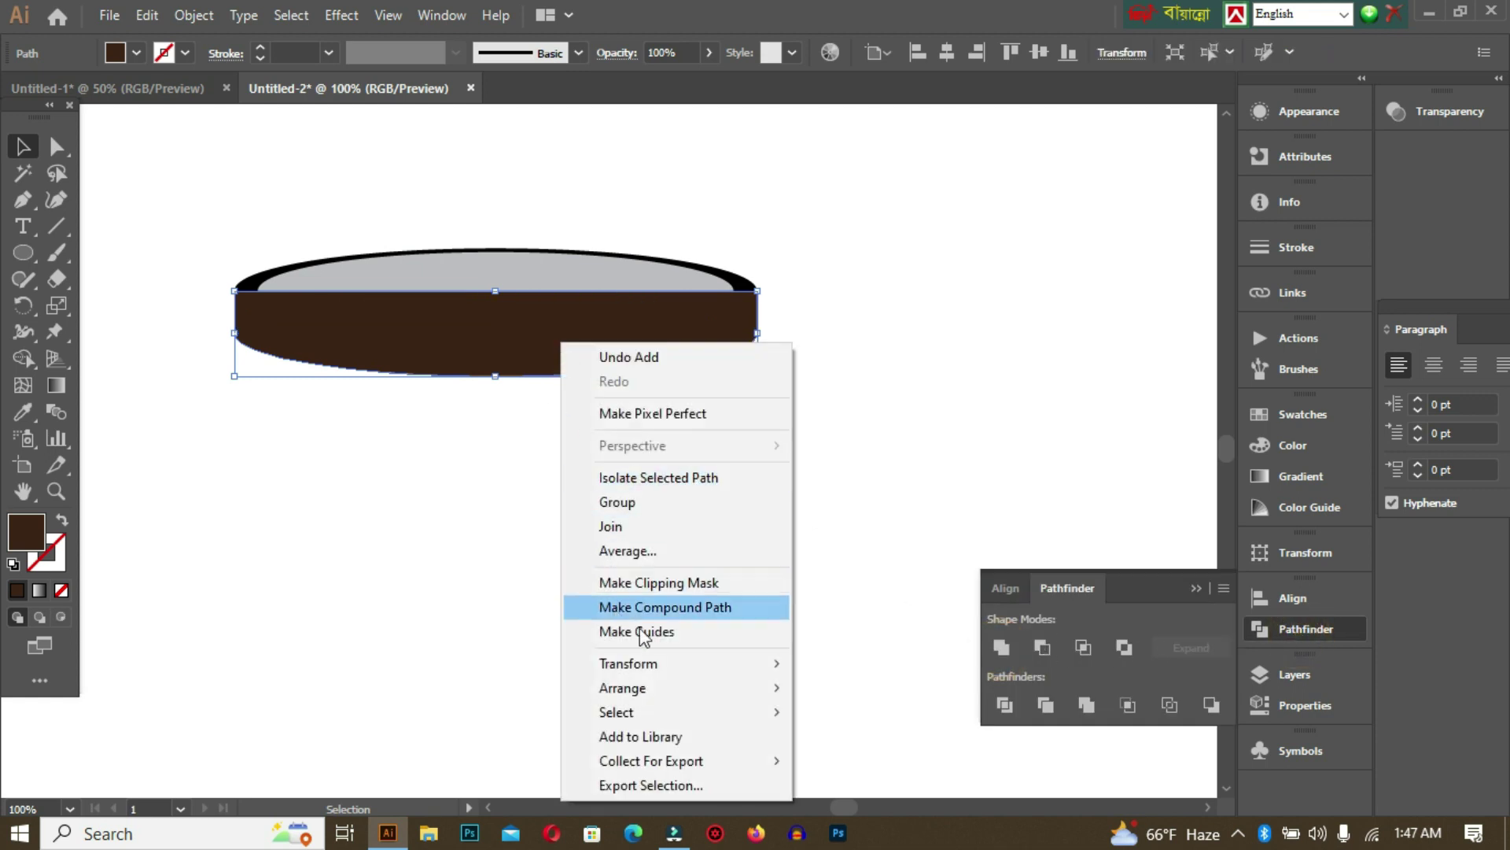
mouse_move(662, 688)
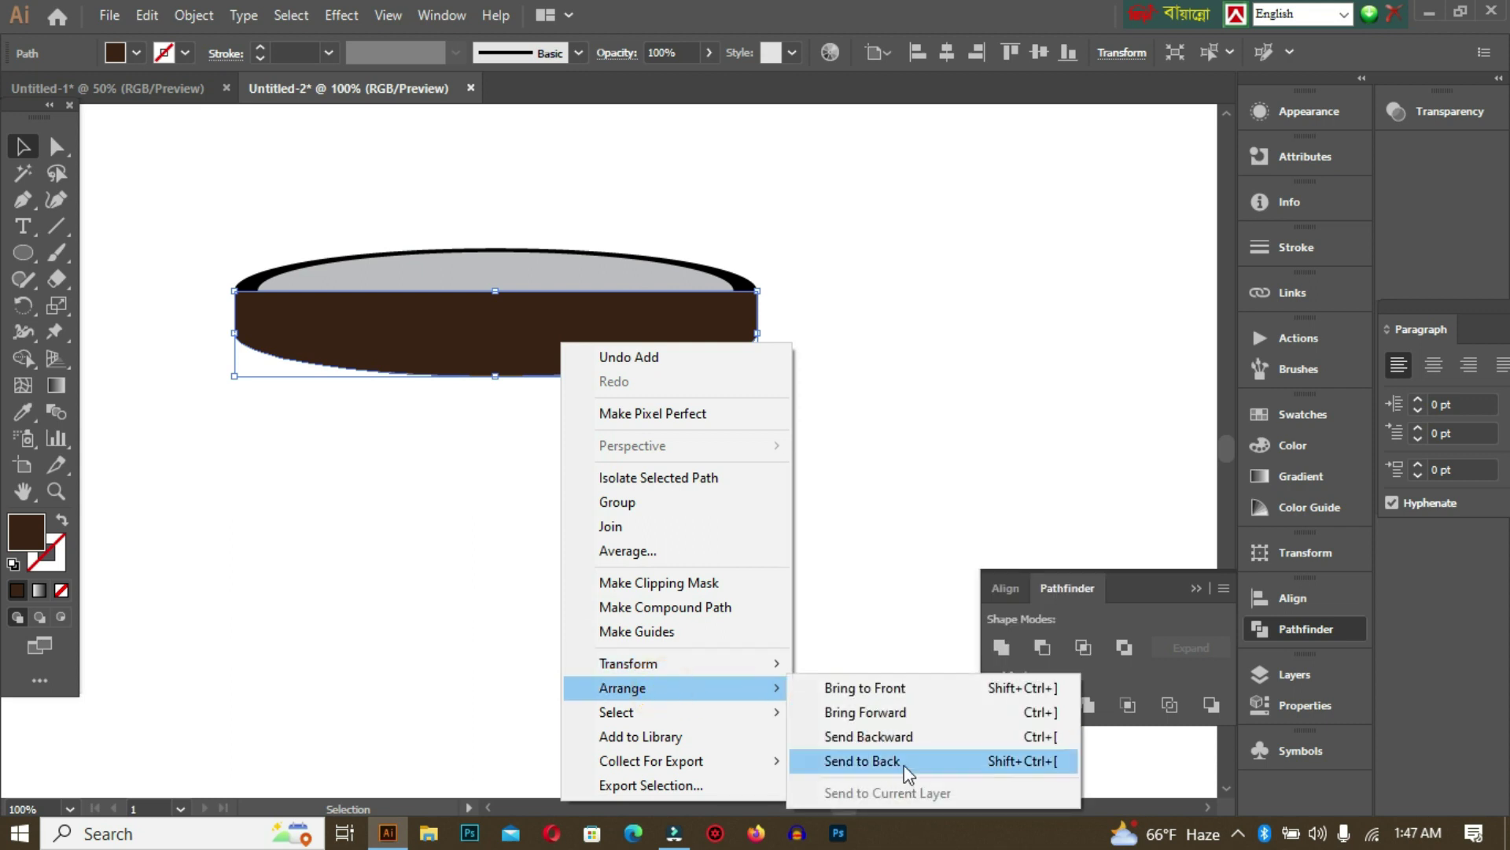
click(869, 761)
click(895, 450)
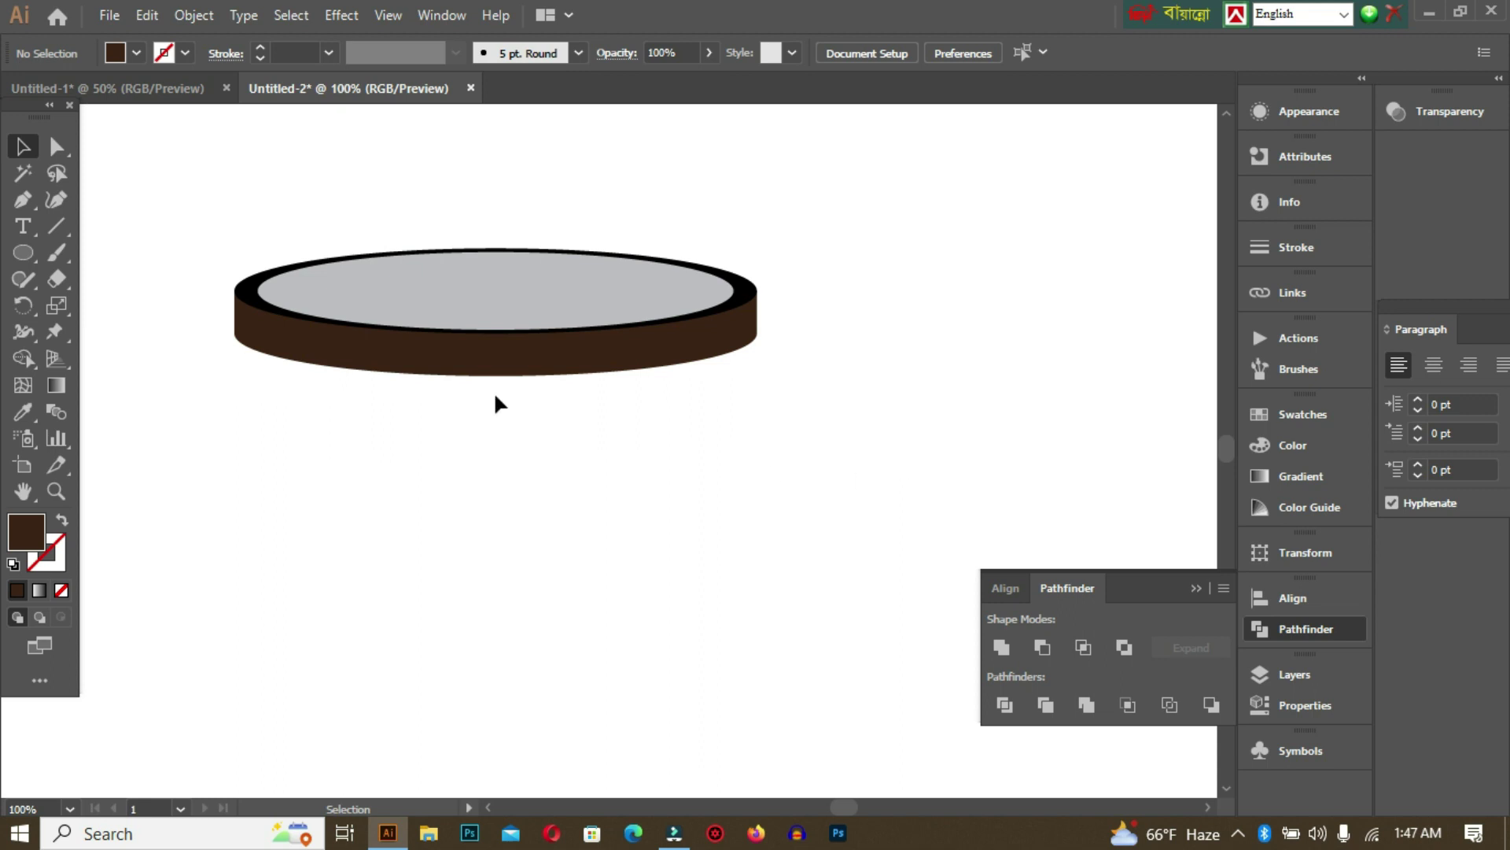
Place a copy of the grey ellipse about 340 px straight below the original as the bucket's base.
key(ctrl+minus)
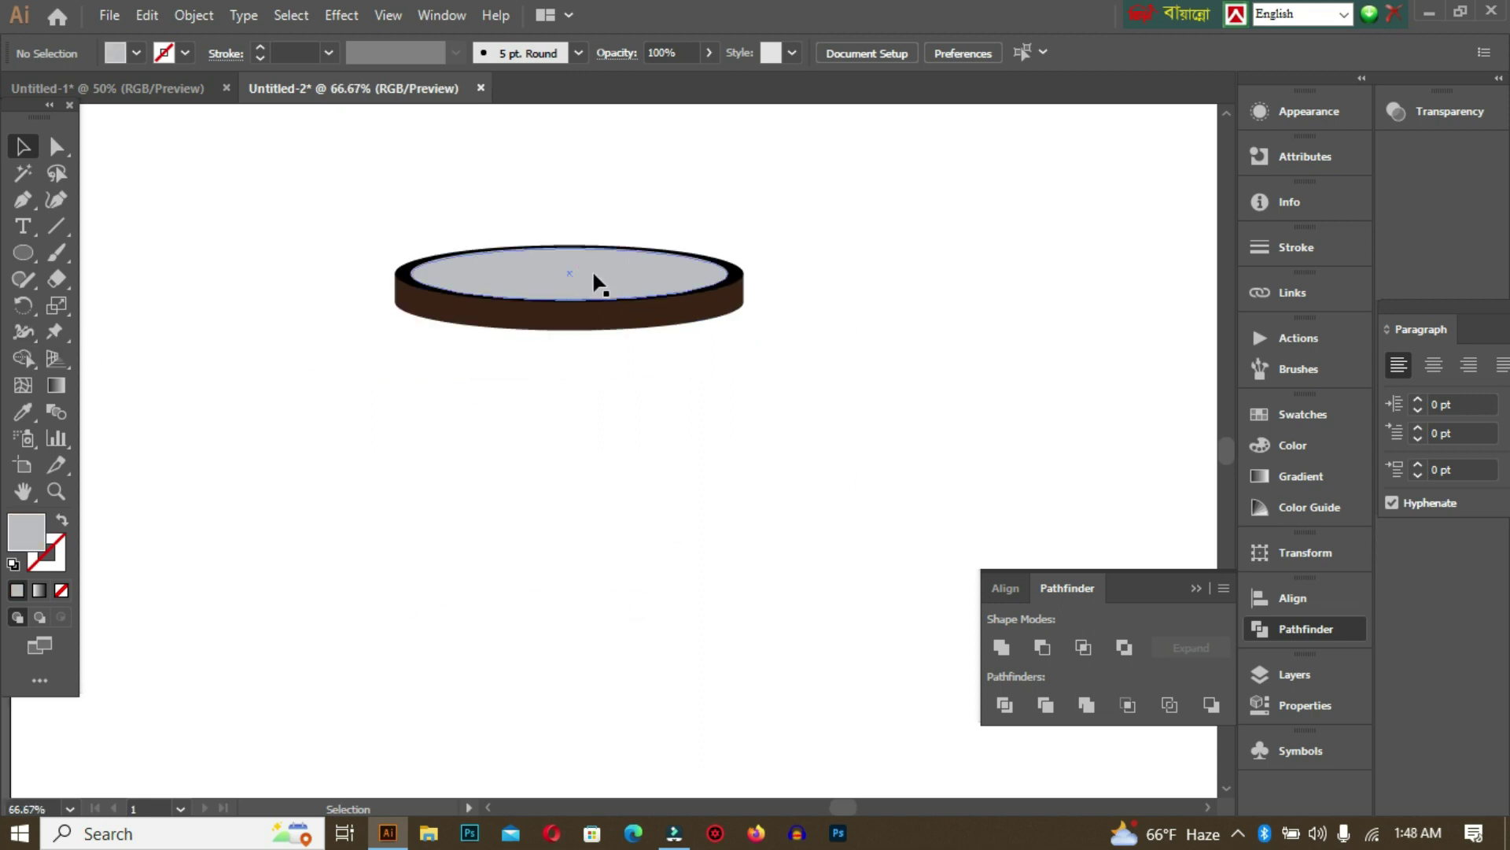
click(618, 276)
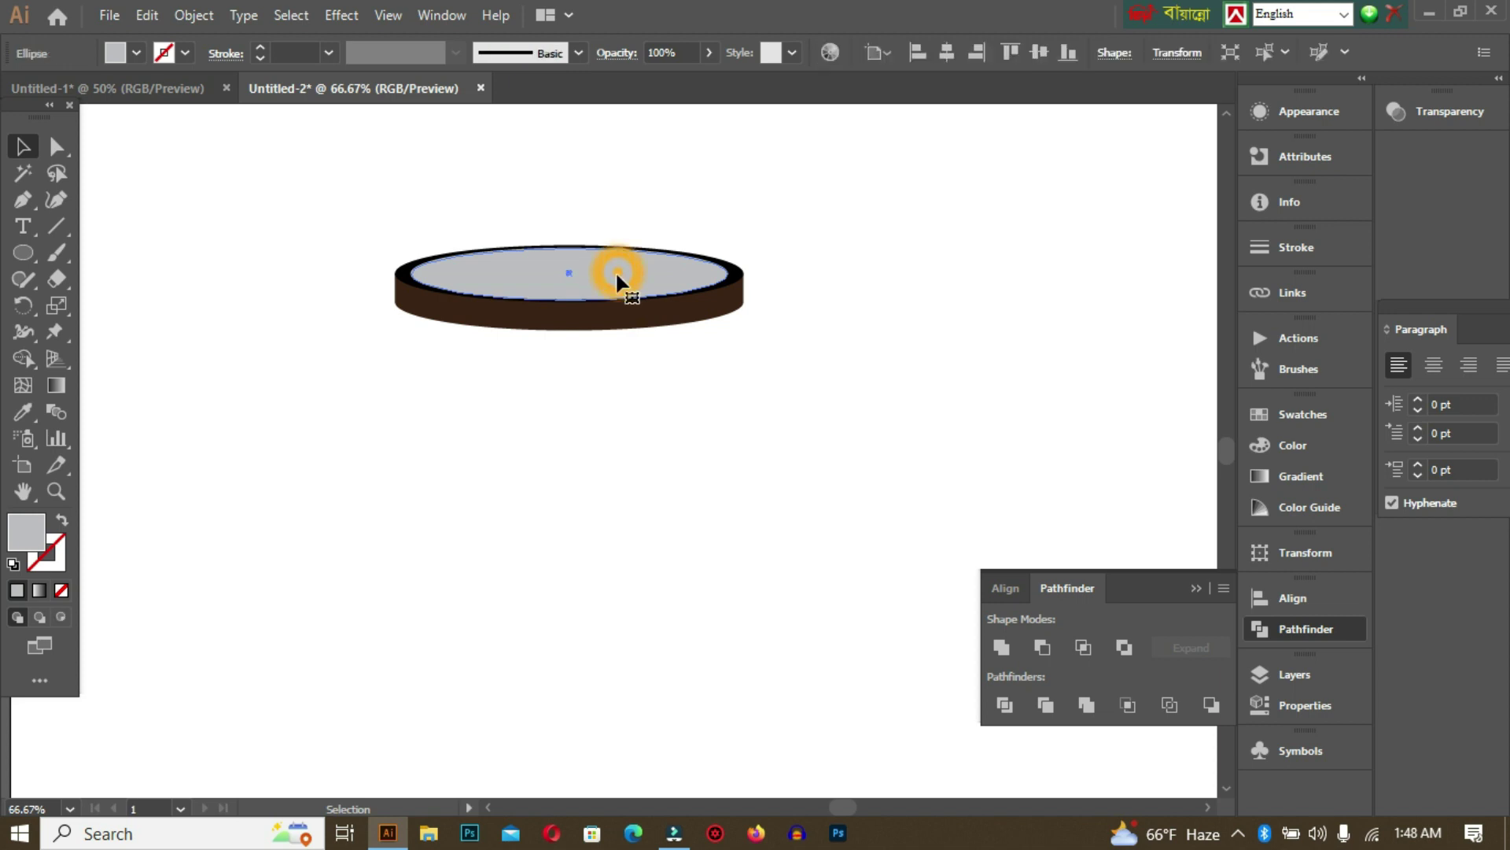
drag(618, 276, 617, 671)
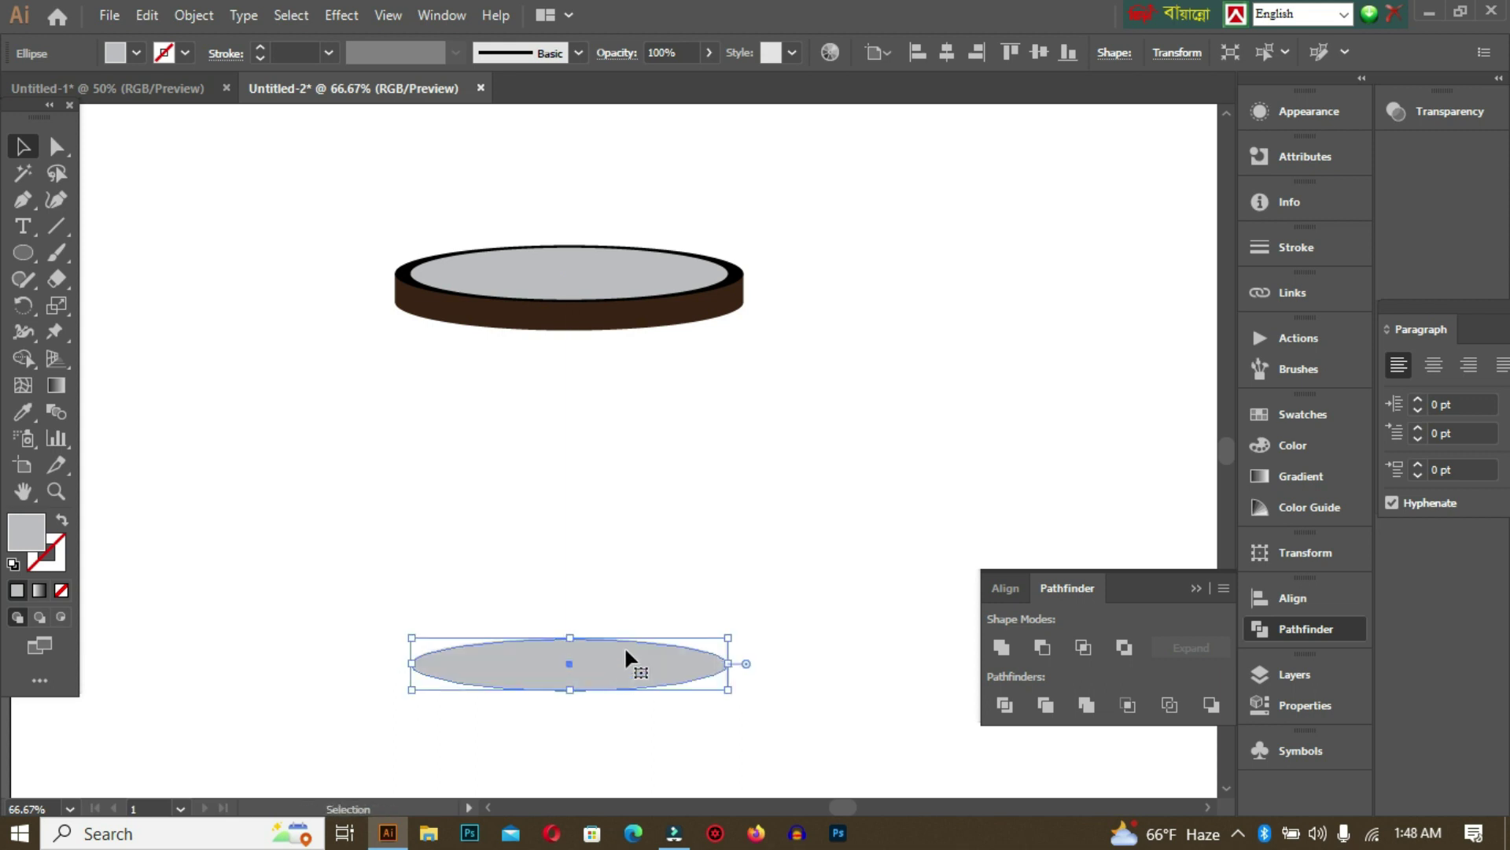
click(719, 472)
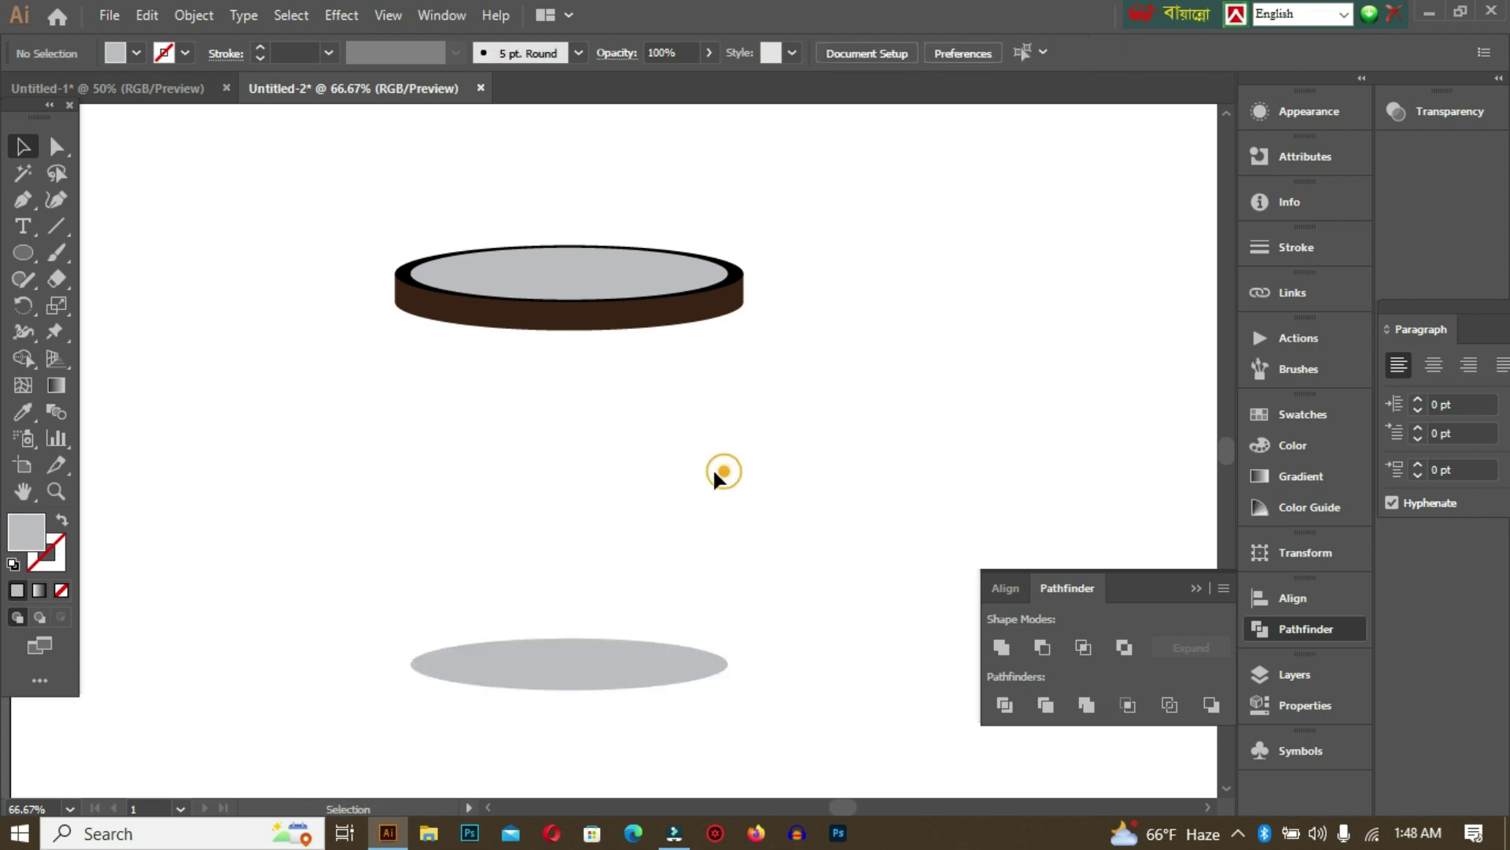
Draw the closed left half of the bucket body with the Pen tool, joining the rim's outer-left anchor, base's left anchor and both ellipse centres.
click(22, 200)
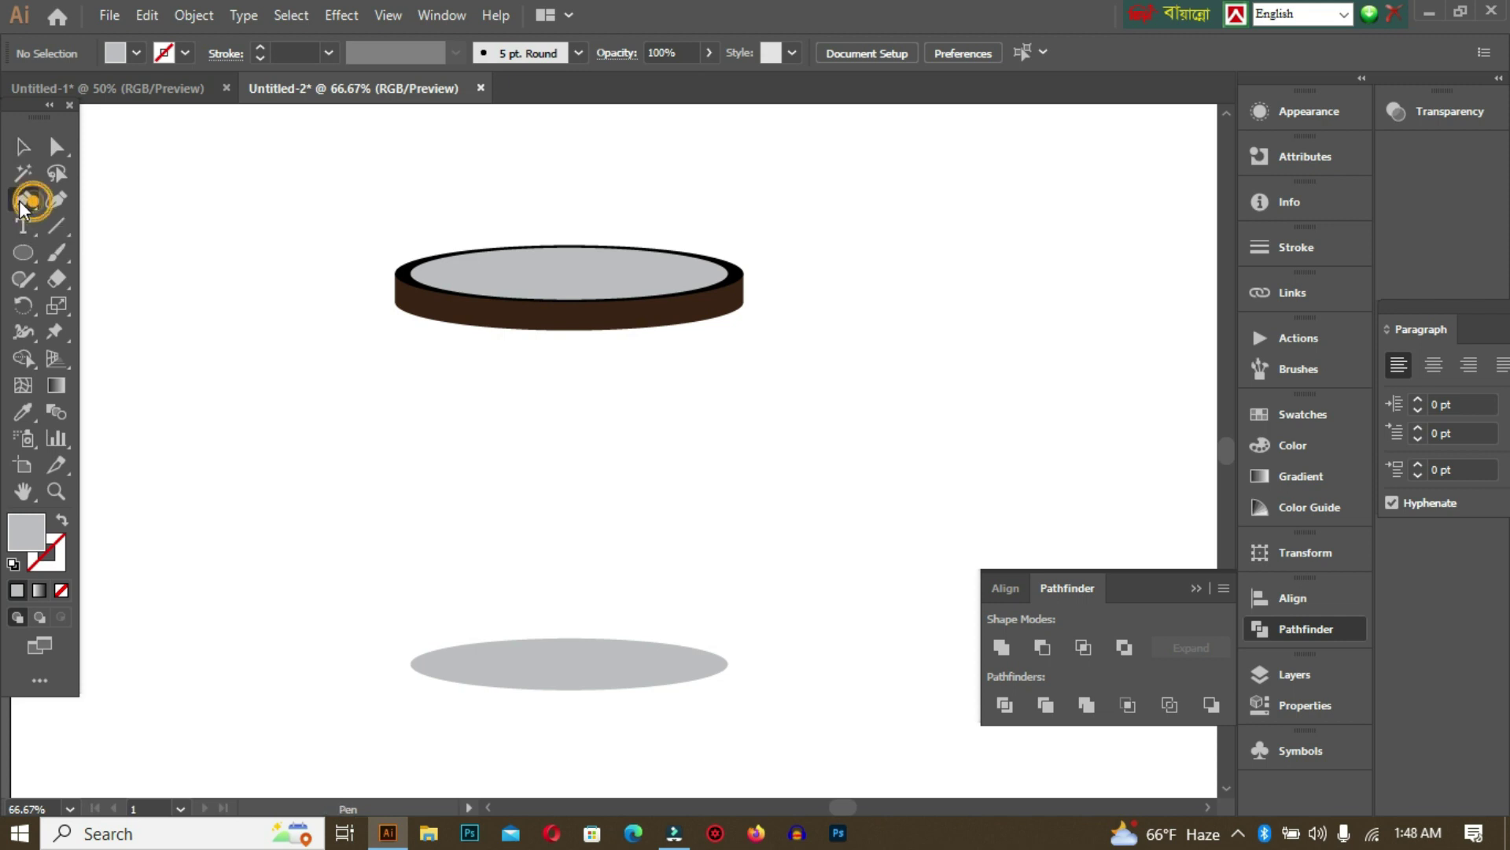
click(395, 274)
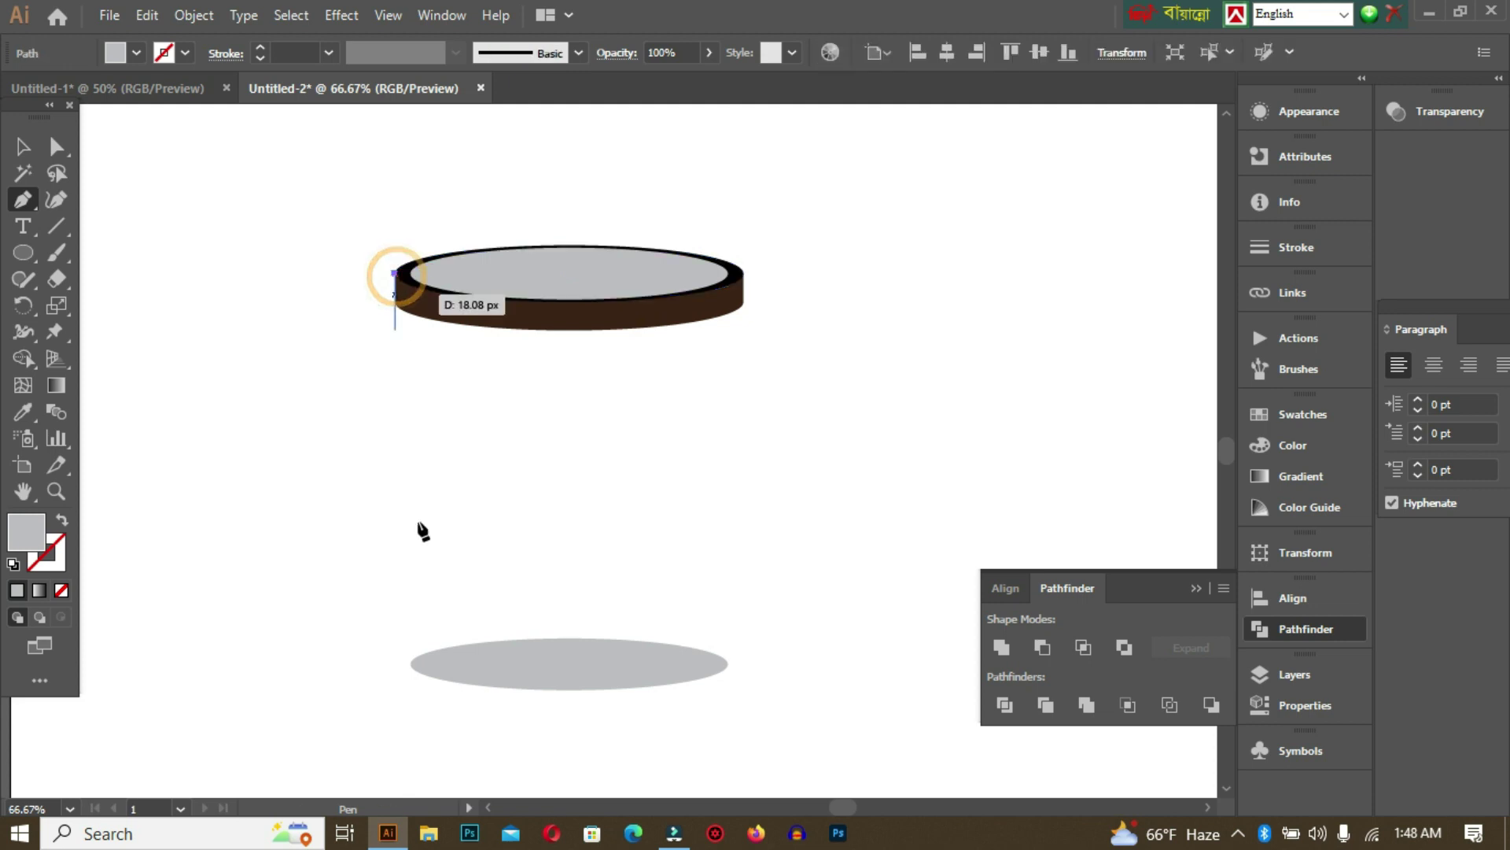
click(411, 665)
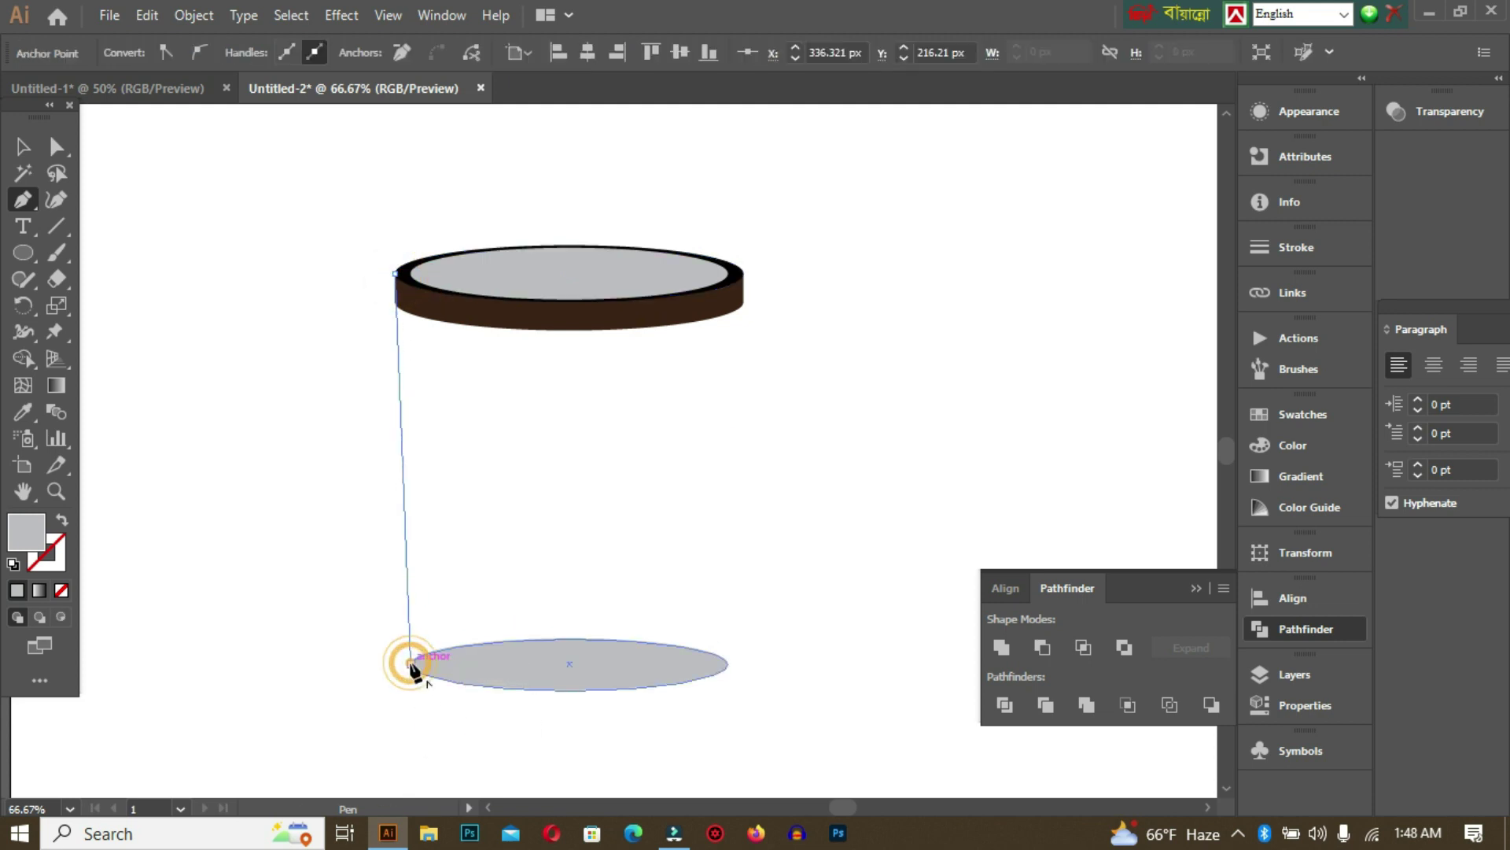
click(569, 665)
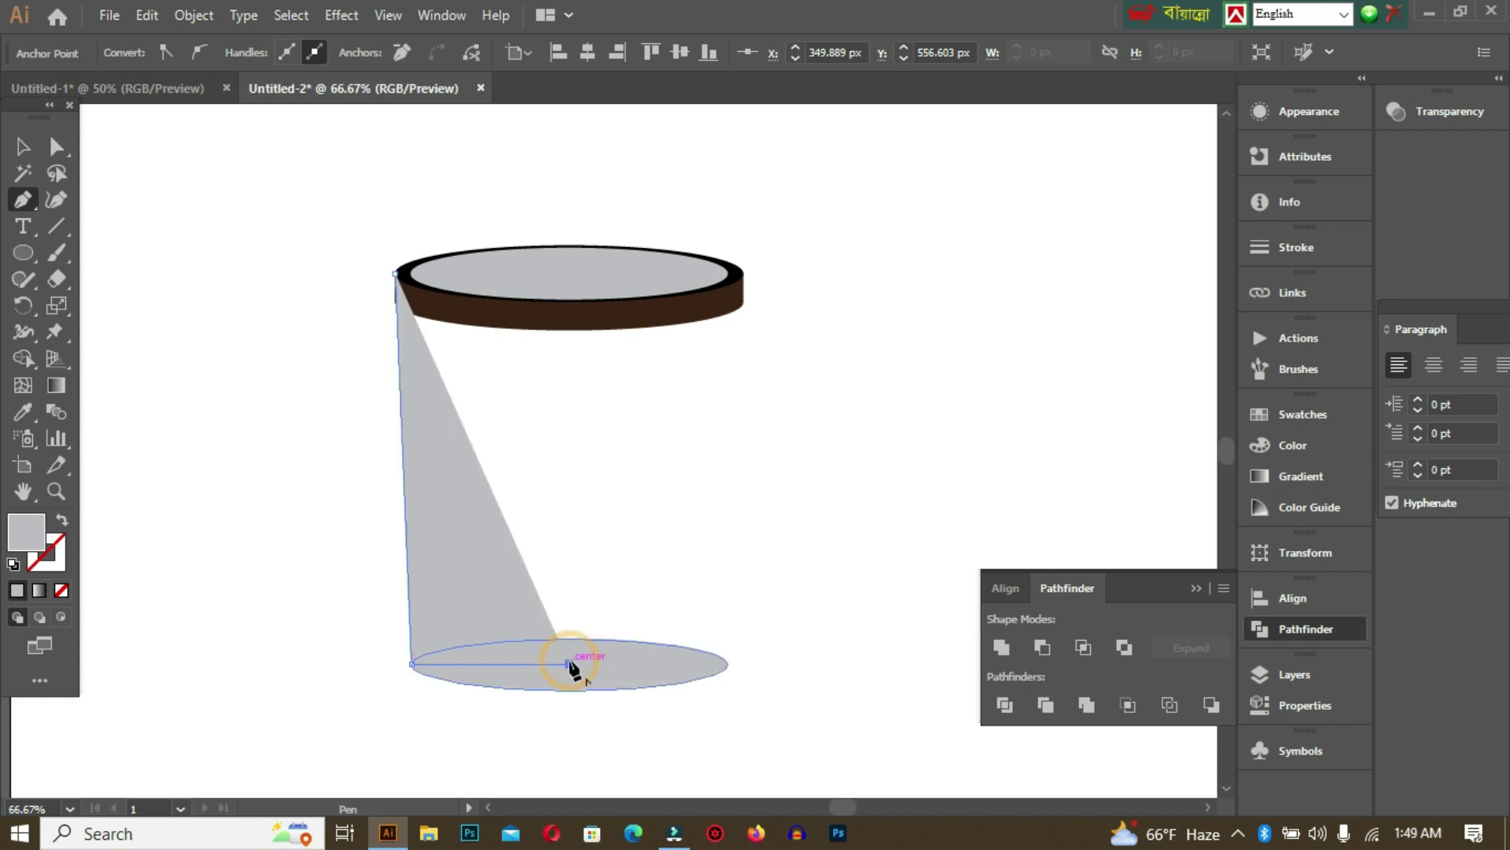
click(569, 274)
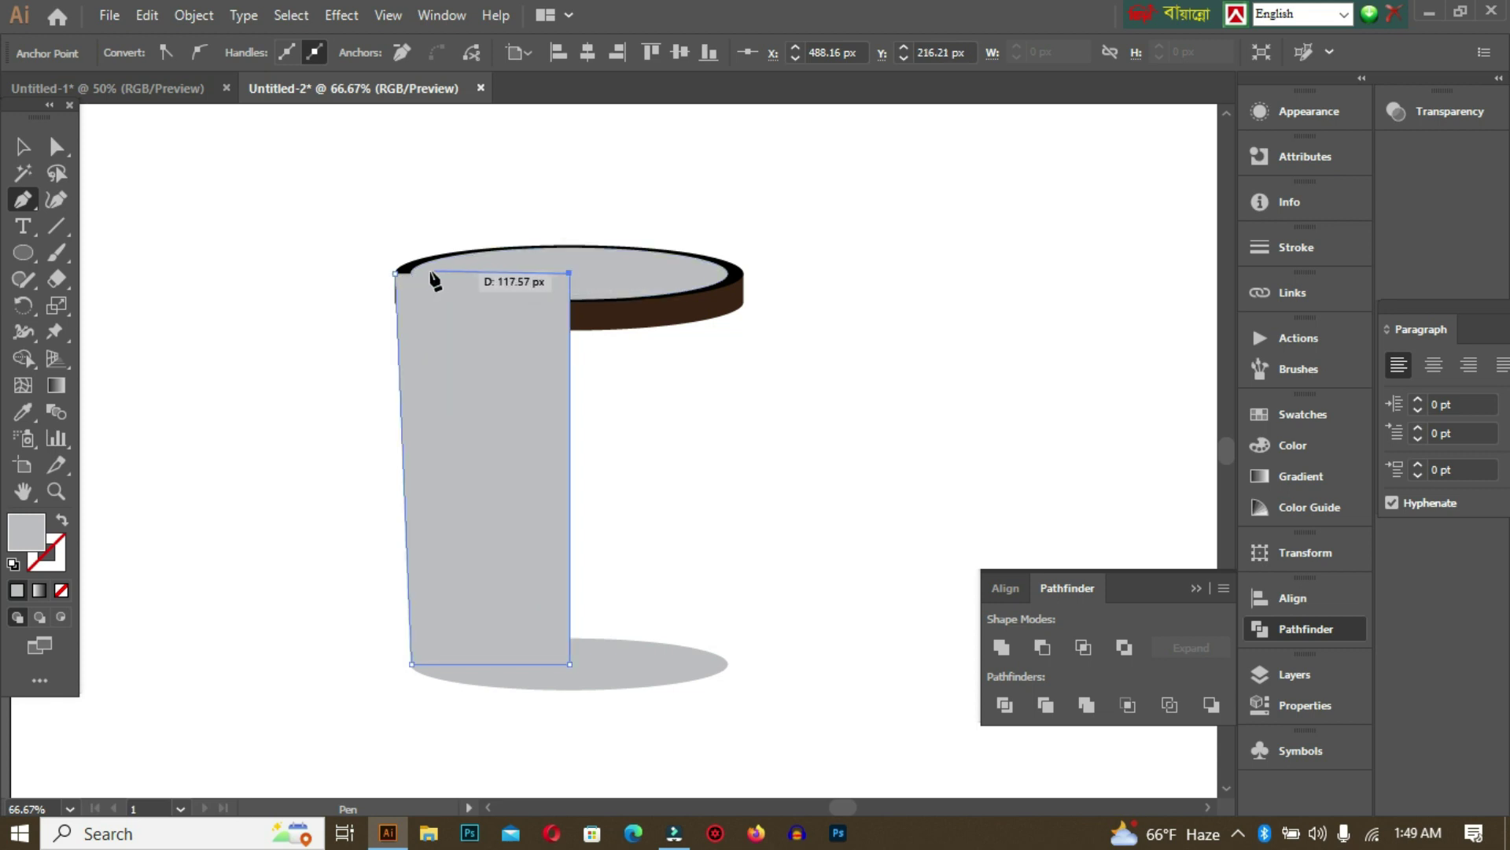
click(394, 274)
Create a vertical-axis reflected copy of the left body half and place it flush against the original as the right half.
click(20, 146)
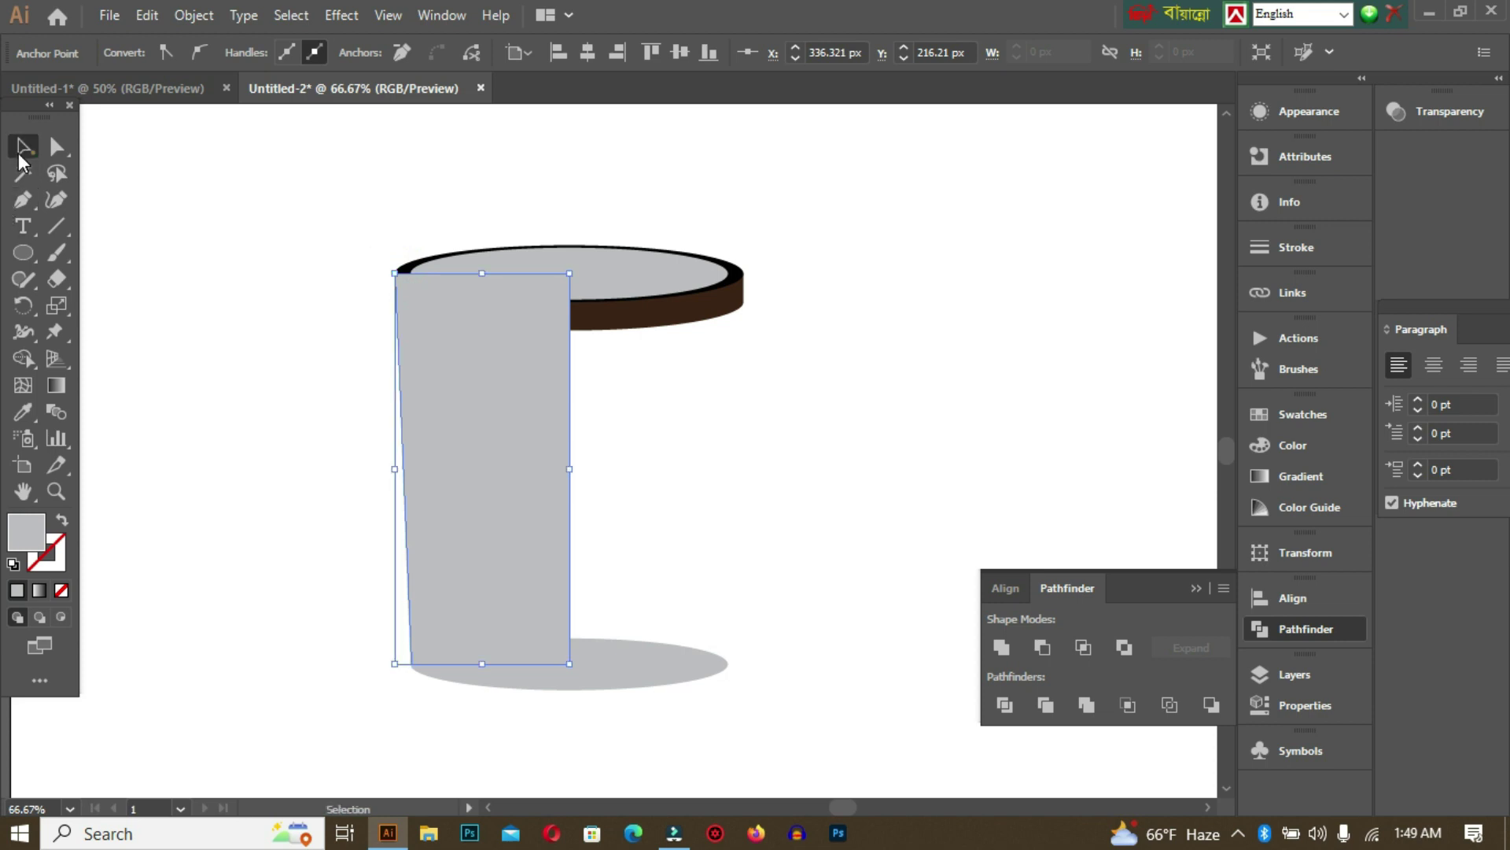
click(541, 454)
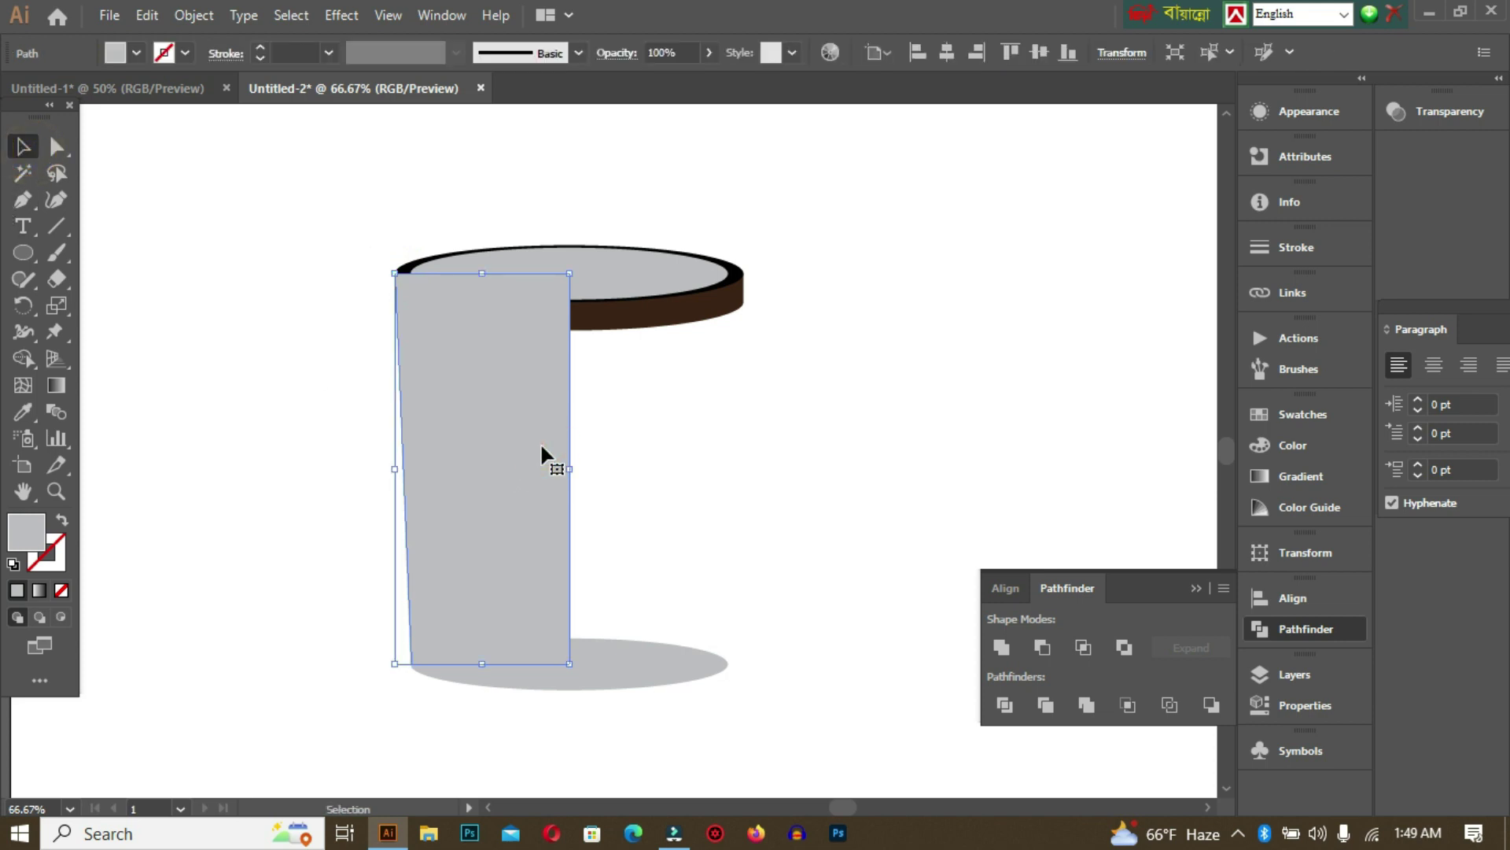
right_click(542, 447)
mouse_move(683, 675)
click(848, 567)
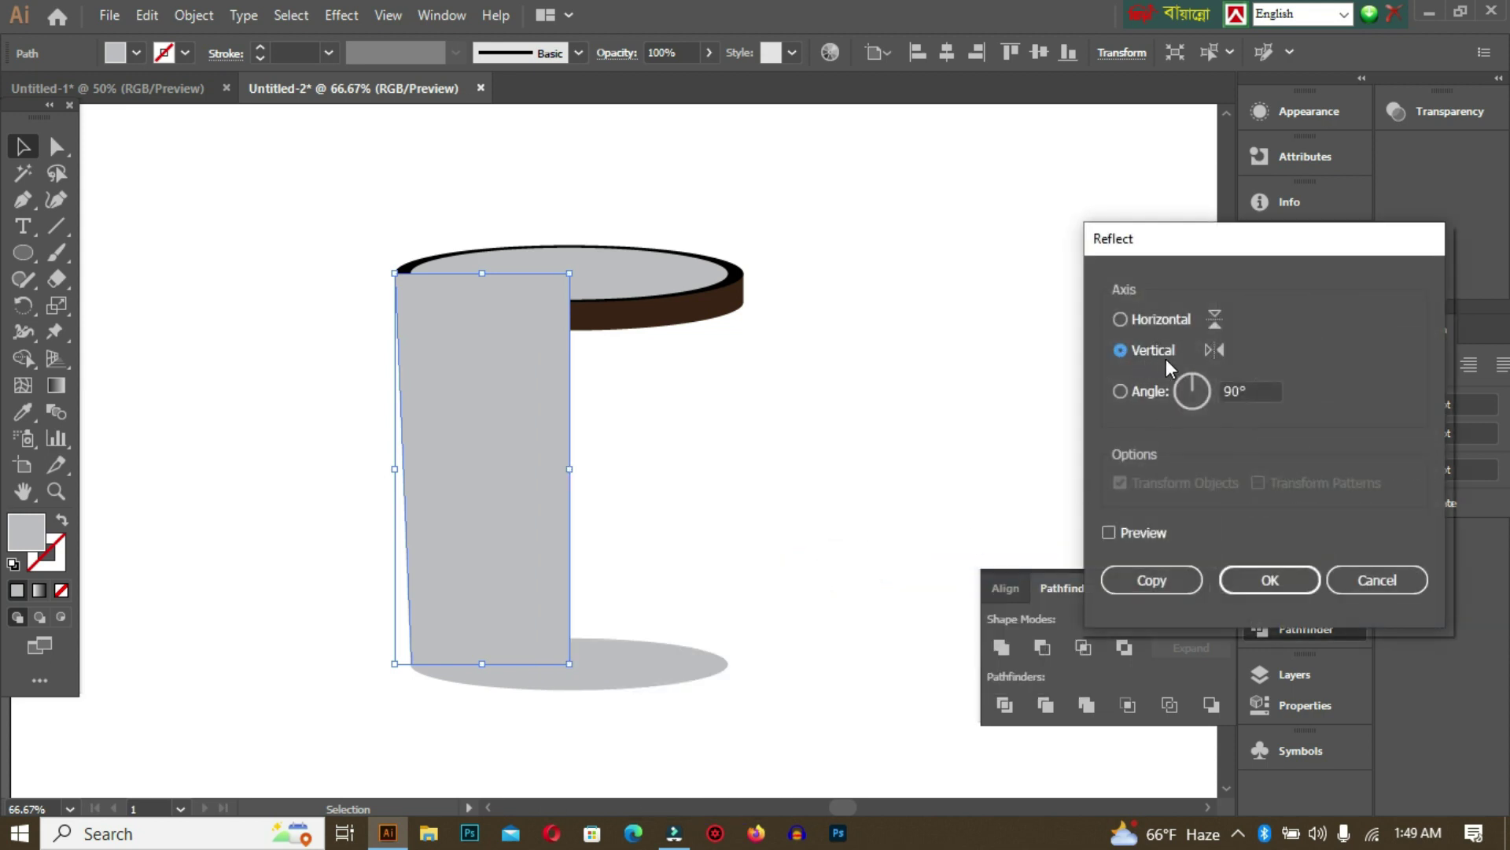
click(1164, 588)
click(502, 469)
drag(503, 469, 679, 471)
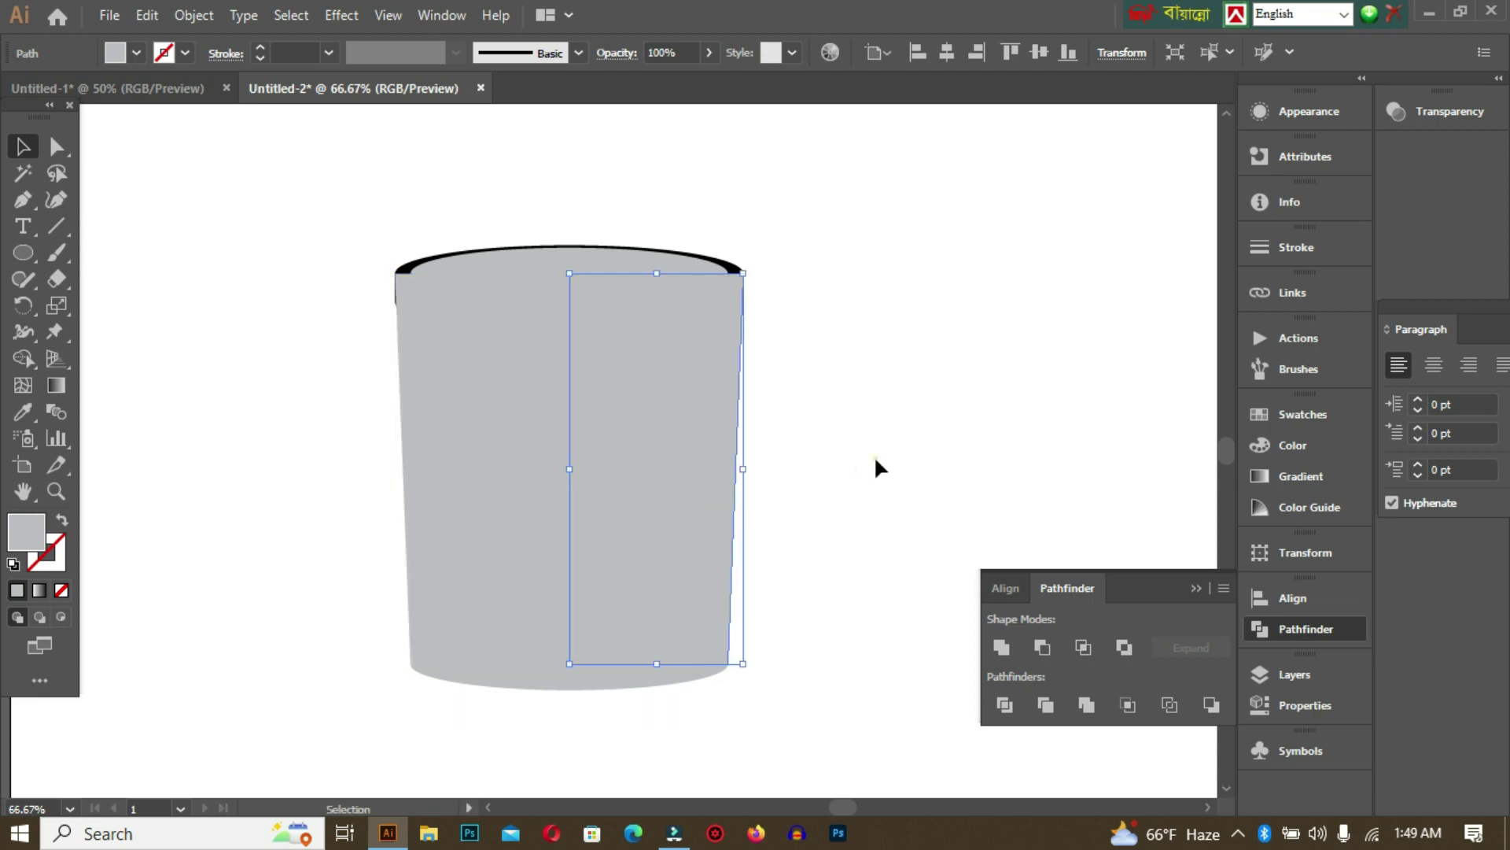
click(875, 459)
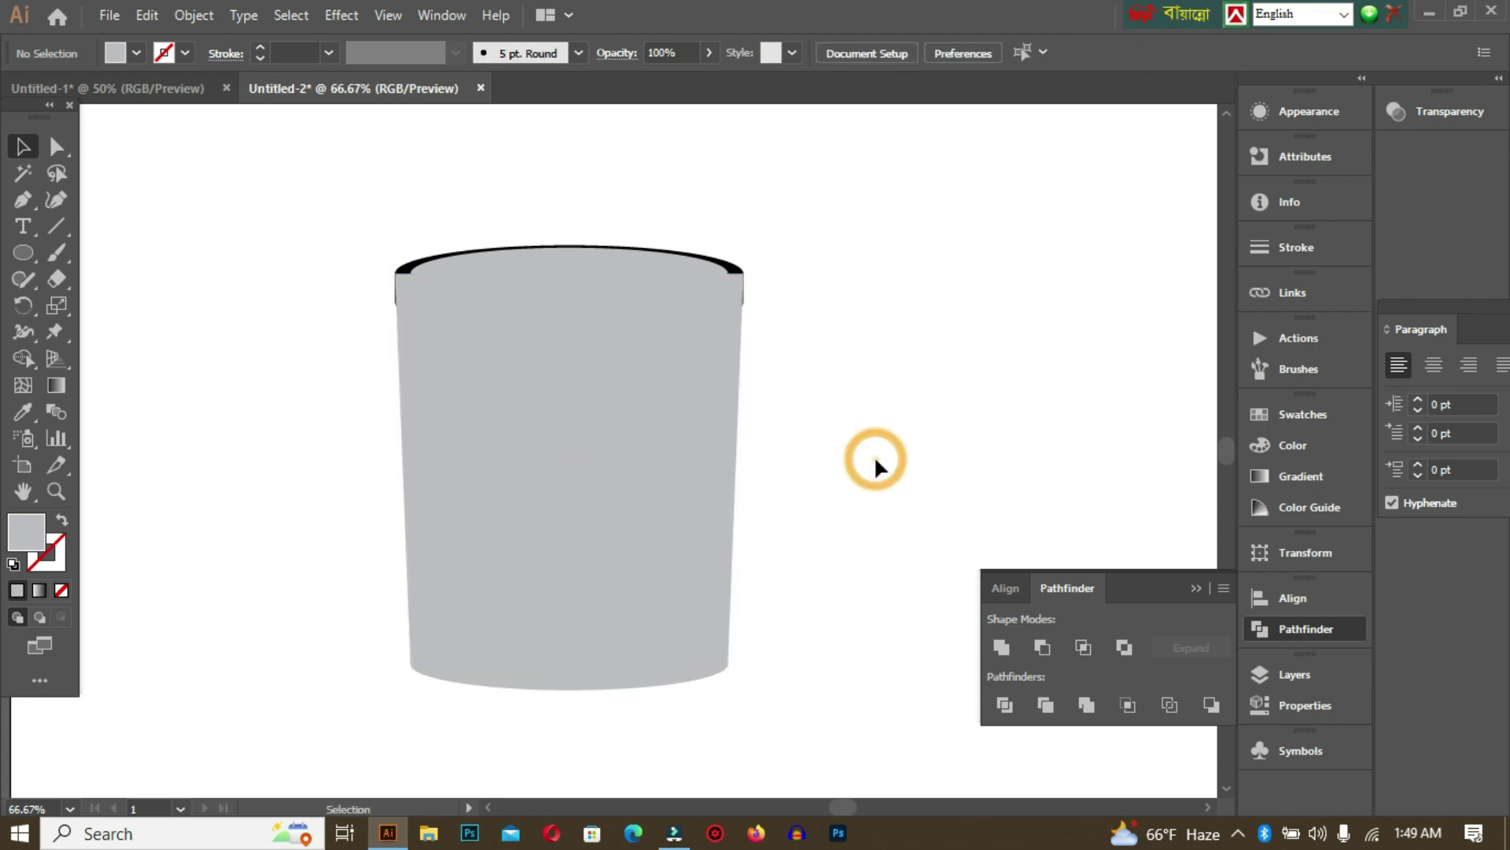
Unite the two body halves and the base ellipse into one bucket body shape with Pathfinder.
click(492, 452)
shift+click(674, 461)
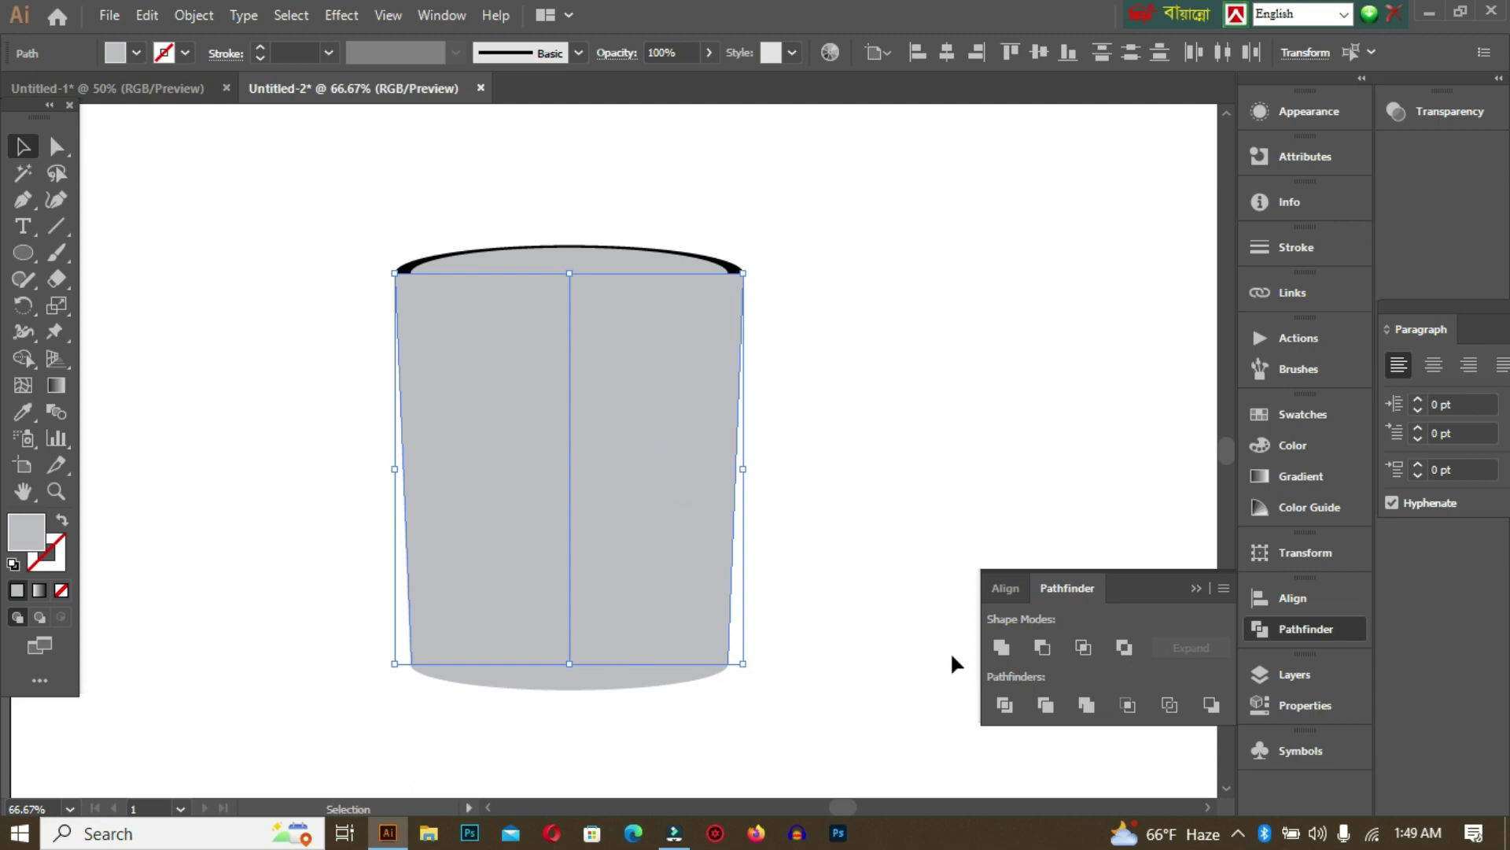
click(1007, 646)
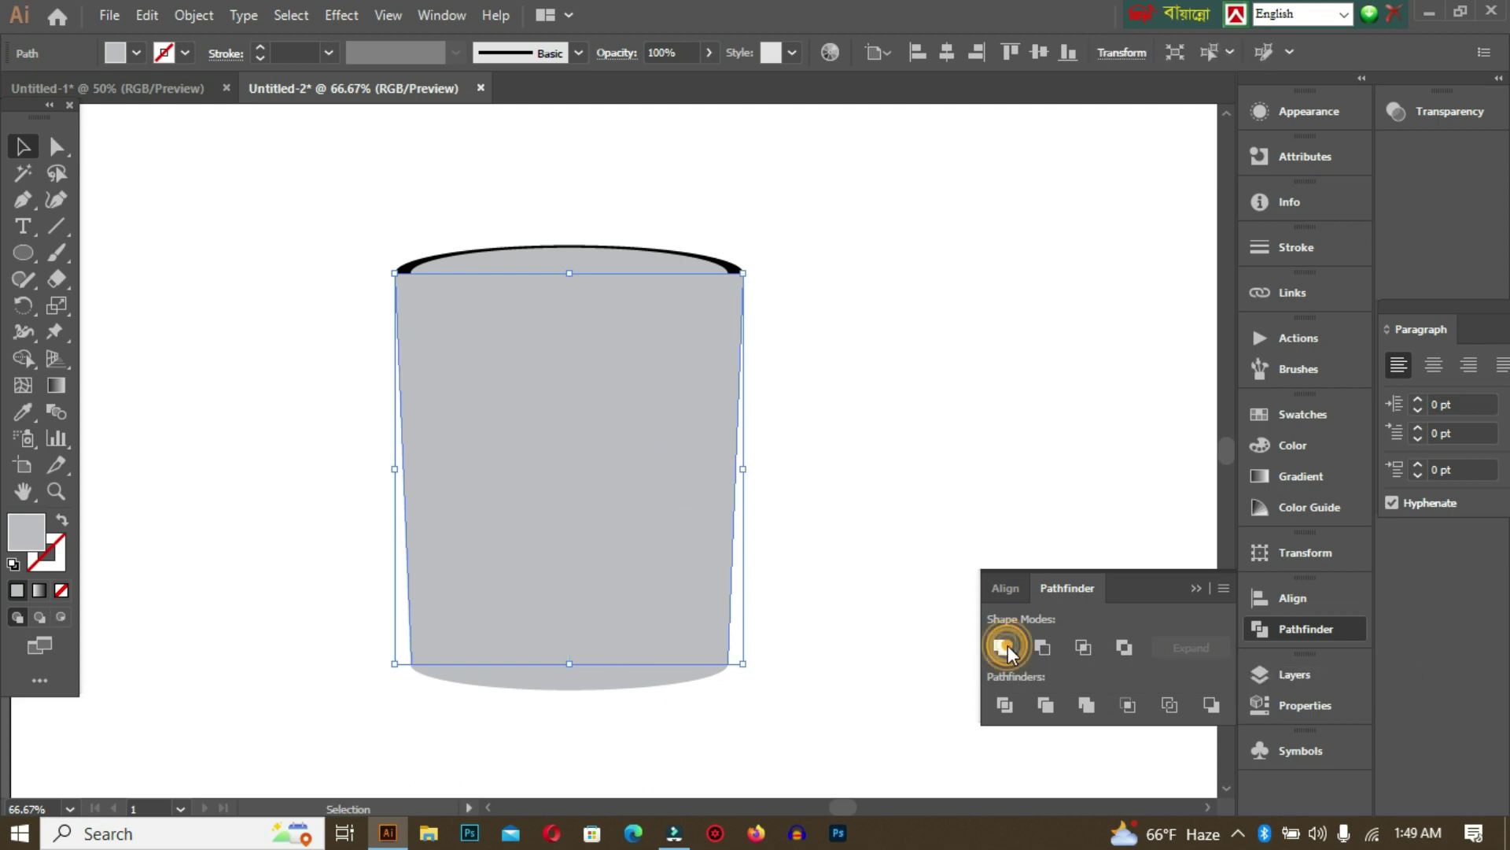
click(858, 639)
click(613, 674)
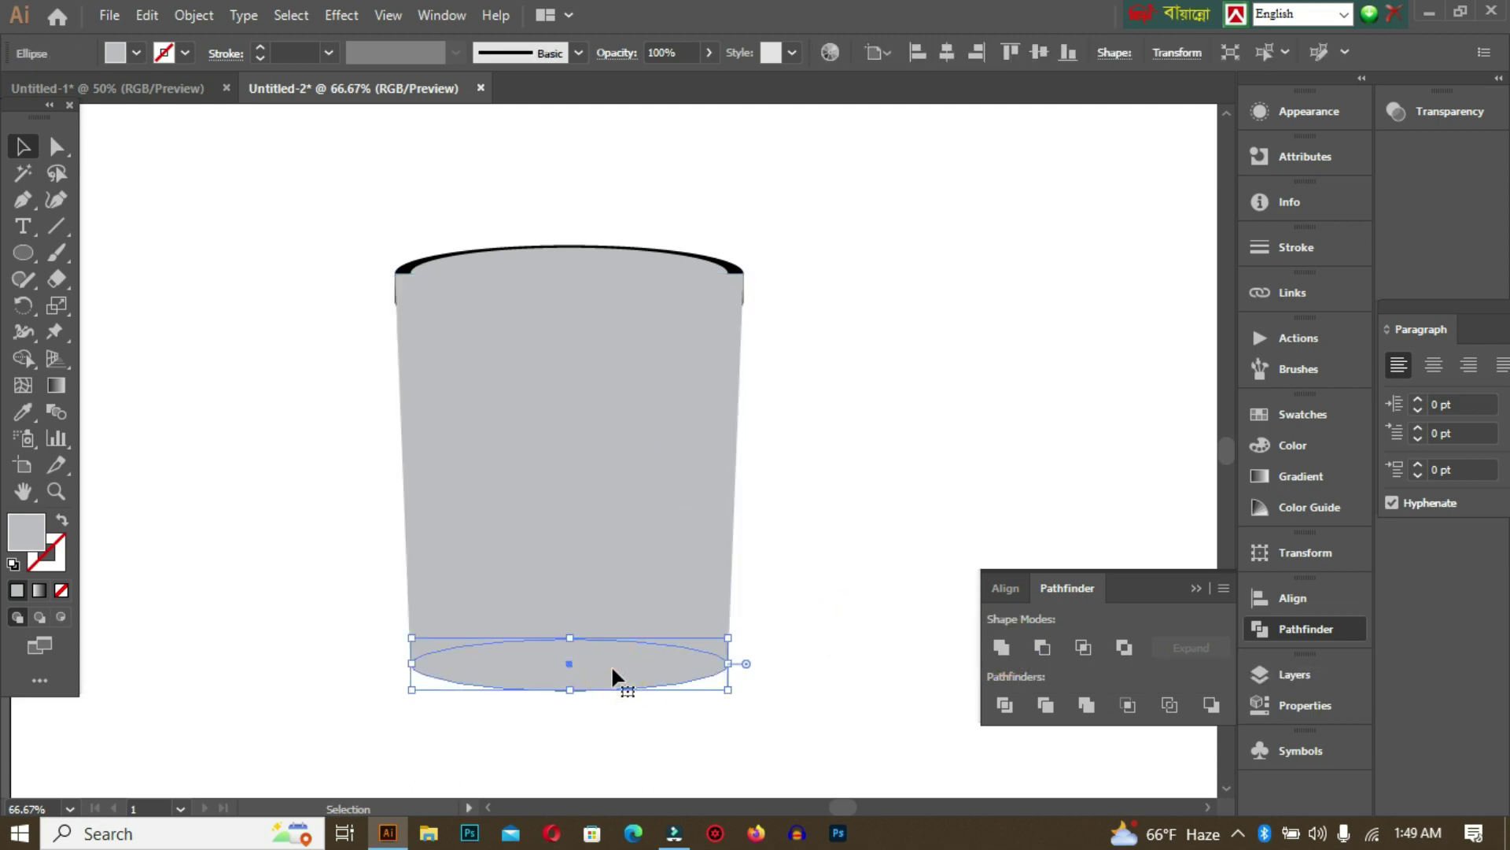
shift+click(625, 493)
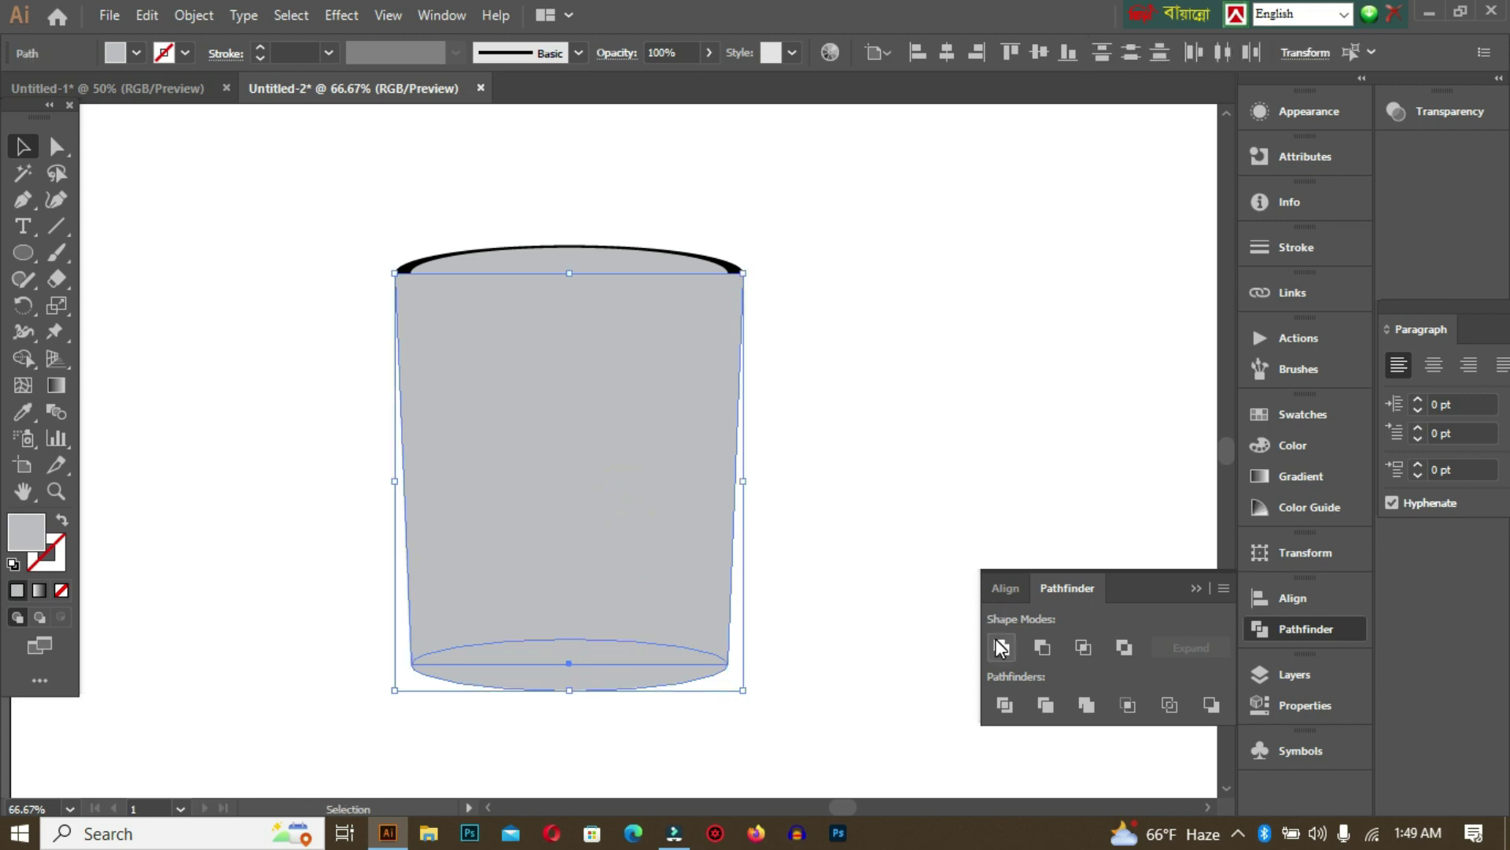
click(1001, 646)
Send the united grey bucket body to the back, behind the rim shapes.
right_click(567, 401)
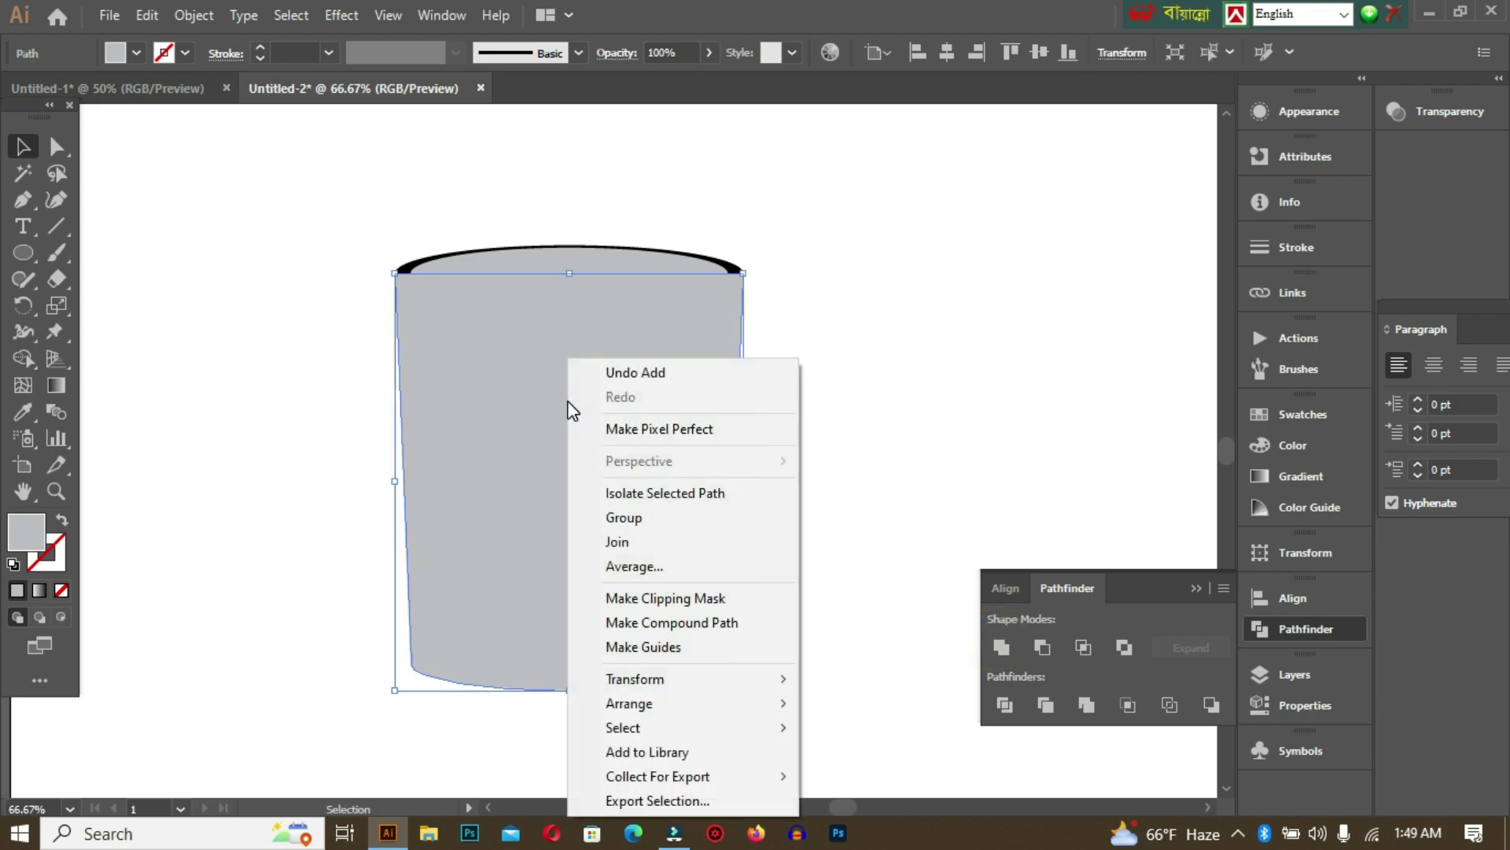
mouse_move(653, 702)
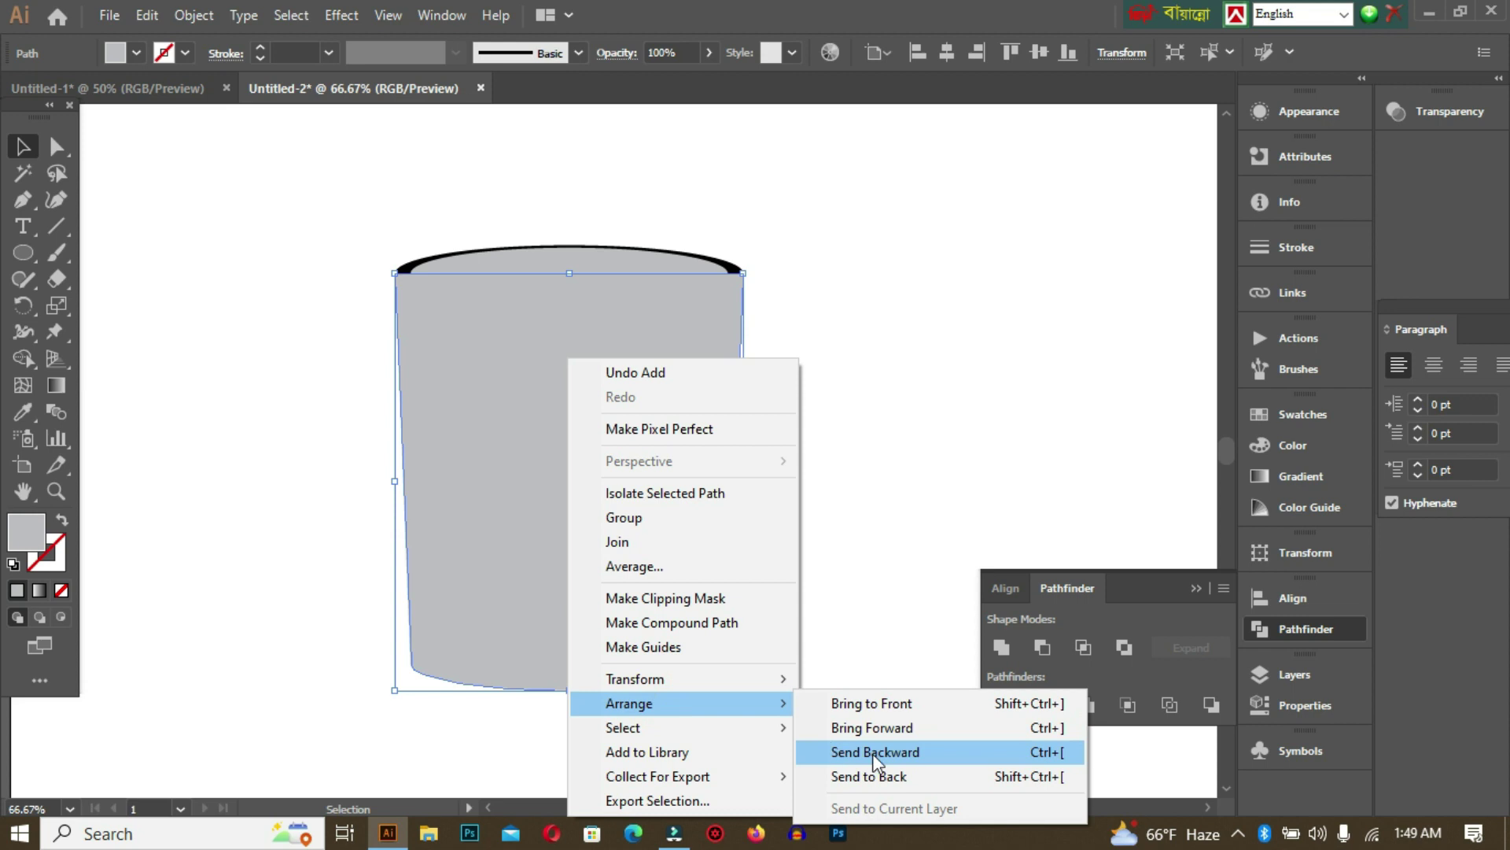
click(872, 776)
click(865, 506)
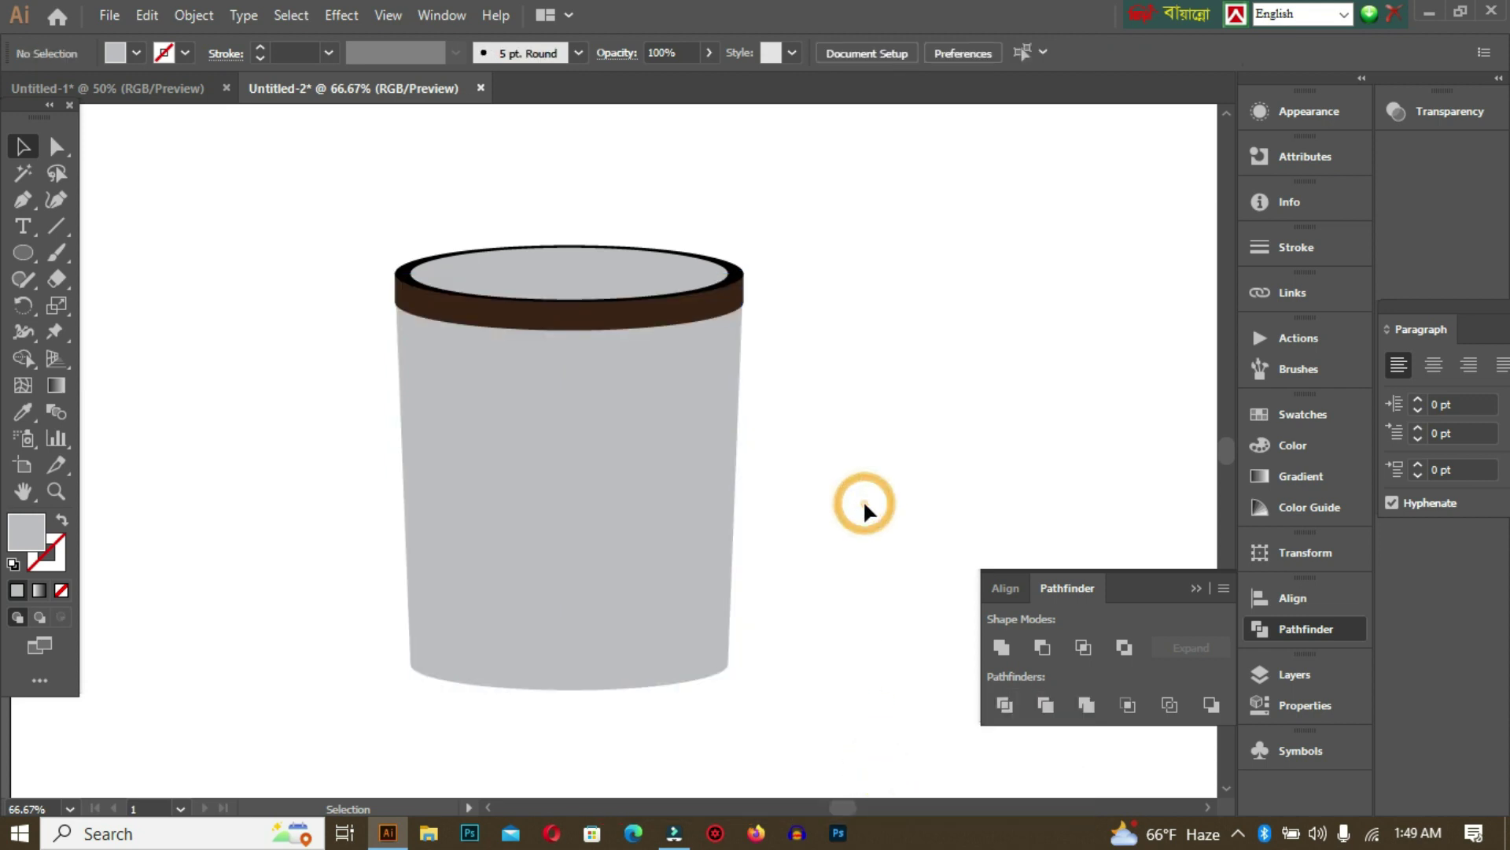
Stretch the bucket body slightly downward from its bottom edge, keeping its top edge in place.
drag(304, 513, 895, 723)
drag(578, 691, 578, 722)
click(812, 590)
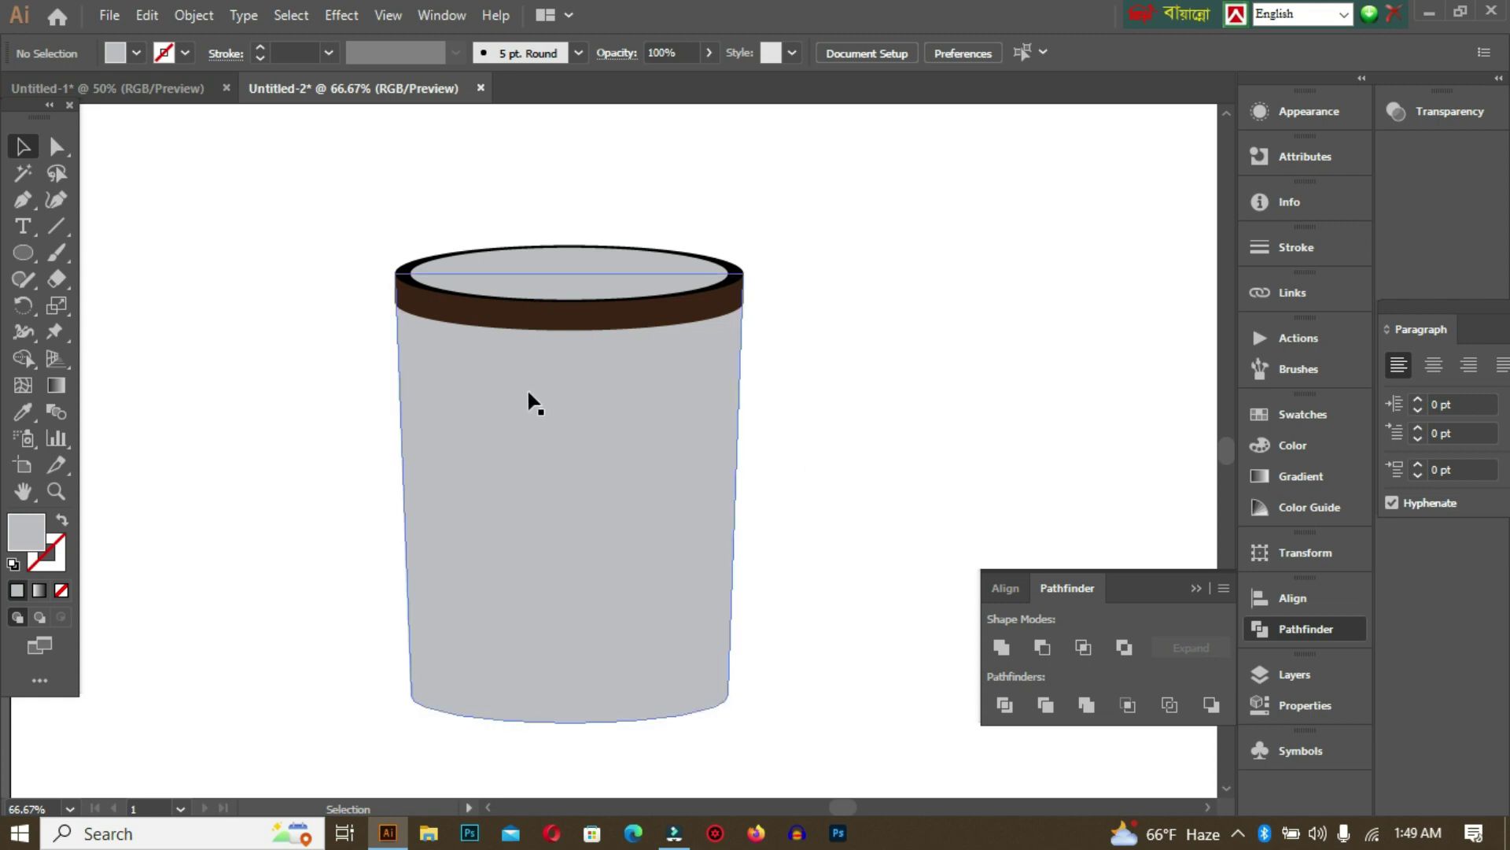
Apply a linear gradient fill to the bucket body and set its starting colour stop to the dark red swatch.
click(537, 469)
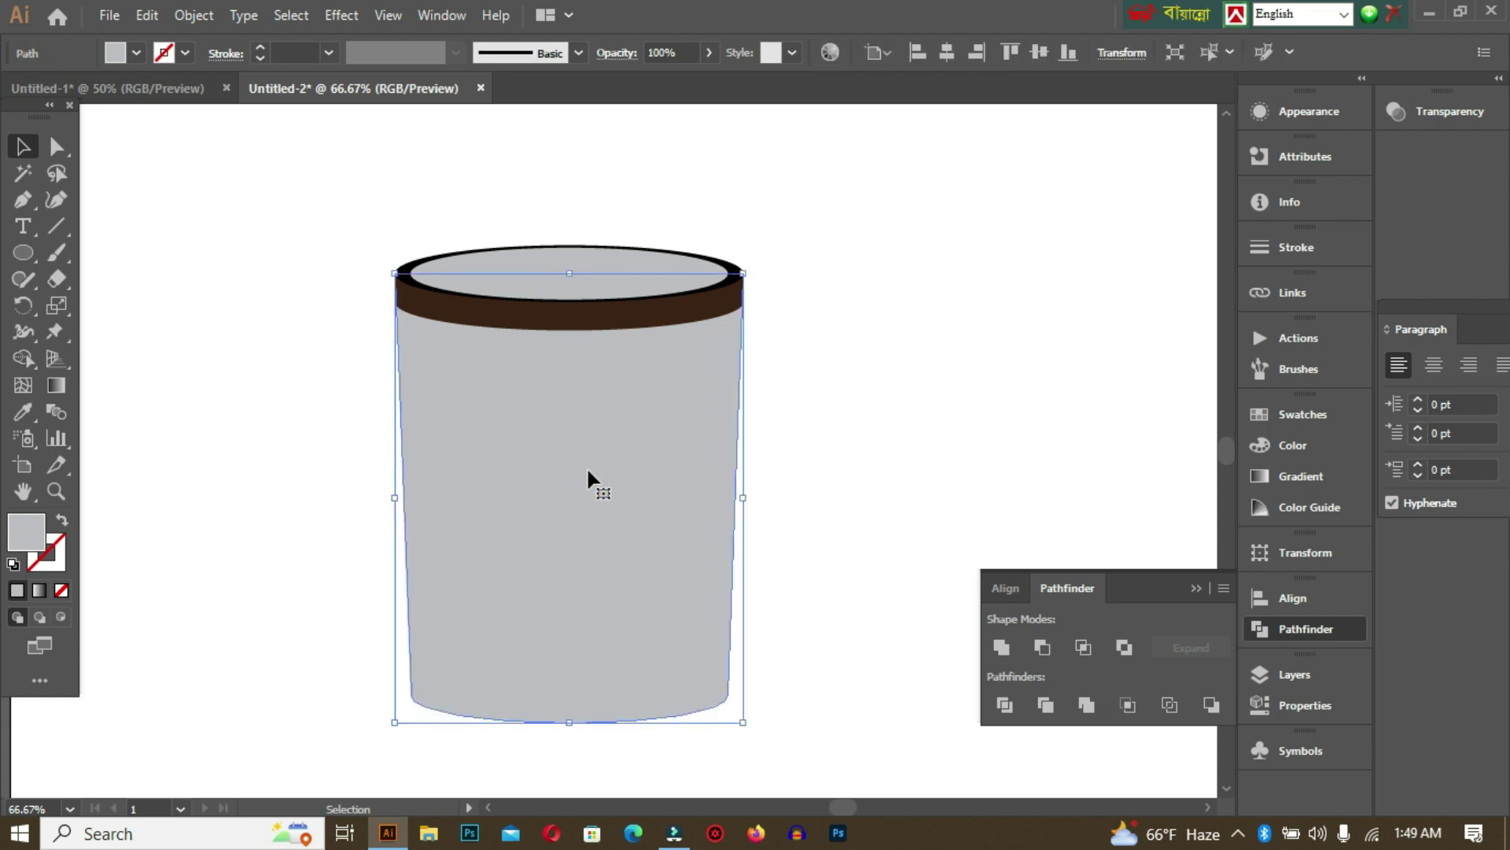
click(1300, 475)
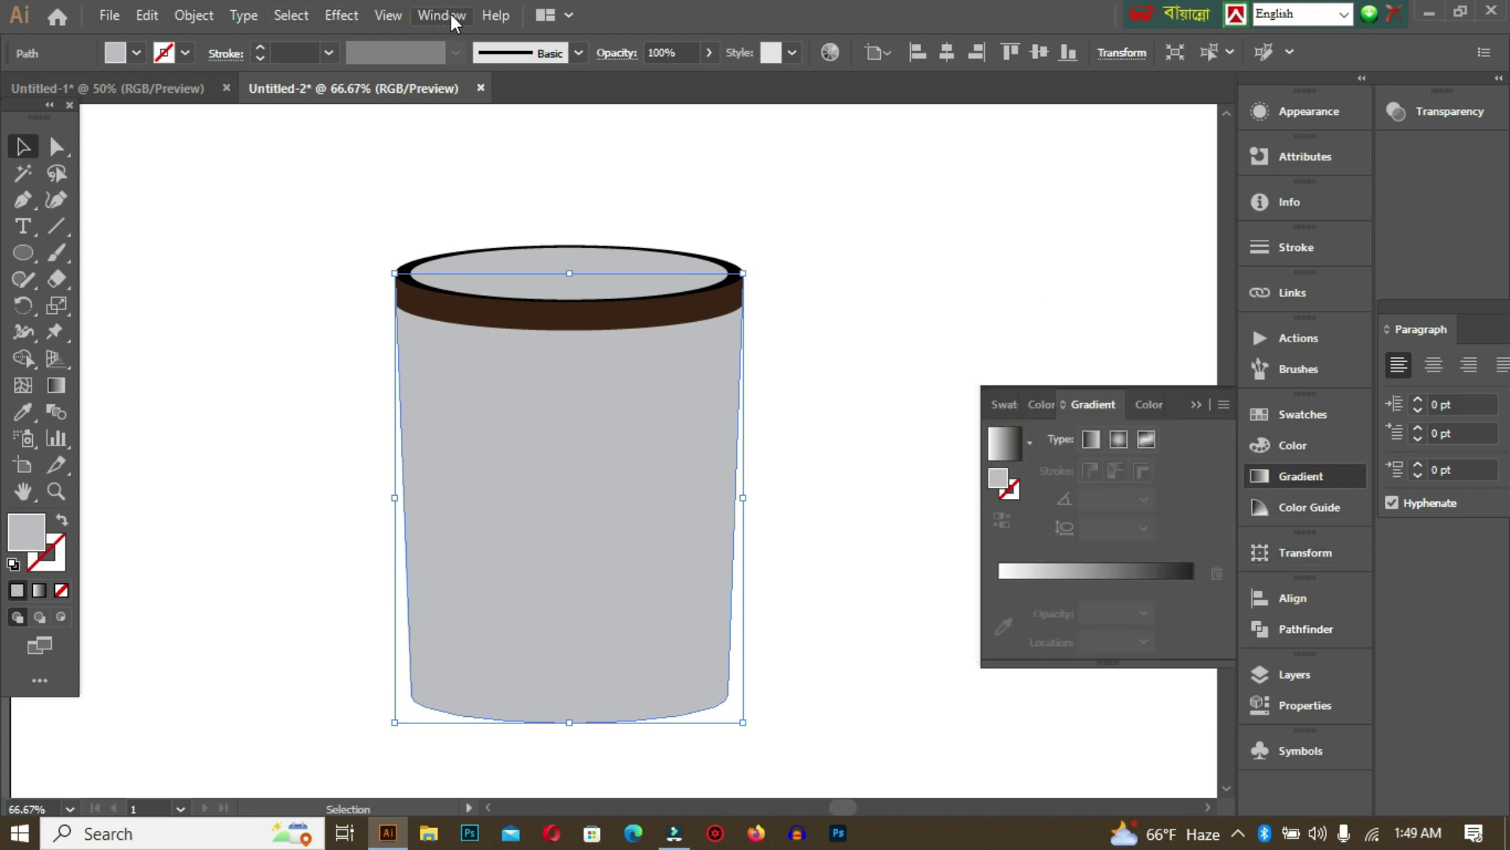
click(1084, 570)
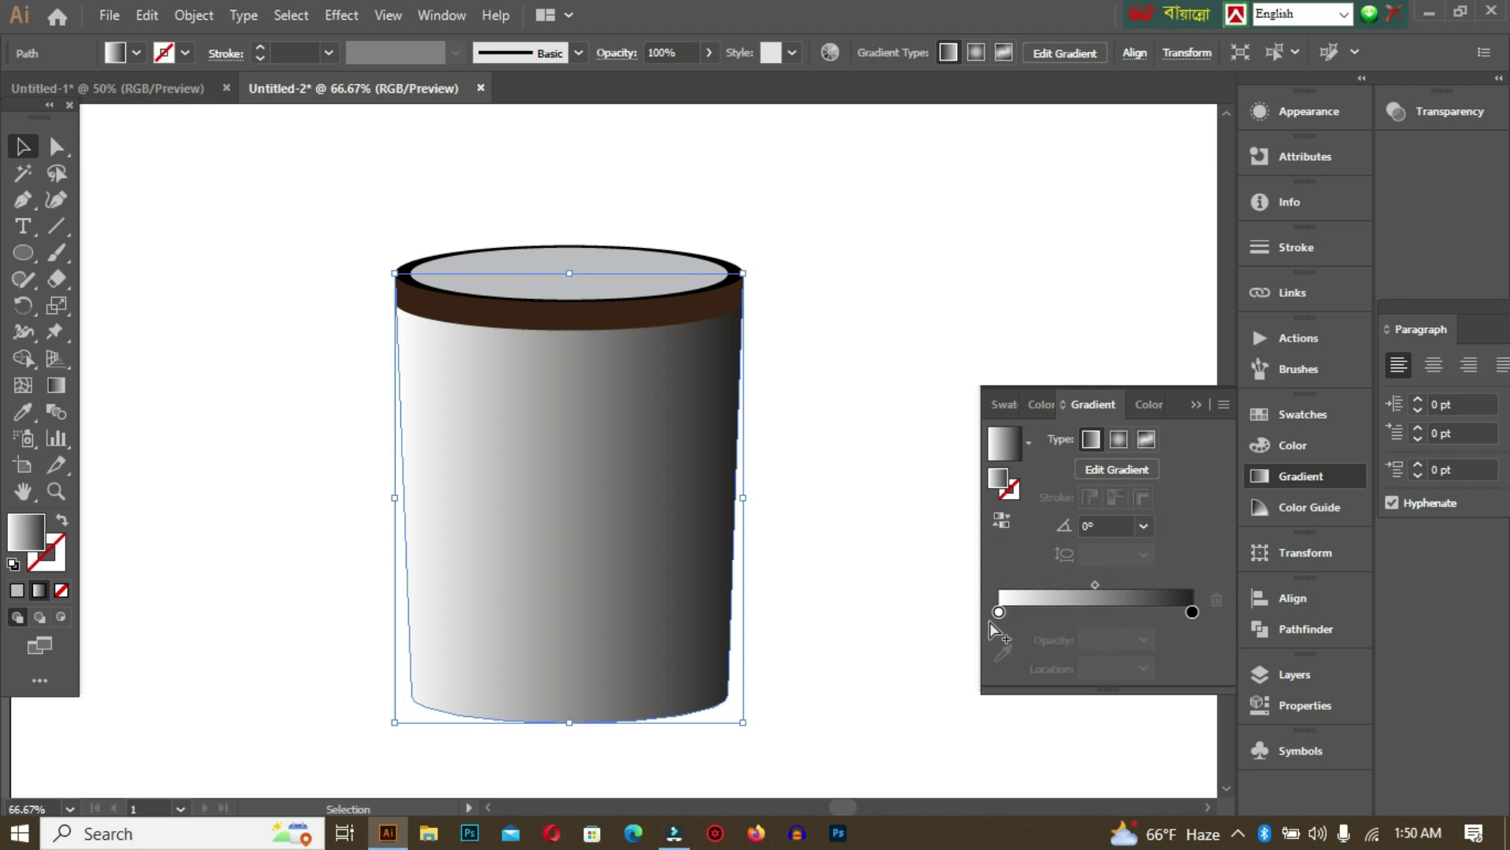
click(999, 611)
double_click(999, 611)
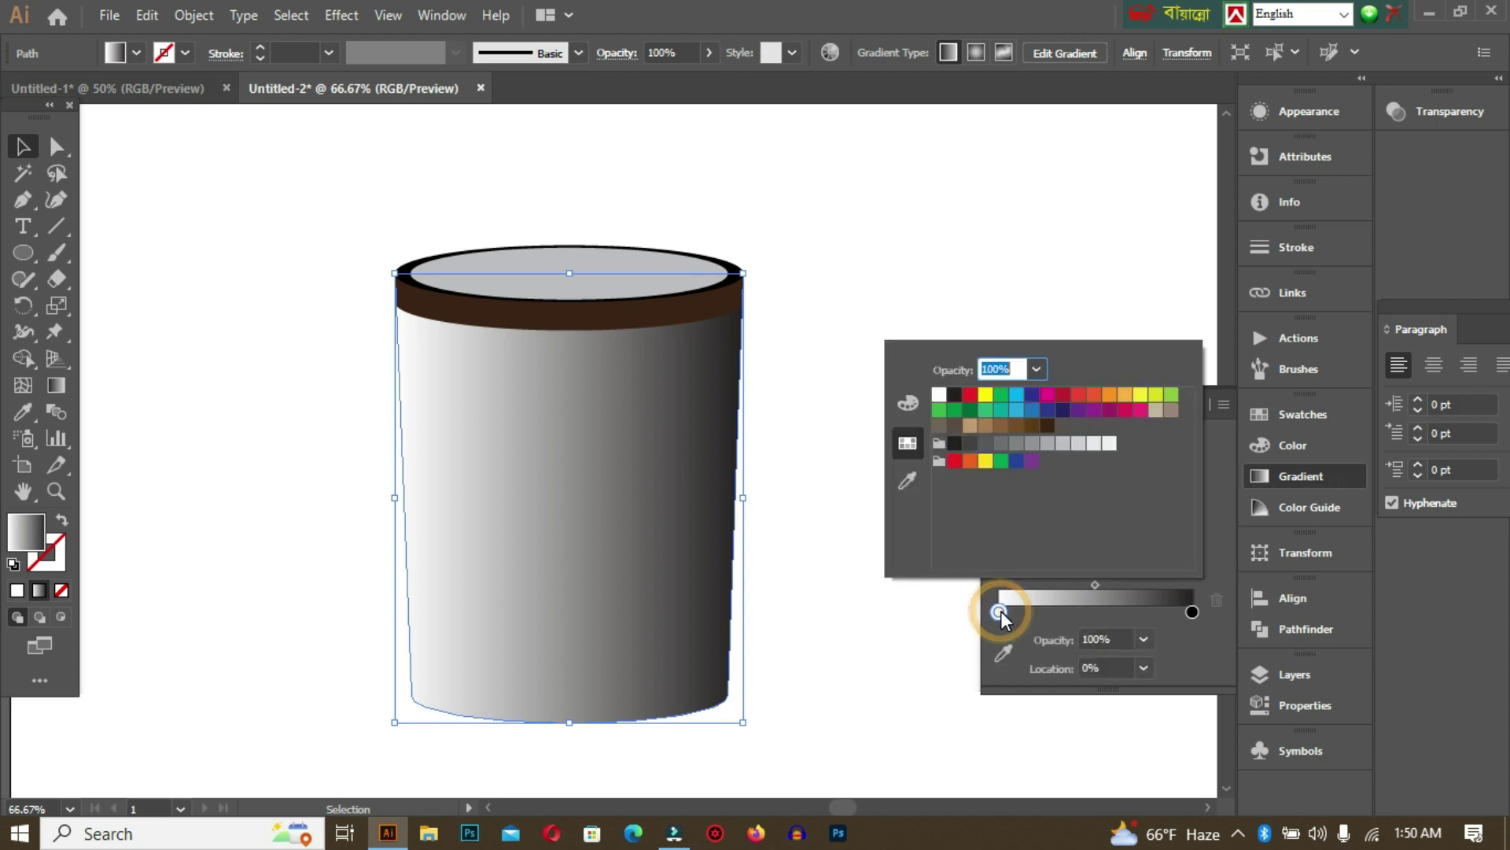
click(1063, 394)
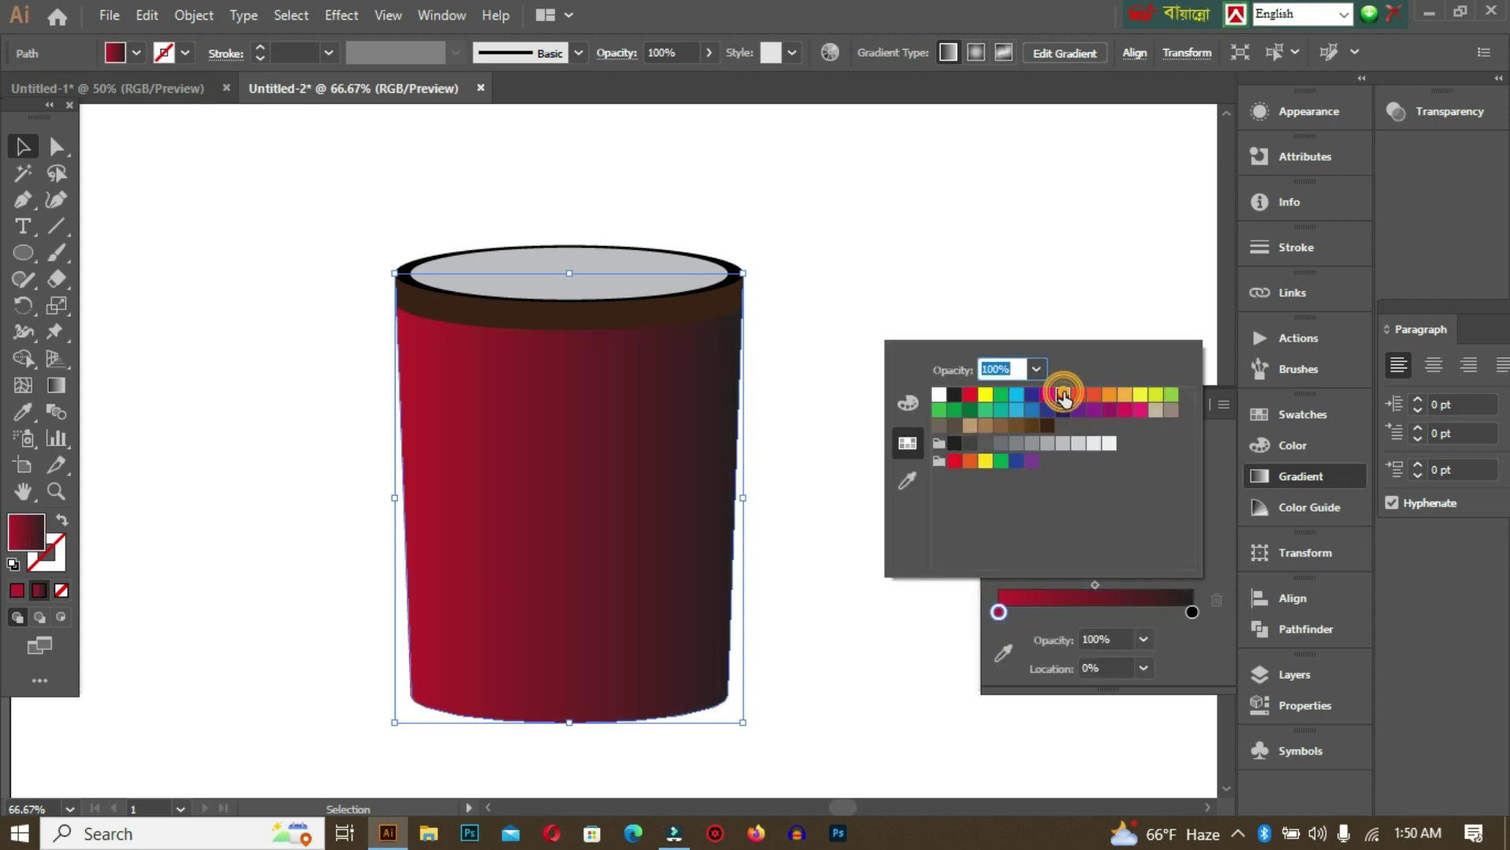
Set the gradient's end colour stop to the same dark red swatch.
click(1192, 611)
double_click(1192, 611)
click(1064, 395)
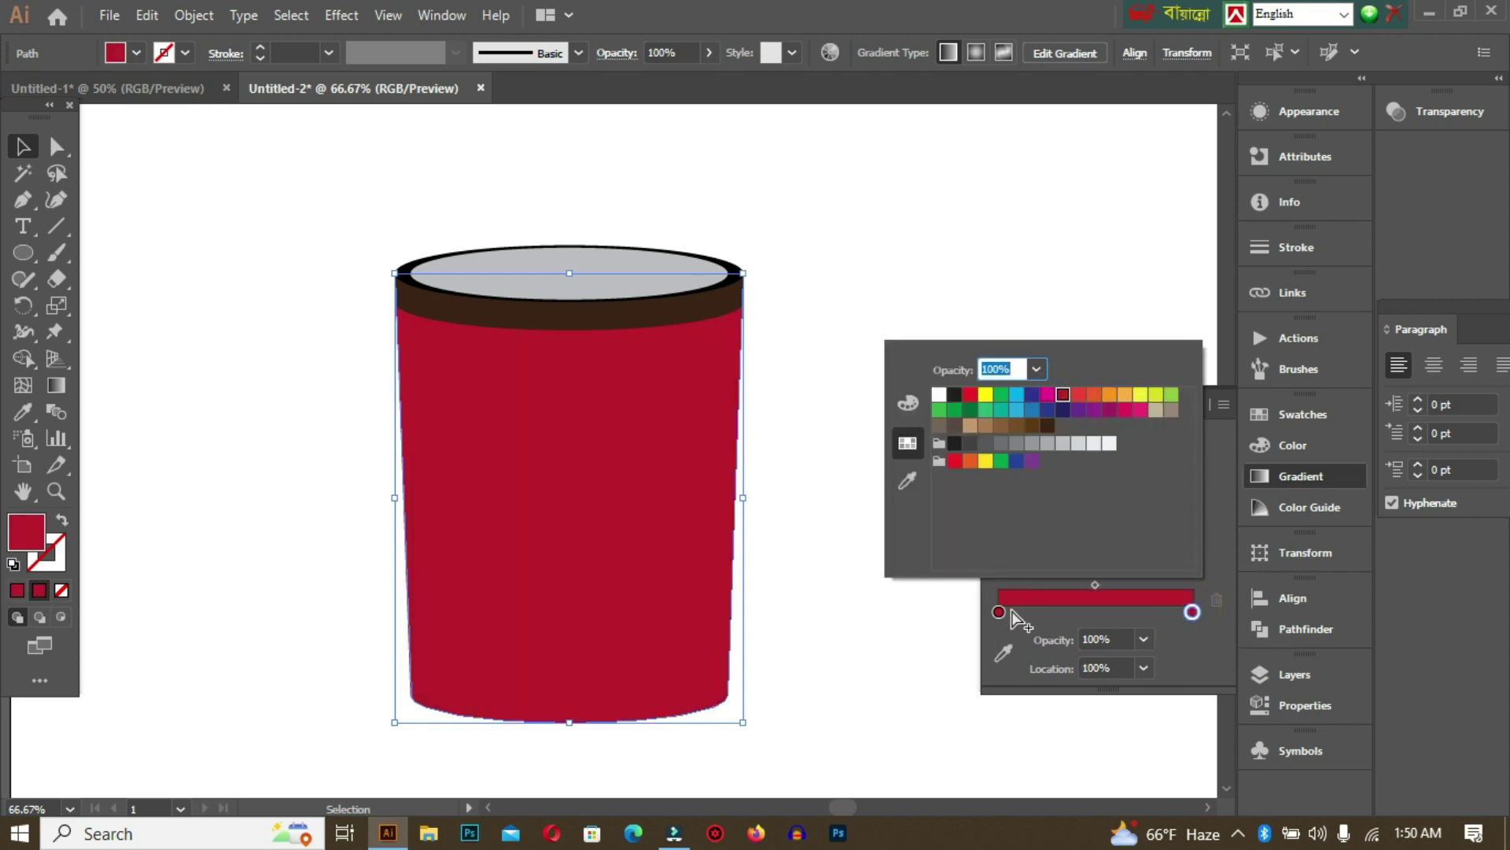
key(Escape)
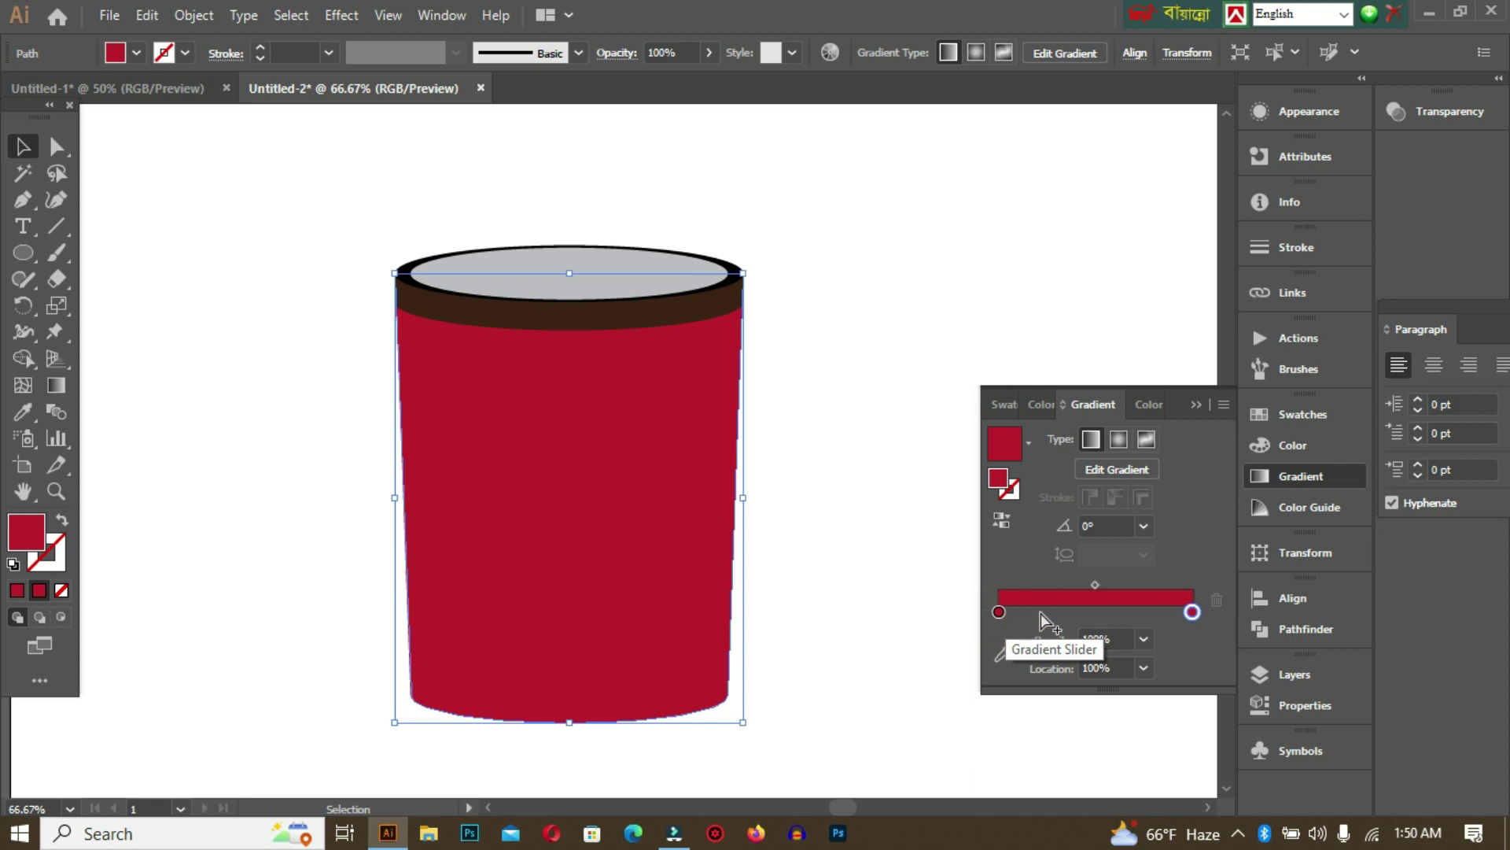
Add a middle gradient stop at 50% location and colour it with the C=0 M=100 Y=100 K=0 red swatch.
drag(1015, 616, 1096, 612)
double_click(1096, 612)
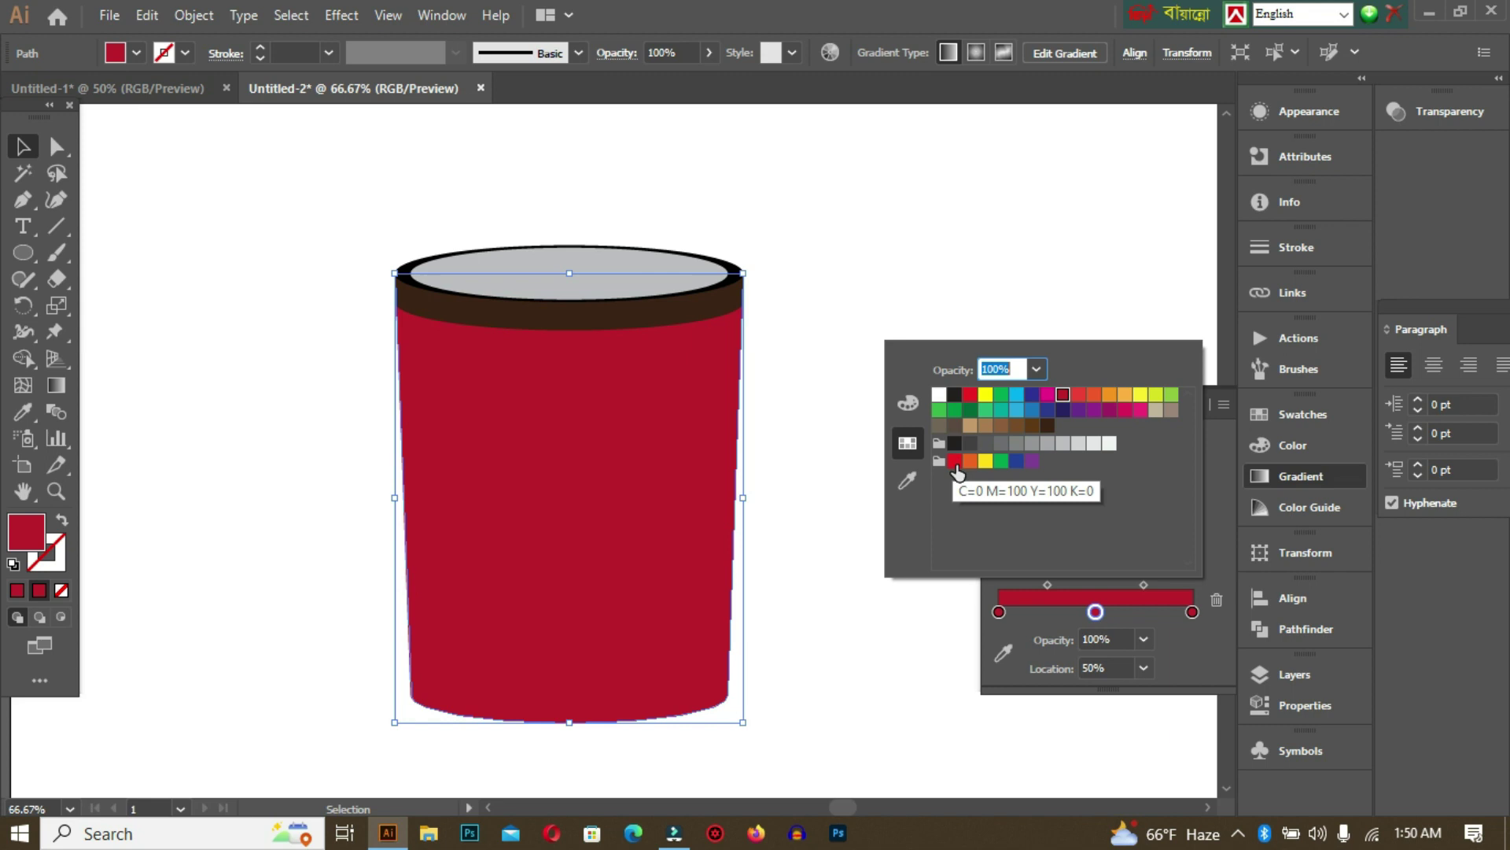
click(955, 462)
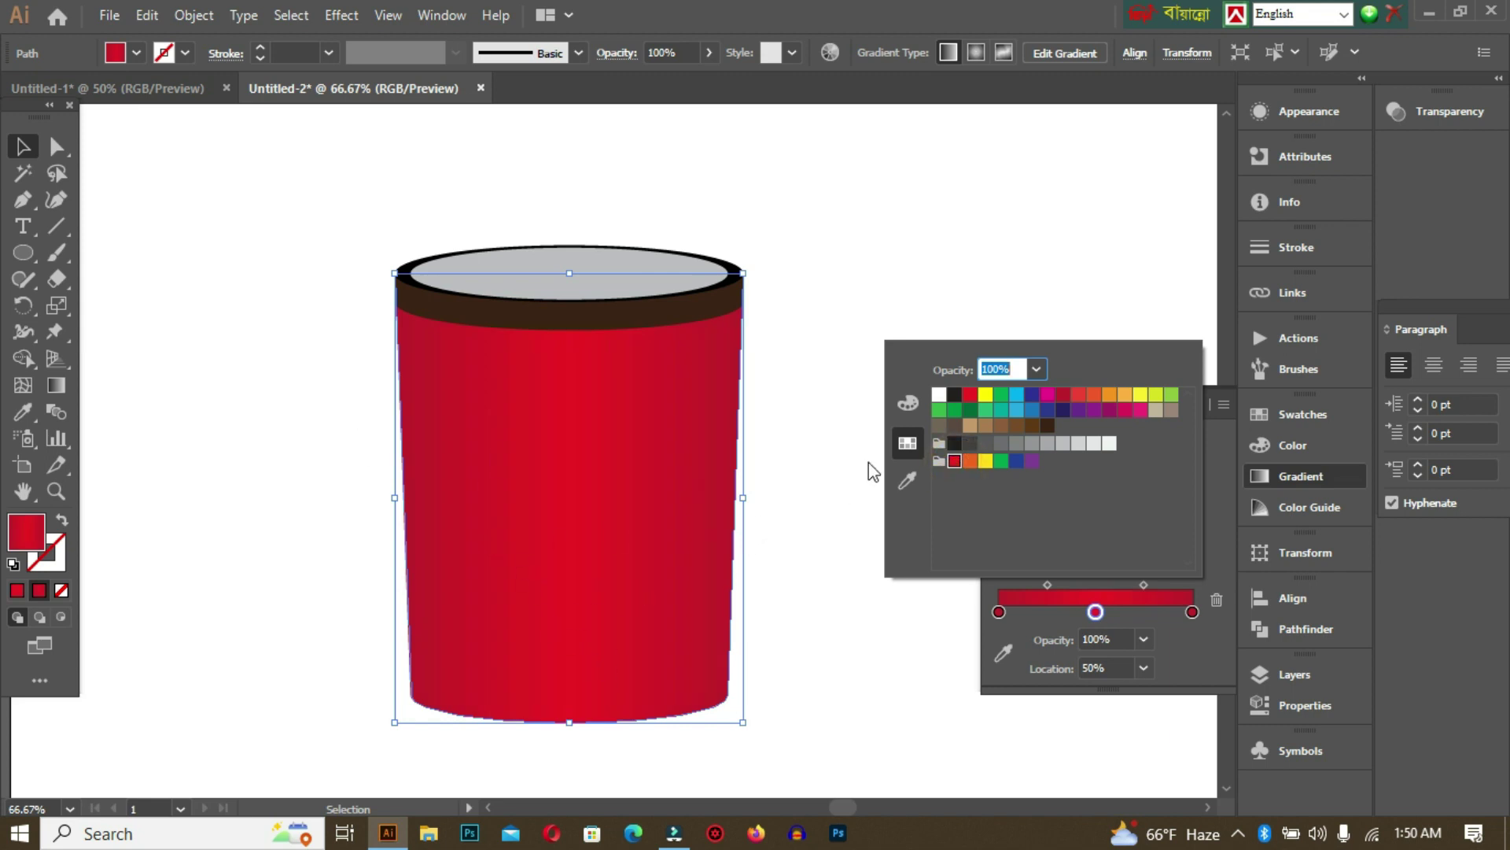
click(1140, 186)
click(927, 226)
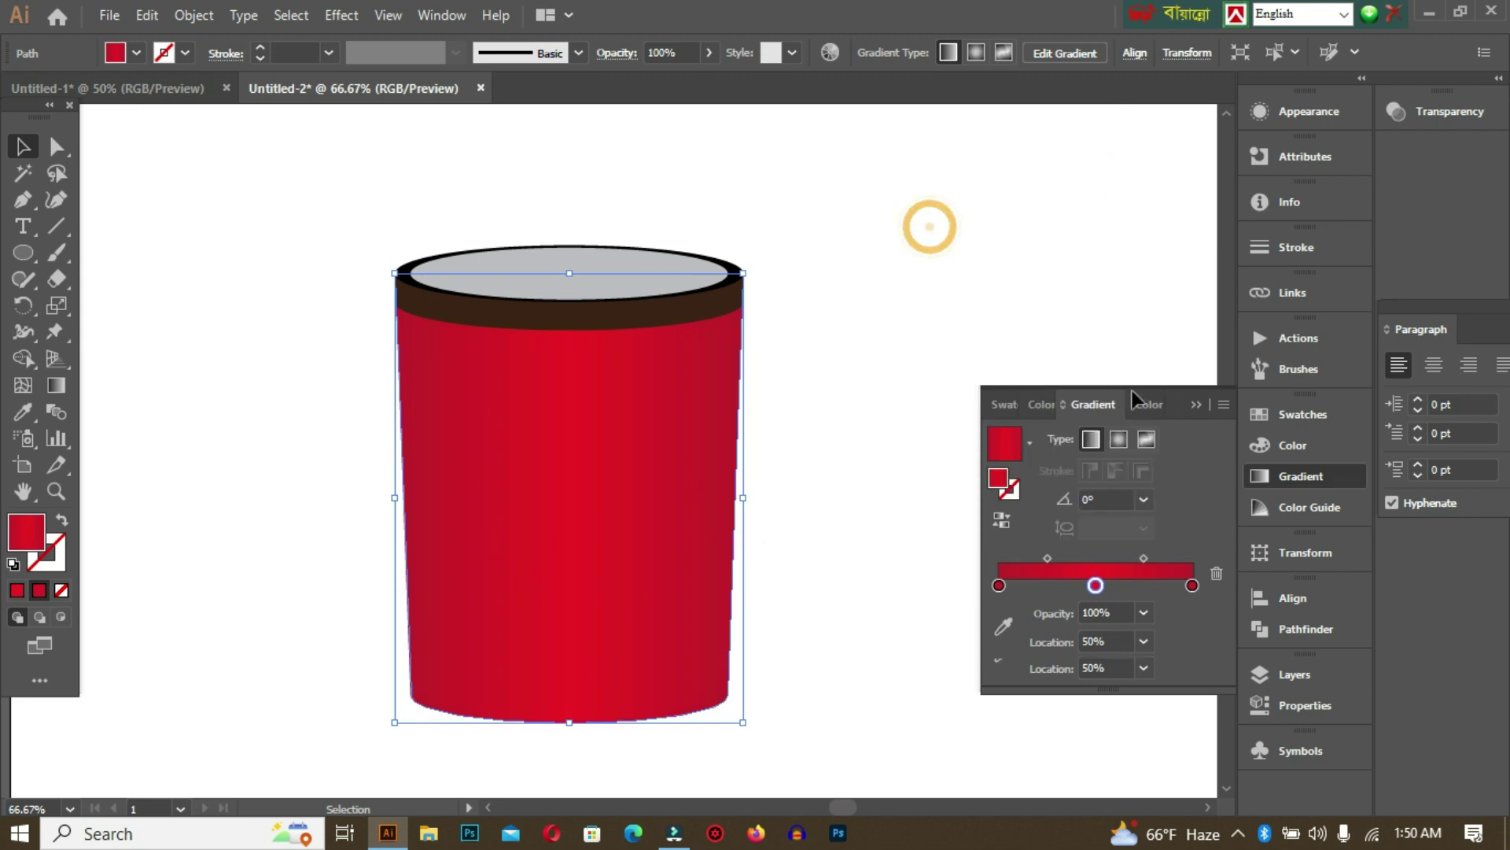
Fill the dark brown rim band with the bright red swatch.
click(1195, 401)
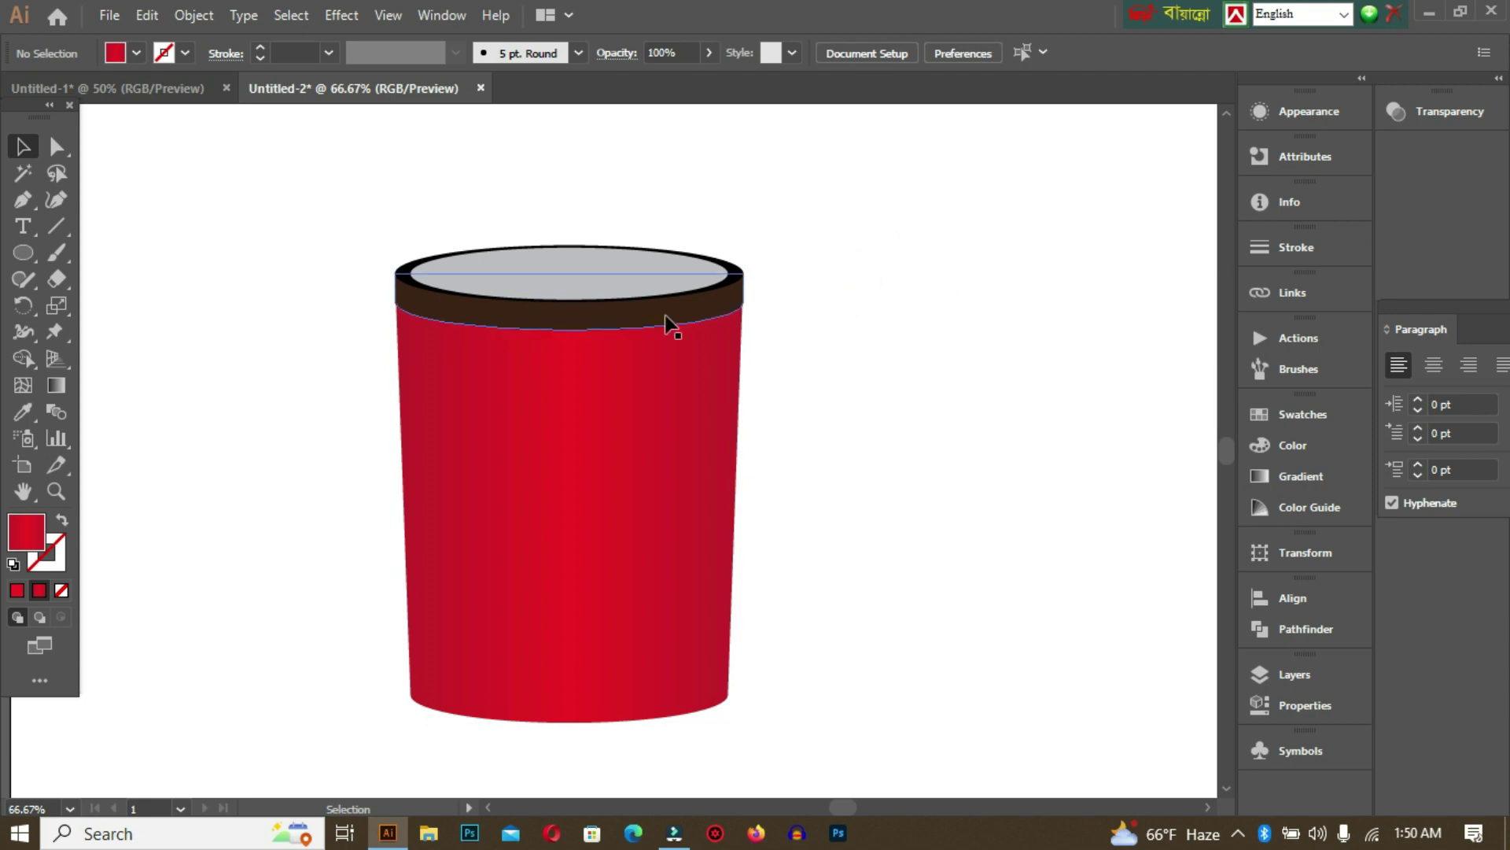
click(711, 308)
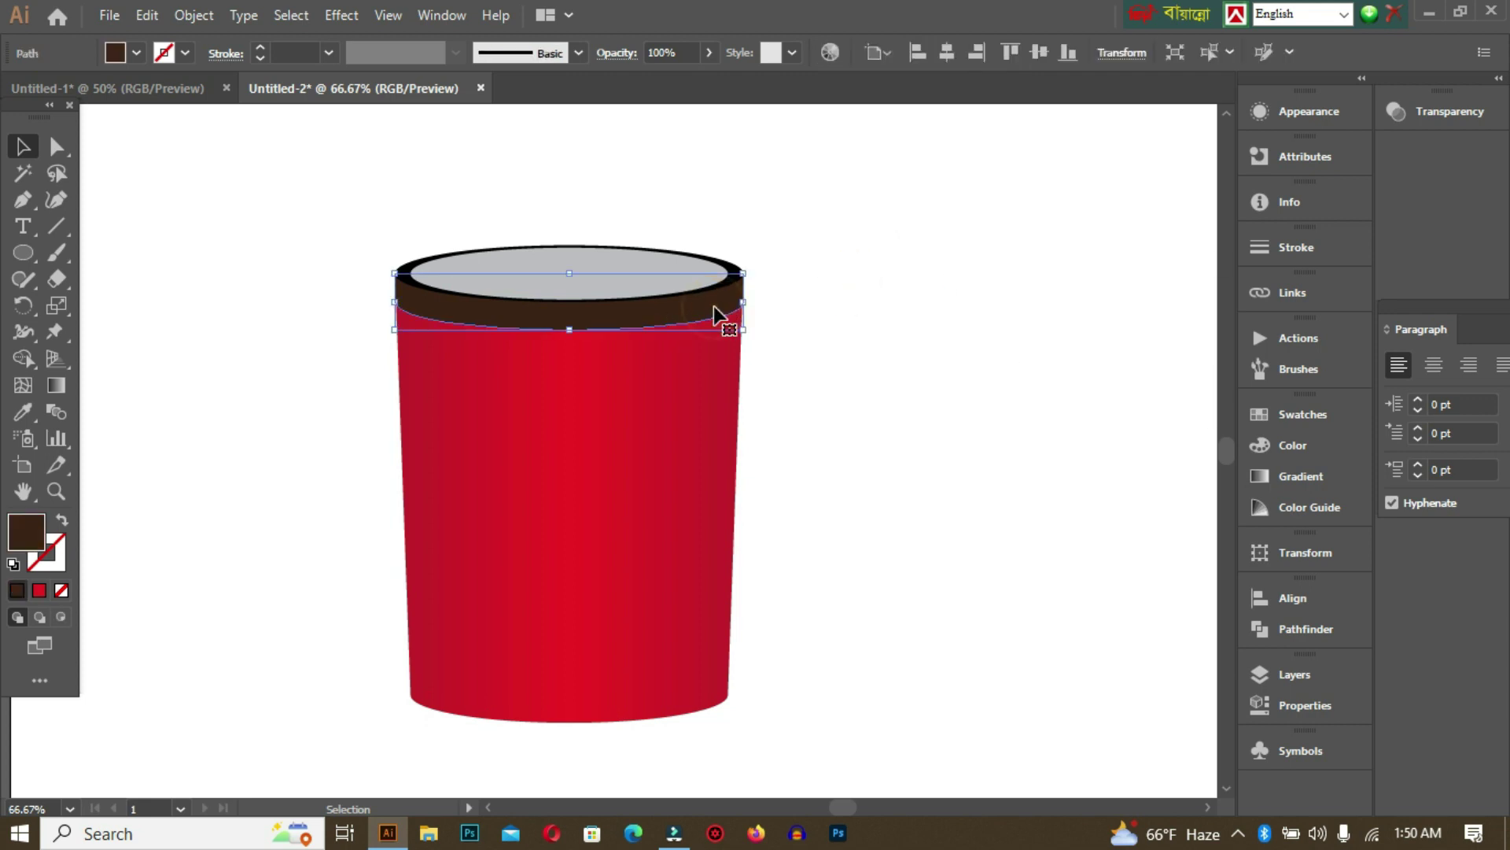
click(1293, 408)
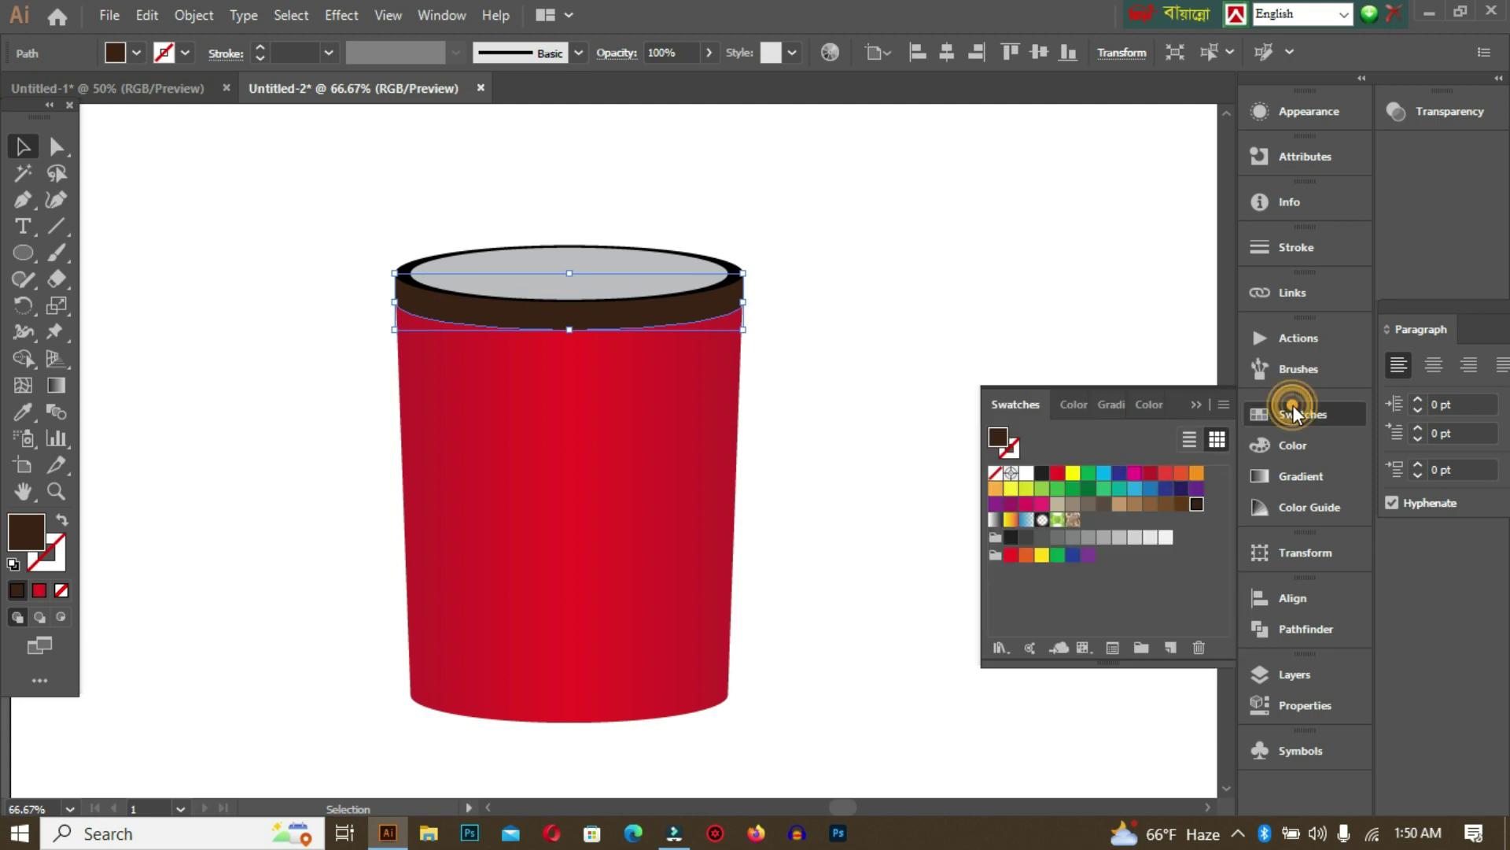
click(1058, 472)
click(919, 316)
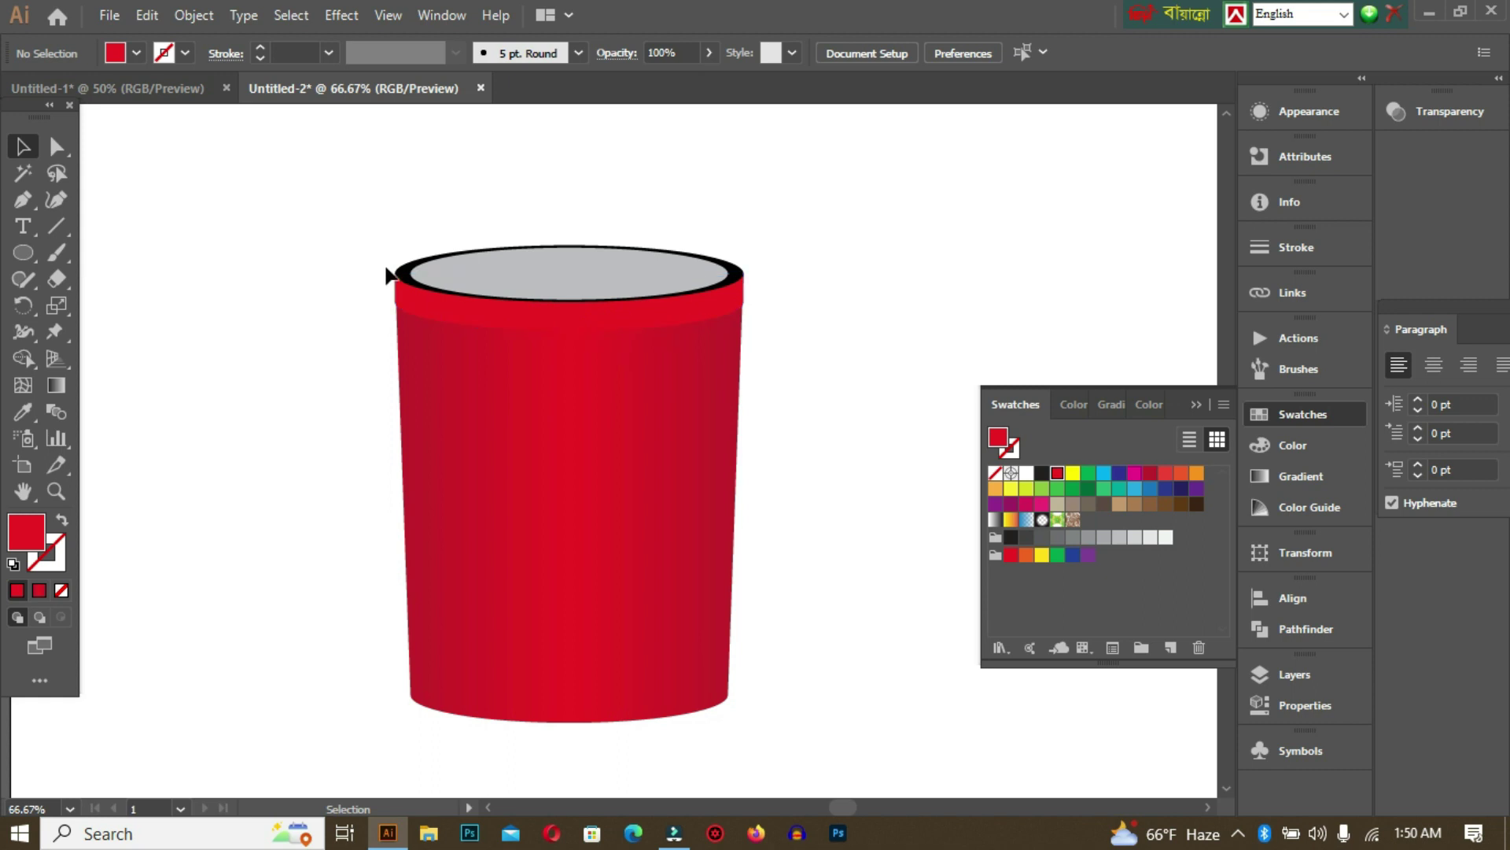
Copy the body's red gradient onto the black rim ellipse with the Eyedropper.
key(ctrl+plus)
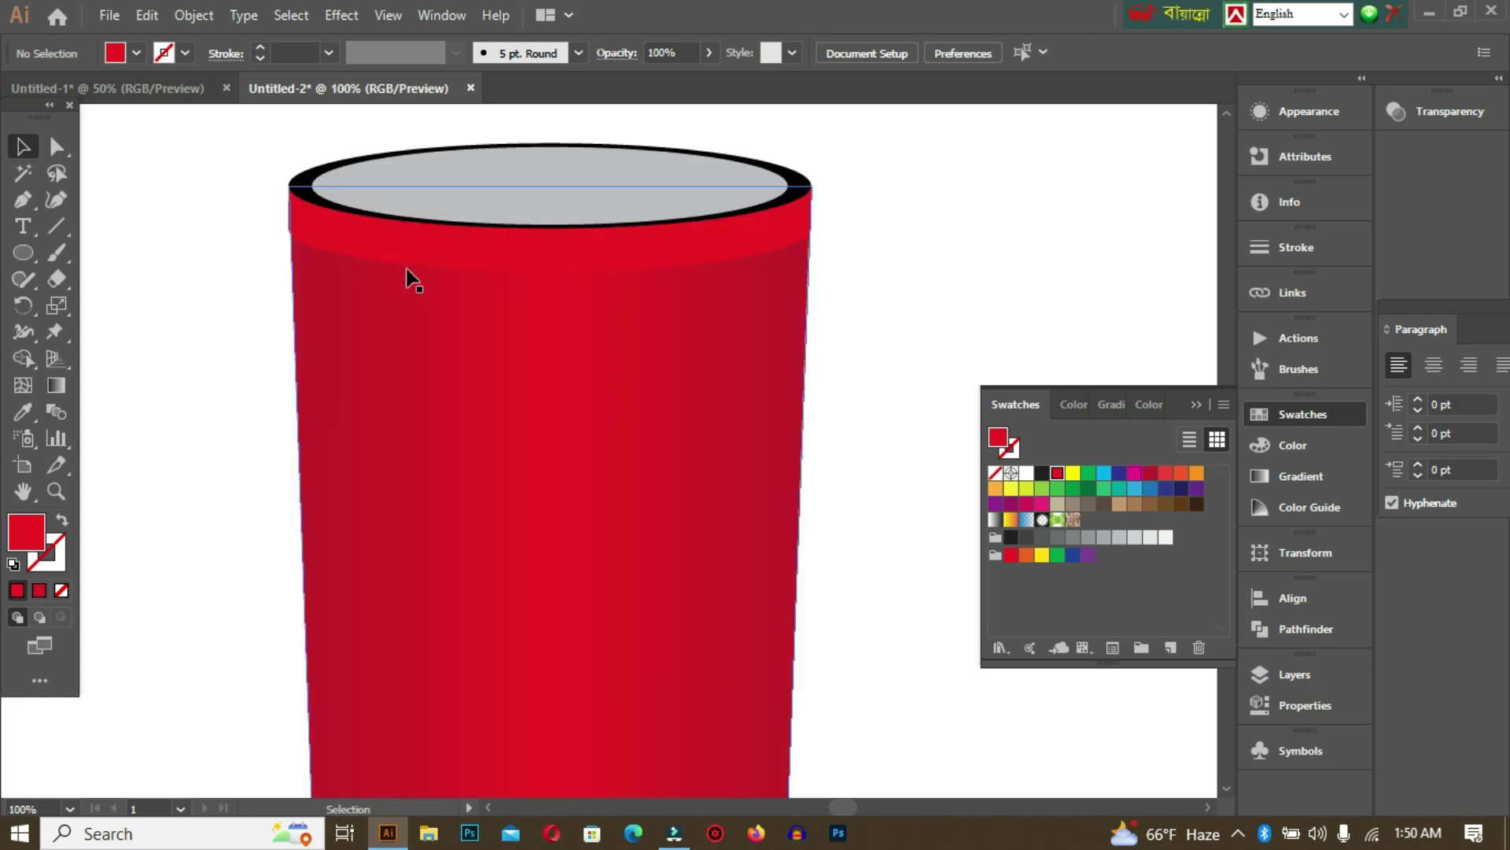
scroll(406, 330, up, 2)
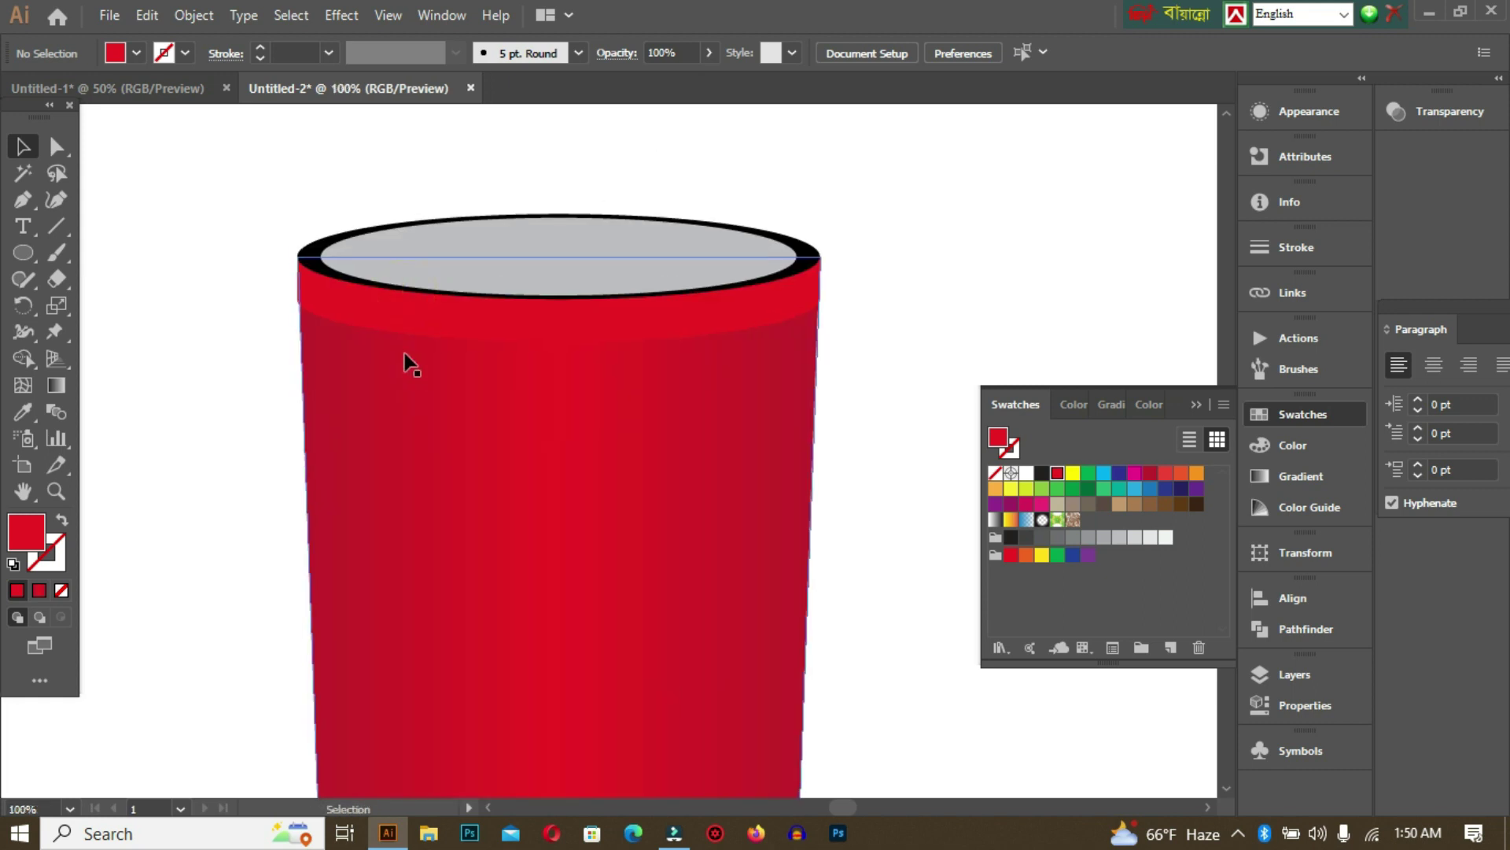
click(313, 256)
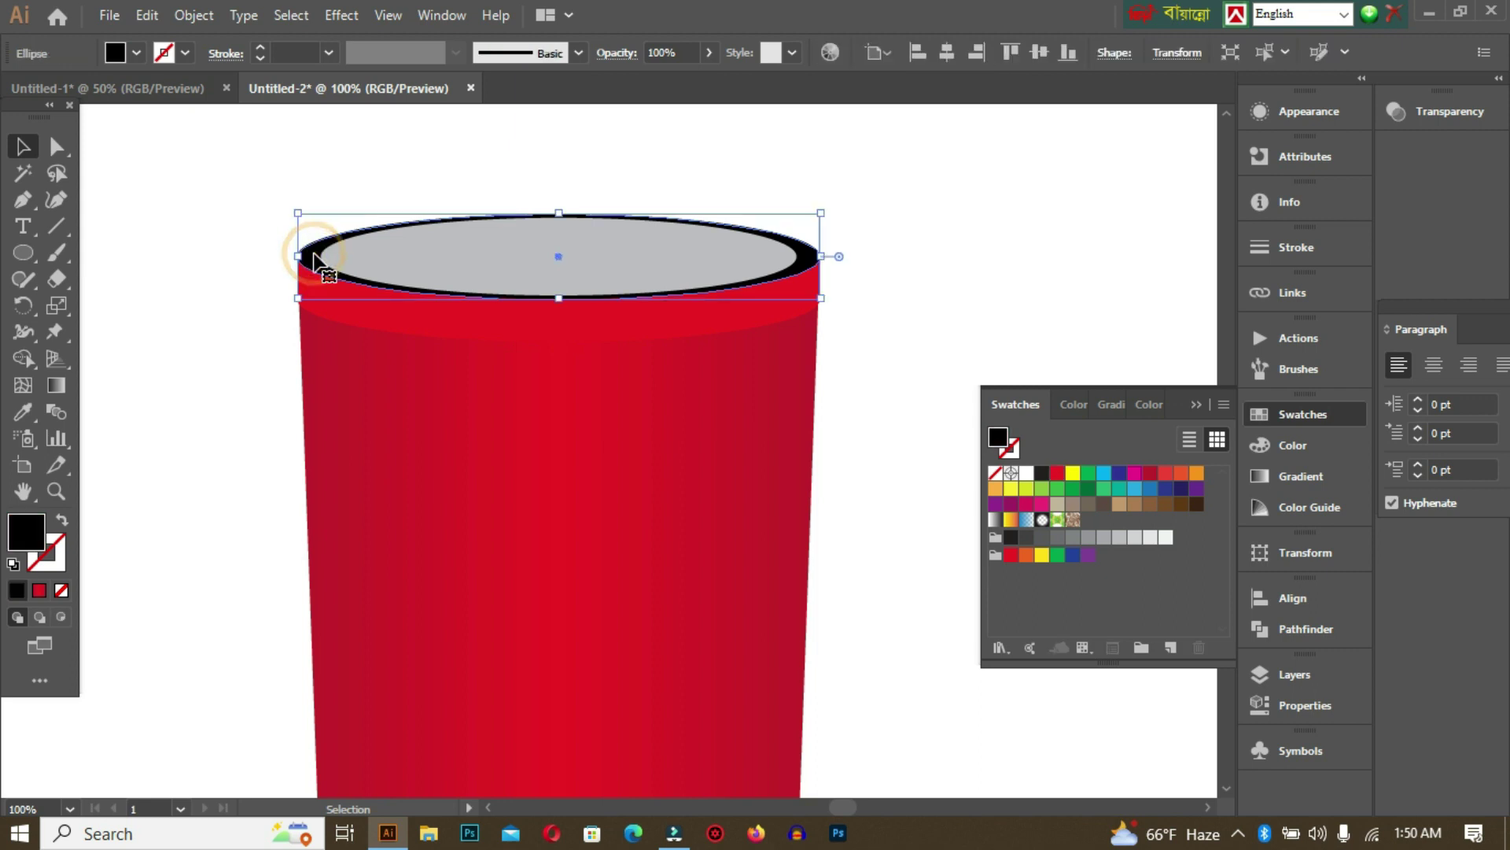
click(24, 411)
click(445, 496)
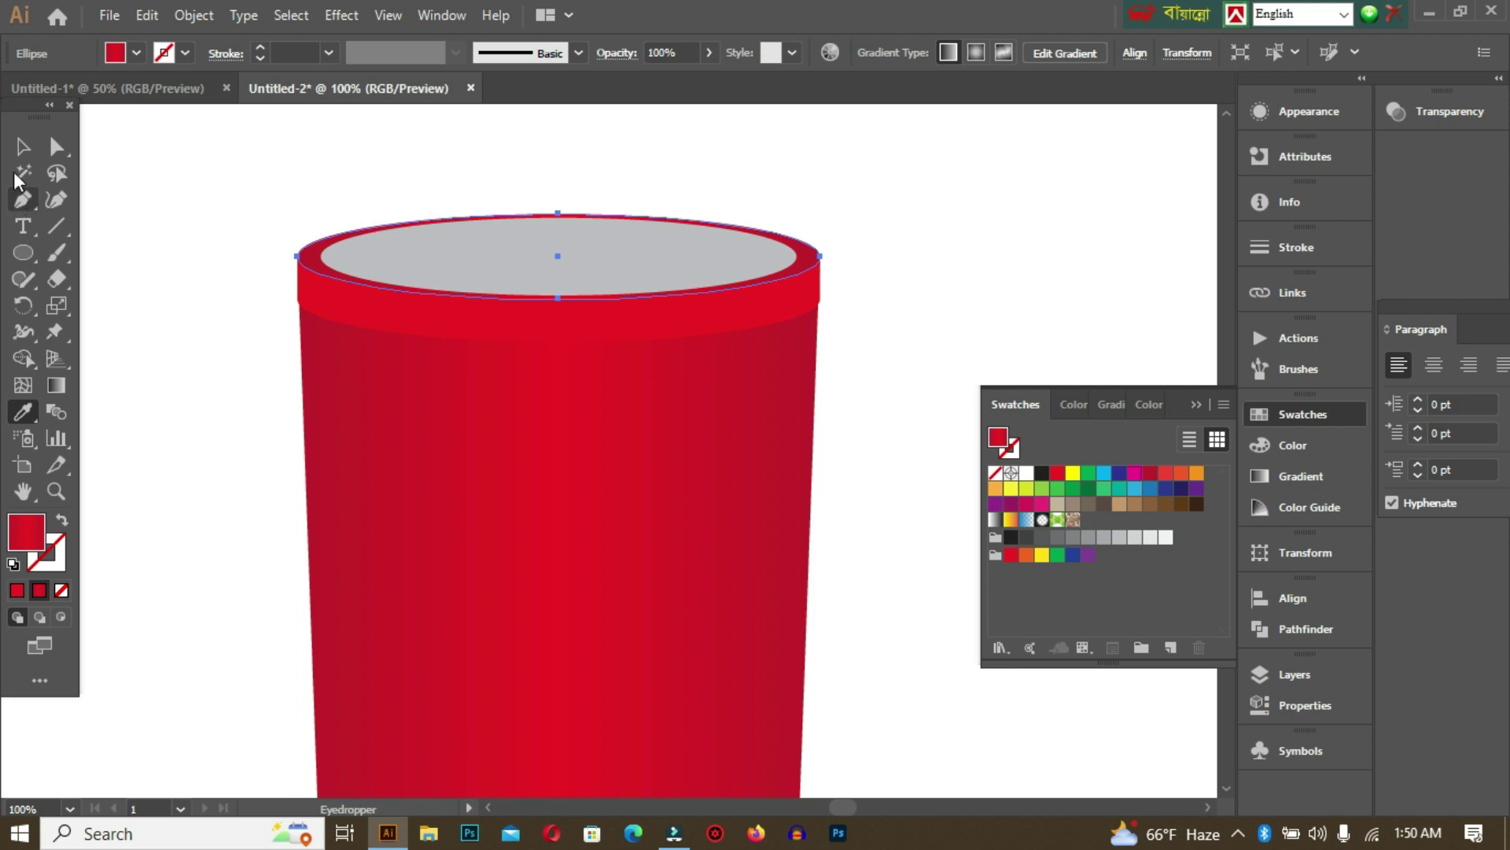
click(22, 147)
click(158, 168)
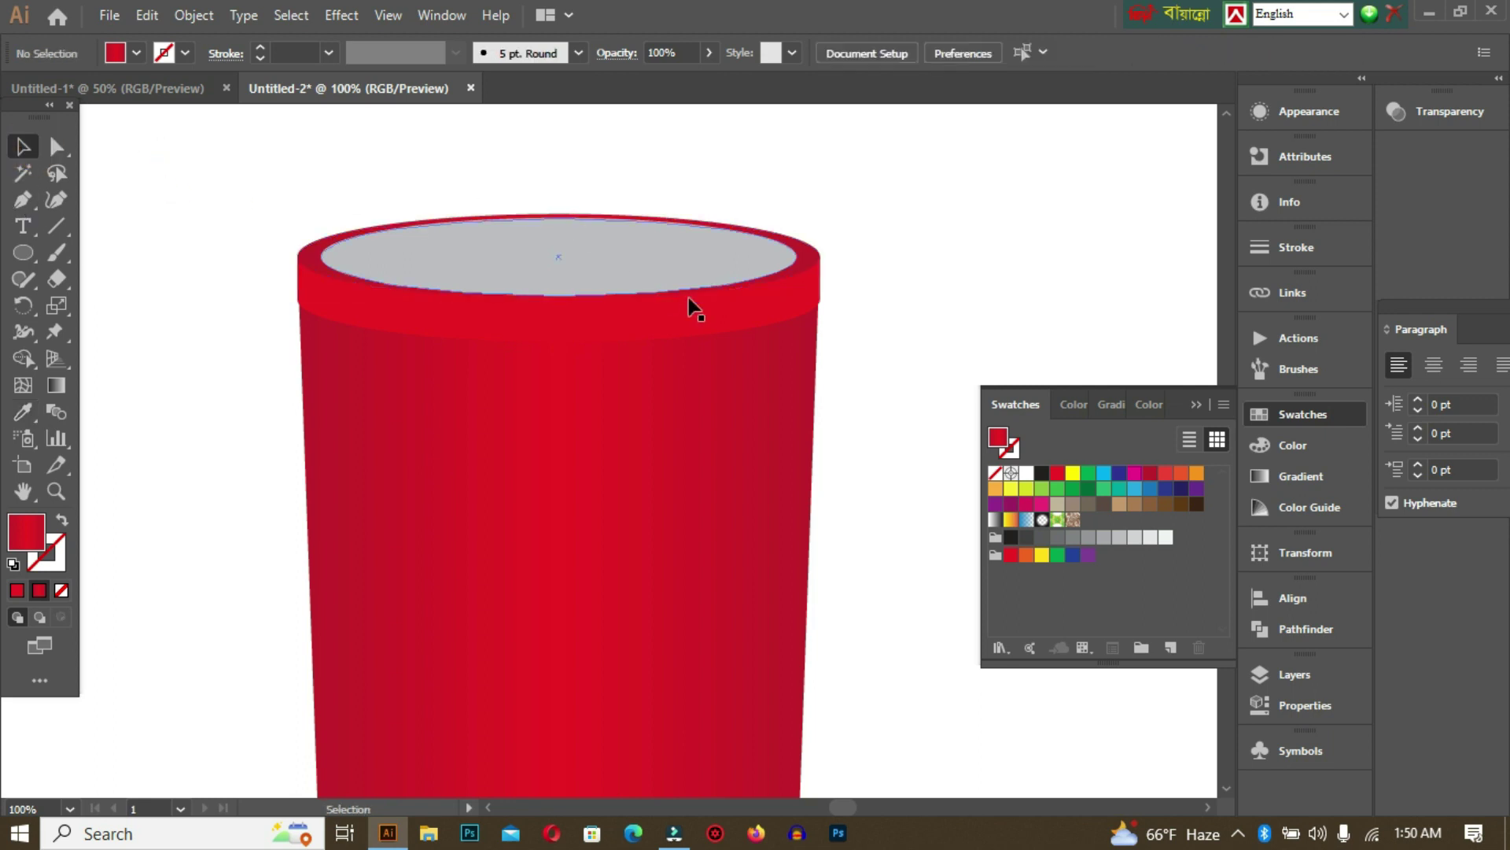
Apply the red linear gradient to the grey inner ellipse and remove its middle colour stop.
click(661, 248)
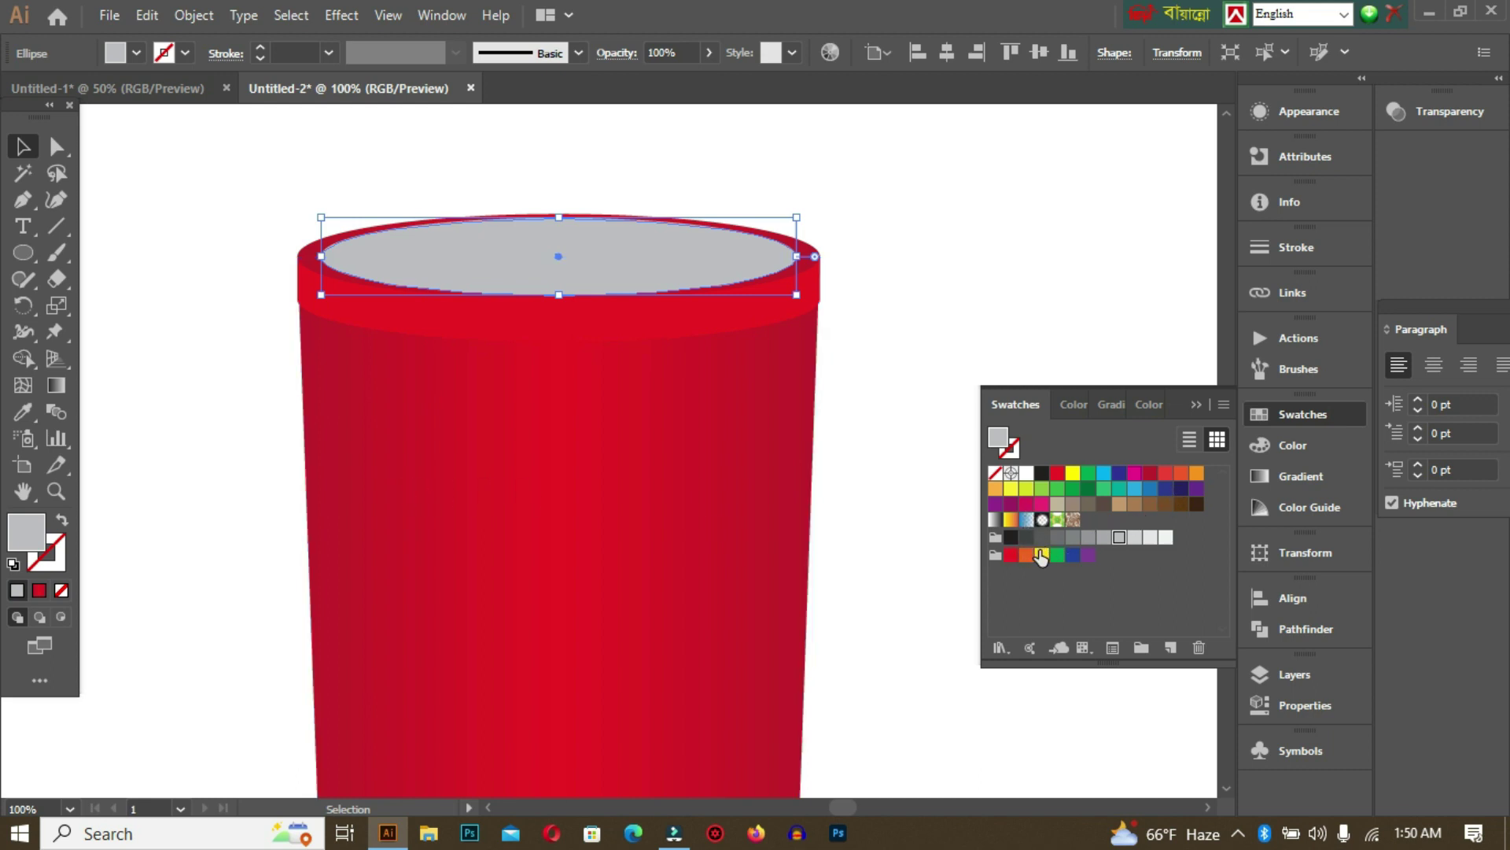
click(1305, 480)
click(1122, 569)
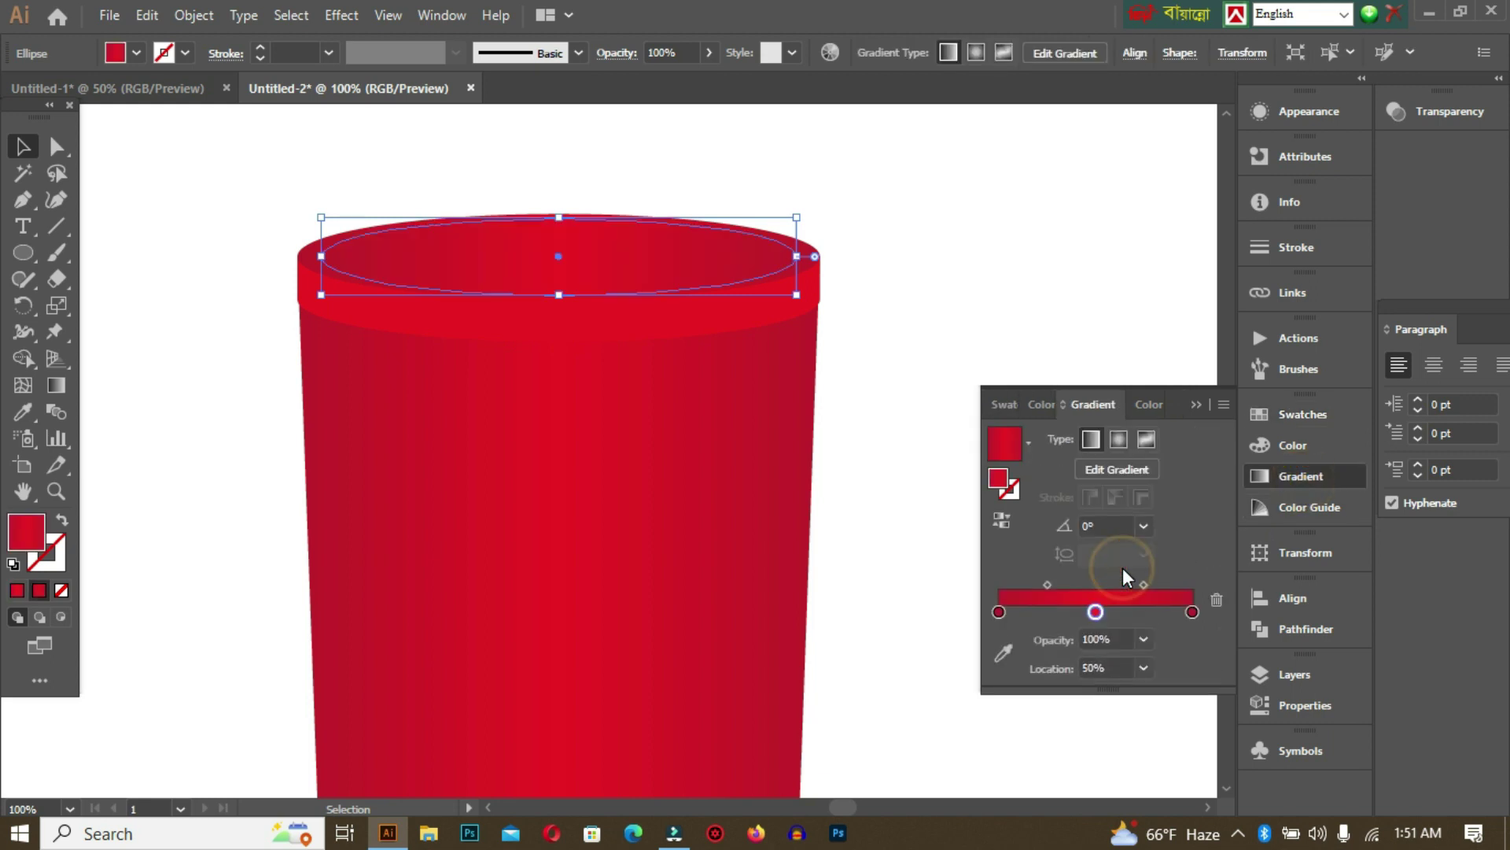
drag(1096, 612, 1093, 651)
click(1196, 405)
click(1079, 354)
Redraw the bucket body's gradient vertically with the Gradient tool, from the rim down to just below the base.
click(559, 491)
scroll(997, 447, down, 2)
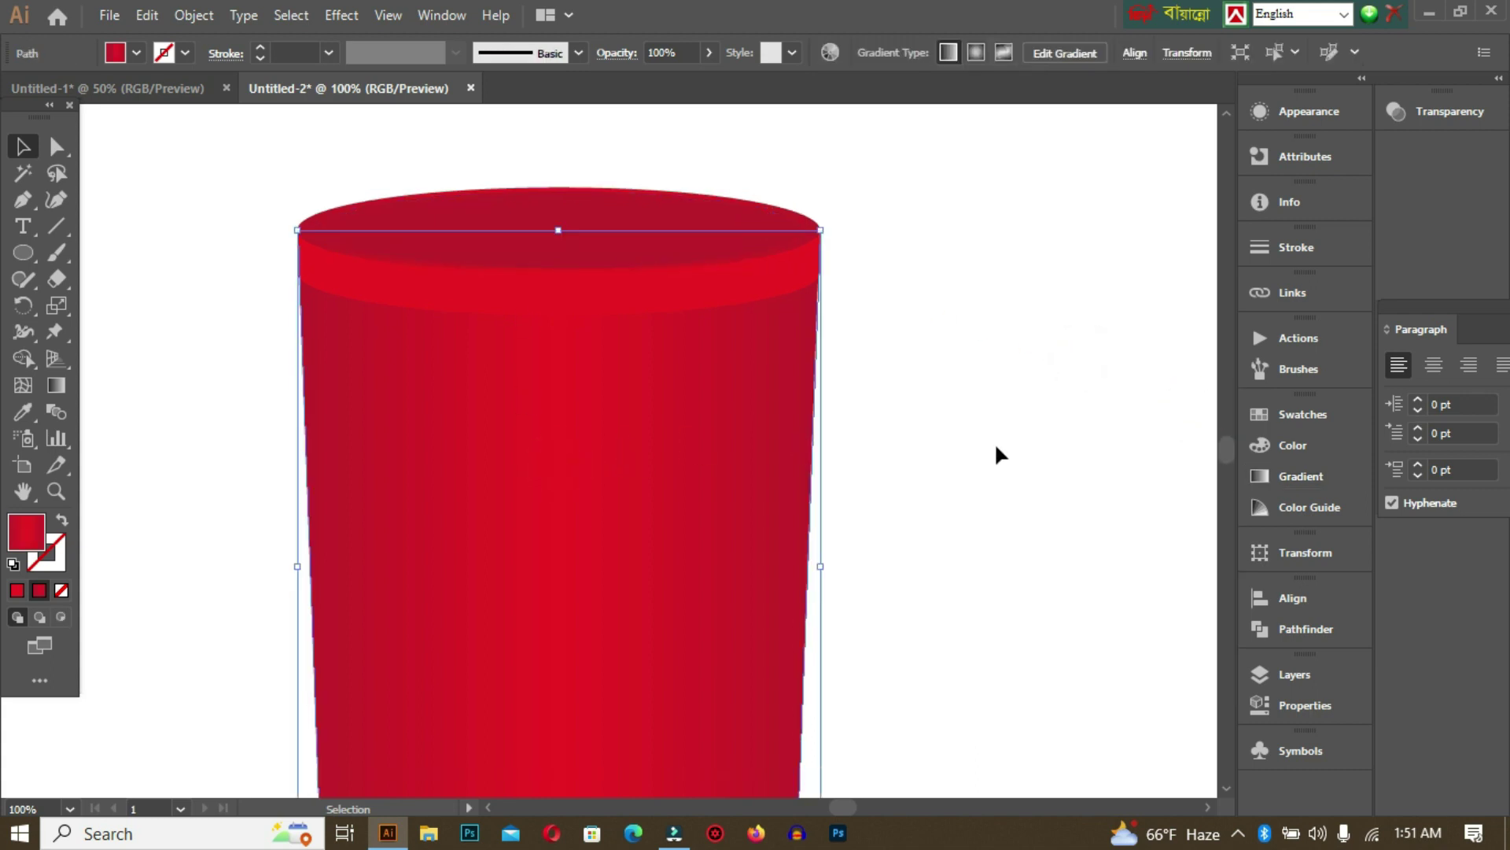
click(56, 384)
drag(575, 327, 574, 799)
scroll(574, 787, down, 1)
scroll(836, 300, up, 3)
click(642, 92)
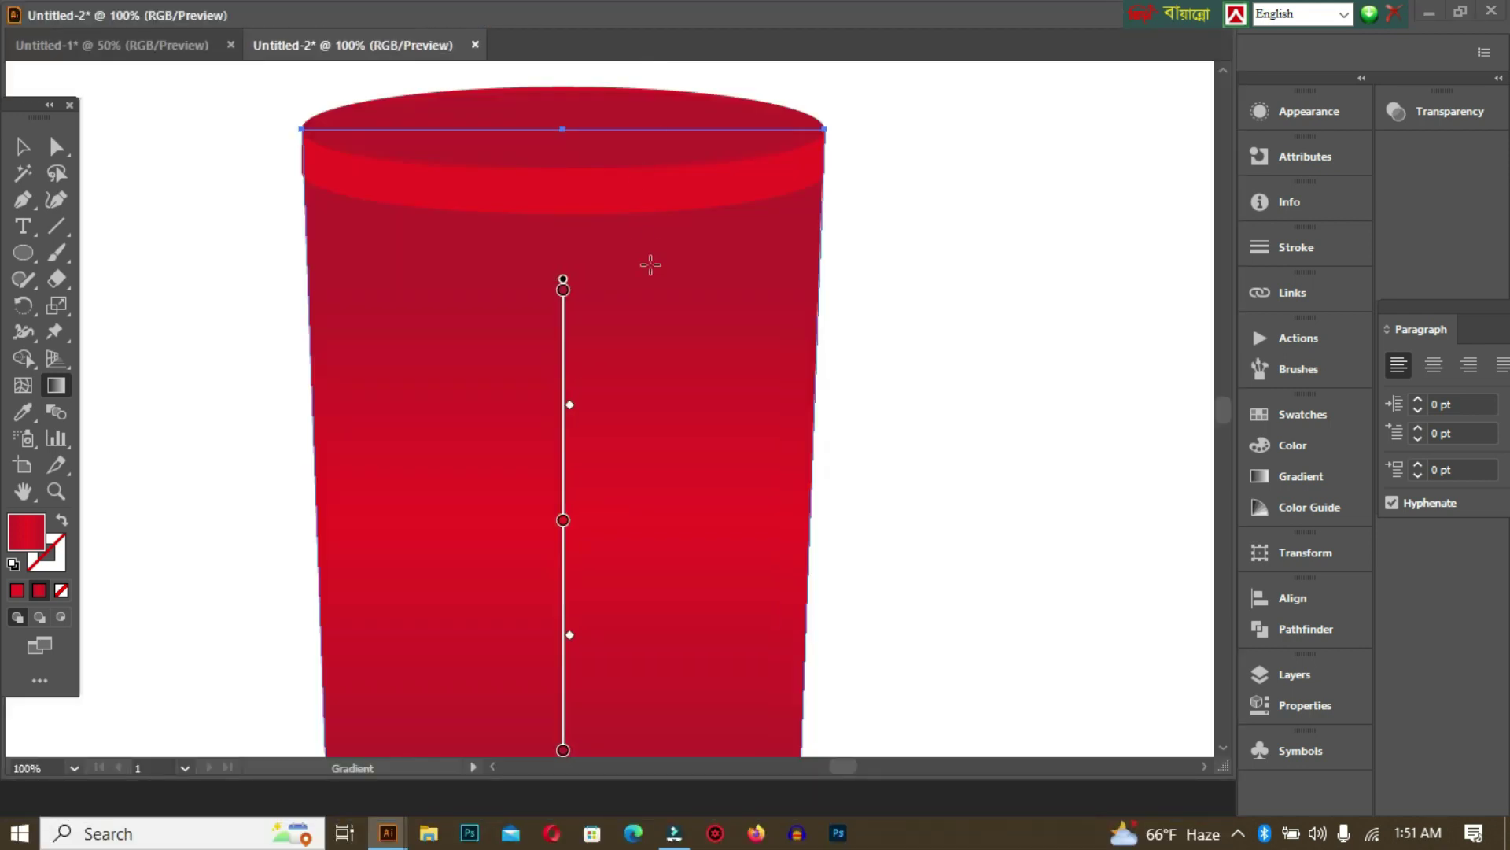
mouse_move(570, 152)
mouse_down()
mouse_move(572, 791)
mouse_move(569, 229)
mouse_up()
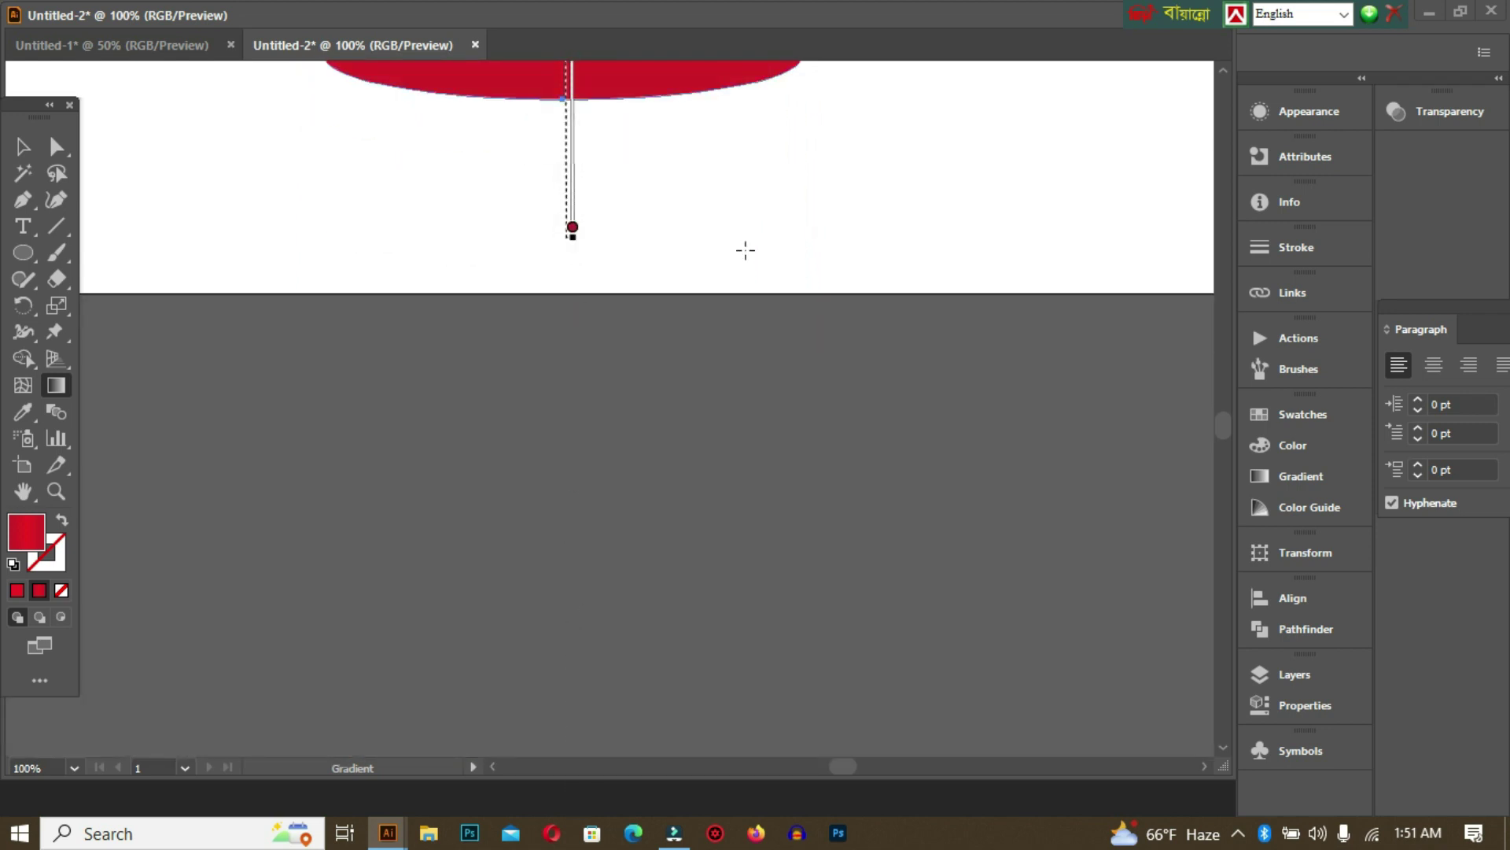
scroll(771, 261, up, 3)
scroll(771, 260, up, 6)
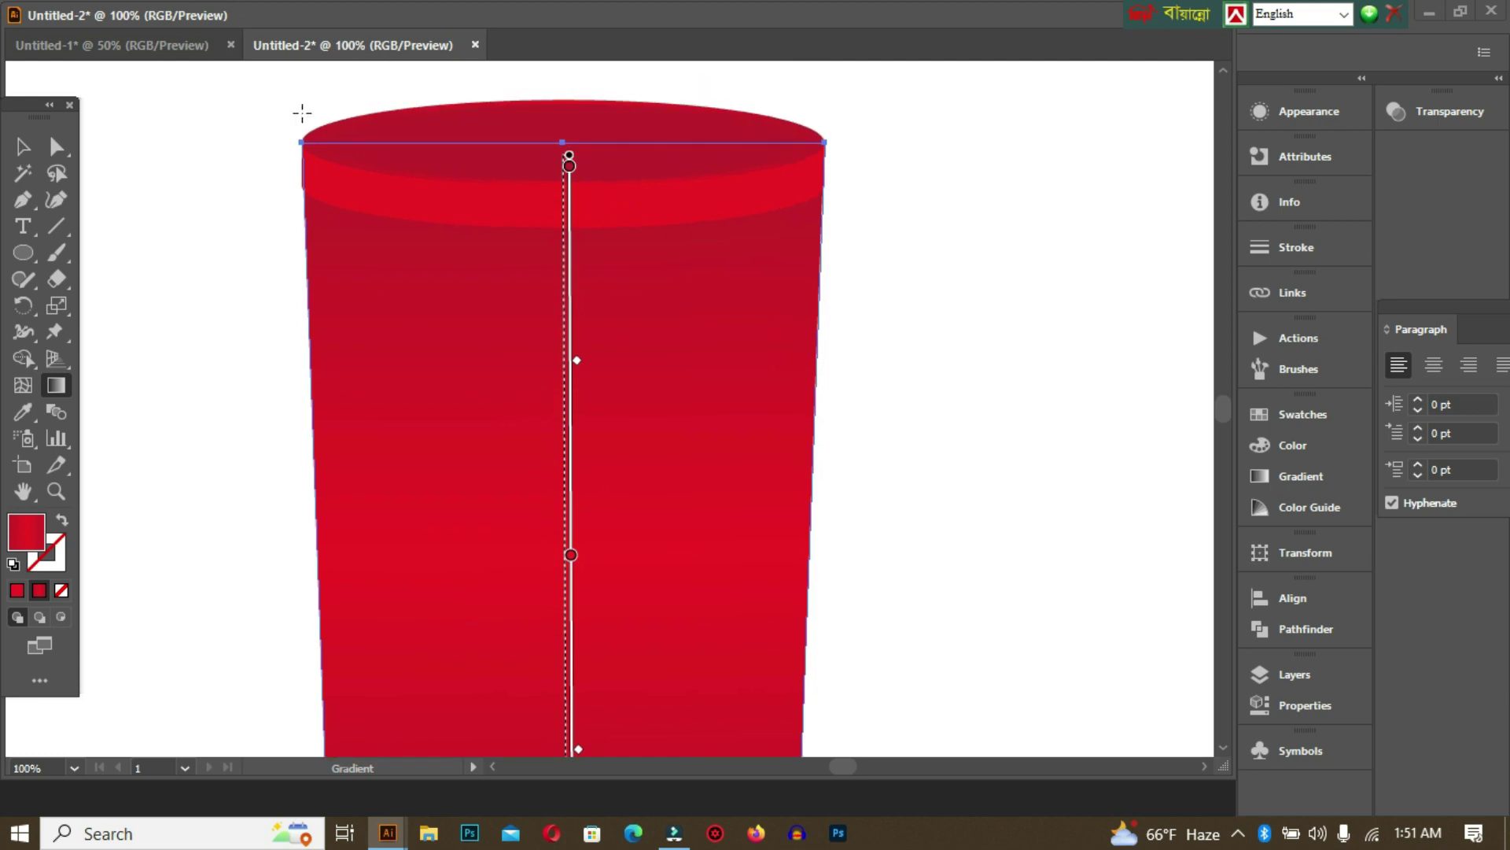
click(23, 146)
click(1022, 273)
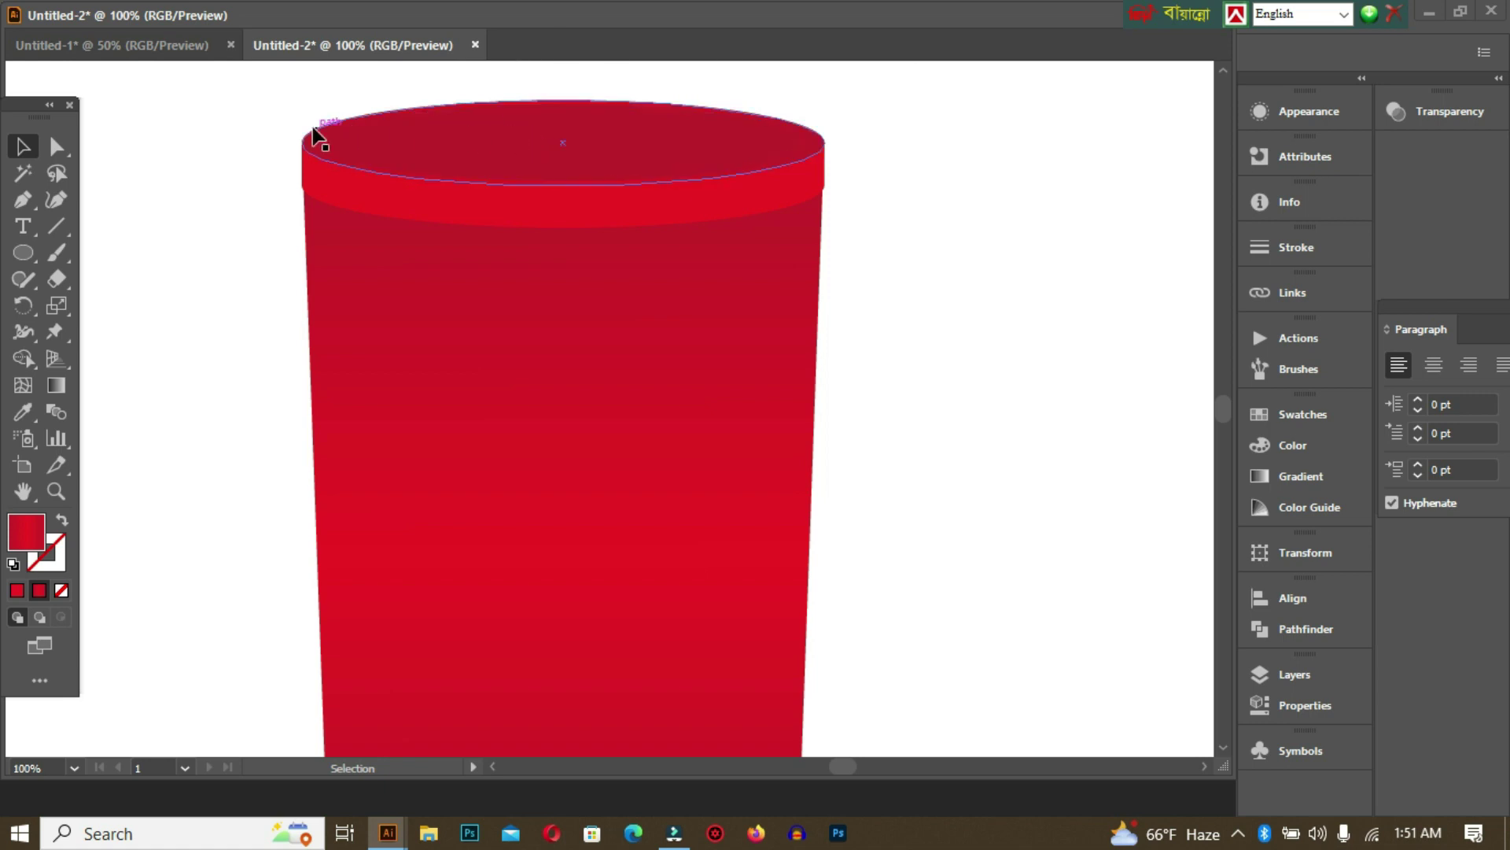
Fill the inner opening ellipse with solid dark red 910606.
click(462, 142)
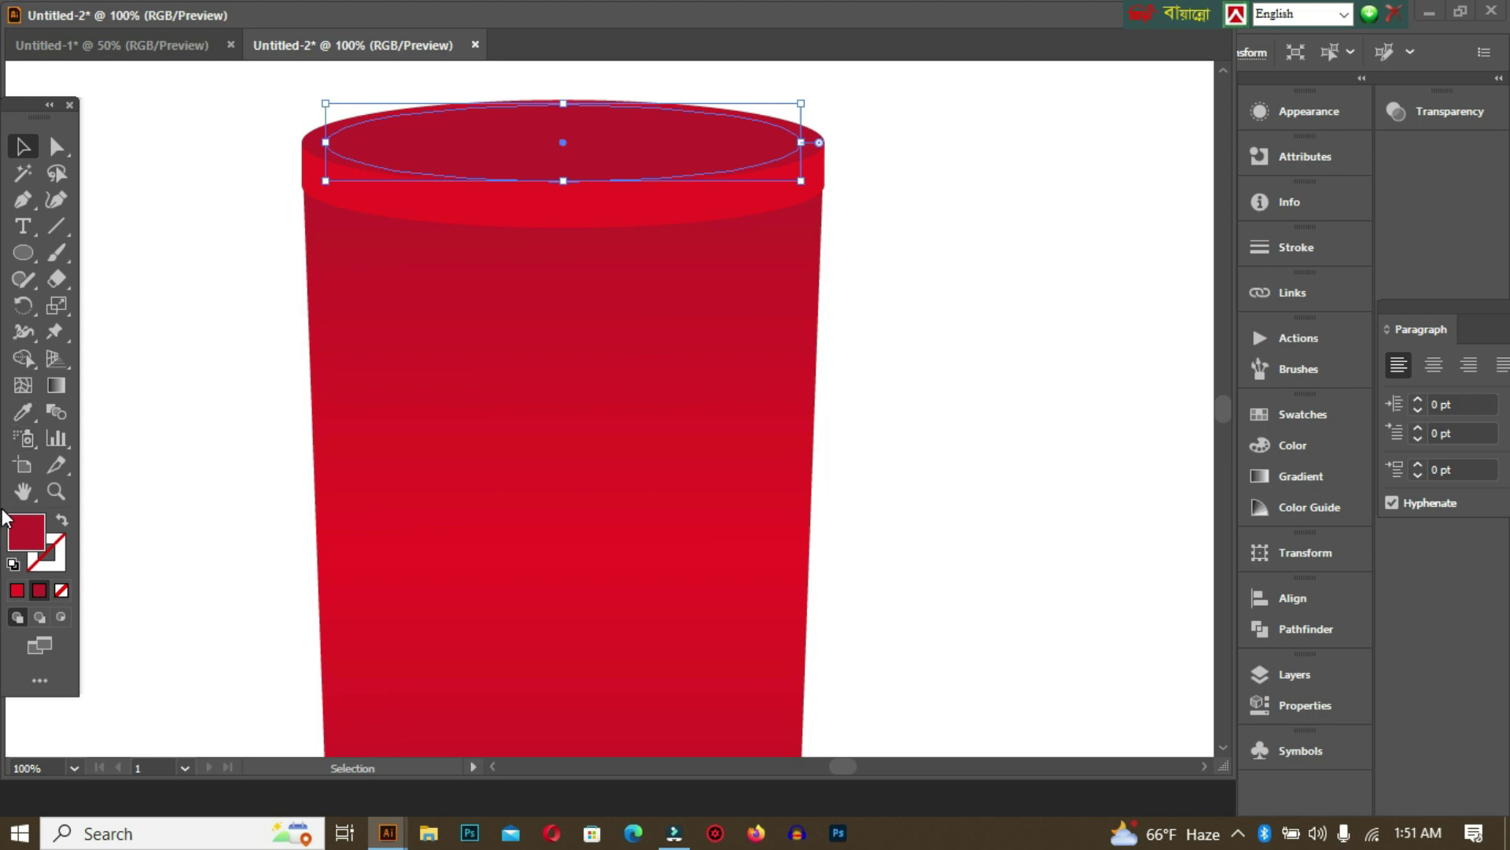
double_click(20, 541)
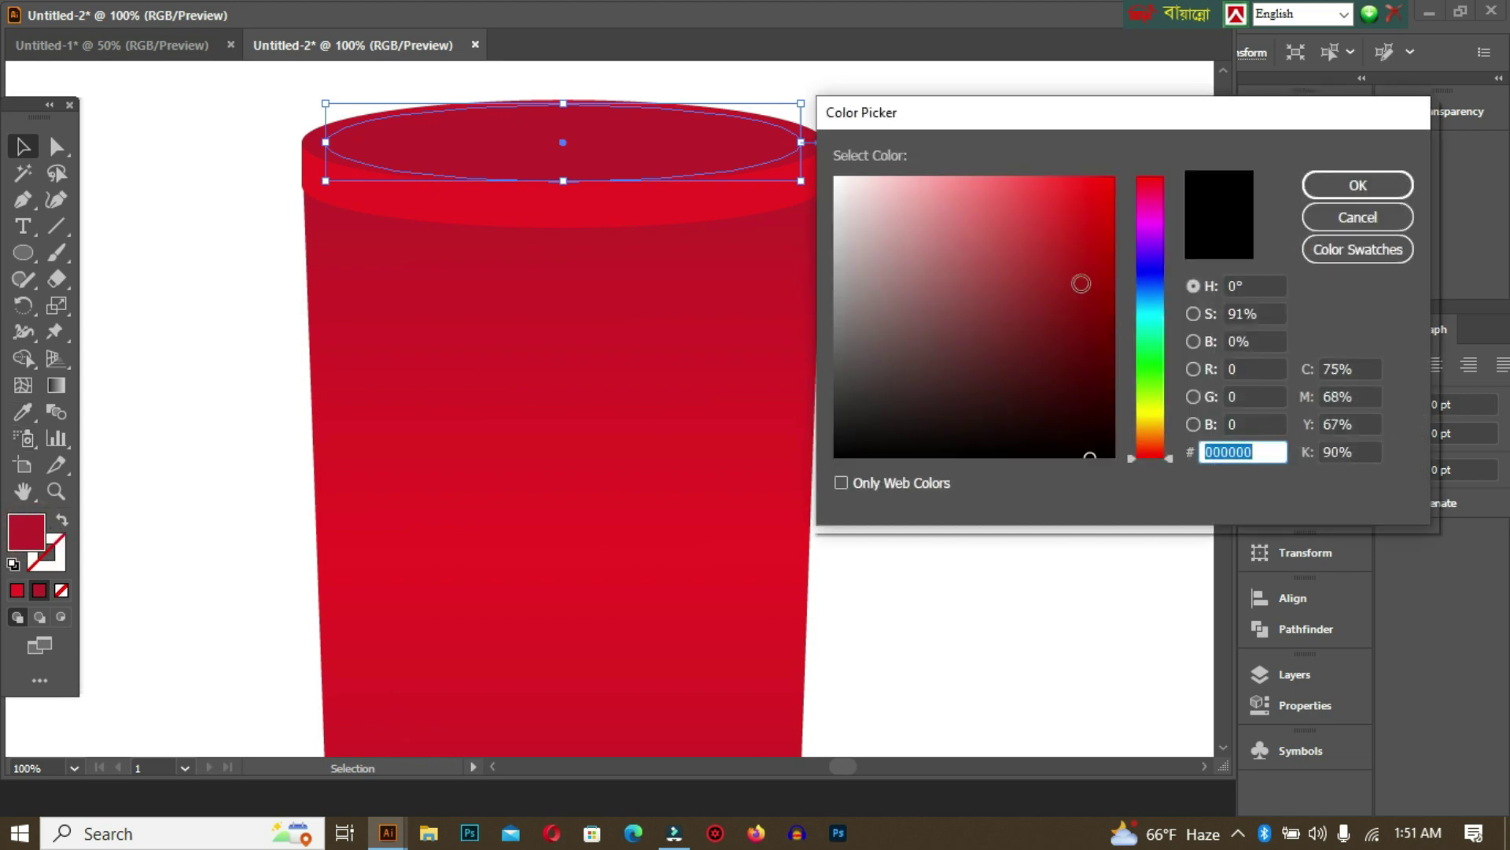
click(1103, 331)
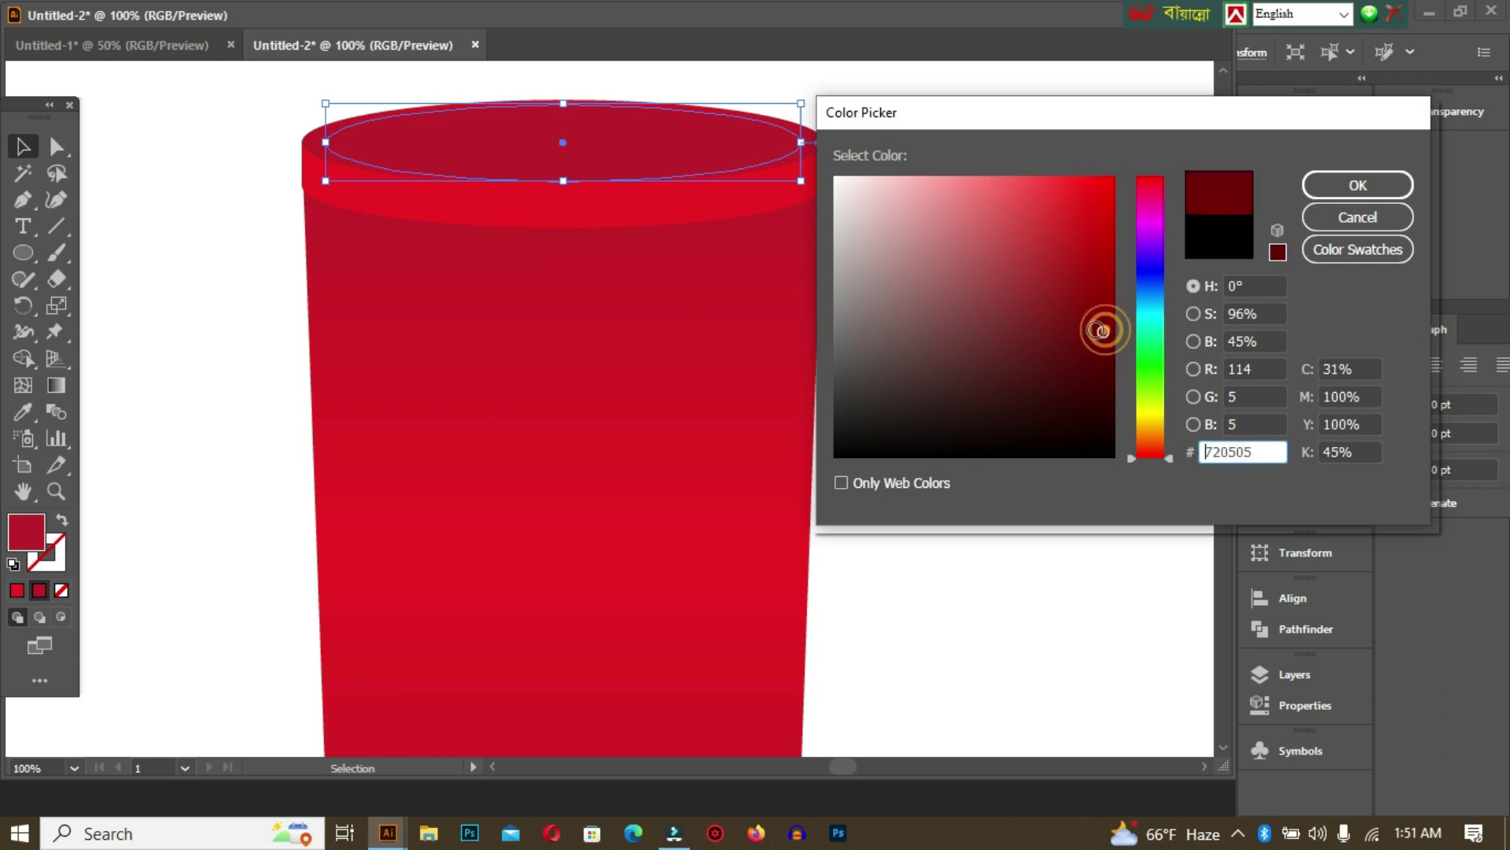
click(1349, 183)
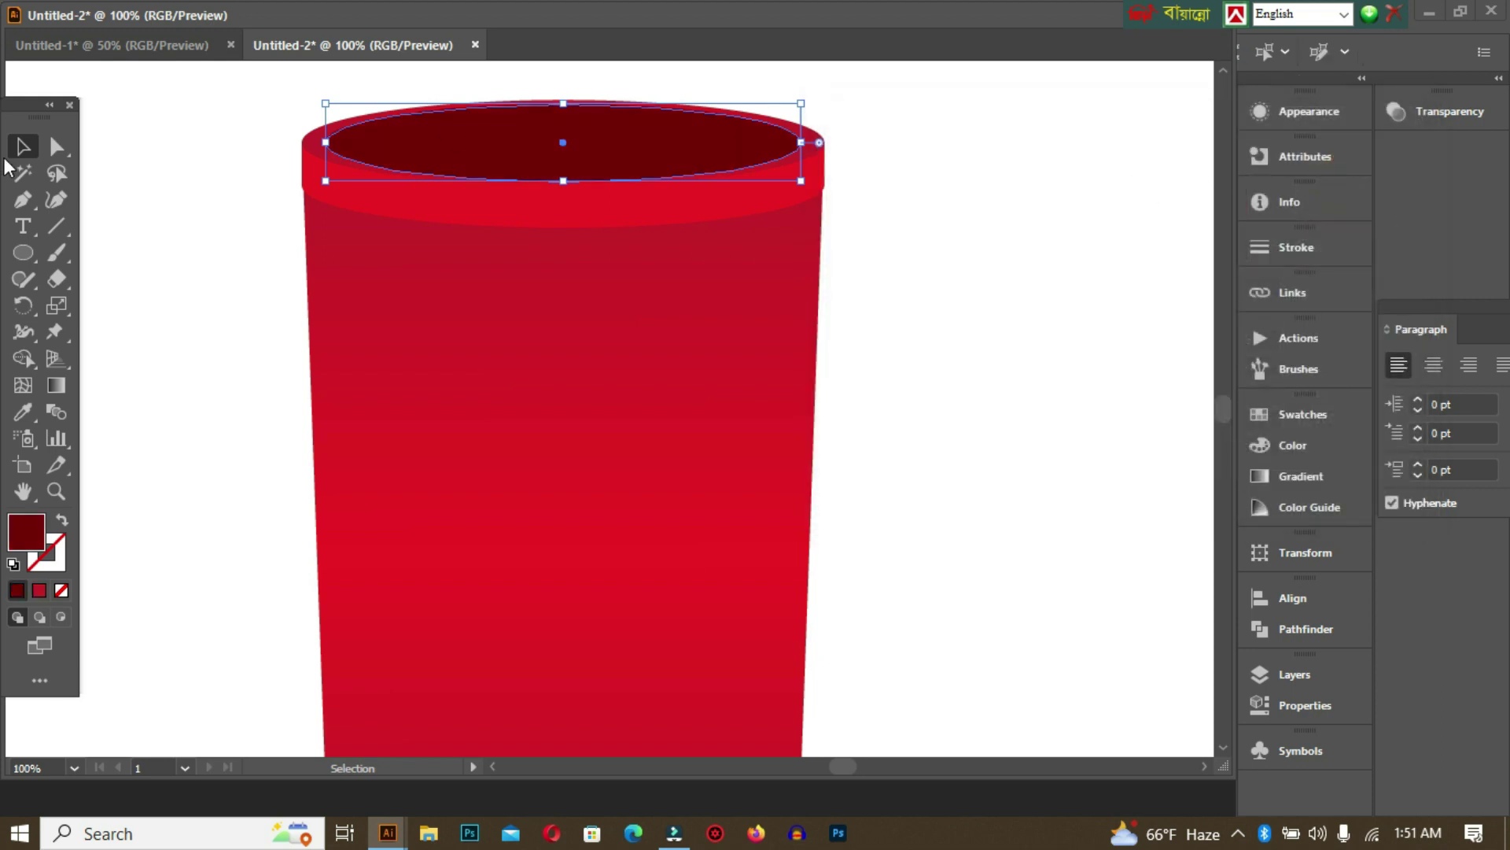
double_click(16, 539)
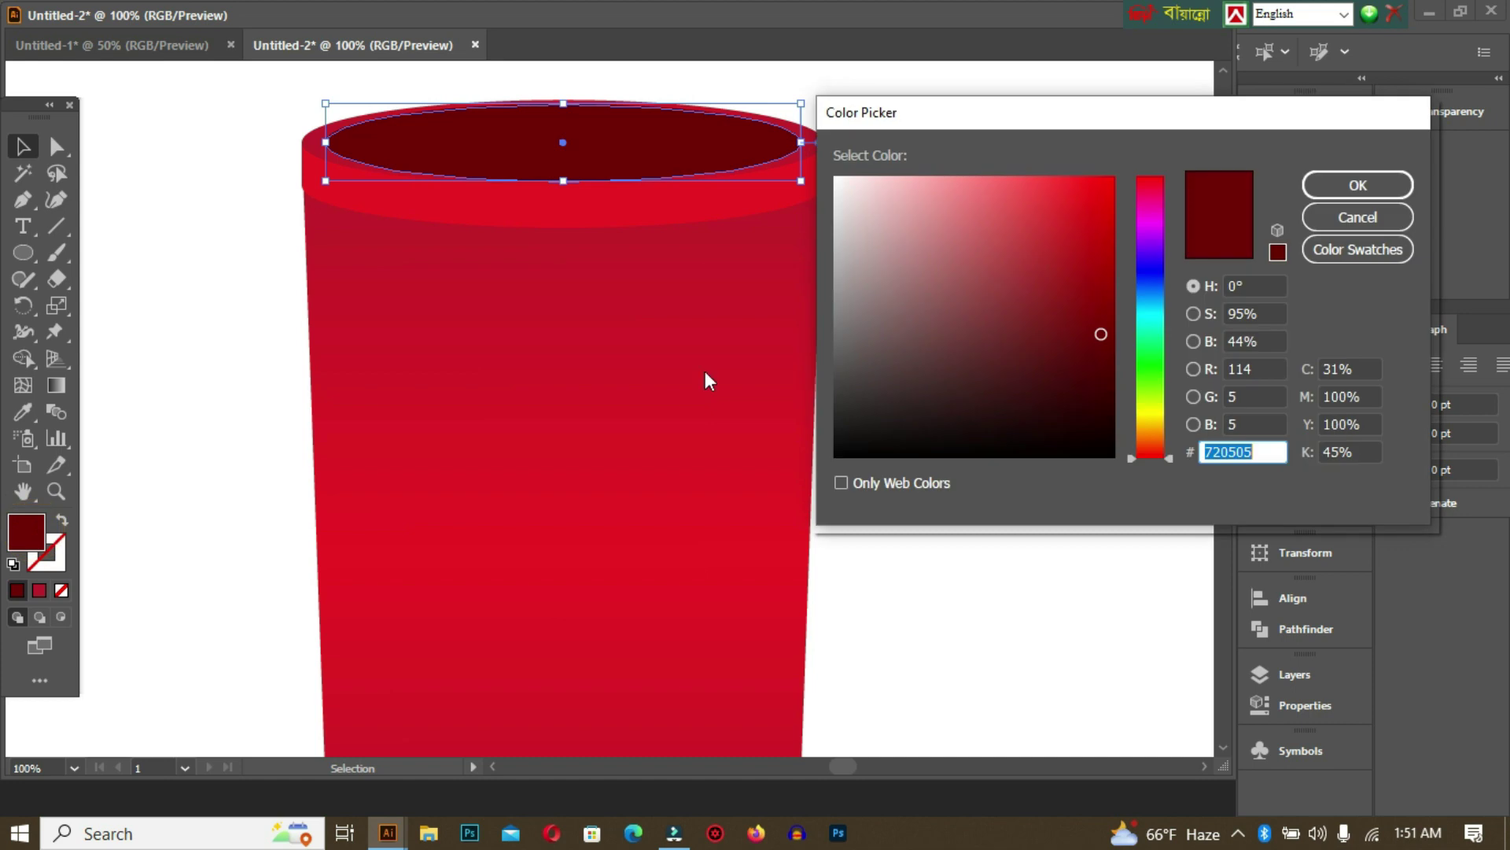
click(1104, 298)
click(1332, 181)
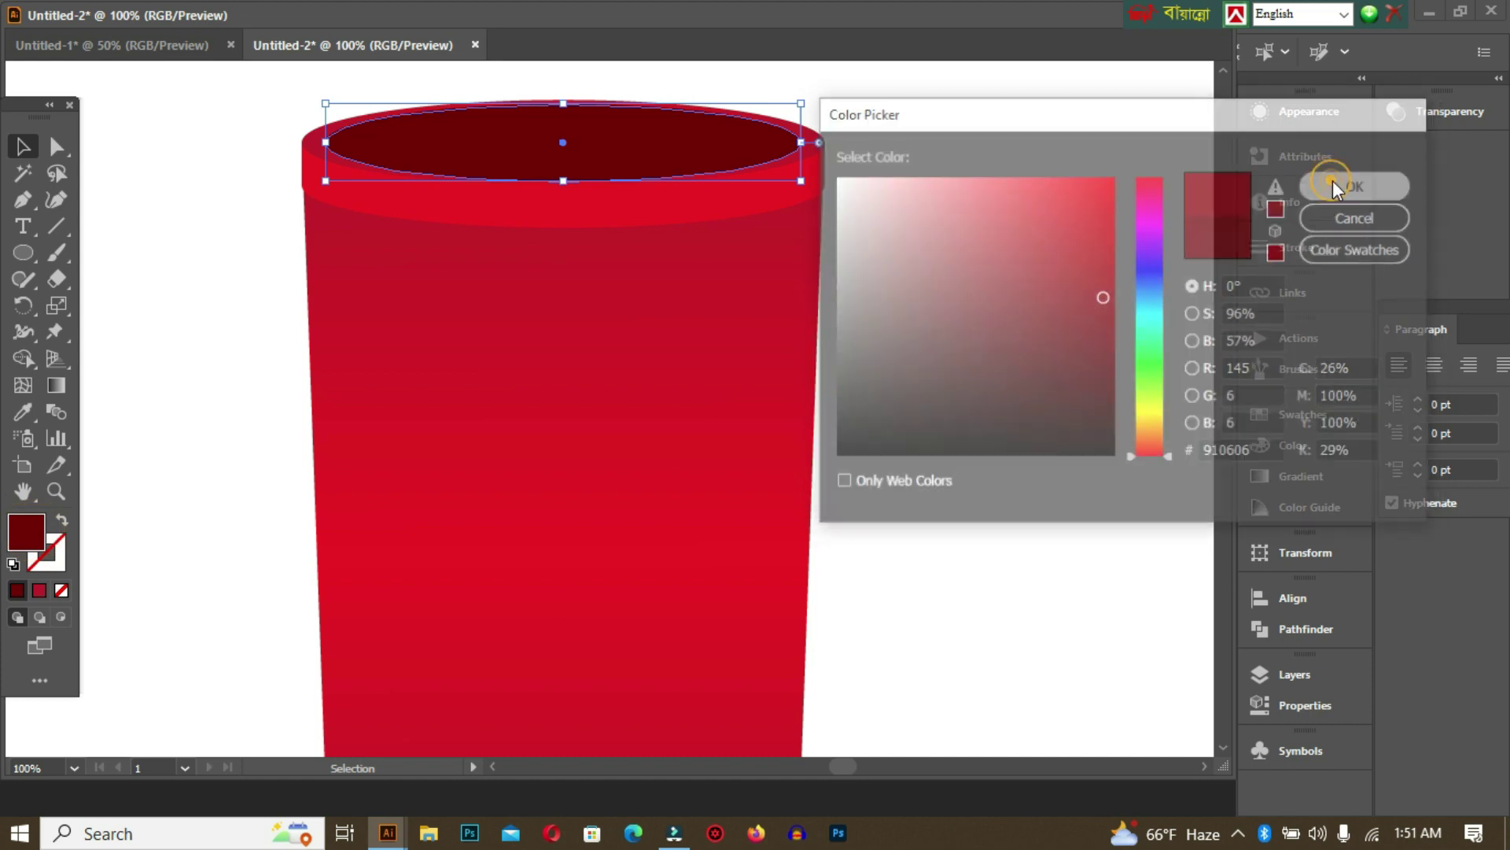
click(1051, 176)
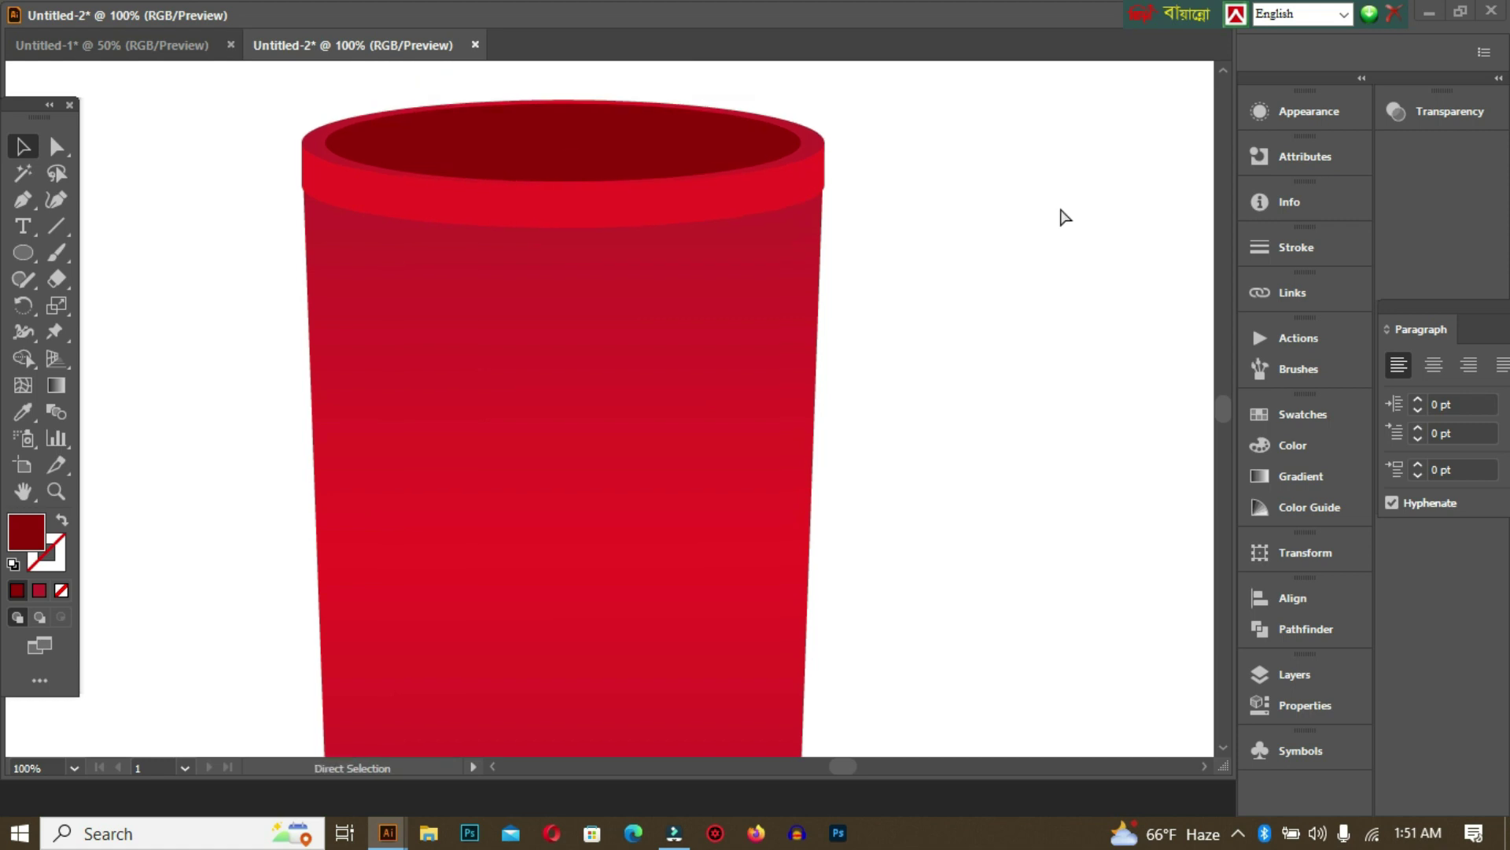
Draw a circle wider than the bucket, centred over its body, with no fill and a dark red stroke.
key(ctrl+minus)
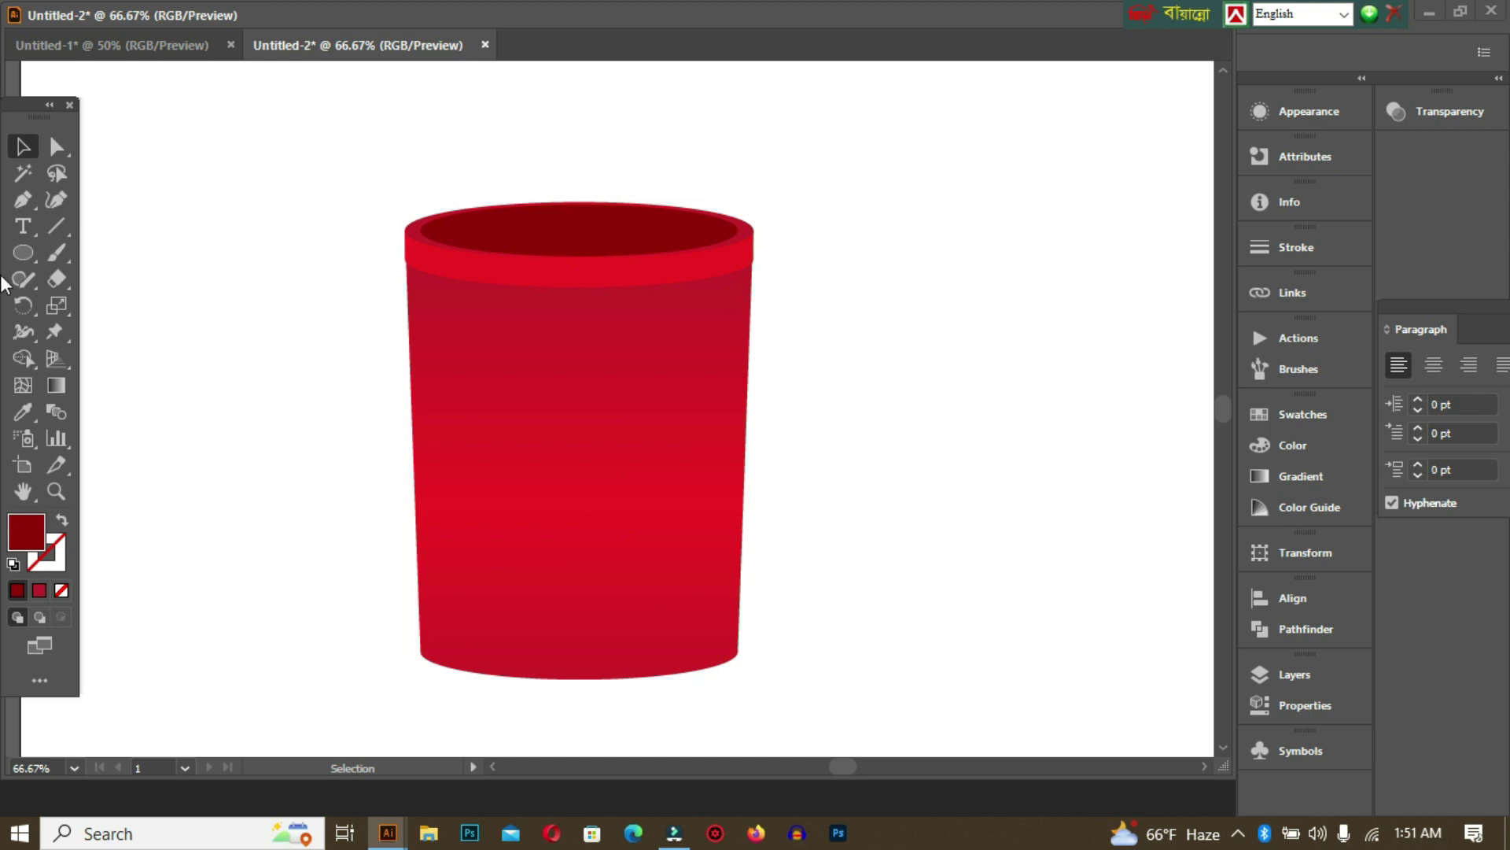
click(23, 255)
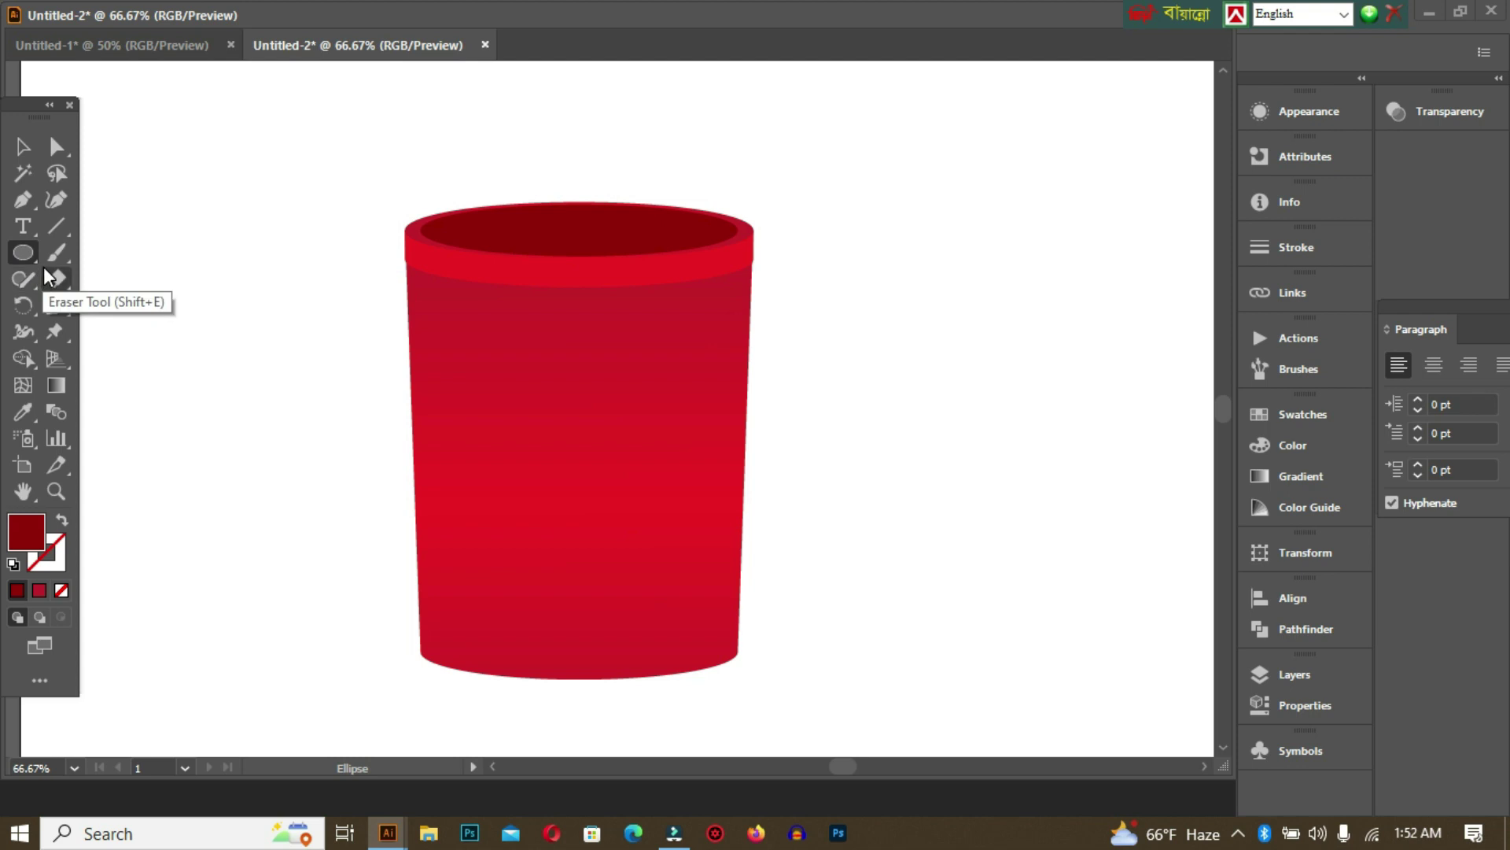
key(shift+x)
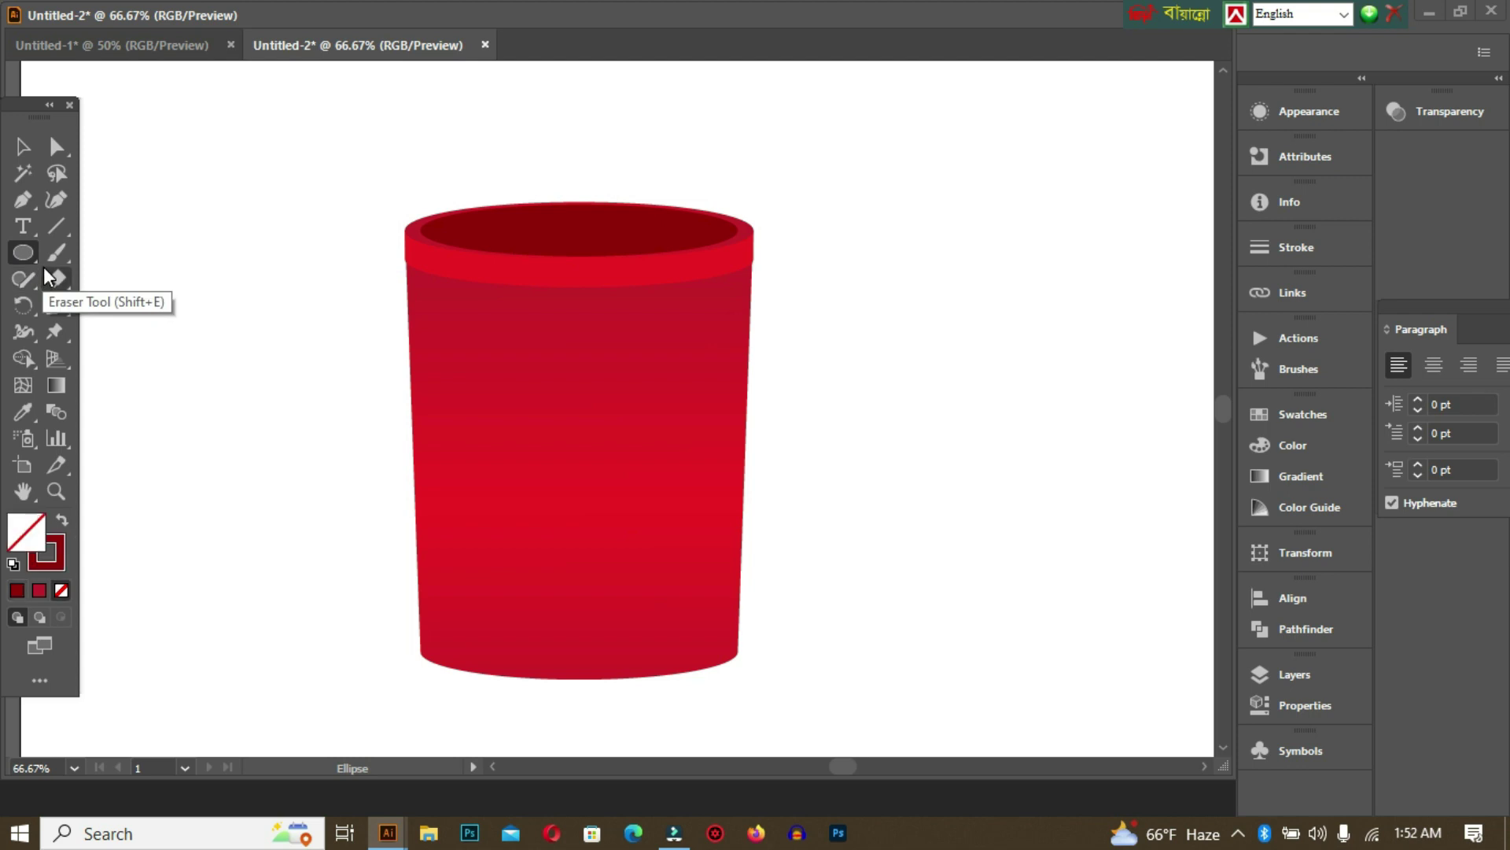
click(58, 544)
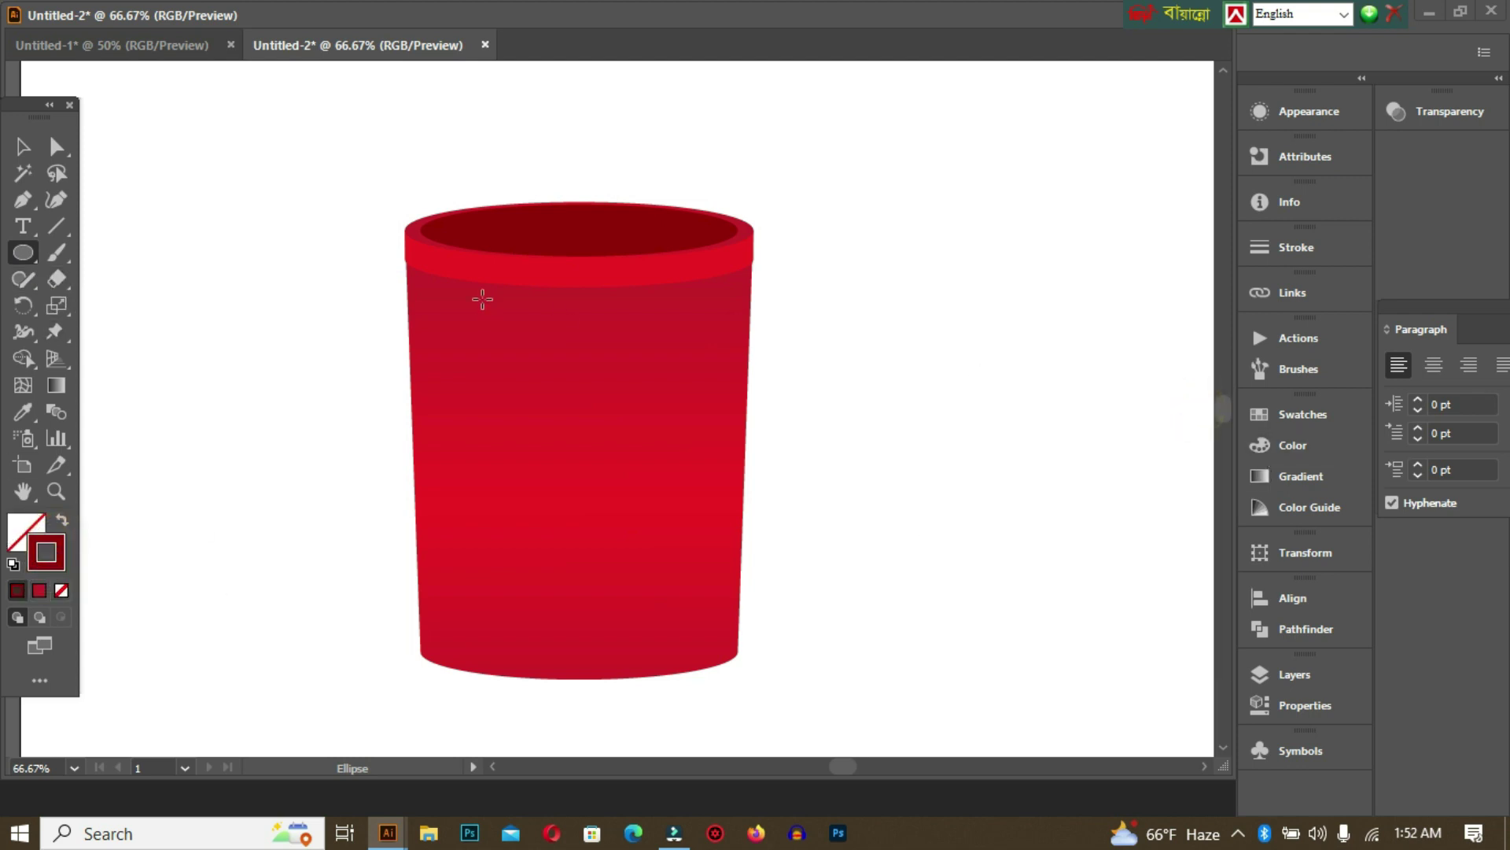
drag(569, 318, 728, 541)
Nudge the circle up until its centre is about level with the rim, and slightly right towards the bucket's centre.
key(shift+Up)
key(shift+Up)
key(shift+Up)
key(shift+Up)
key(shift+Up)
key(shift+Up)
key(shift+Up)
key(shift+Up)
key(shift+Up)
key(shift+Up)
key(shift+Up)
key(shift+Up)
key(shift+Up)
key(shift+Up)
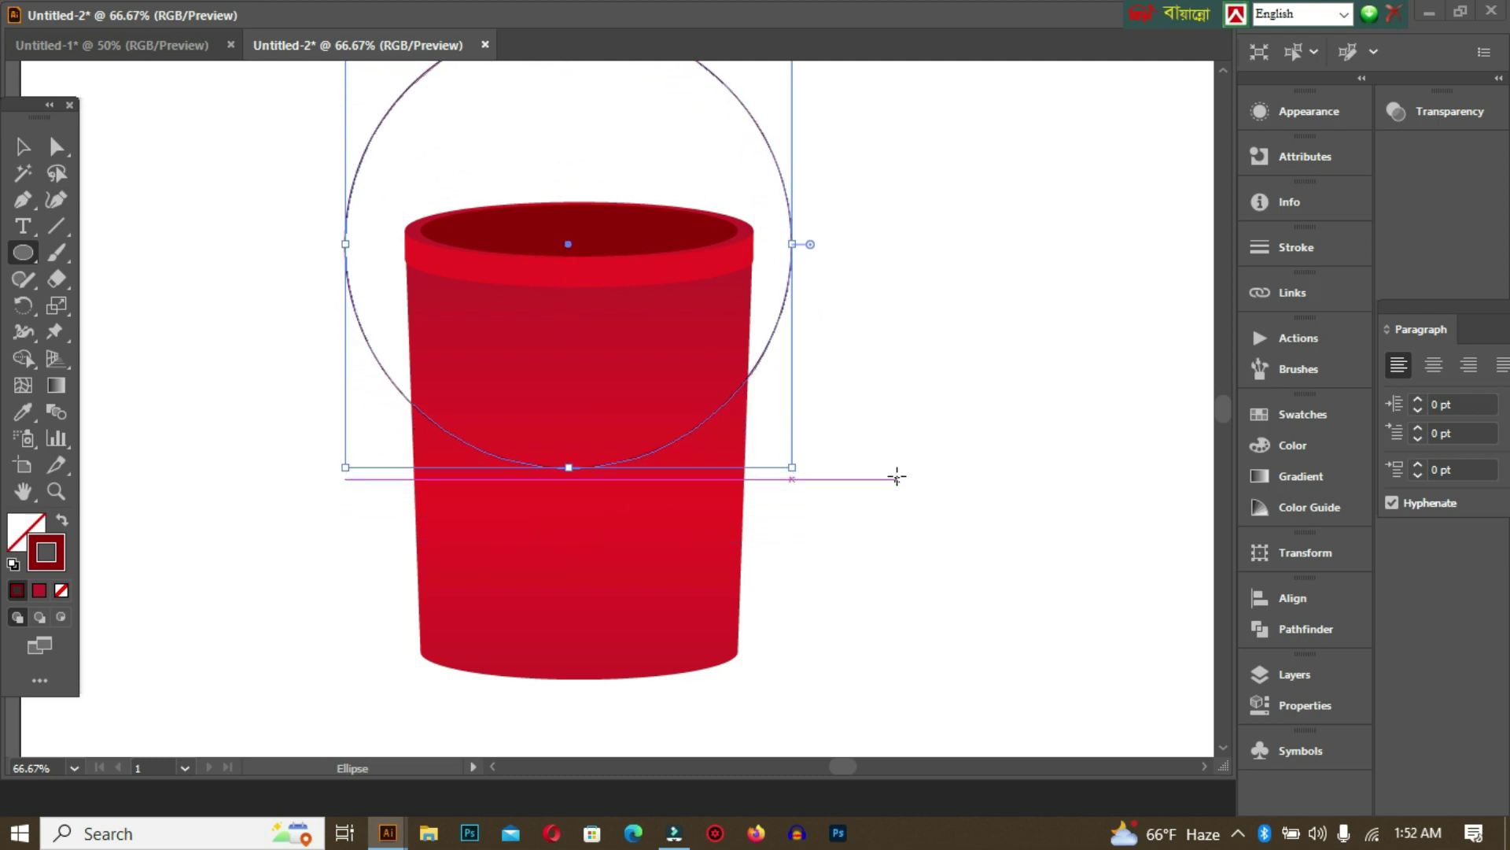
key(Right)
key(Right)
key(Right)
key(Right)
key(Right)
key(Right)
key(Right)
key(Right)
key(Right)
key(Right)
key(Right)
key(Right)
key(Right)
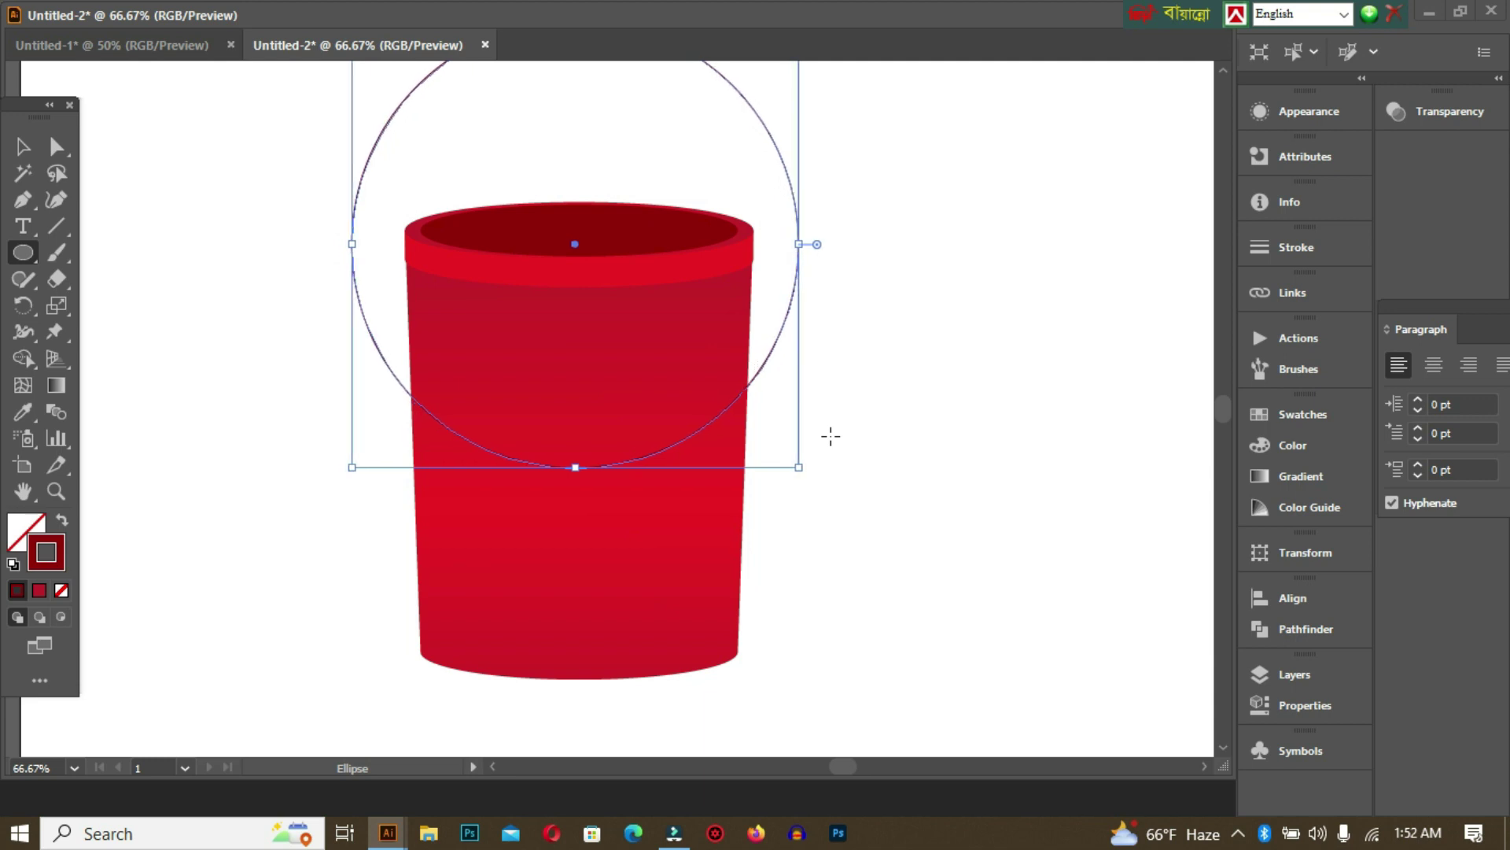
Move the floating document window down, clear of the application's menu and control bars.
scroll(815, 435, up, 3)
click(23, 146)
click(95, 166)
drag(227, 178, 993, 757)
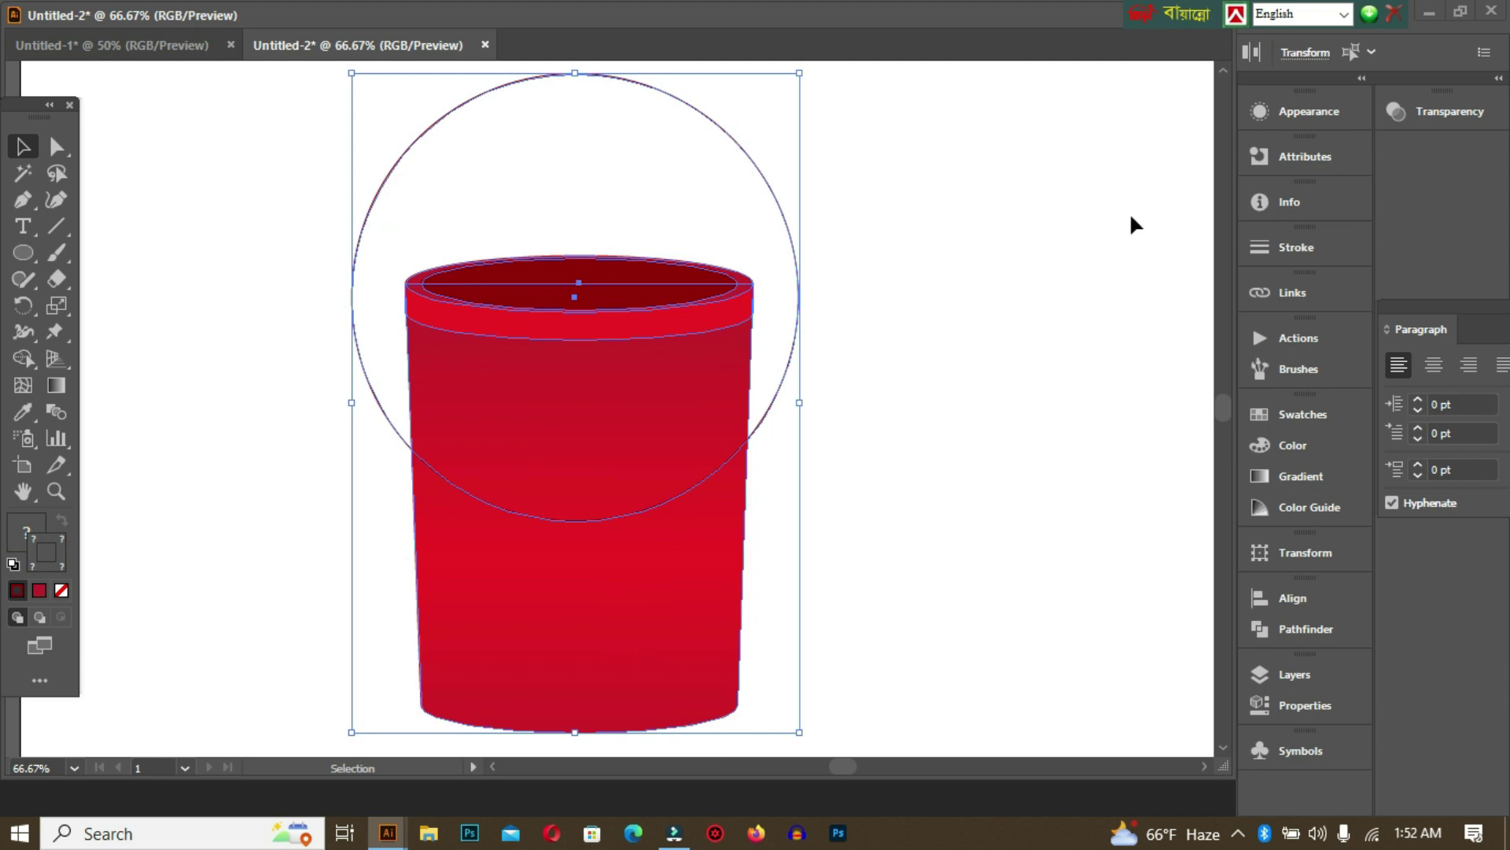
drag(852, 58, 858, 130)
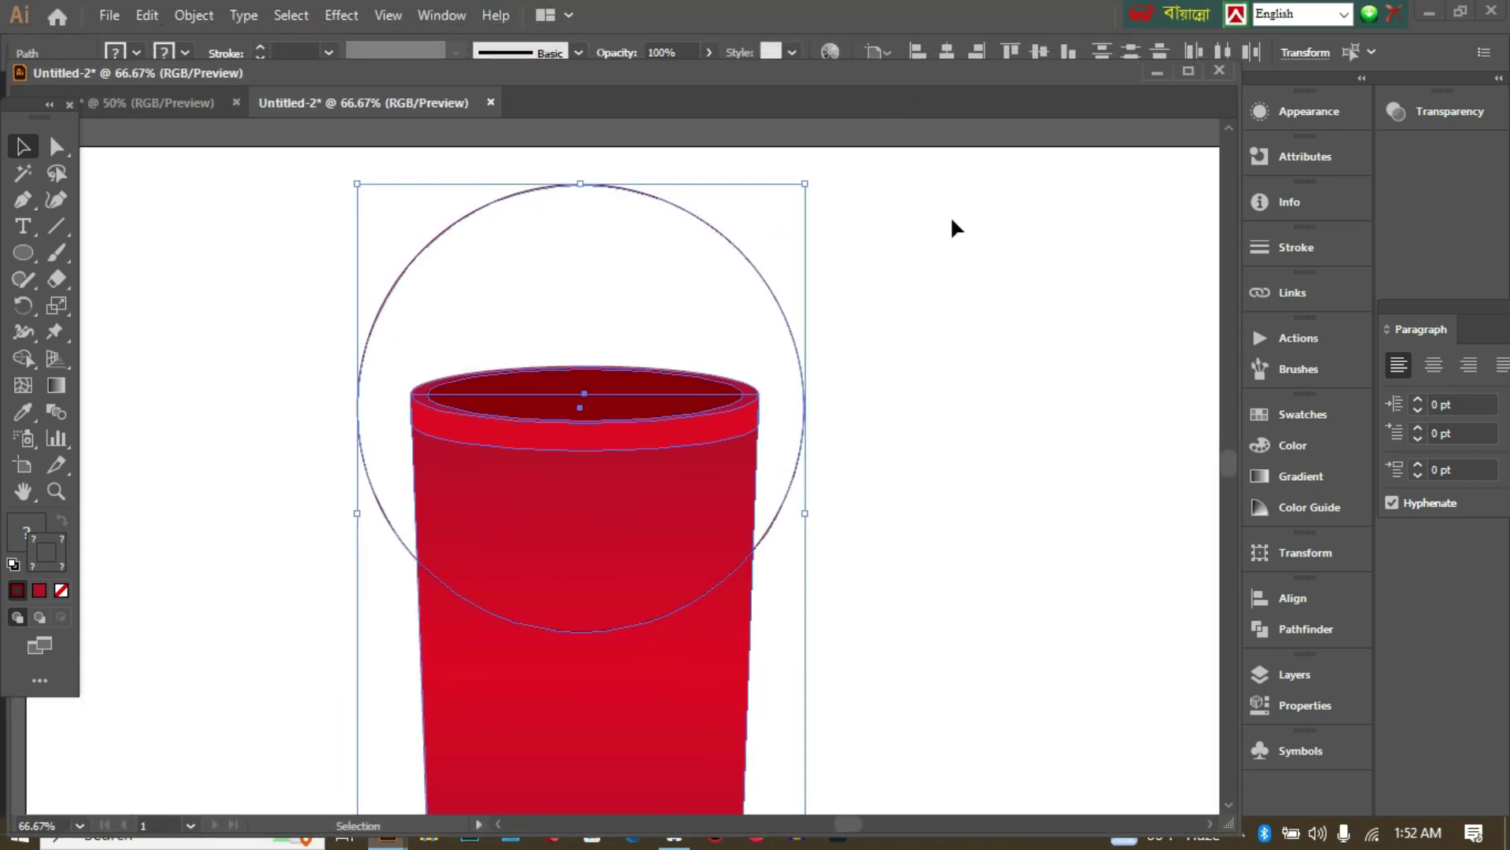
scroll(952, 234, down, 1)
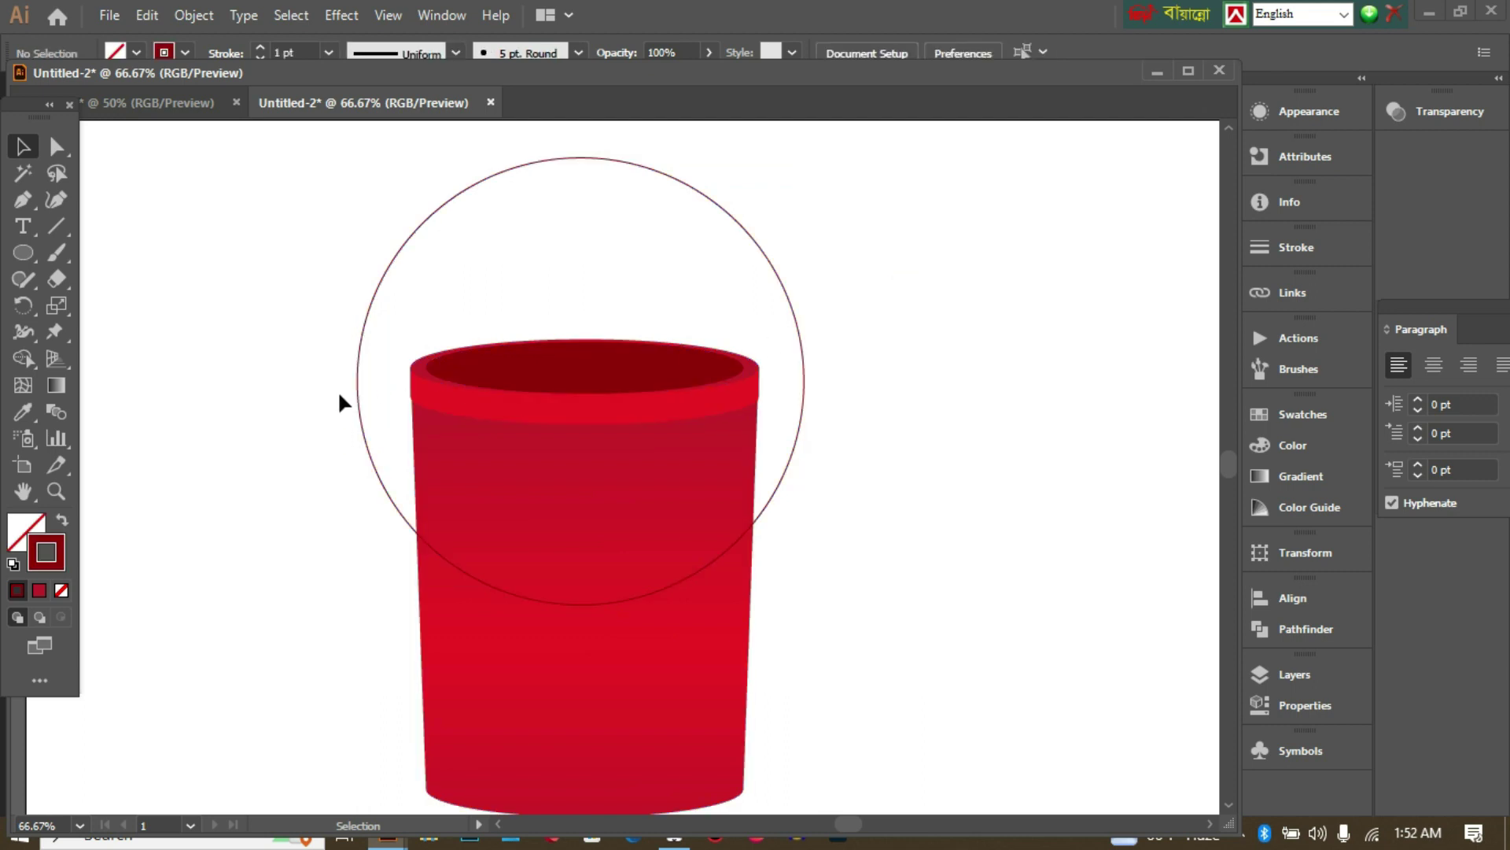
Nudge the handle circle slightly further right to centre it over the bucket.
click(361, 338)
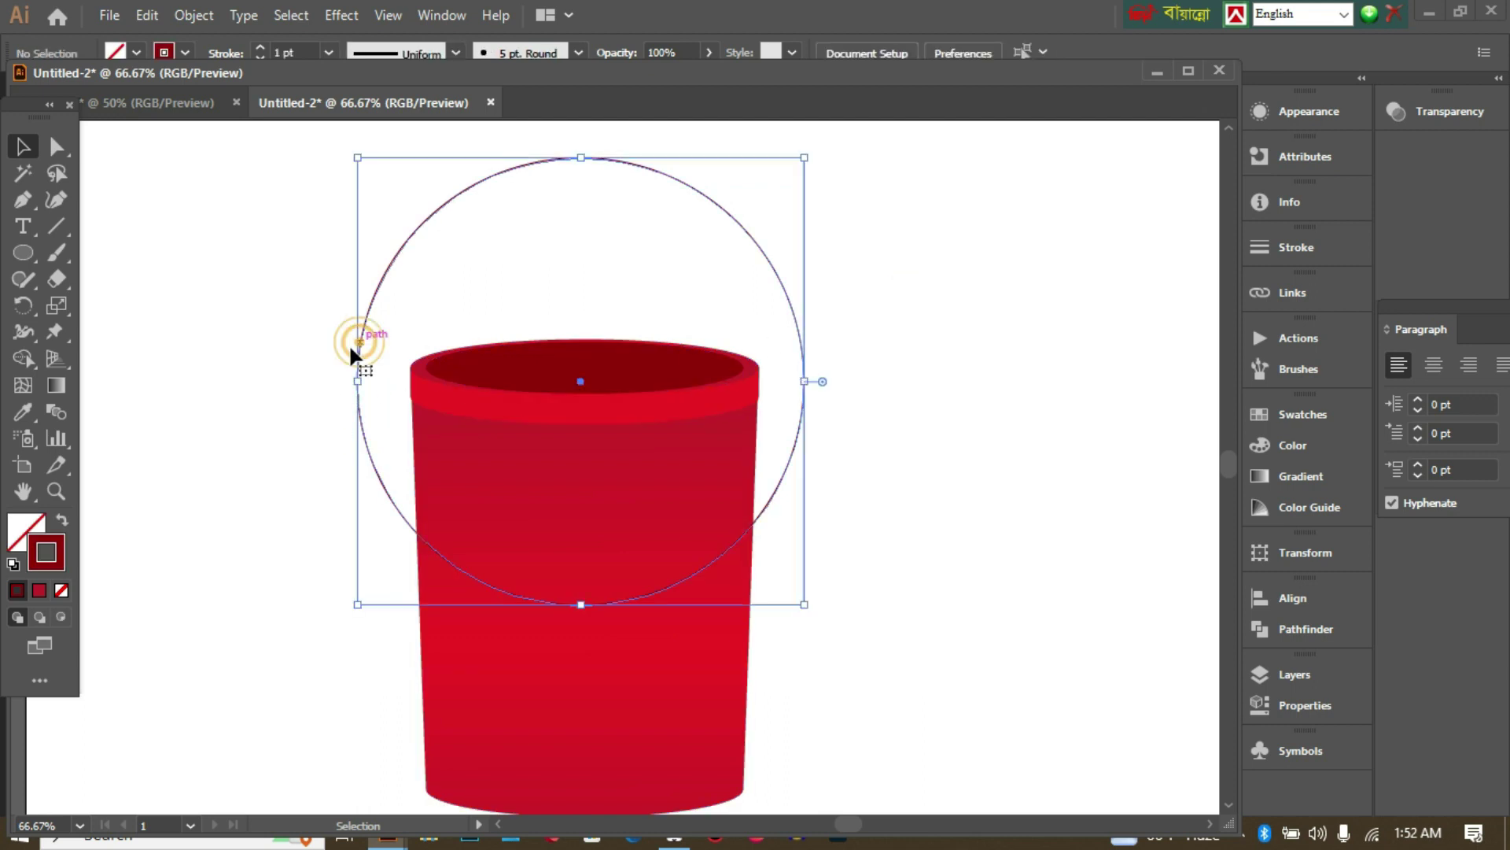
key(Right)
key(Right)
key(Right)
key(Right)
click(941, 424)
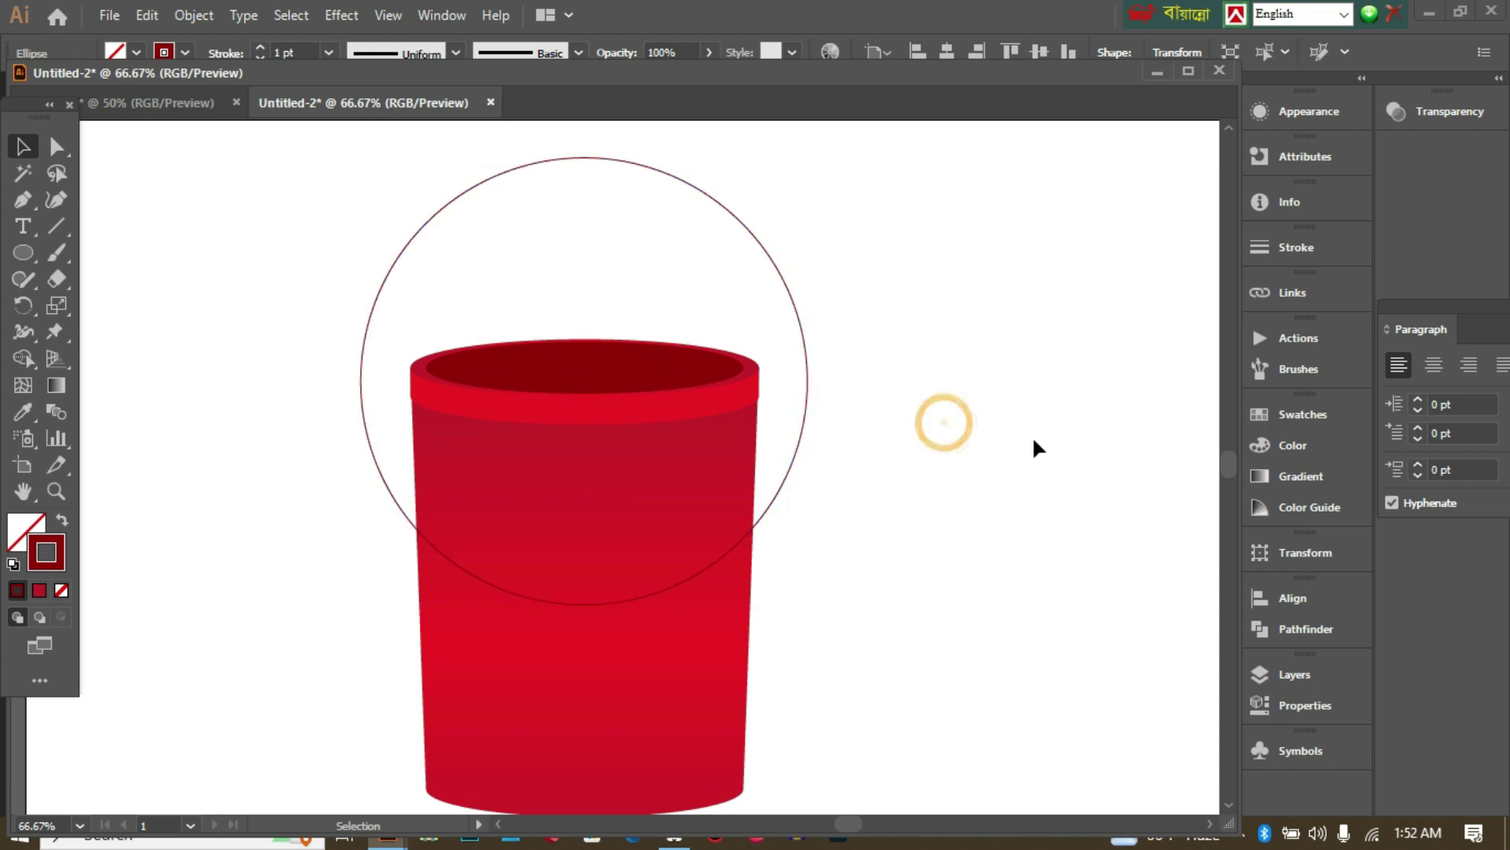
Align the handle circle to the bucket body, centred horizontally and vertically, using the body as the key object.
click(618, 505)
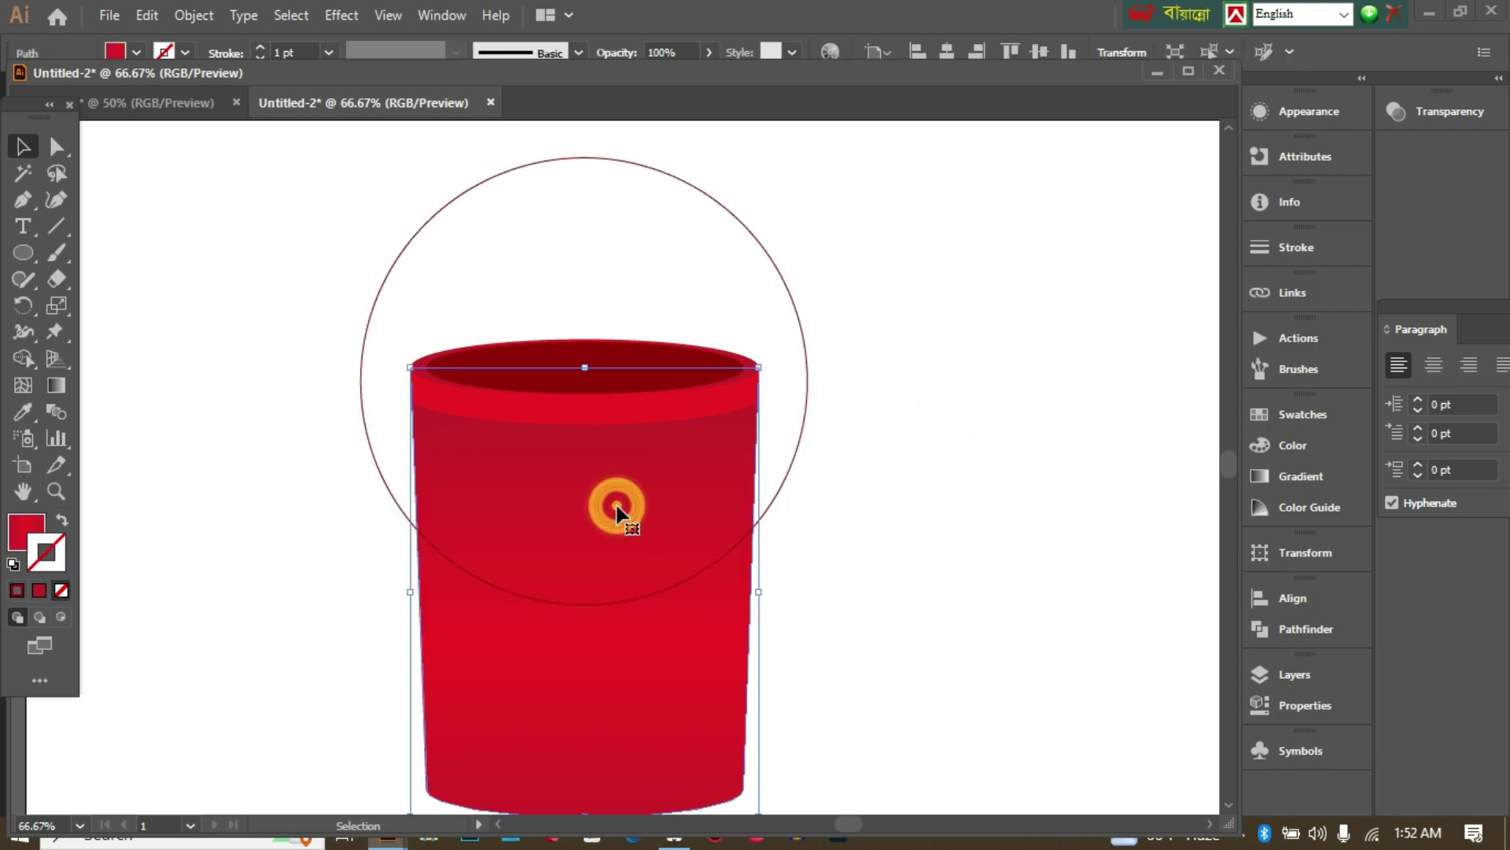
shift+click(774, 266)
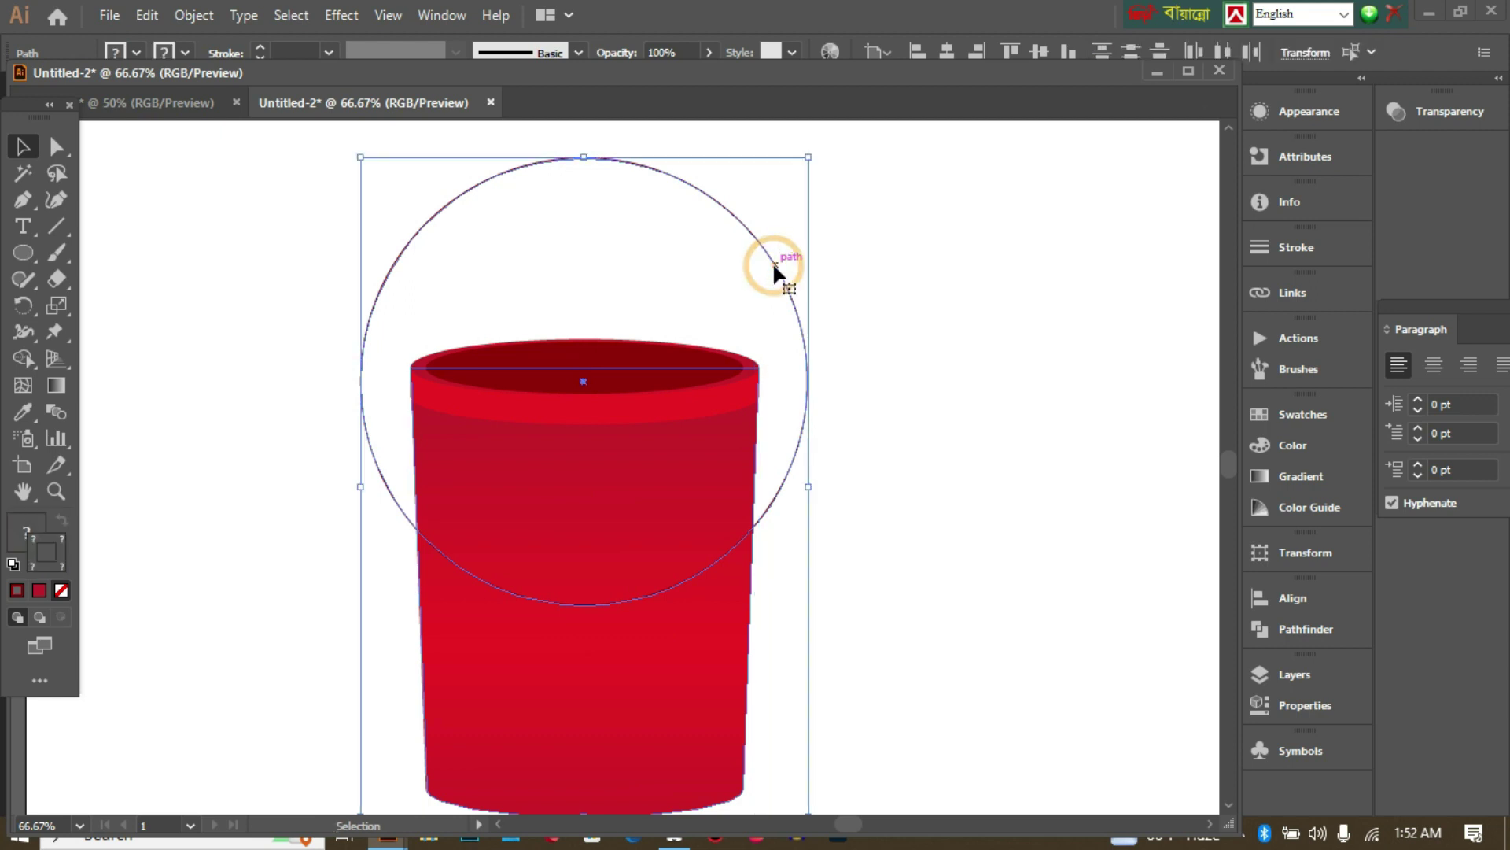
click(595, 512)
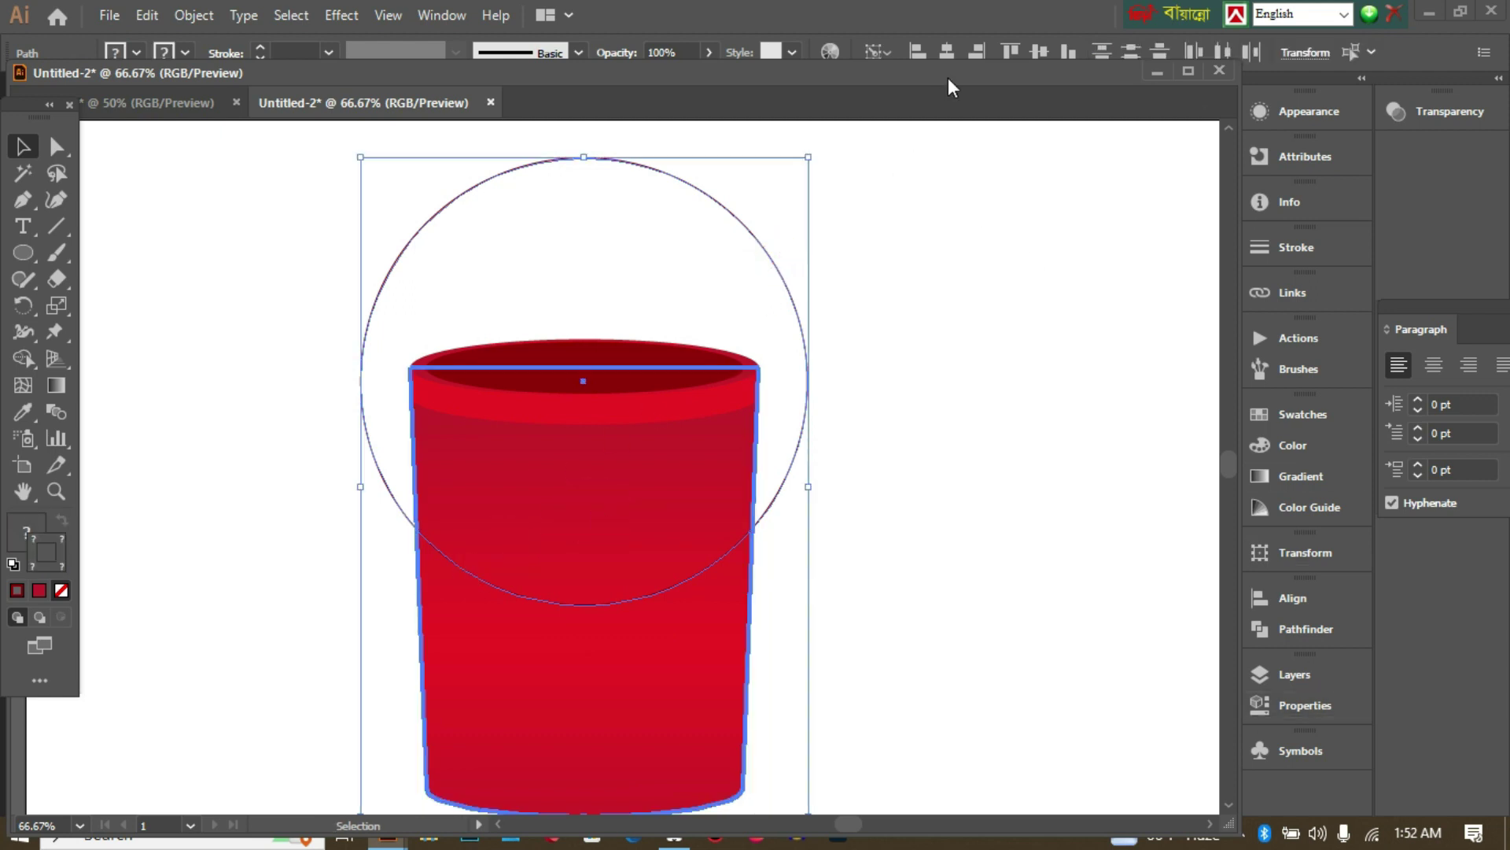
click(948, 51)
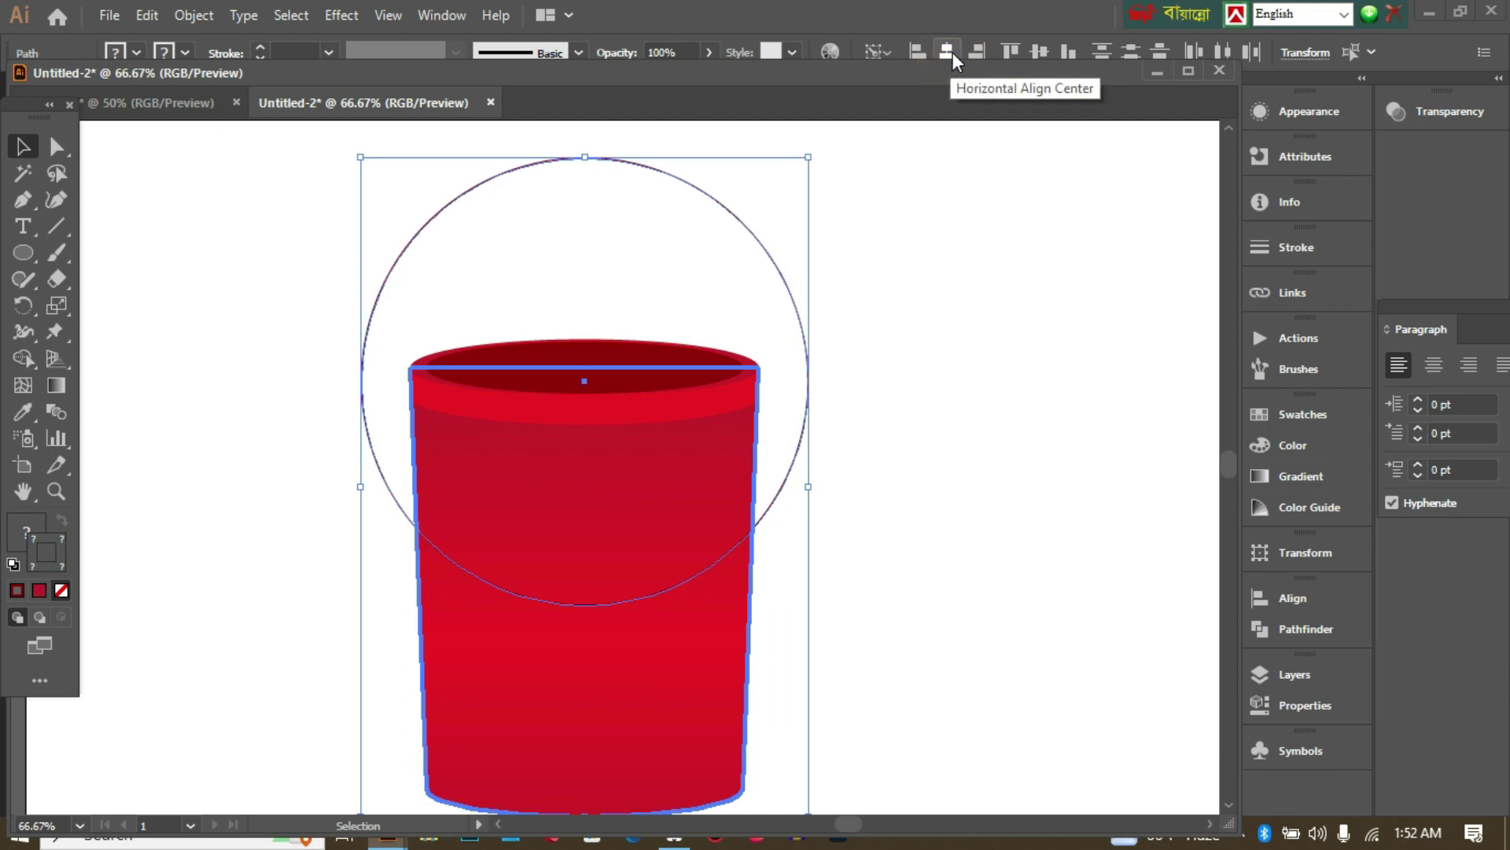
click(1038, 52)
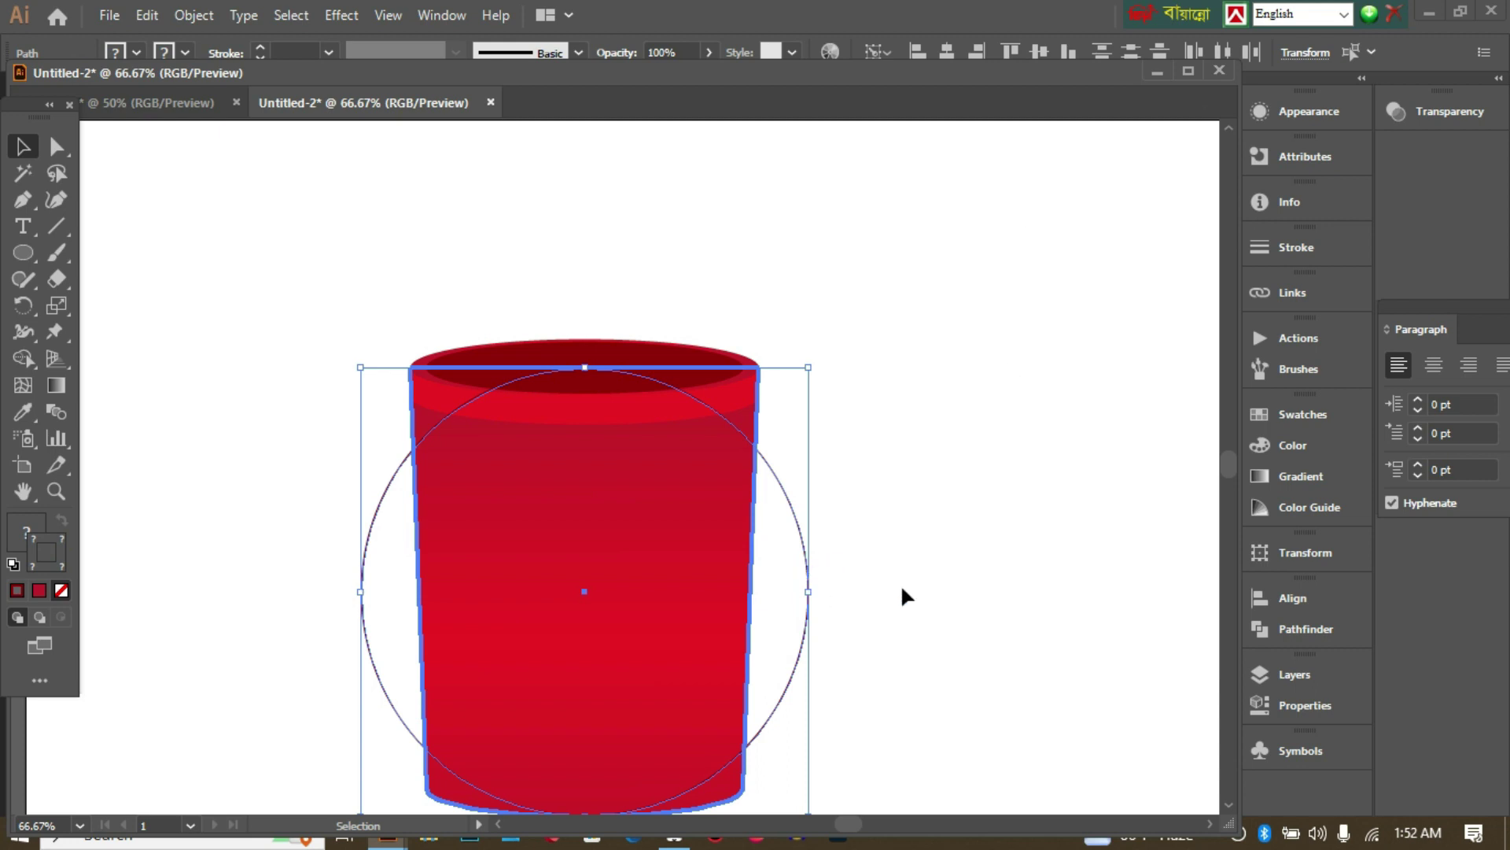
scroll(903, 597, down, 3)
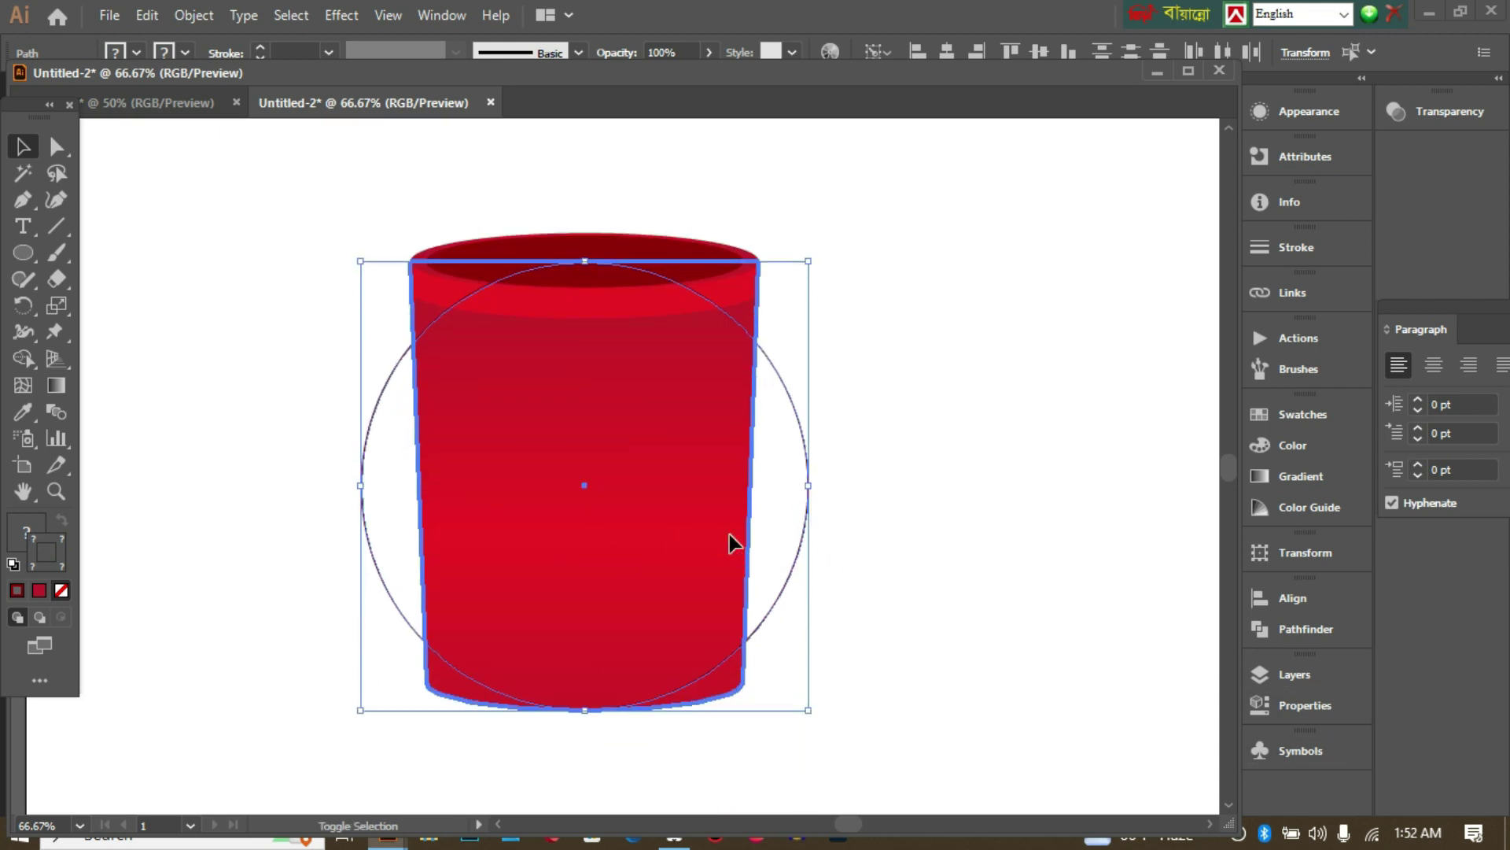
key(shift+Up)
key(shift+Up)
key(shift+Up)
key(shift+Up)
key(shift+Up)
key(shift+Up)
key(shift+Up)
key(shift+Down)
key(shift+Down)
key(shift+Down)
key(shift+Down)
key(shift+Down)
key(shift+Down)
key(shift+Down)
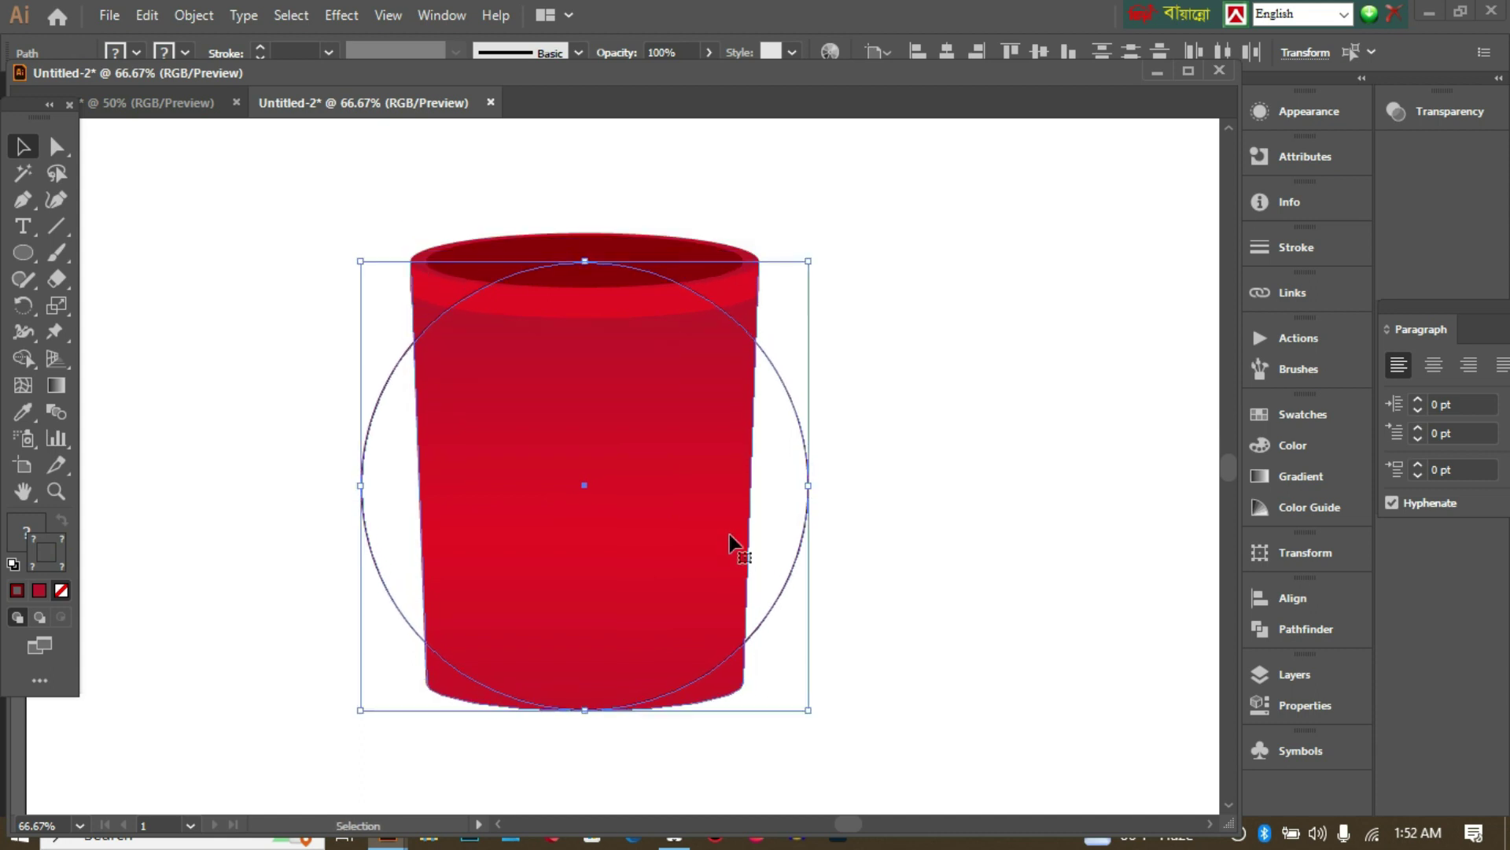
key(ctrl+z)
key(ctrl+shift+z)
click(914, 488)
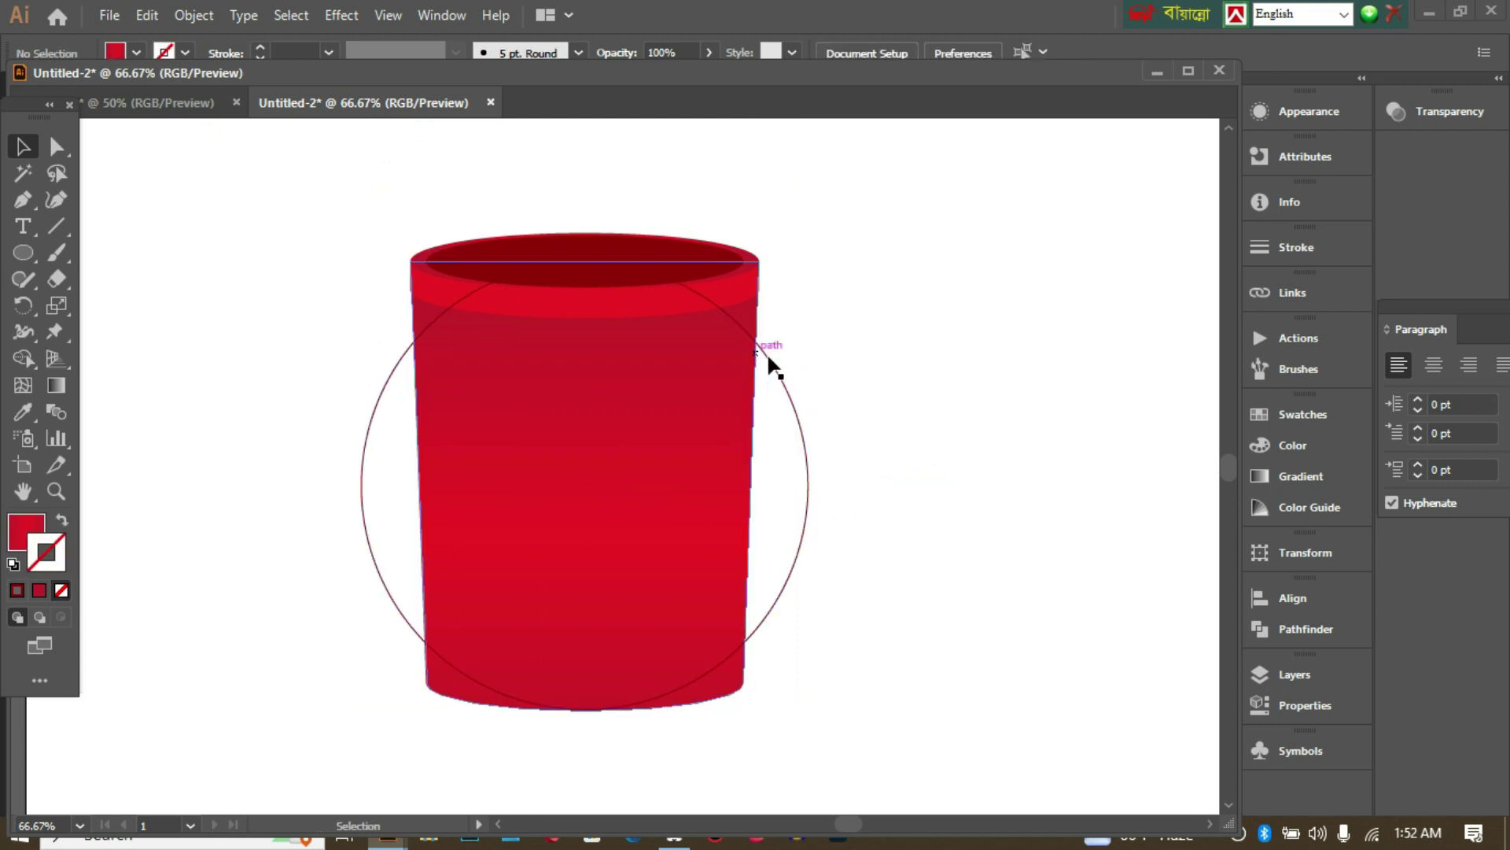
Nudge the handle circle straight up until its centre is about level with the bucket's rim.
click(786, 386)
key(shift+Up)
key(shift+Up)
key(shift+Up)
key(shift+Up)
key(shift+Up)
key(shift+Up)
key(shift+Up)
key(shift+Up)
key(shift+Up)
key(shift+Up)
key(shift+Up)
key(shift+Up)
key(shift+Up)
key(shift+Up)
key(shift+Up)
key(shift+Up)
key(shift+Up)
key(shift+Up)
key(shift+Up)
key(shift+Up)
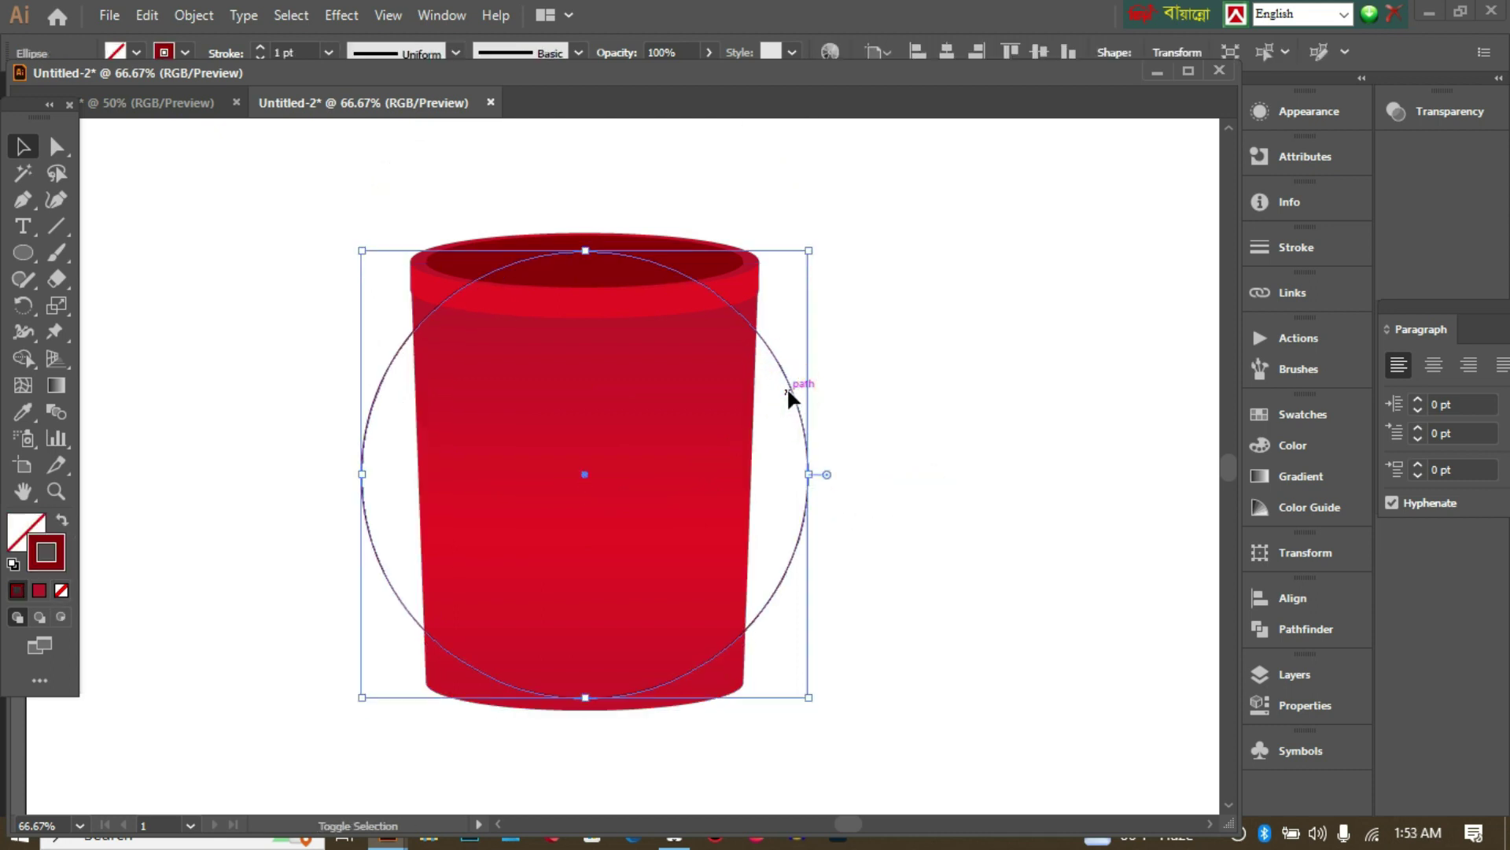
key(shift+Up)
key(shift+Up)
key(shift+Up)
key(shift+Up)
key(shift+Up)
key(shift+Up)
key(shift+Up)
key(shift+Up)
key(shift+Up)
key(shift+Up)
key(shift+Up)
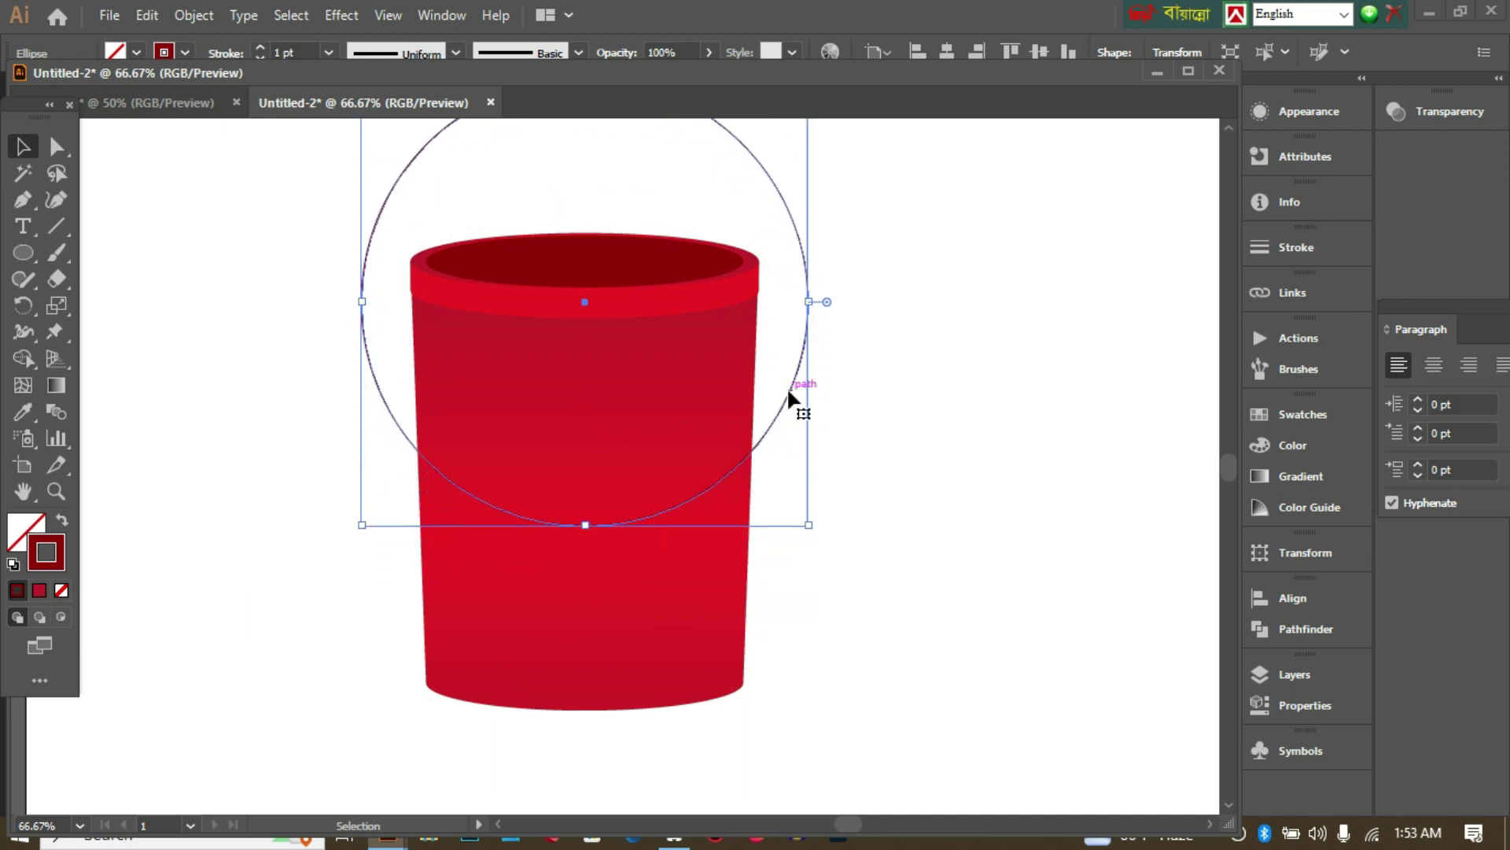
key(shift+Up)
key(shift+Up)
key(shift+Up)
key(shift+Up)
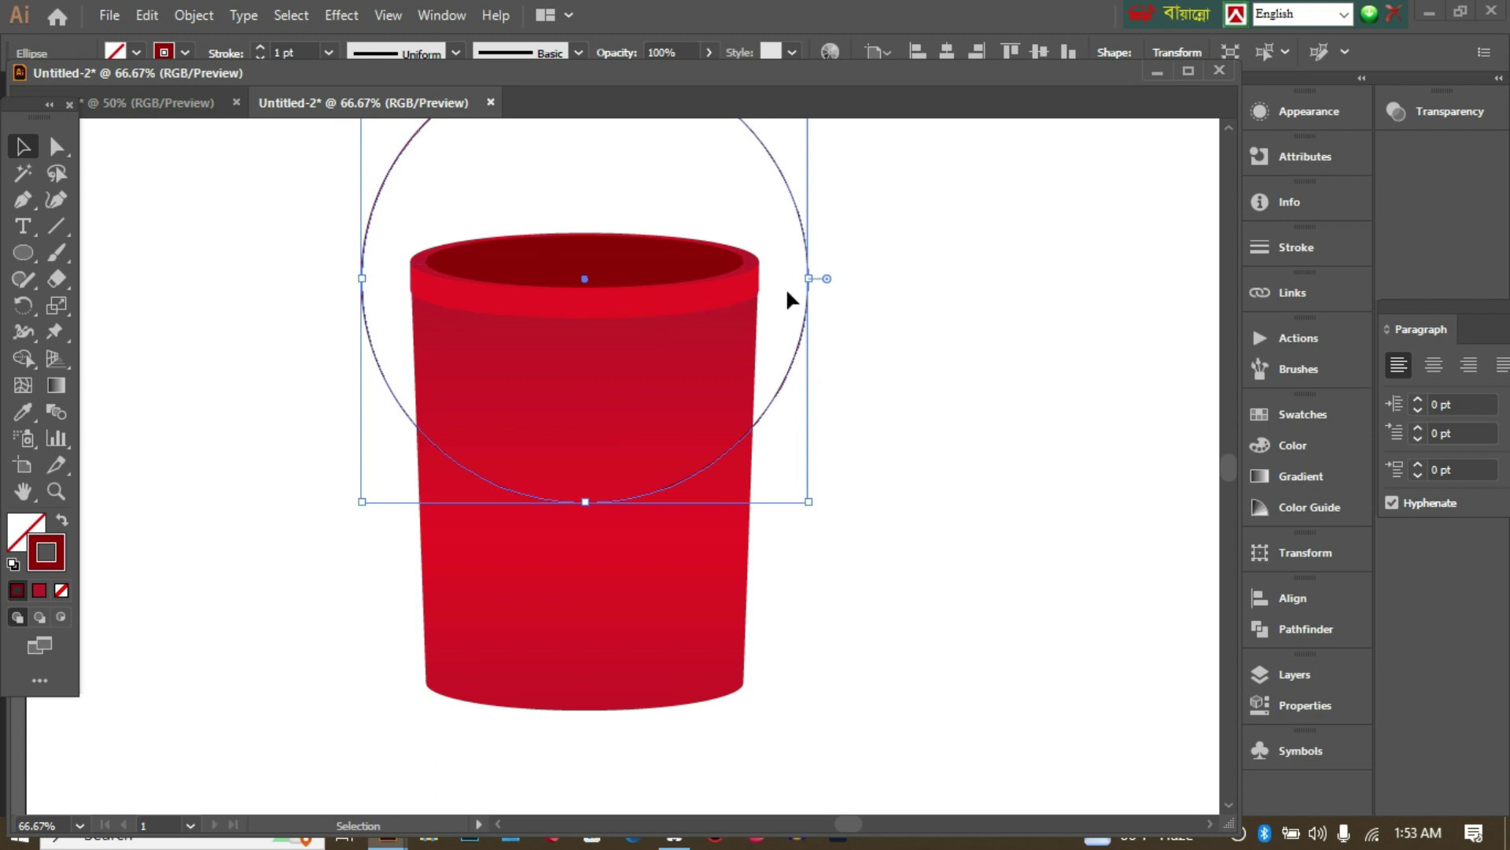
click(1032, 308)
scroll(838, 334, up, 1)
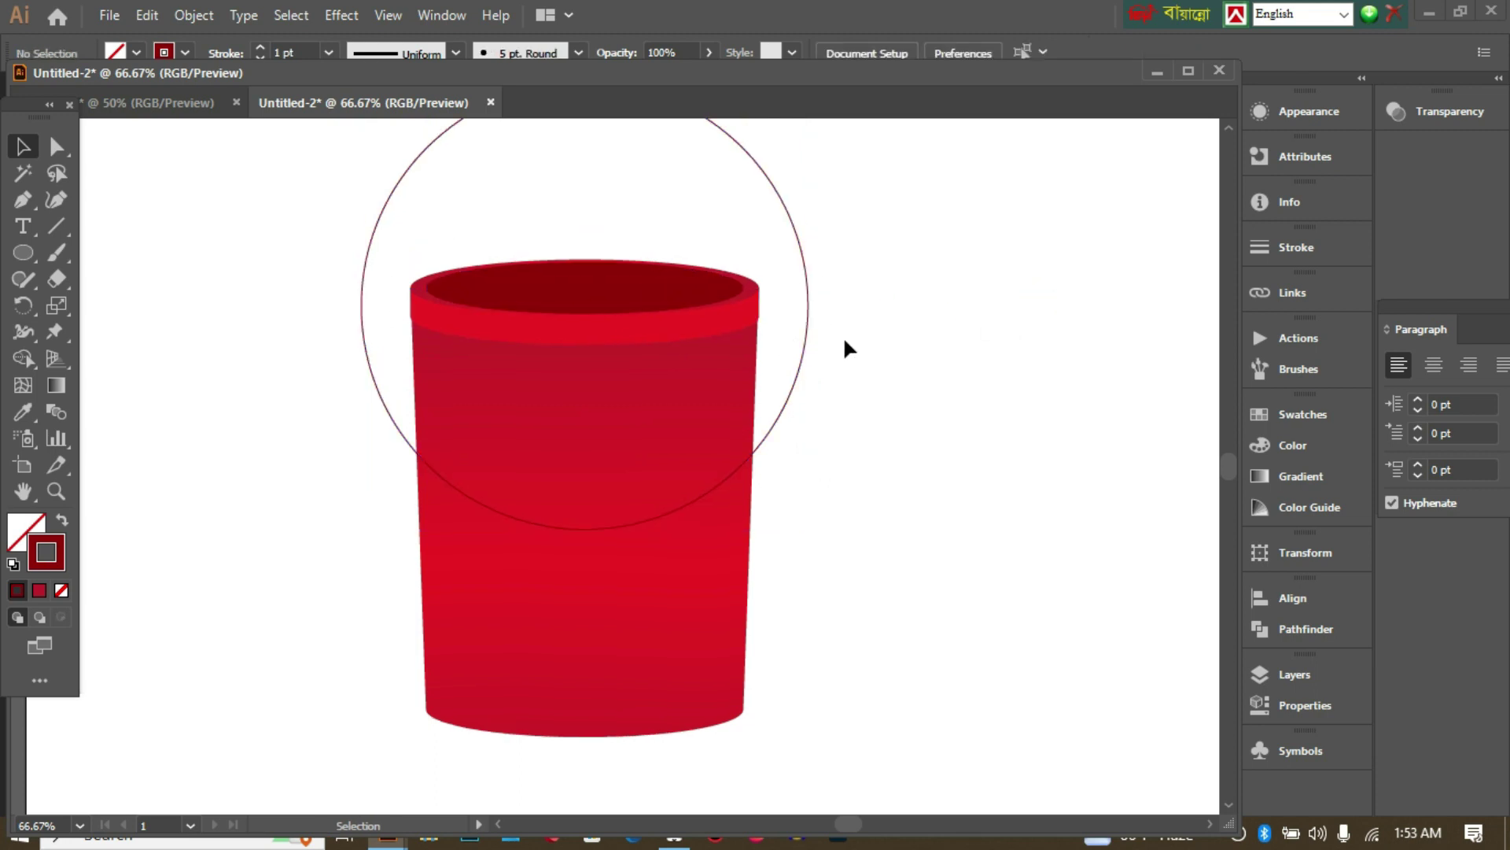
Shrink the handle circle slightly about its centre, closer to the bucket's sides, and stretch its lower edge down a little.
drag(329, 175, 817, 252)
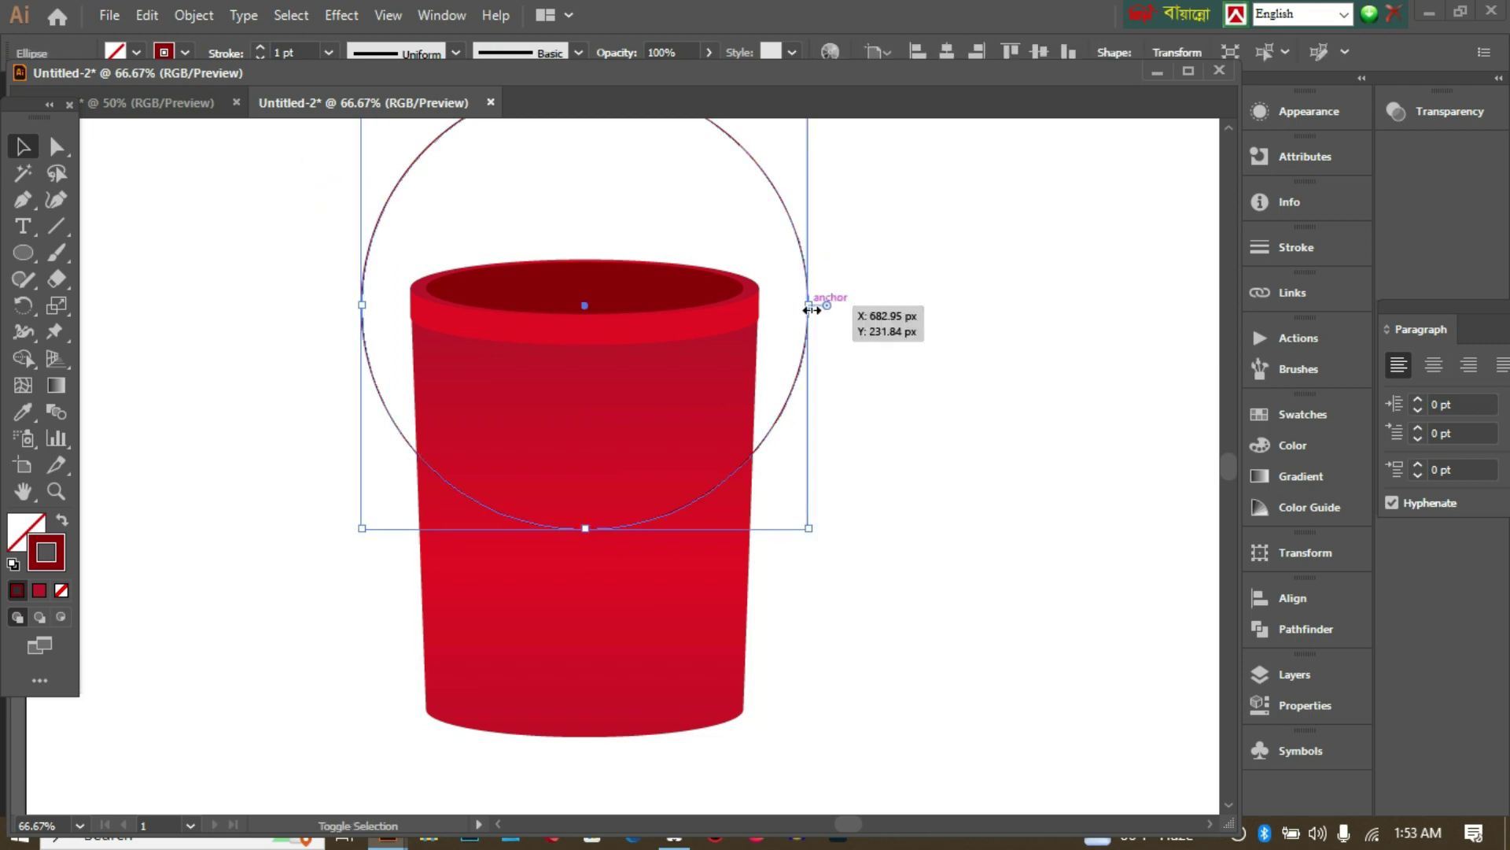
drag(810, 307, 792, 307)
click(894, 318)
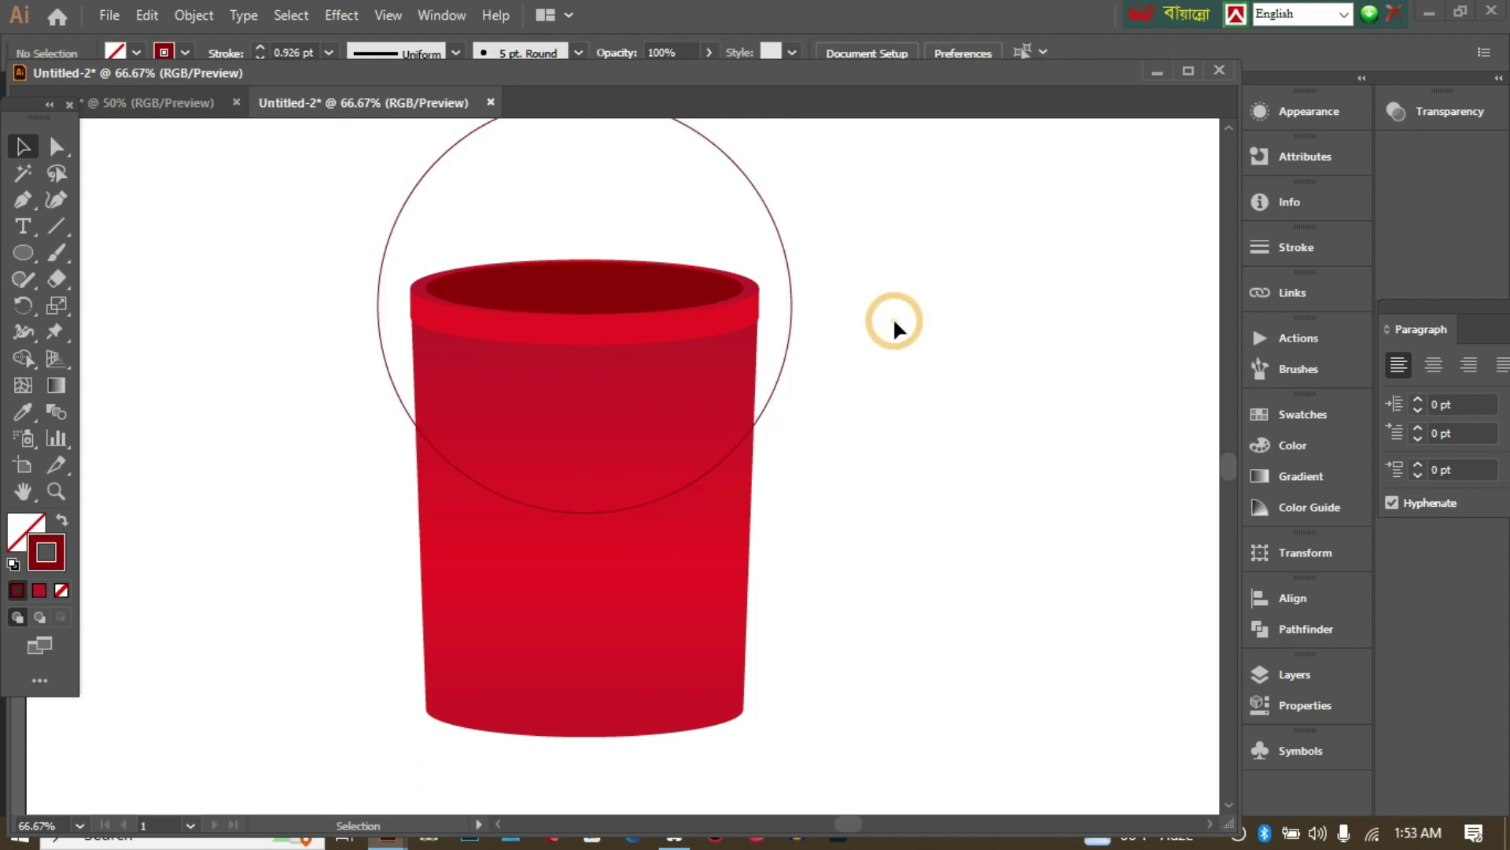
click(550, 511)
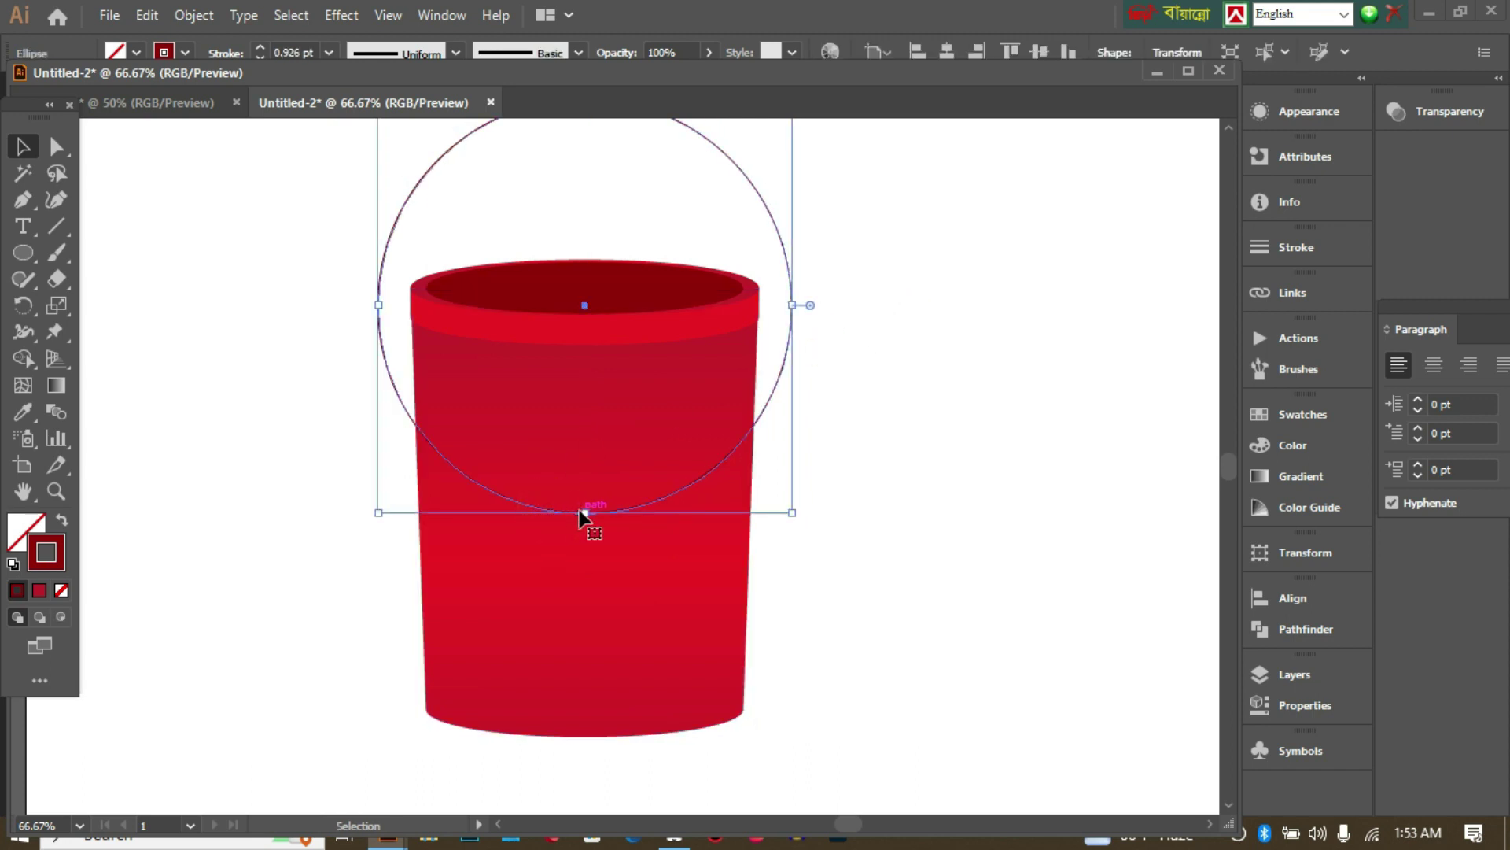
drag(588, 513, 587, 543)
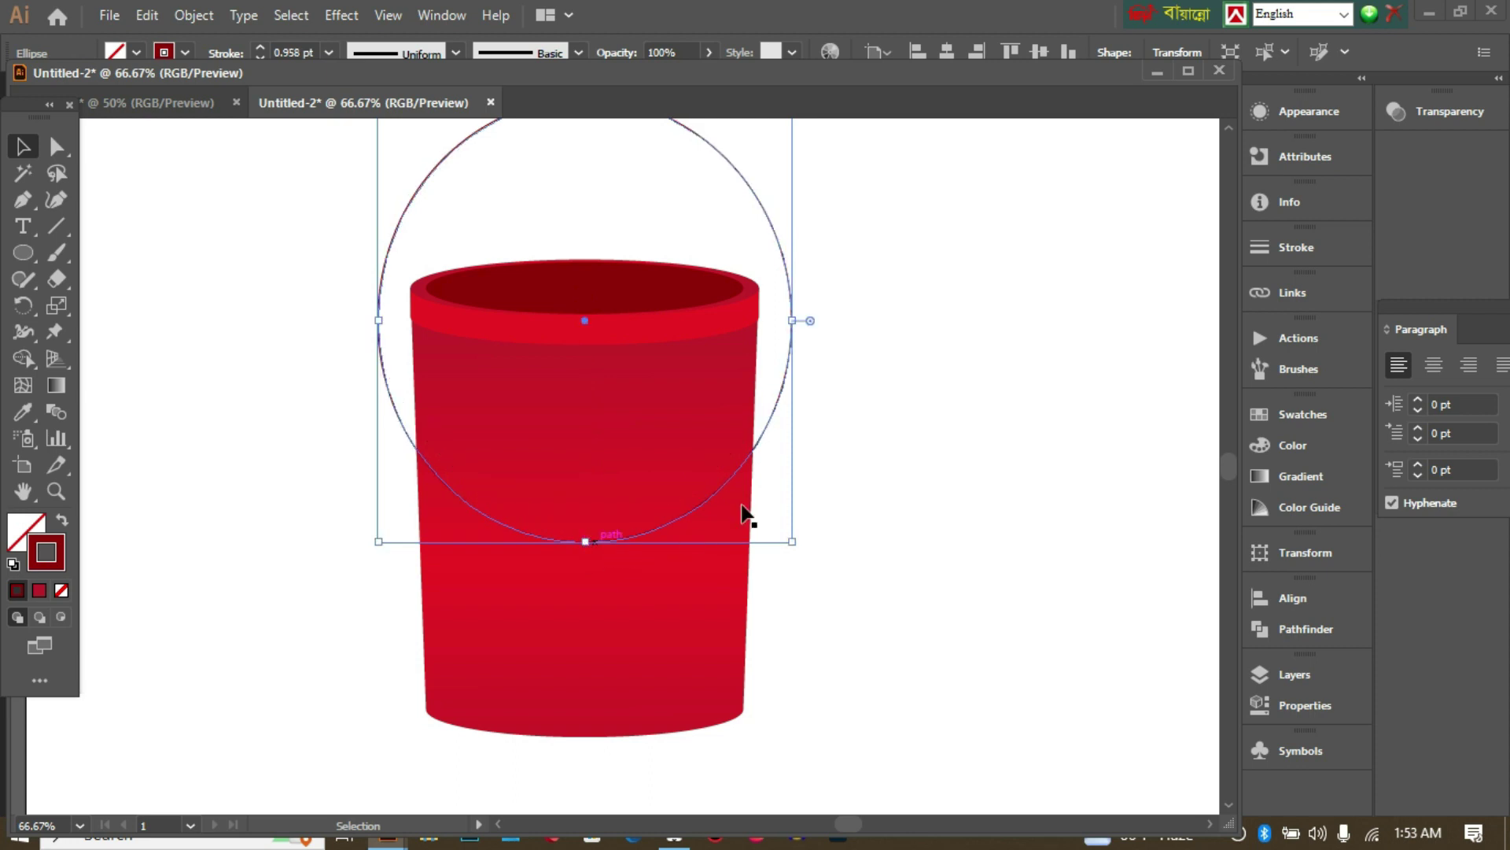
click(906, 470)
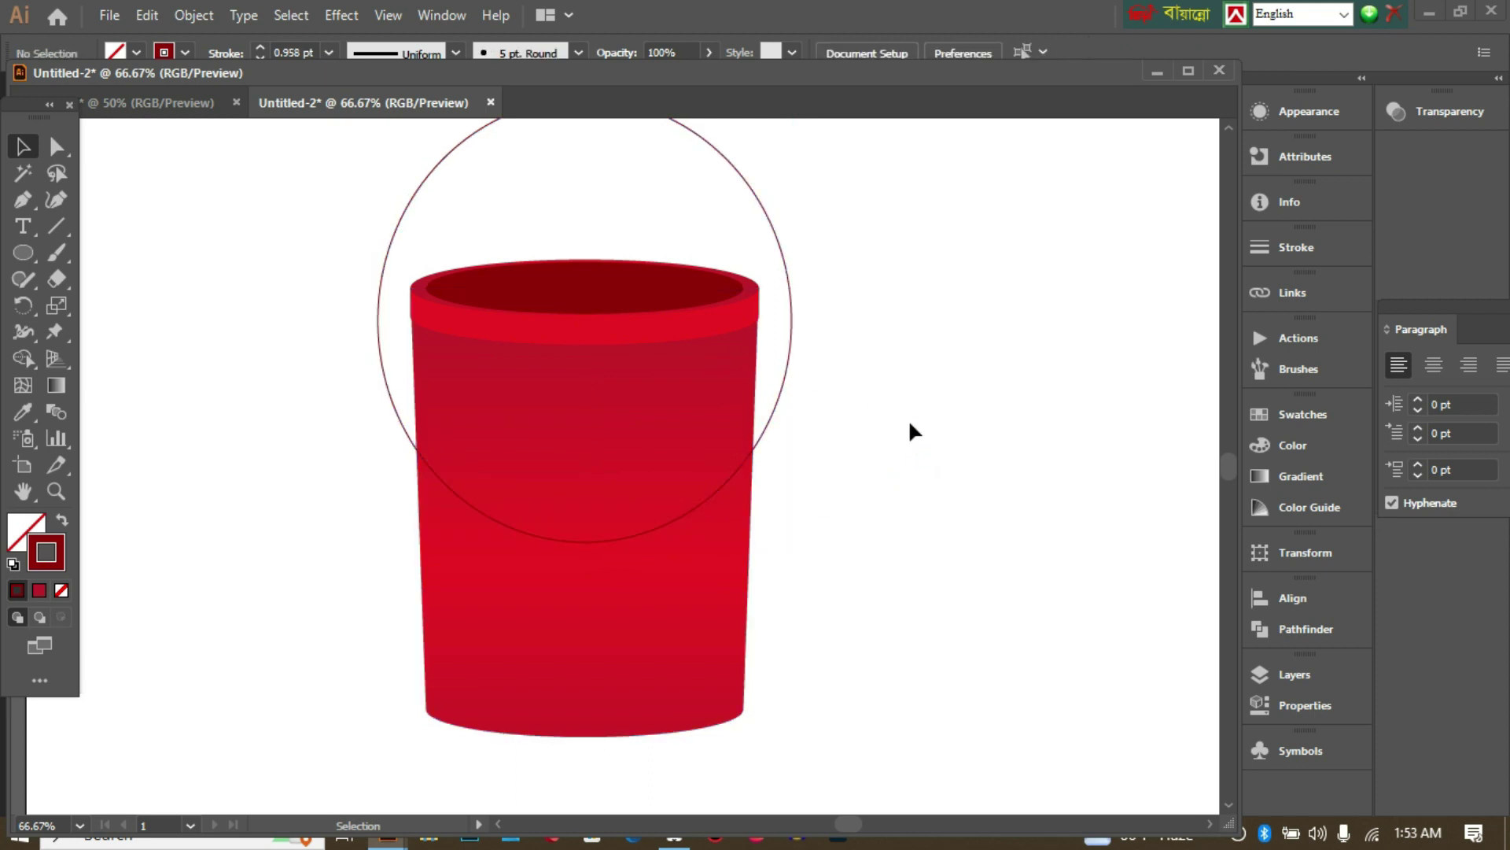
Delete the circle's top anchor point so that only its lower half is left as the handle arc.
scroll(116, 246, up, 2)
click(56, 147)
drag(336, 168, 800, 295)
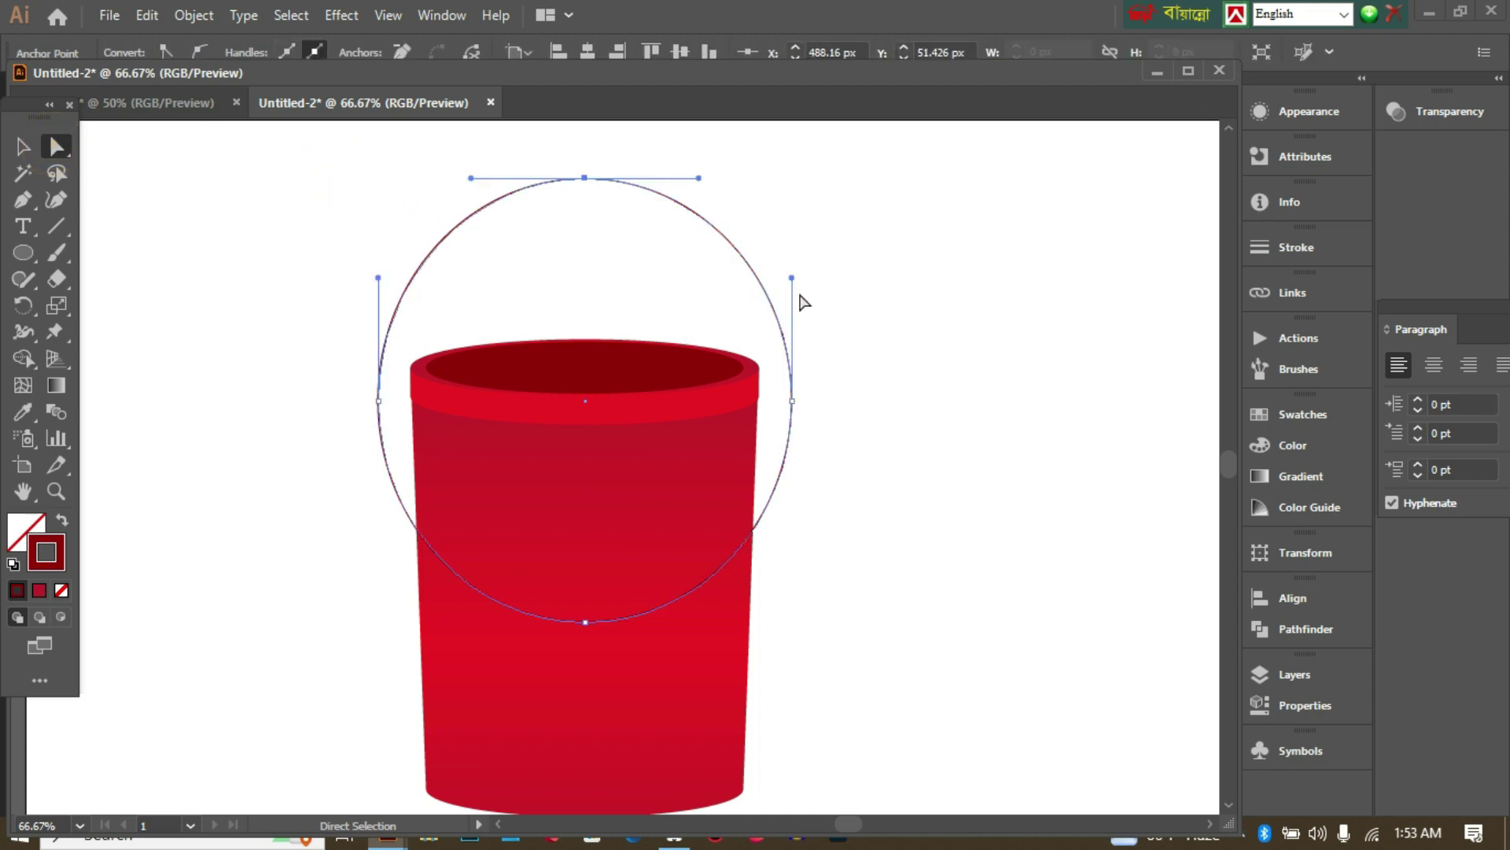
key(Delete)
click(707, 291)
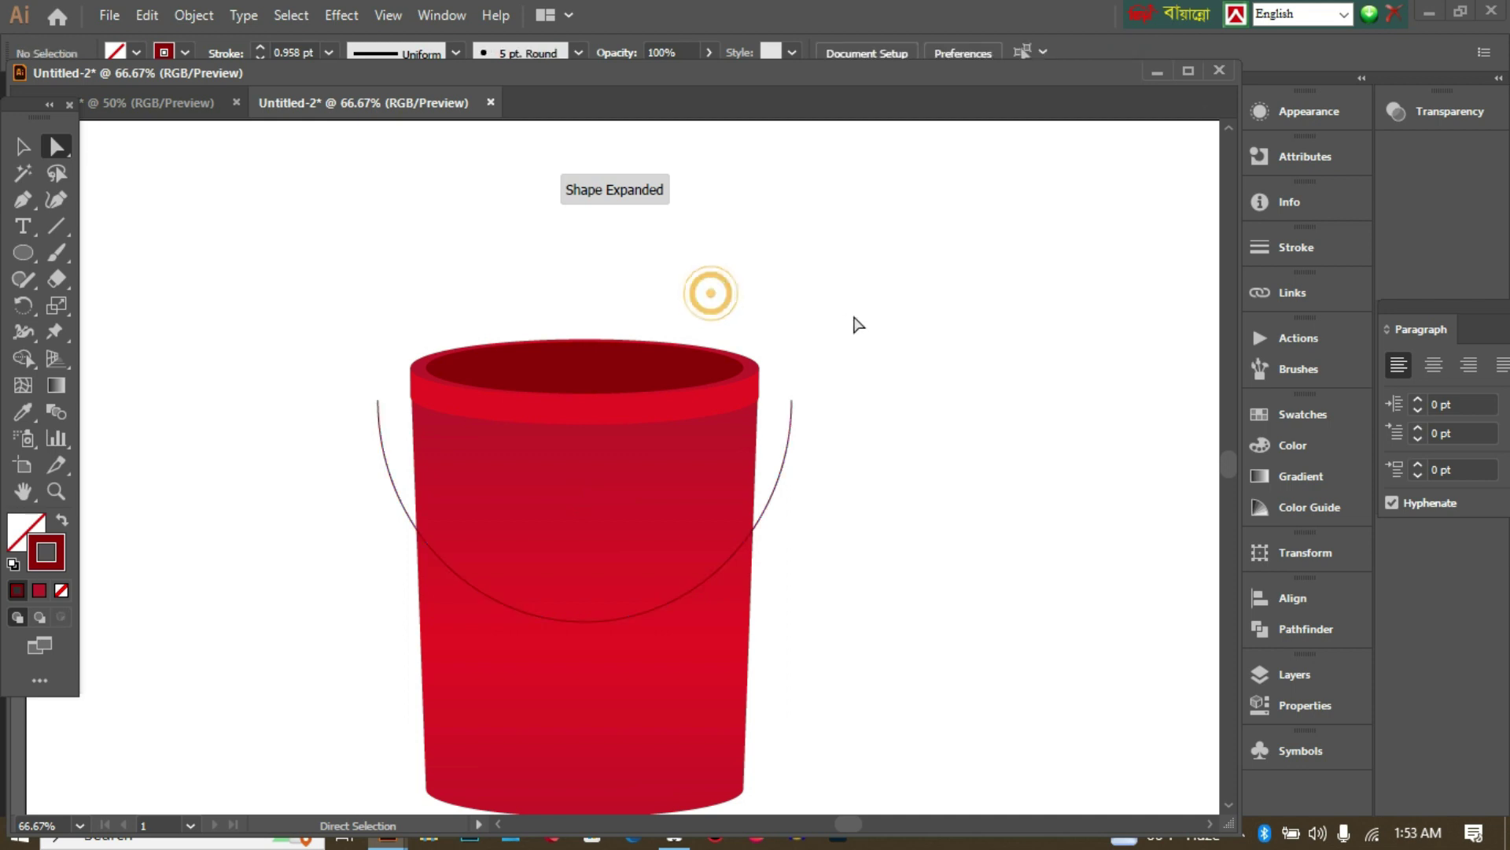
Set the stroke weight of the handle arc to 10 pt.
click(790, 439)
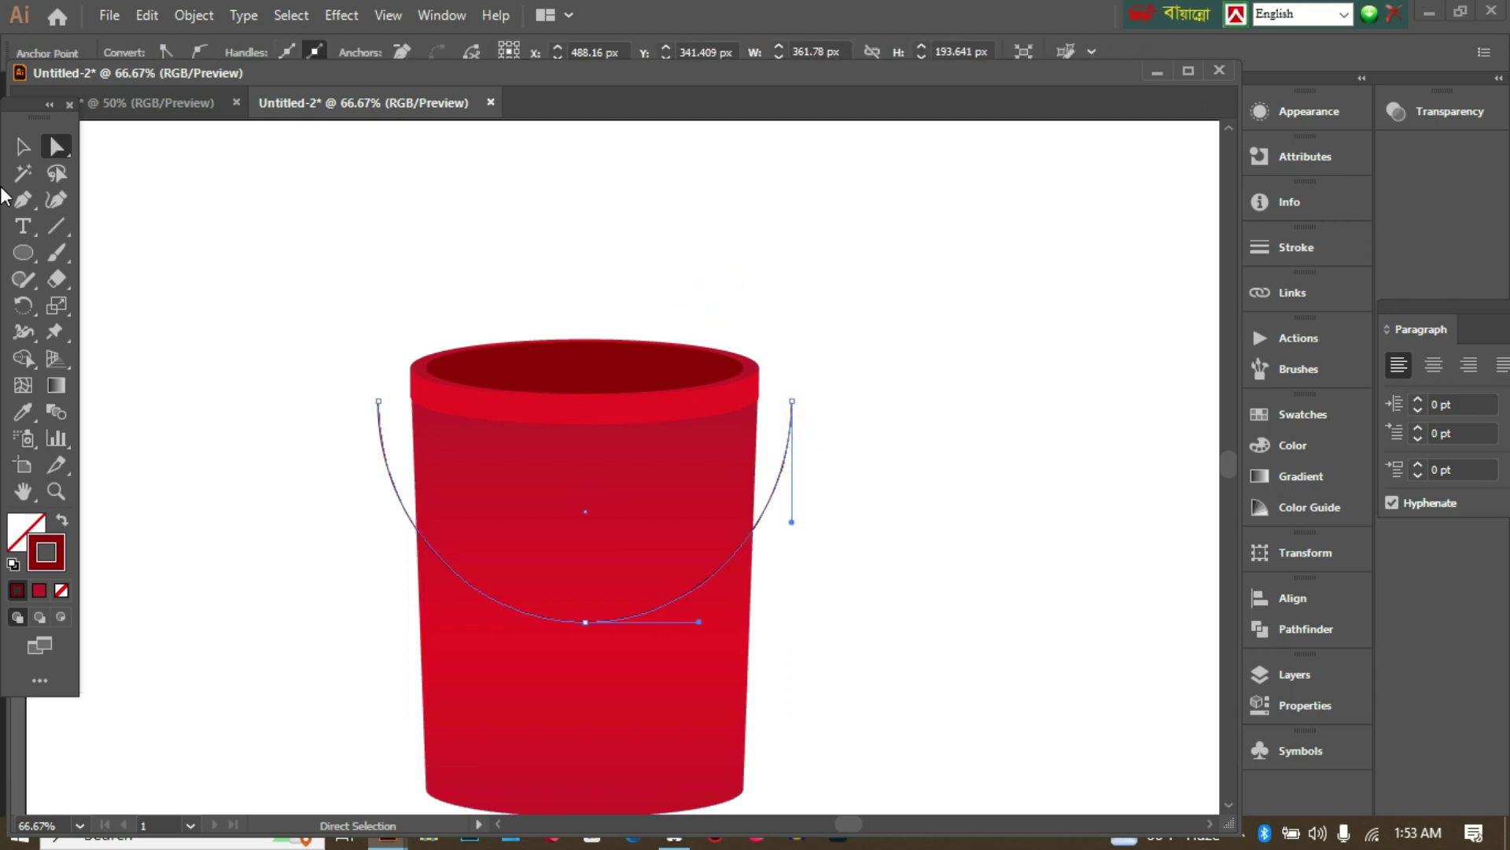
click(22, 146)
click(167, 236)
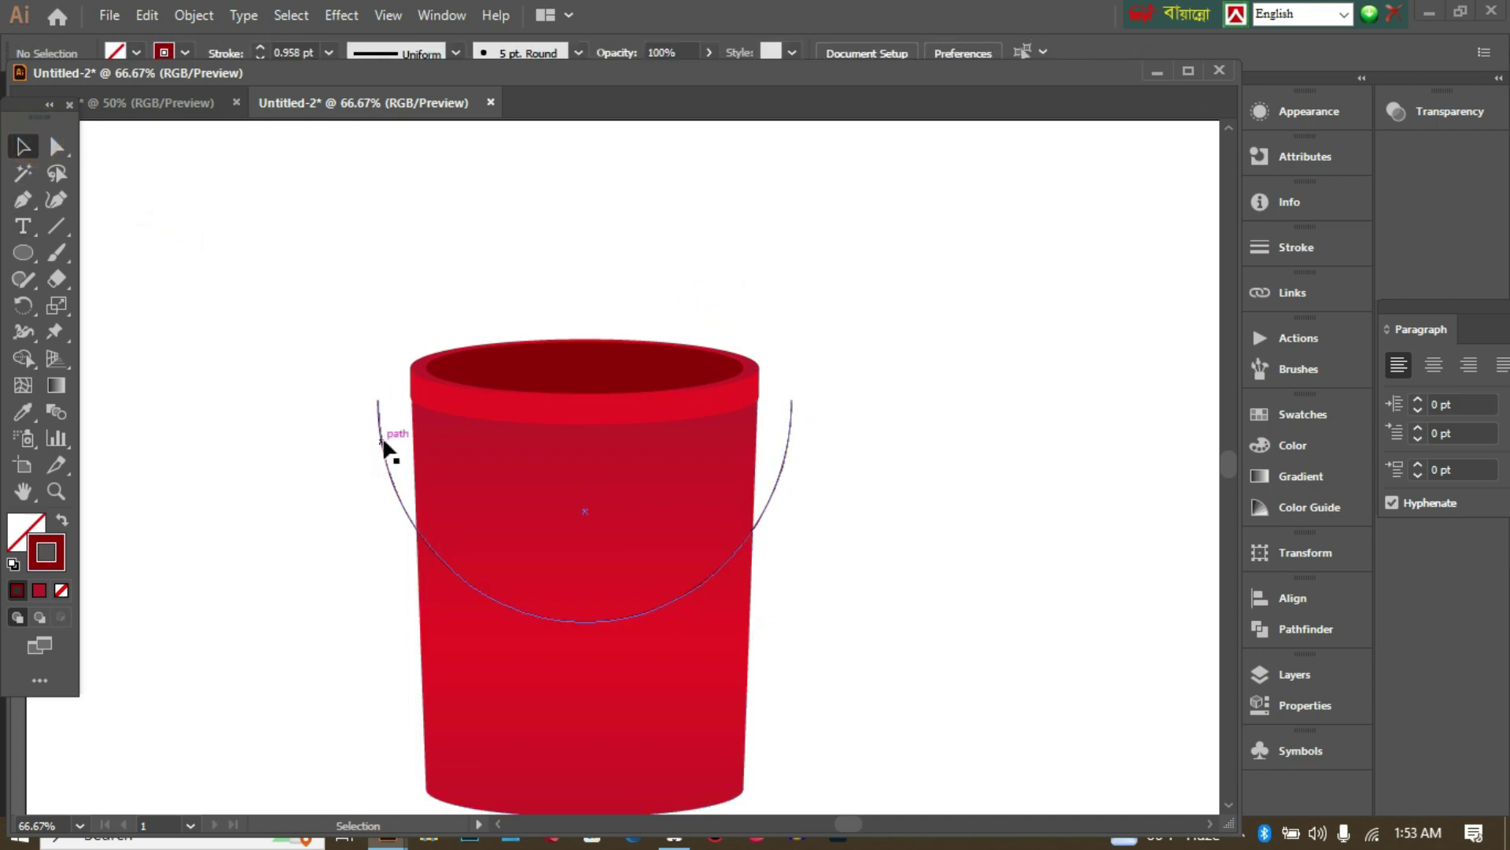
click(379, 437)
click(256, 47)
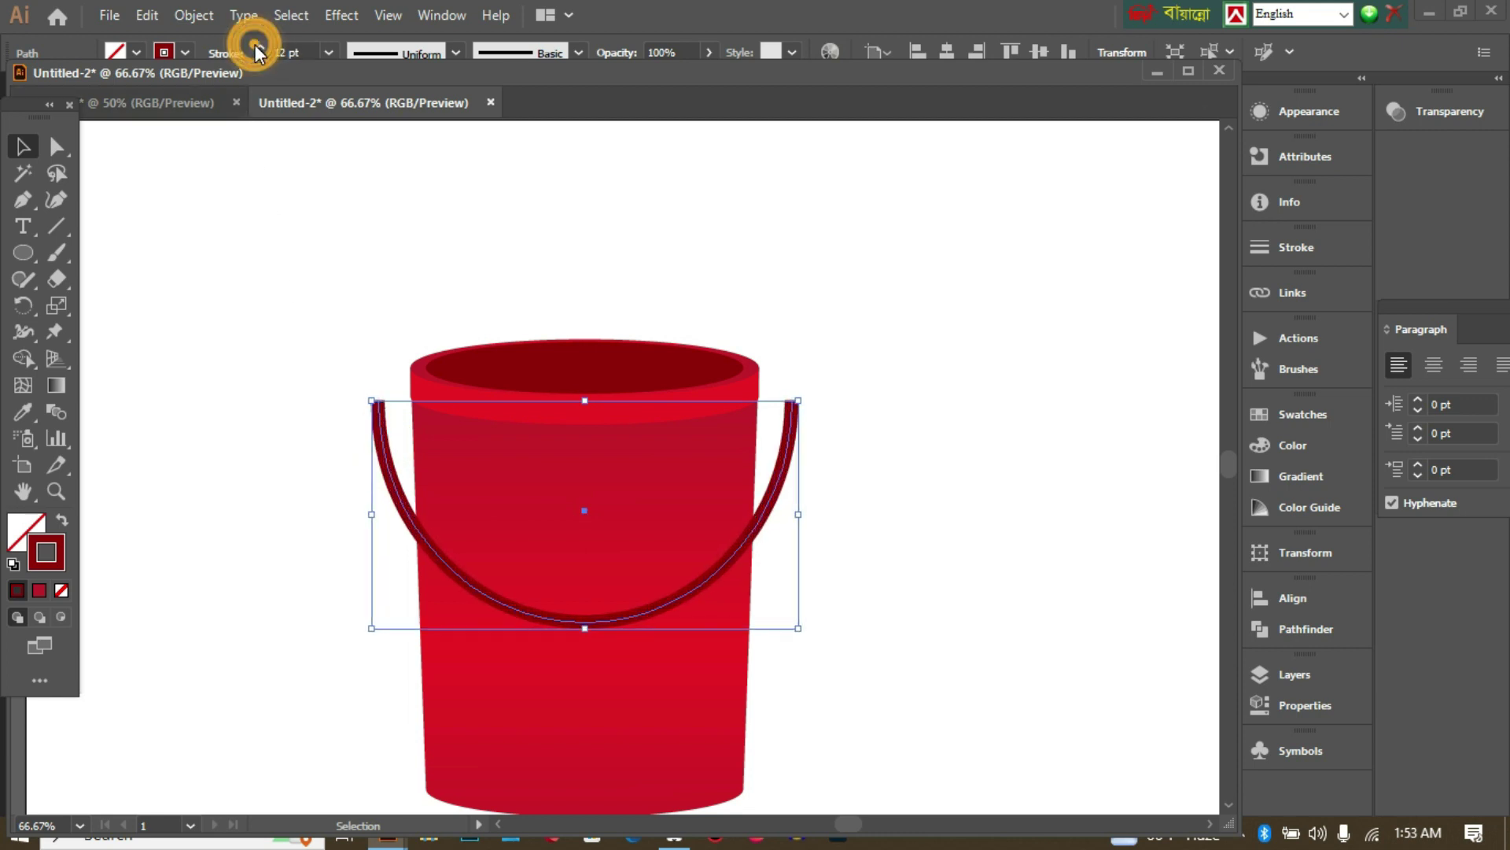
click(260, 58)
click(260, 57)
click(259, 56)
click(305, 186)
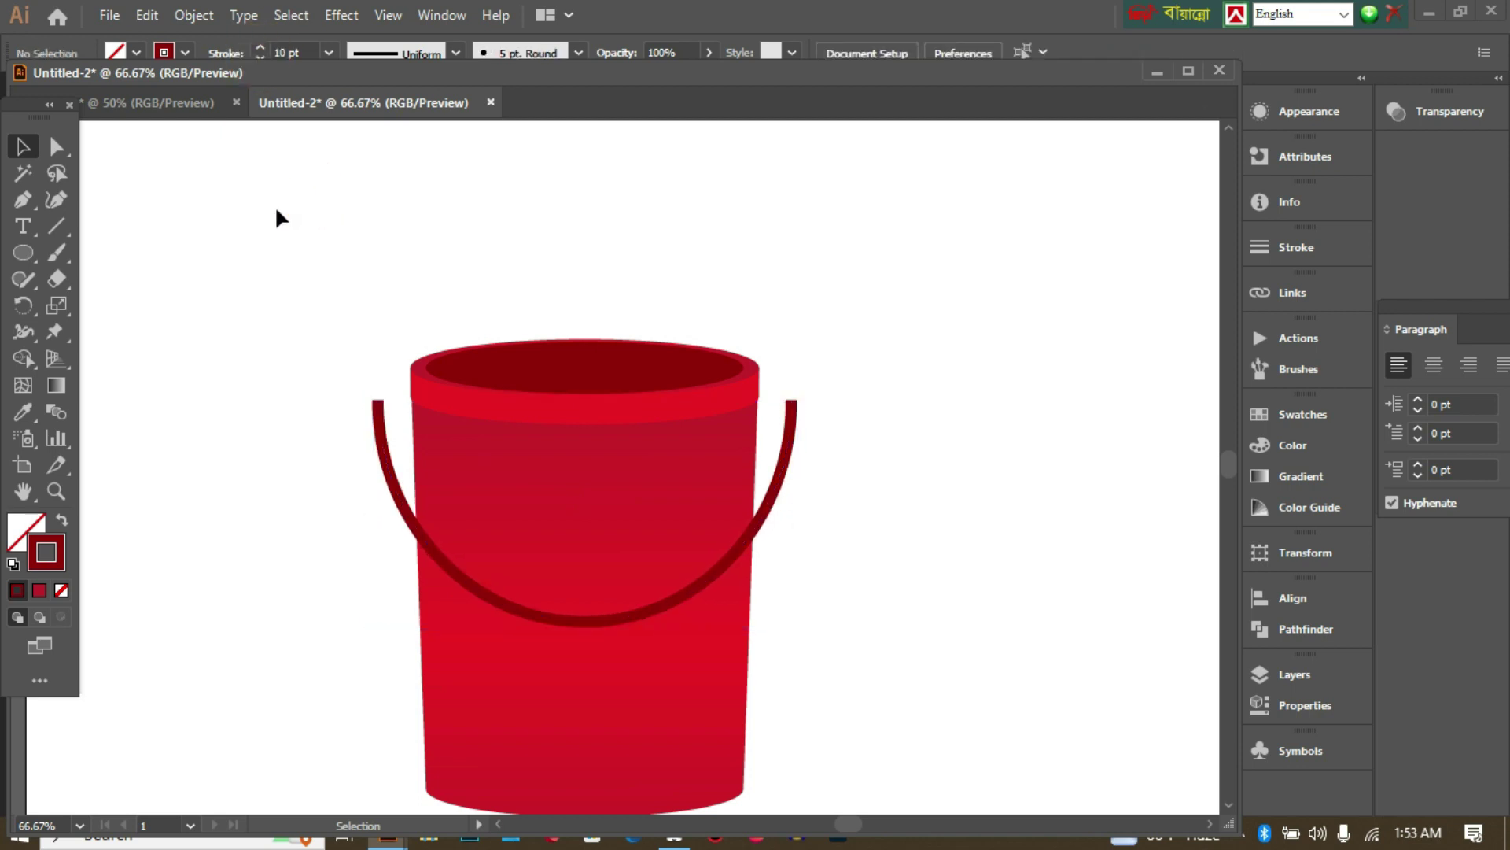
Draw a thin horizontal rectangle from the handle's left end onto the bucket's rim, with a dark red fill and no stroke.
click(36, 244)
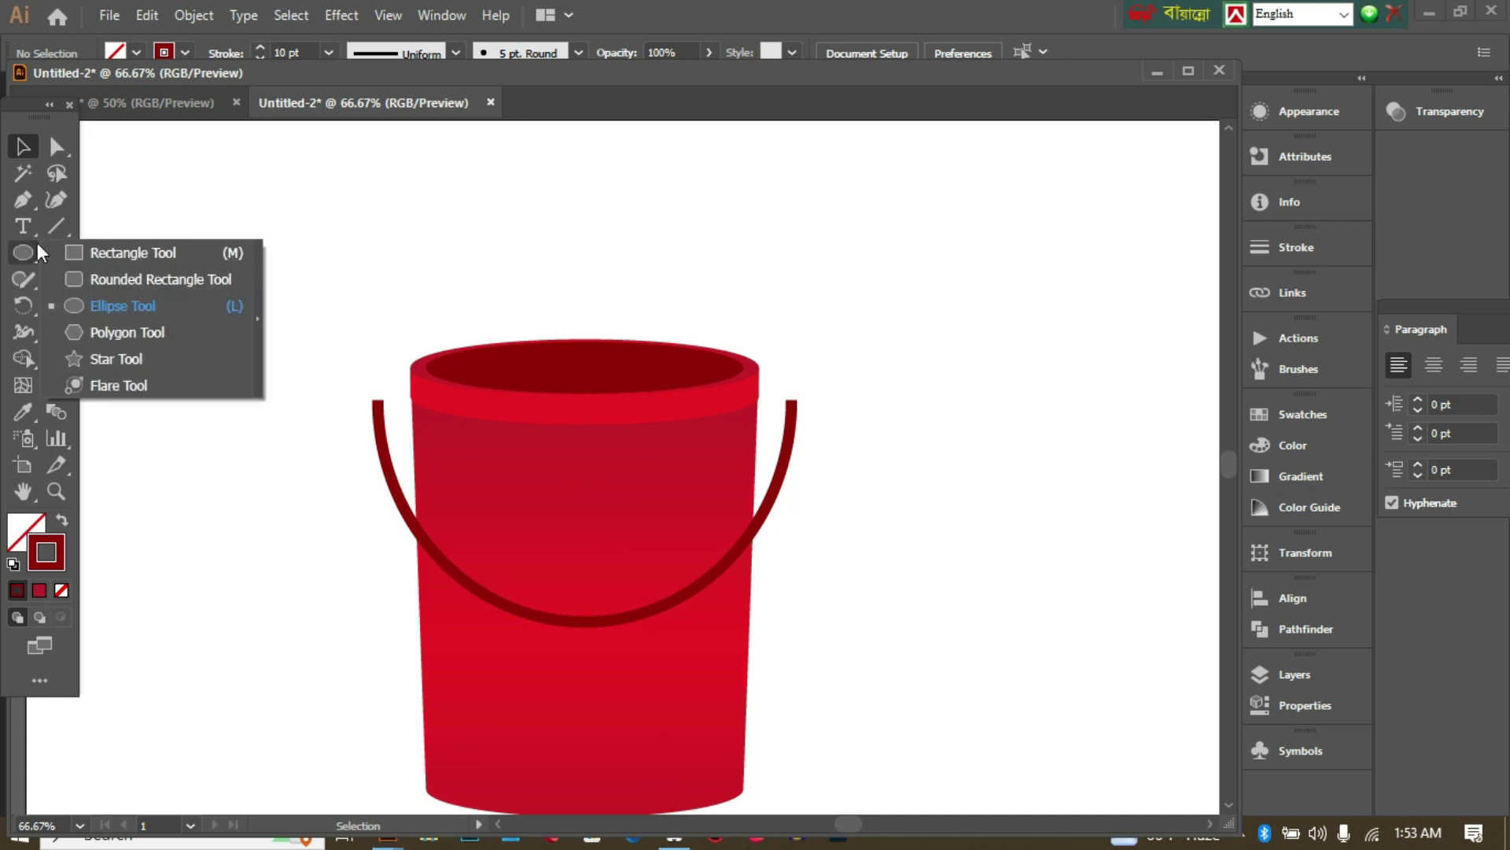
click(105, 248)
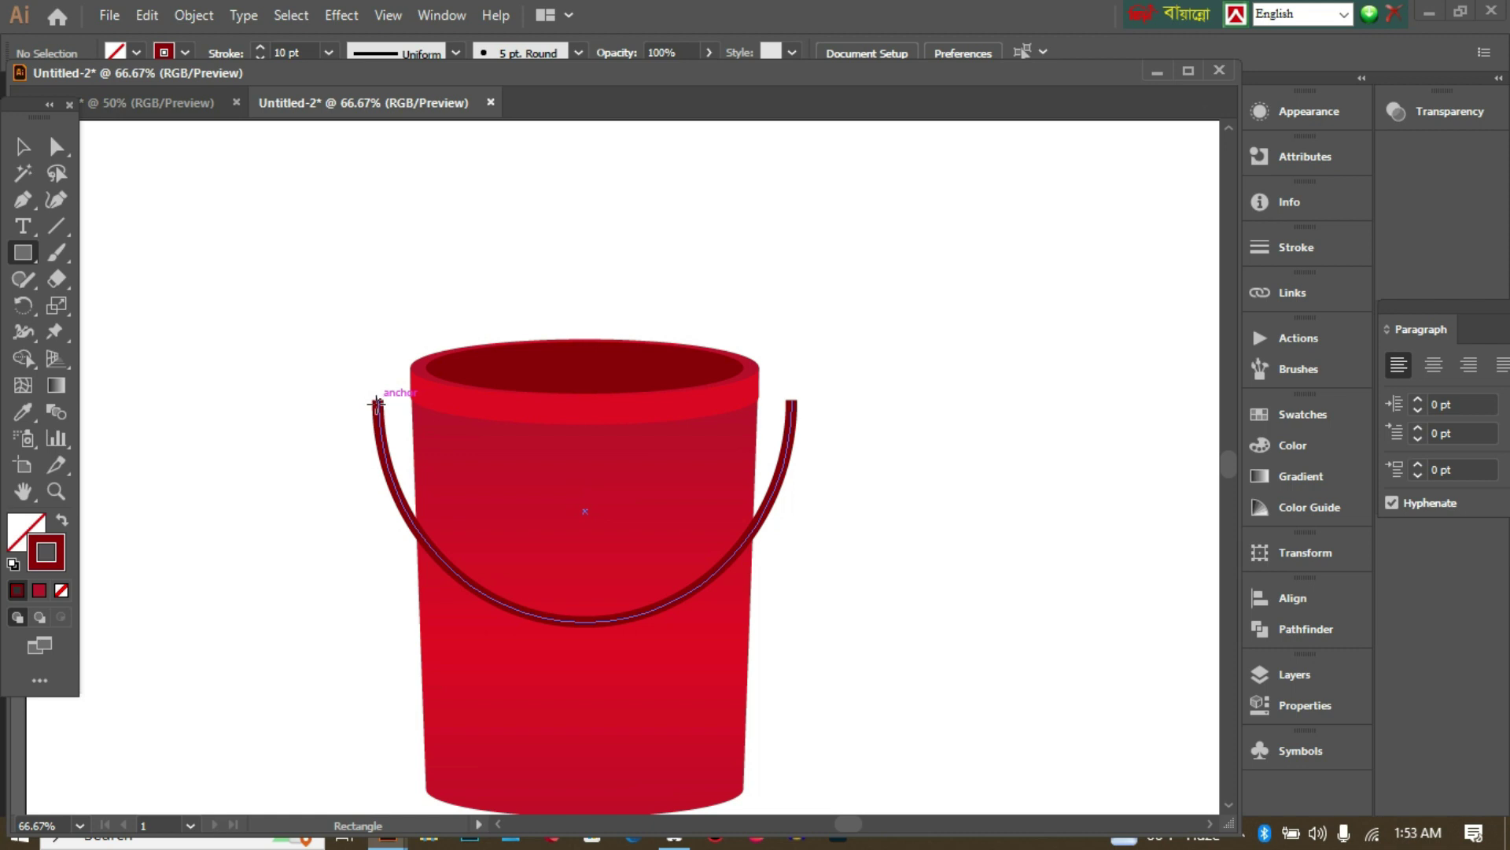
drag(377, 402, 443, 417)
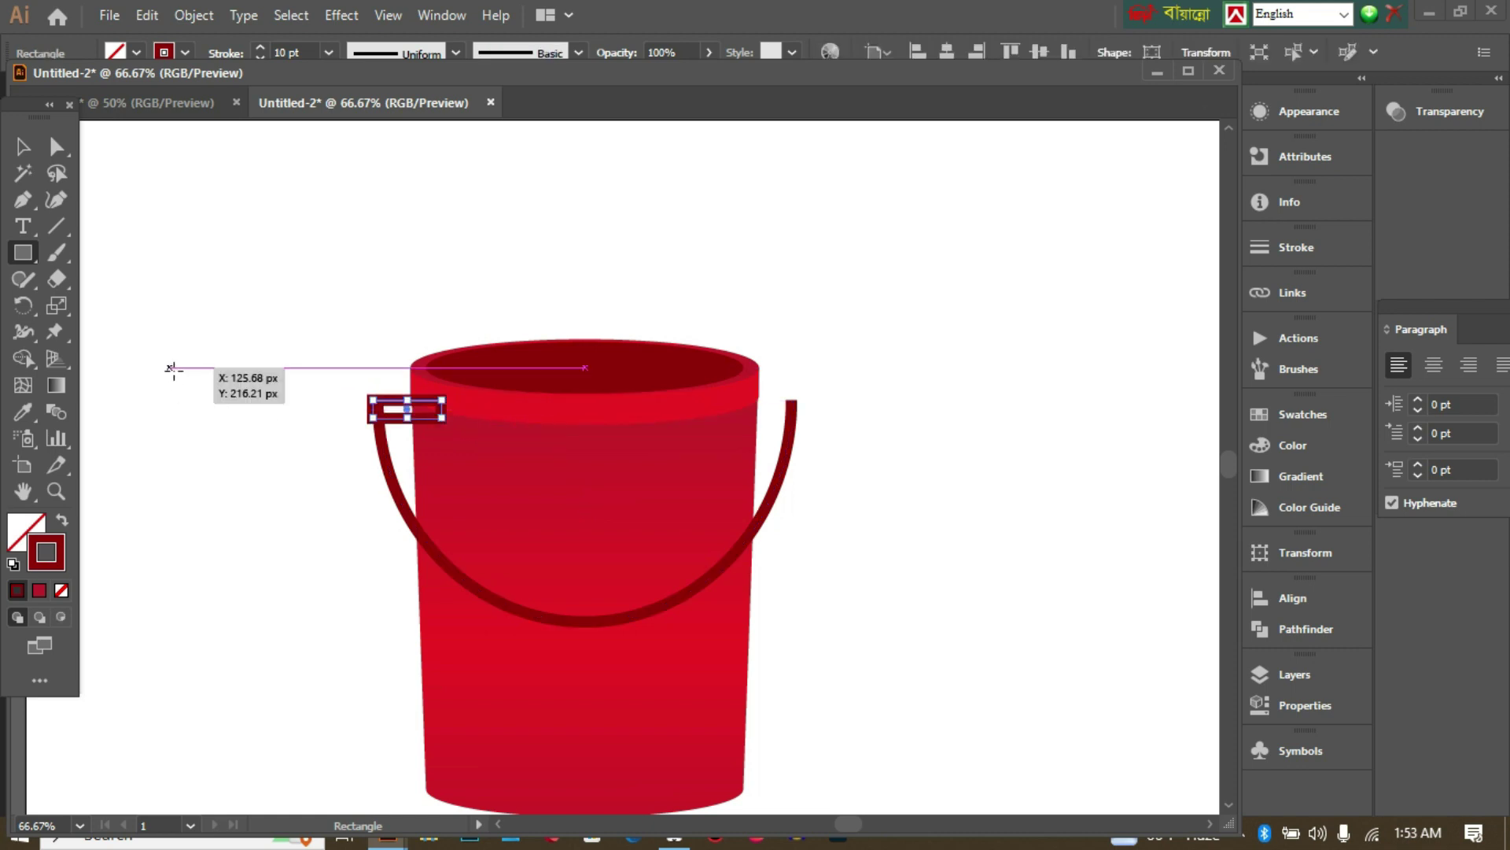
click(23, 146)
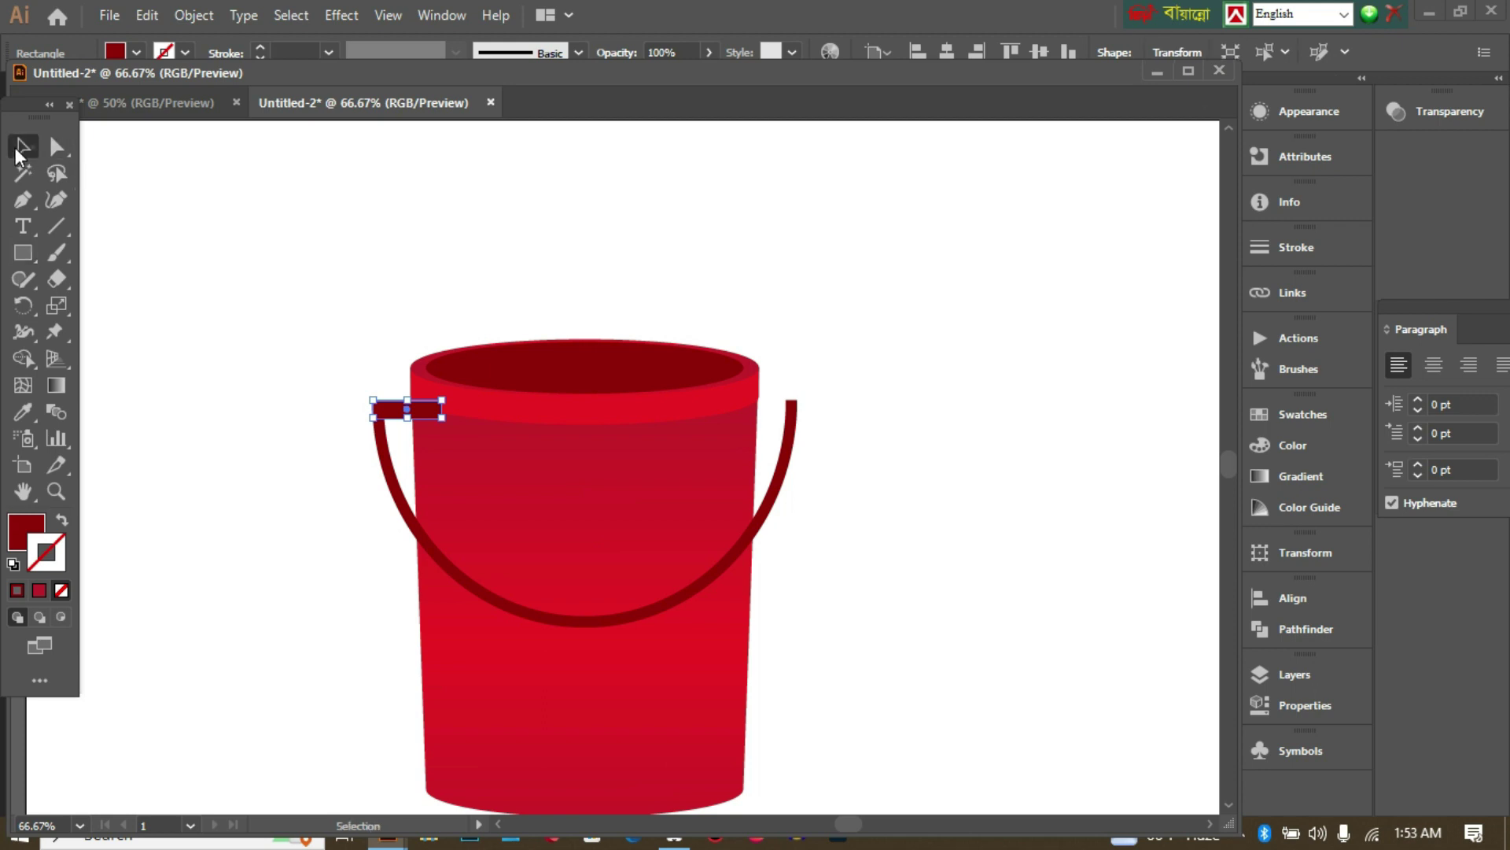
click(270, 263)
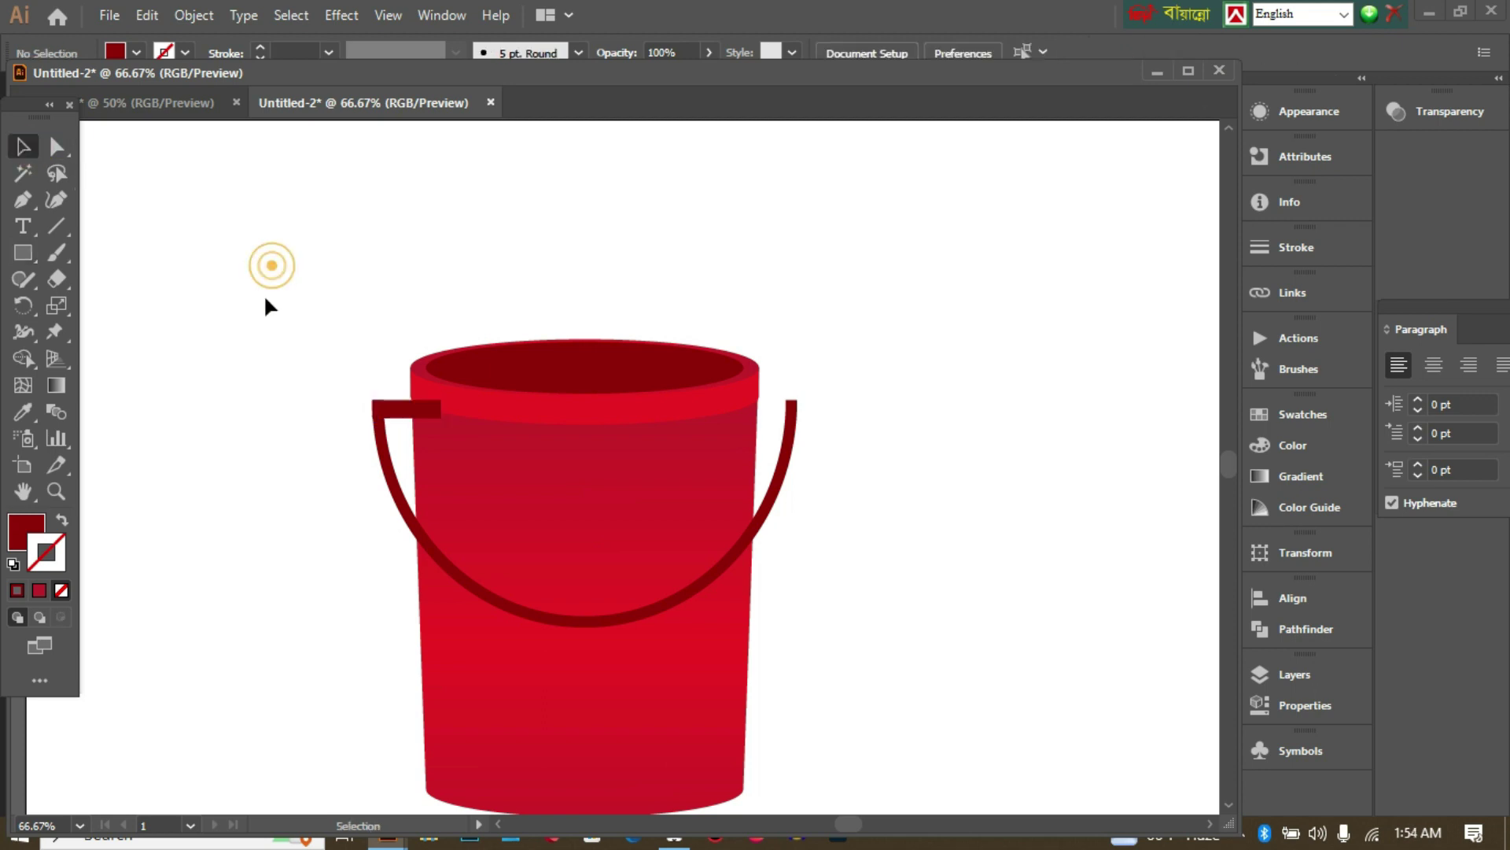
Duplicate the small dark red rectangle to the handle's right end, overlapping the bucket's rim.
click(396, 415)
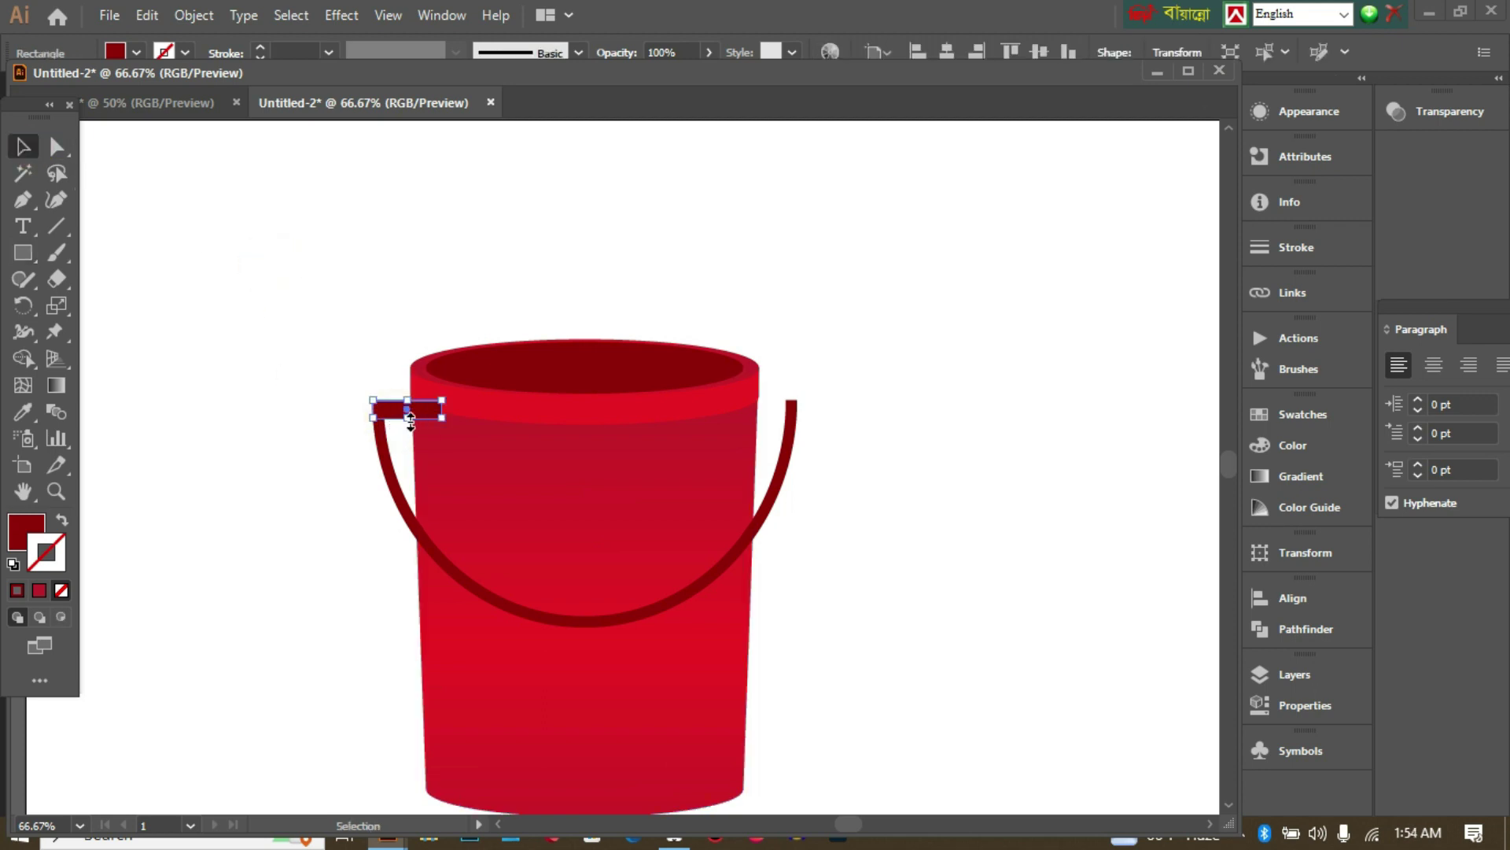
key(ctrl+shift+b)
key(ctrl+shift+b)
click(281, 376)
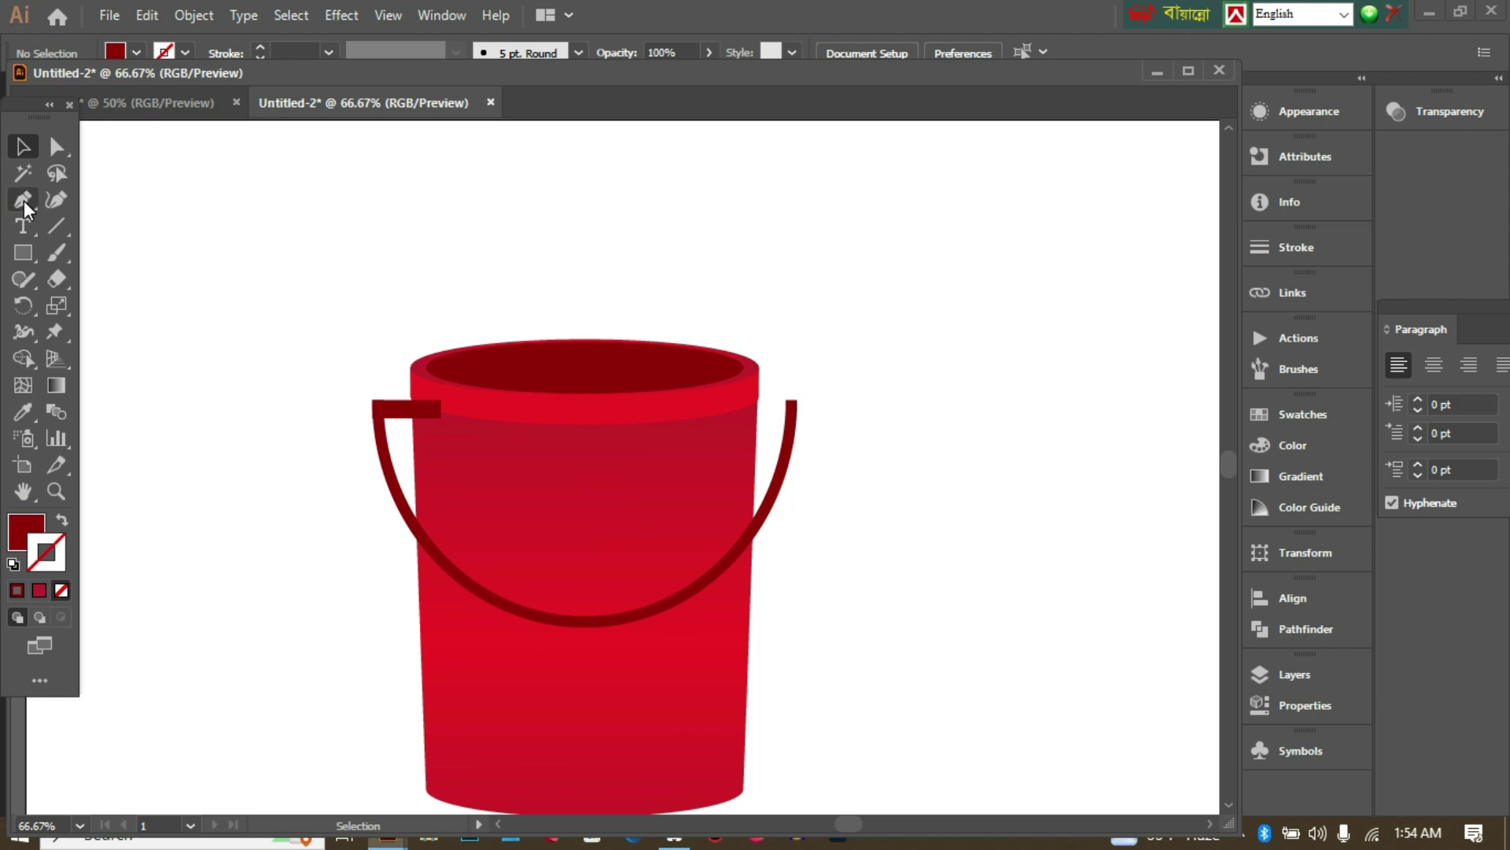
drag(419, 415, 773, 430)
click(905, 439)
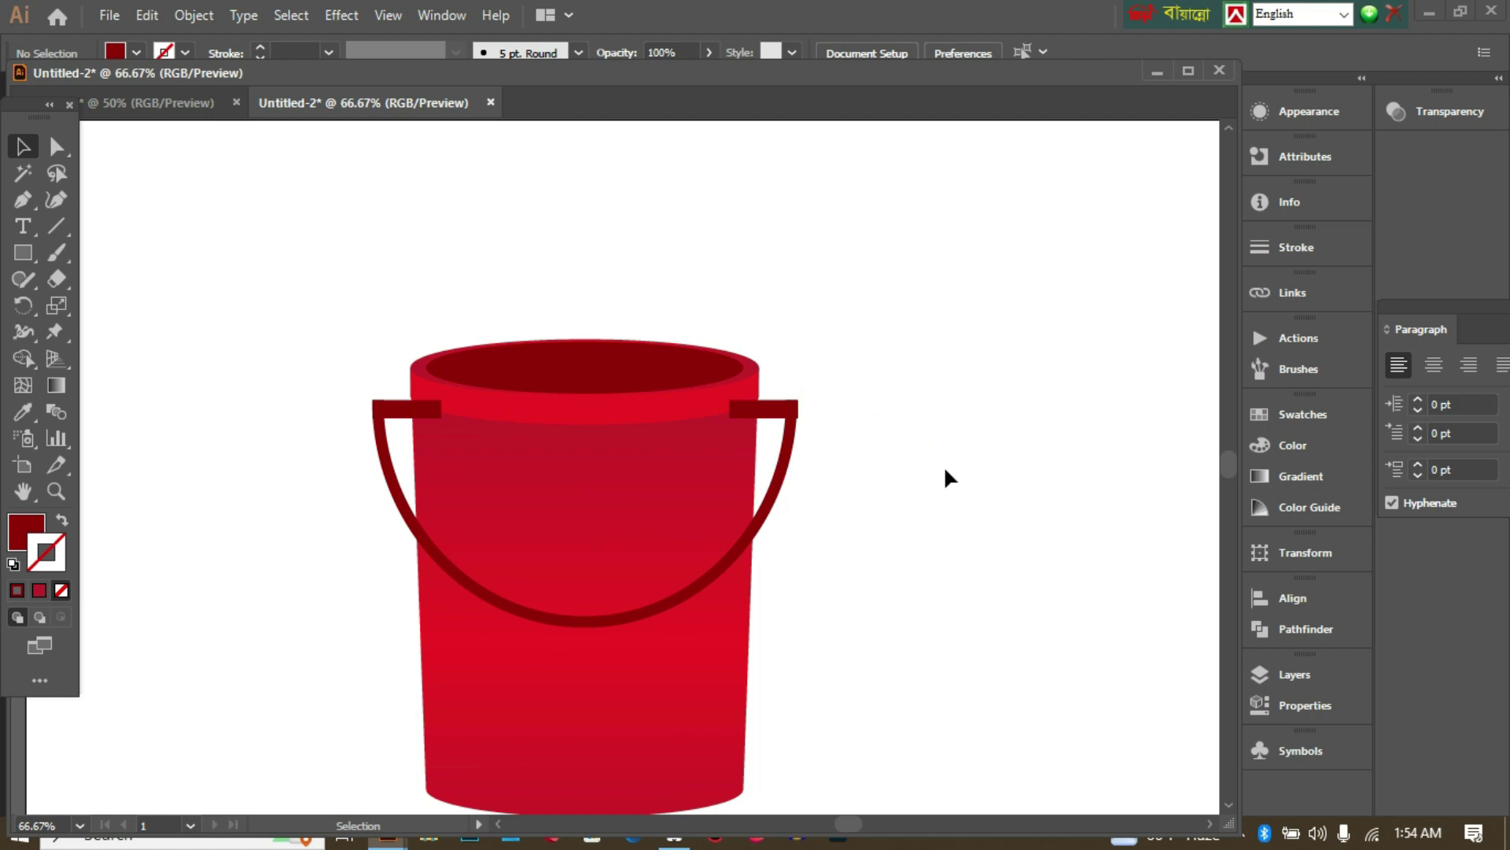
Nudge the handle arc and both connecting rectangles up together by about one rectangle height, onto the rim.
click(403, 410)
shift+click(382, 462)
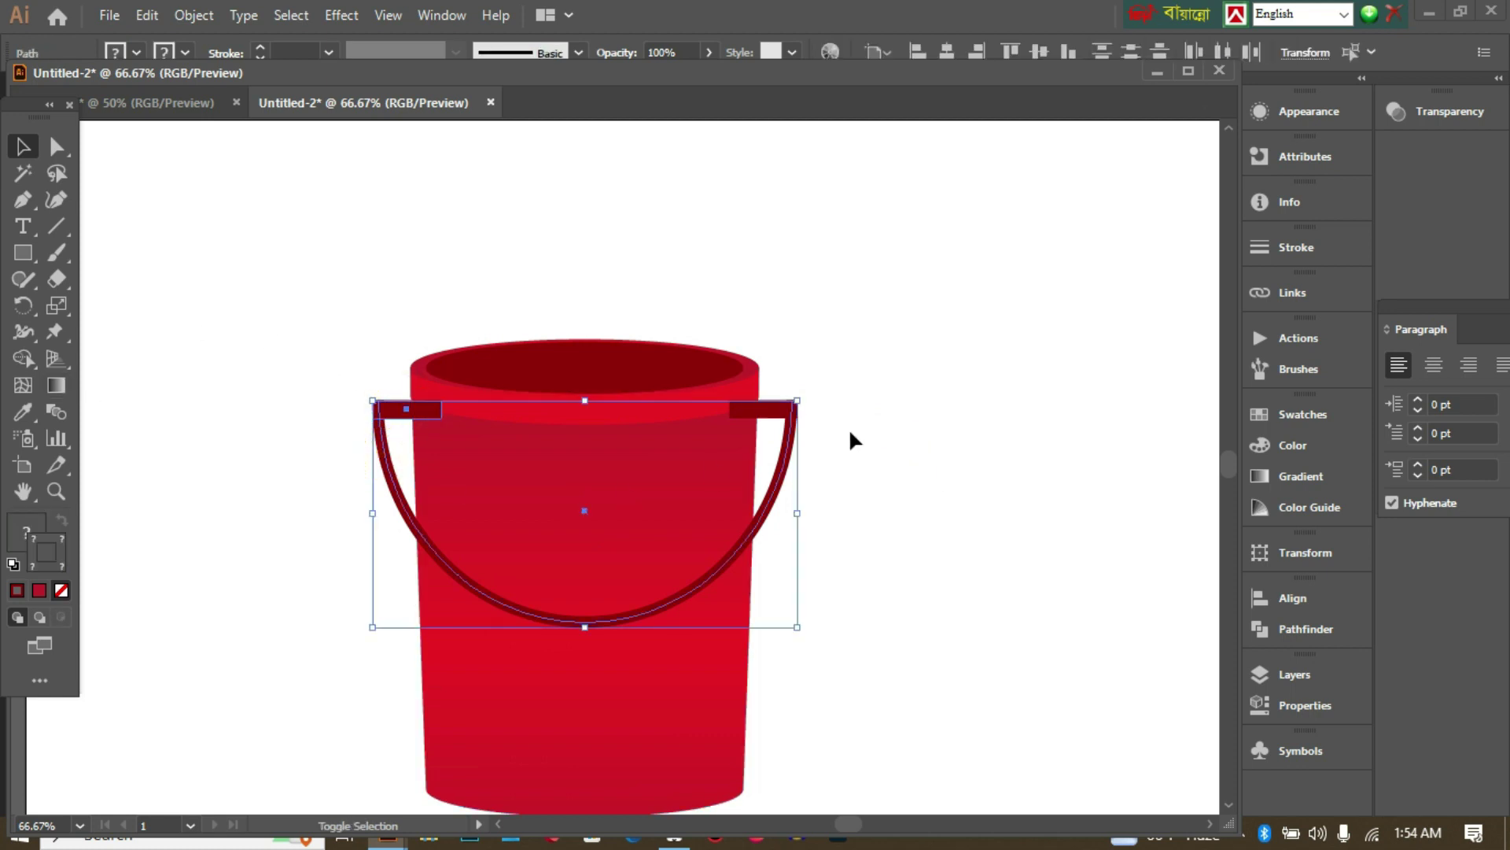
shift+click(781, 409)
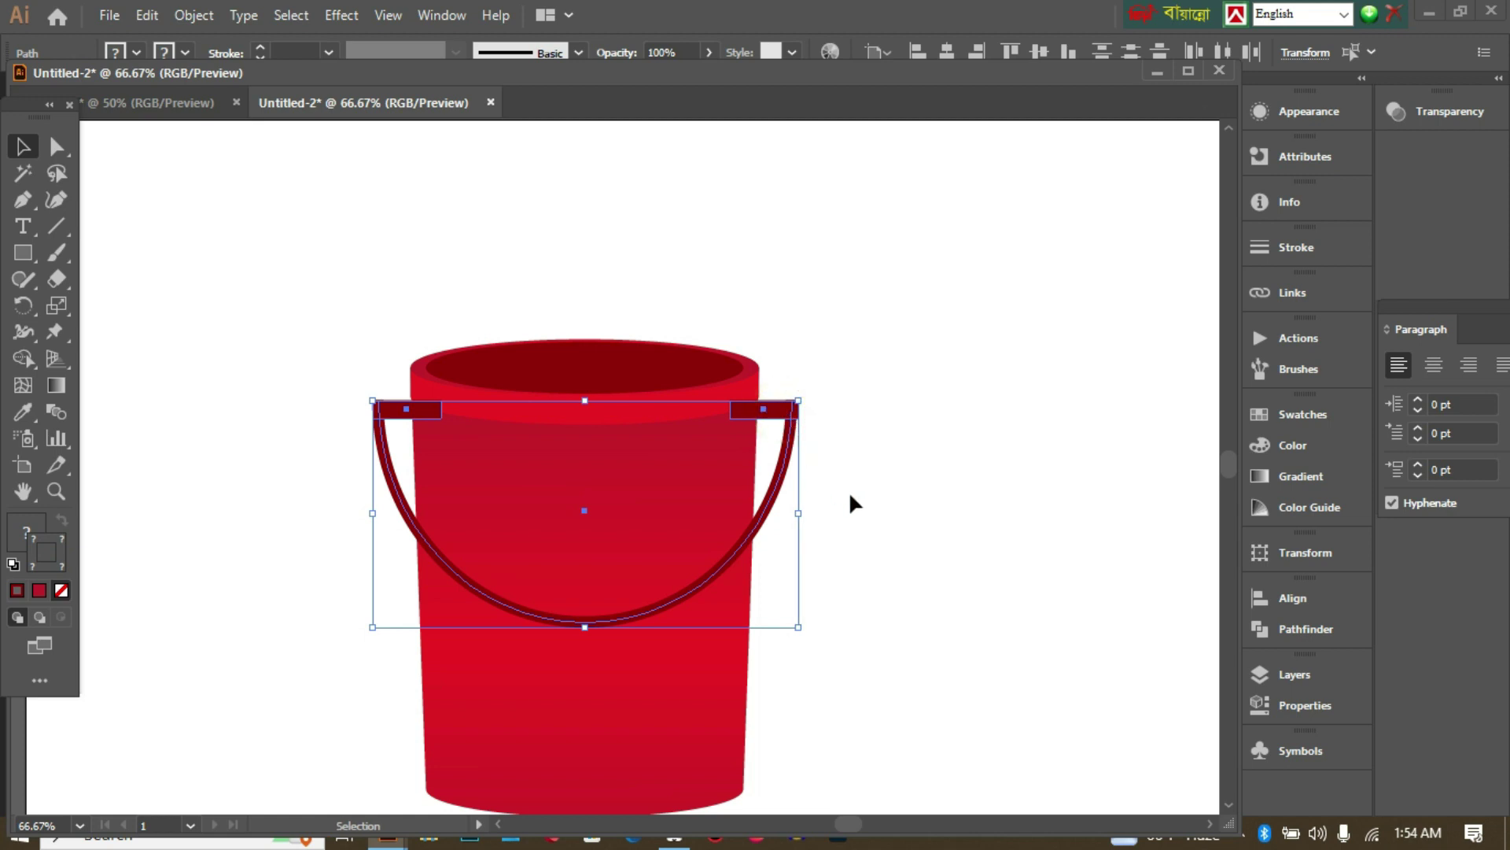
key(Up)
key(Up)
key(Up)
key(Up)
key(Up)
key(Up)
key(Up)
key(Up)
key(Up)
key(Up)
key(Up)
key(Up)
key(Up)
key(Up)
key(Up)
key(Up)
key(Up)
key(Up)
key(Up)
key(Up)
key(Up)
key(Up)
key(Up)
key(Up)
key(Up)
key(Up)
key(Up)
key(Up)
key(Up)
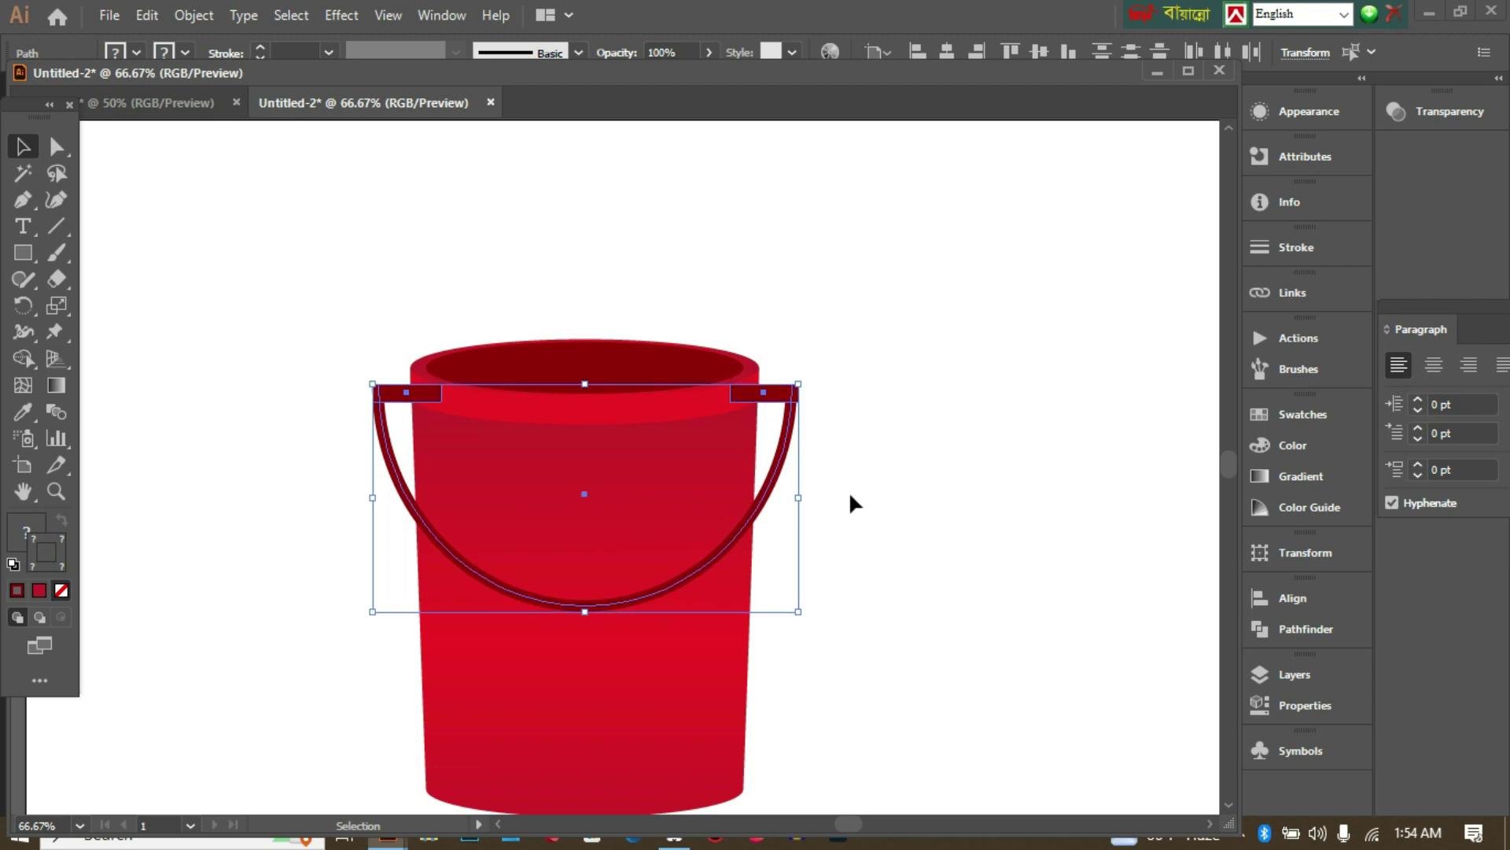
click(983, 444)
Send both small dark red connecting rectangles to the back, behind the bucket's rim and body.
click(773, 395)
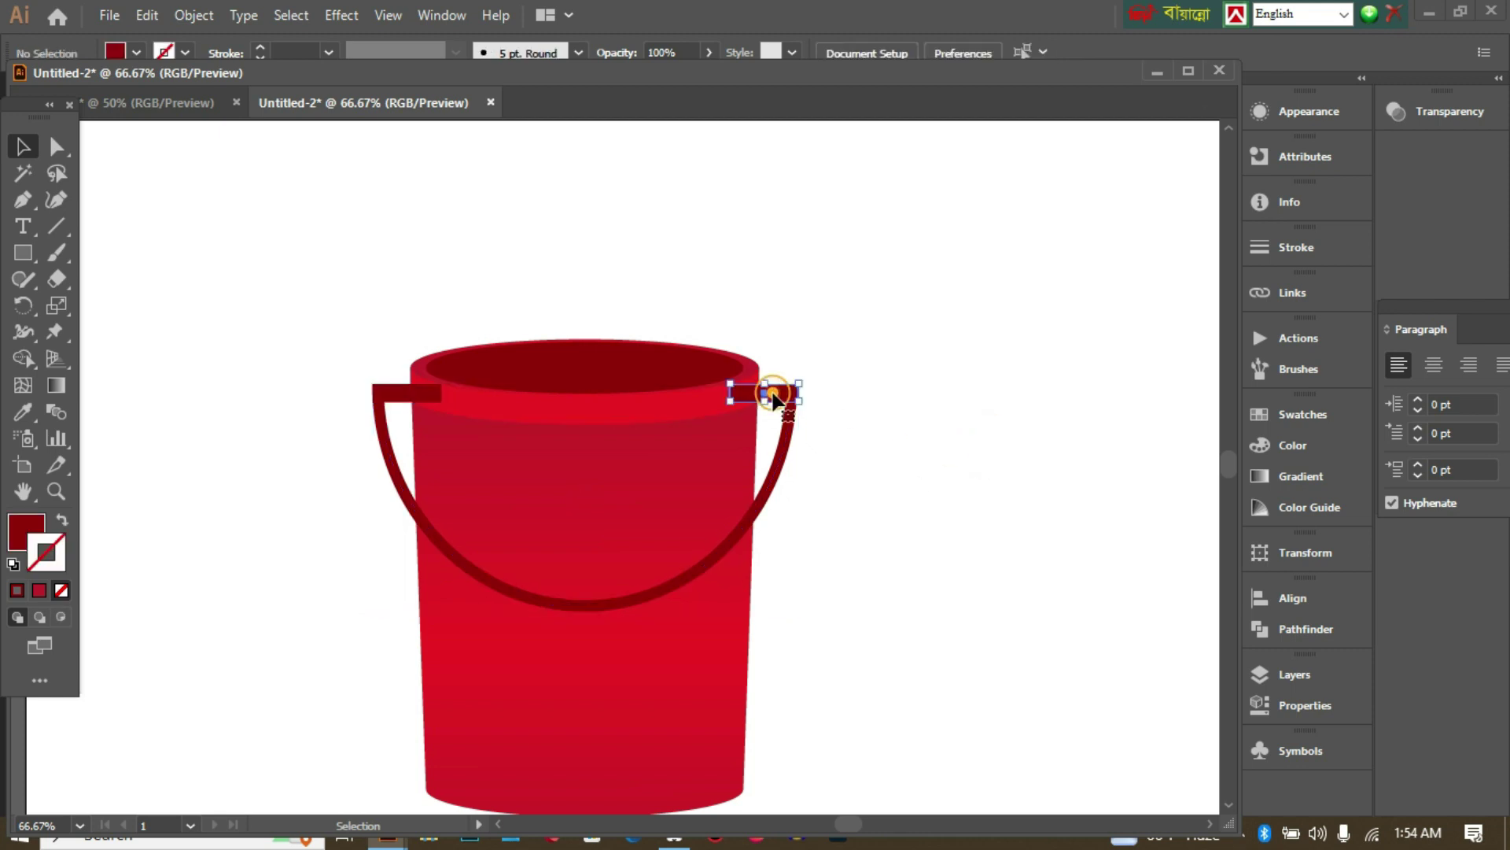
shift+click(406, 397)
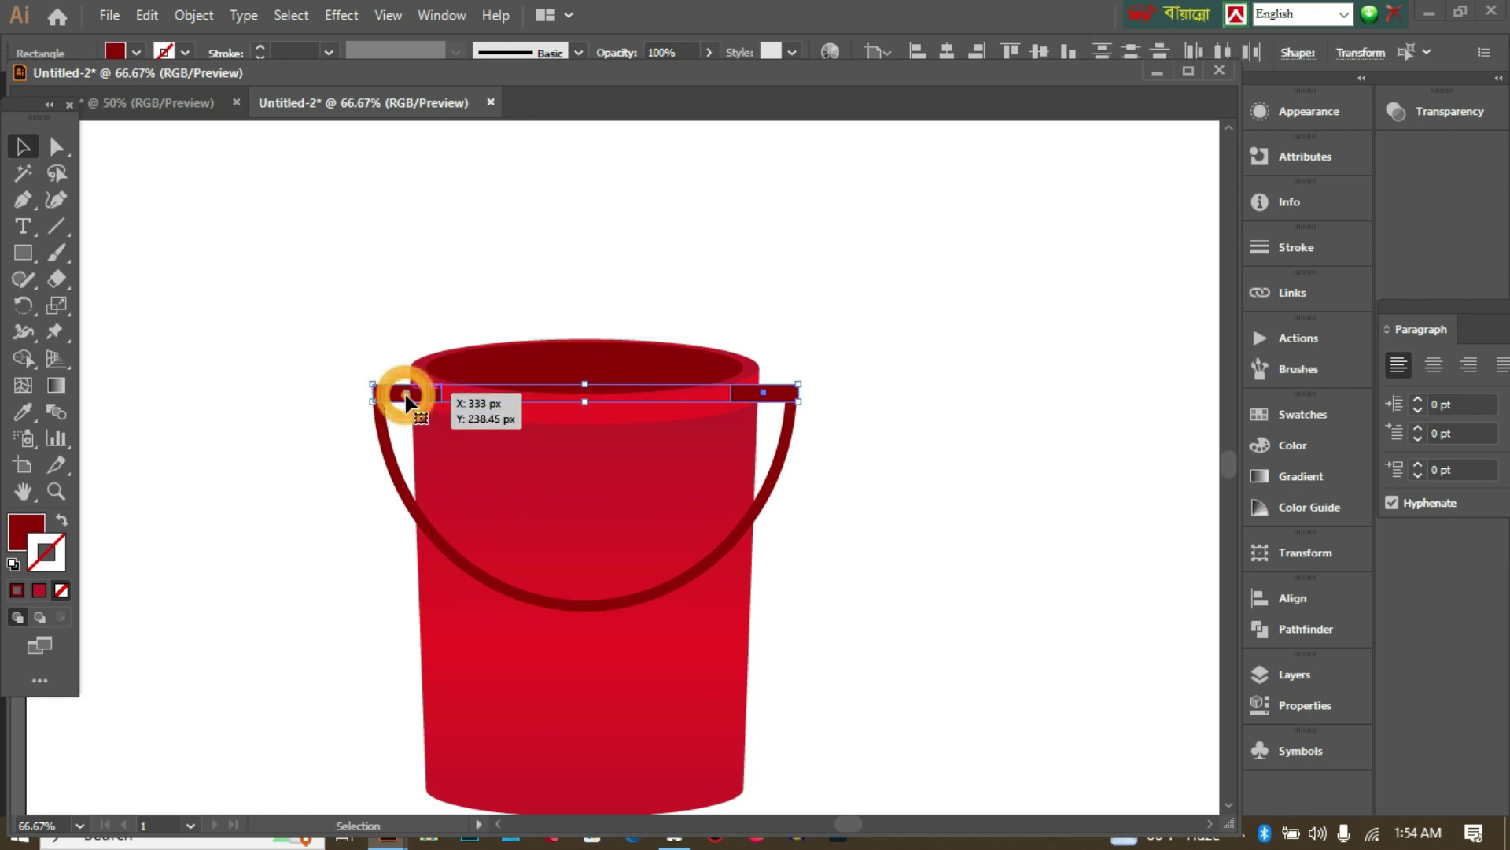
click(1038, 431)
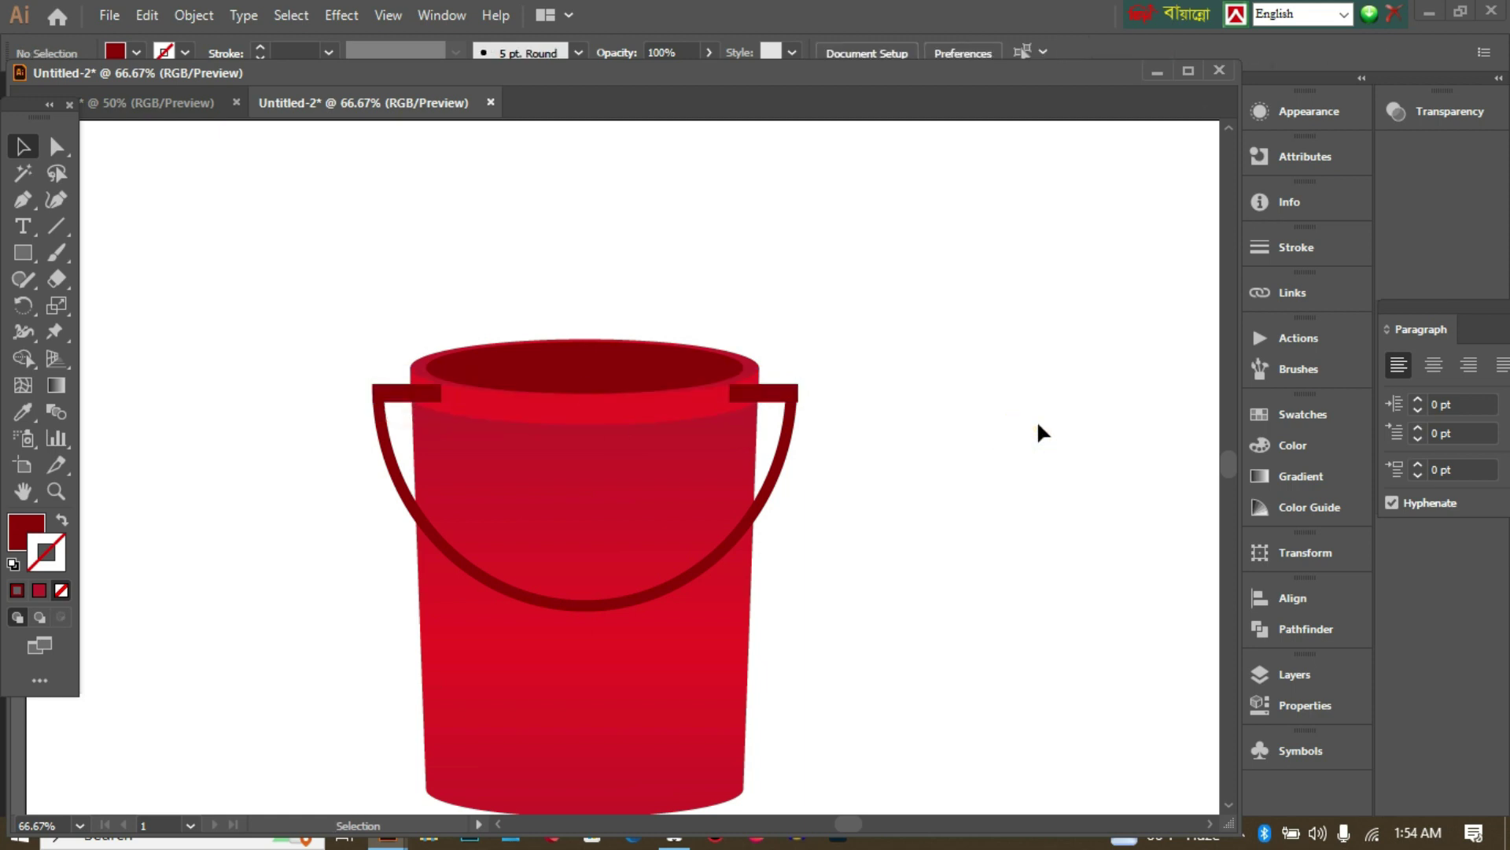
click(778, 397)
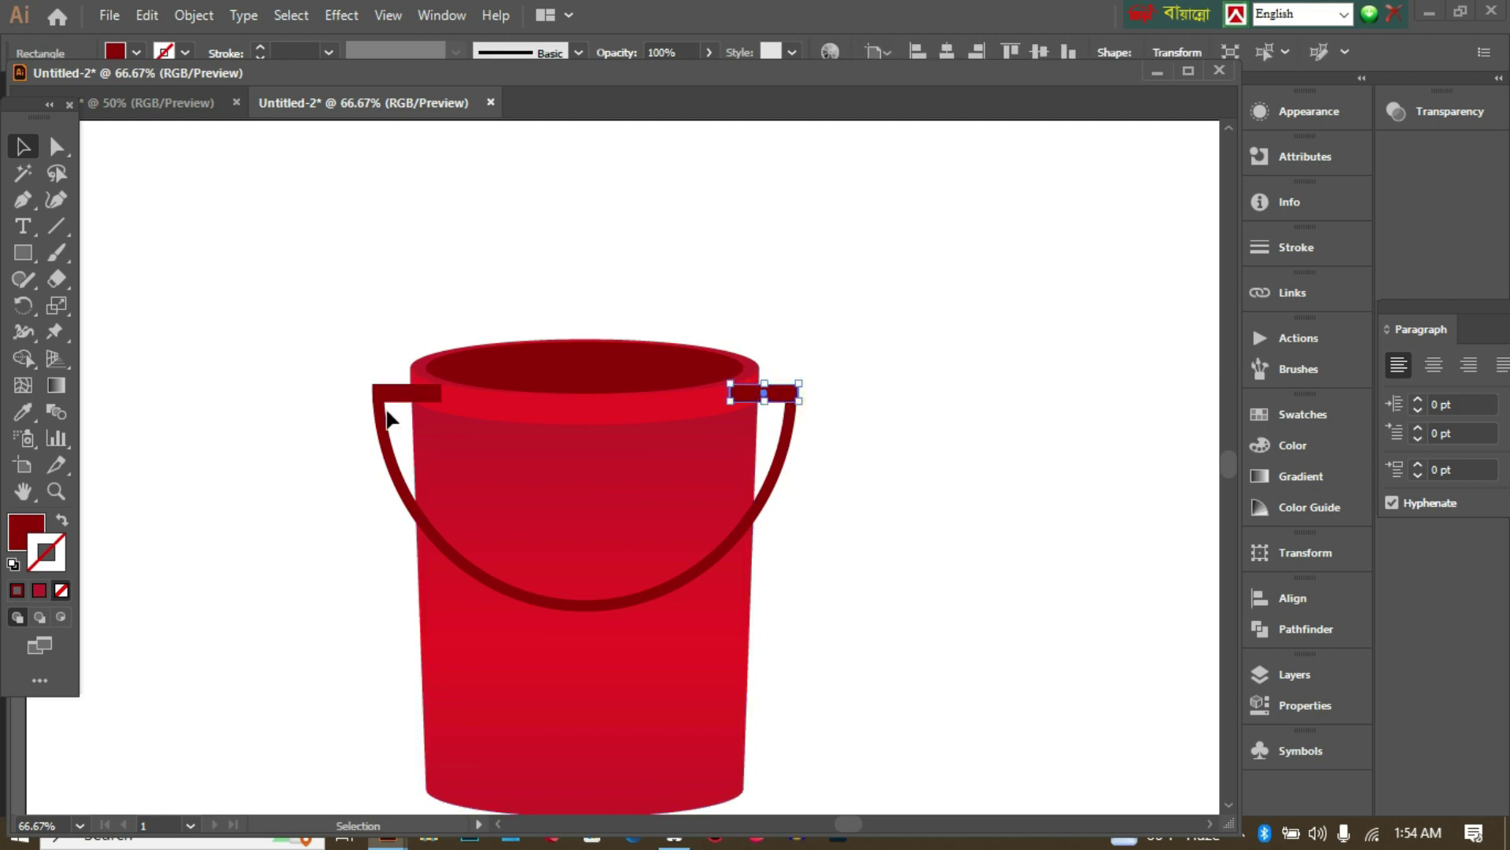
shift+click(405, 394)
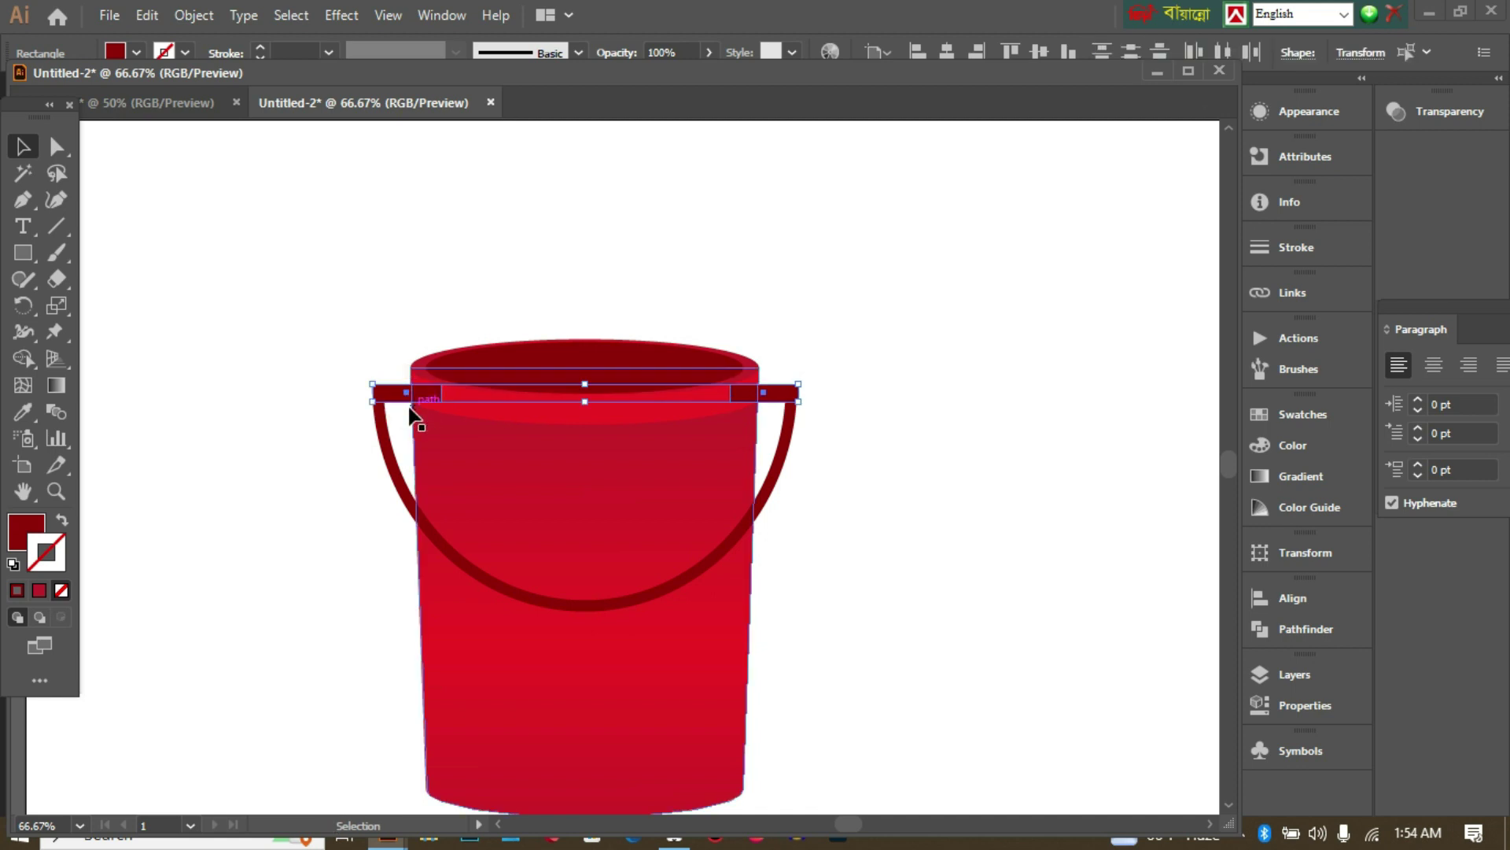
right_click(430, 388)
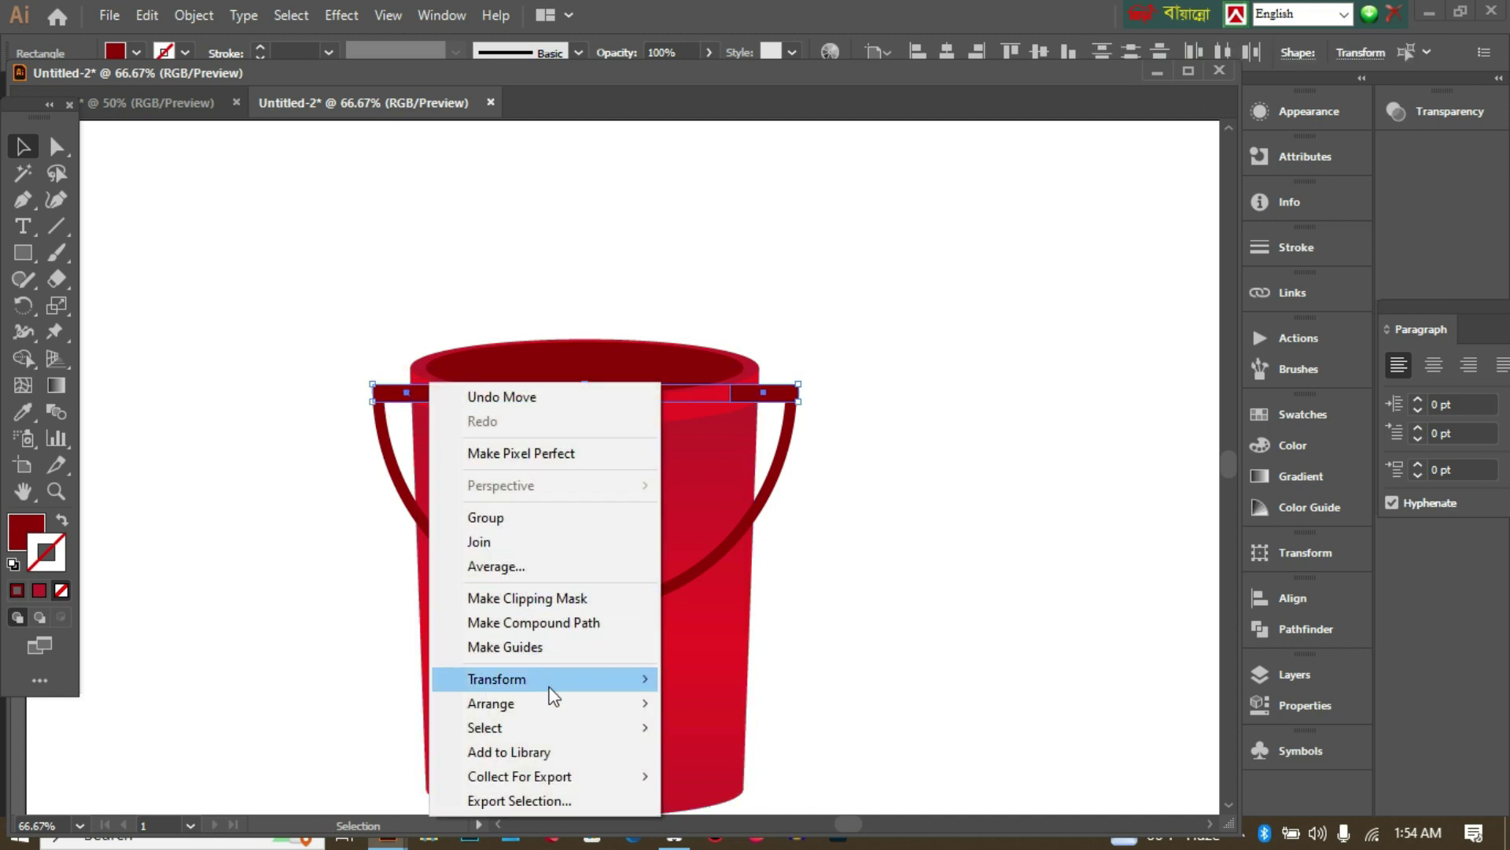
mouse_move(550, 712)
click(810, 783)
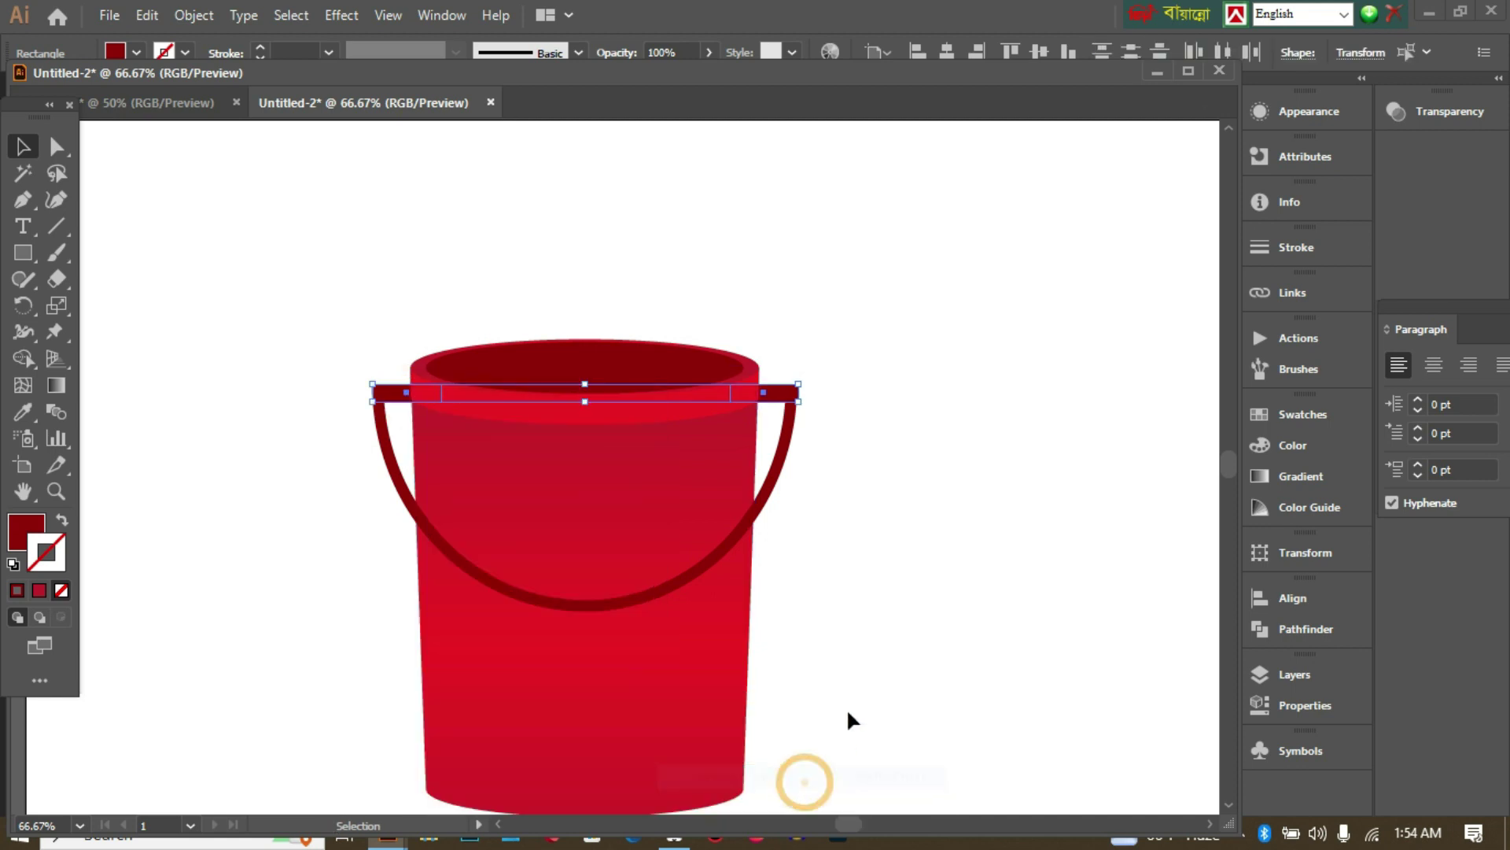
click(897, 643)
Expand the handle arc with the Fill and Stroke options enabled.
scroll(329, 446, left, 1)
scroll(329, 445, down, 1)
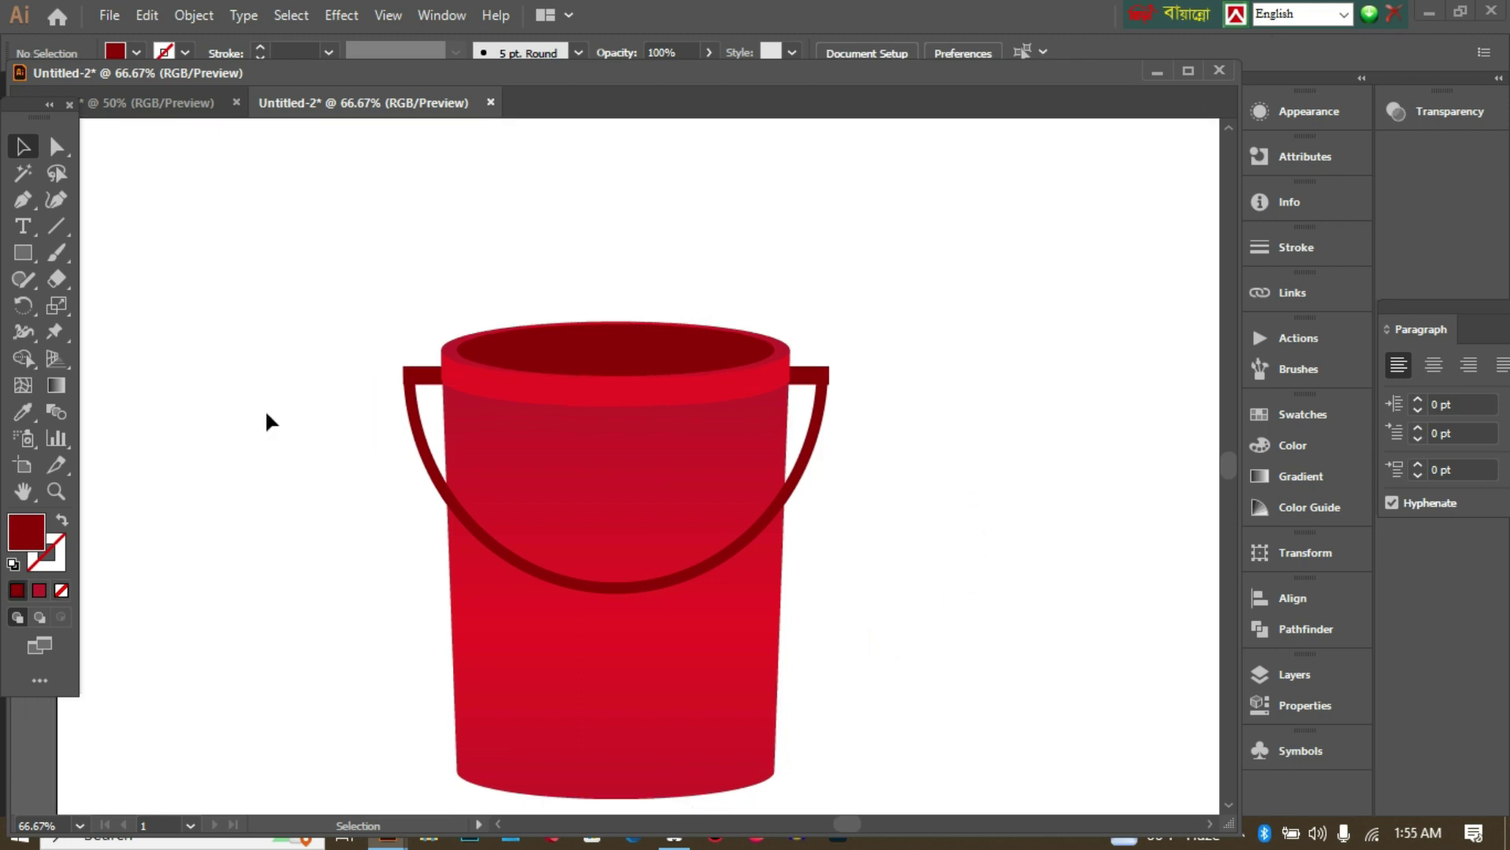
click(410, 441)
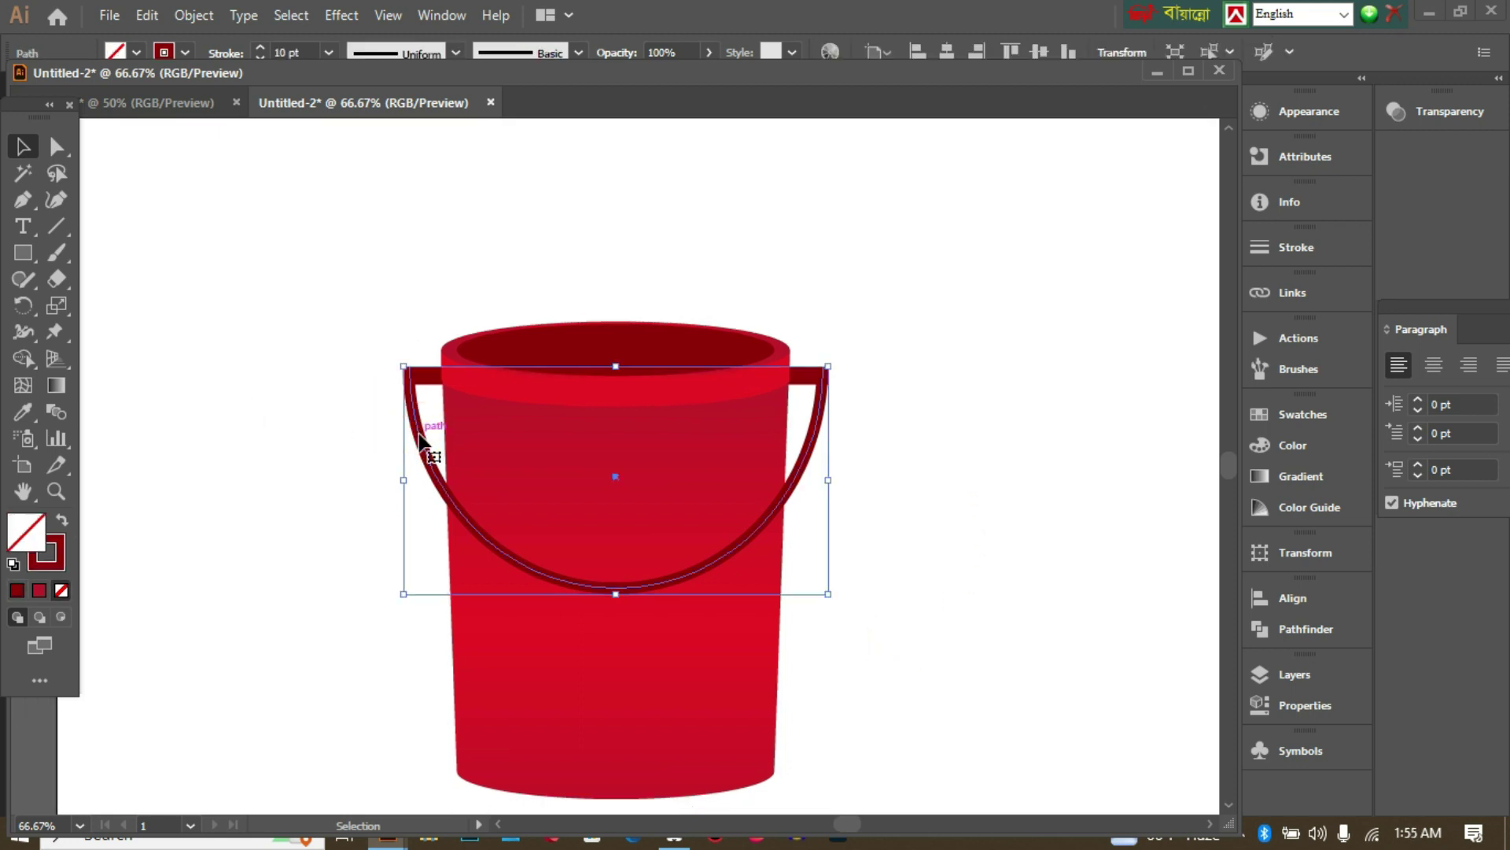
click(181, 16)
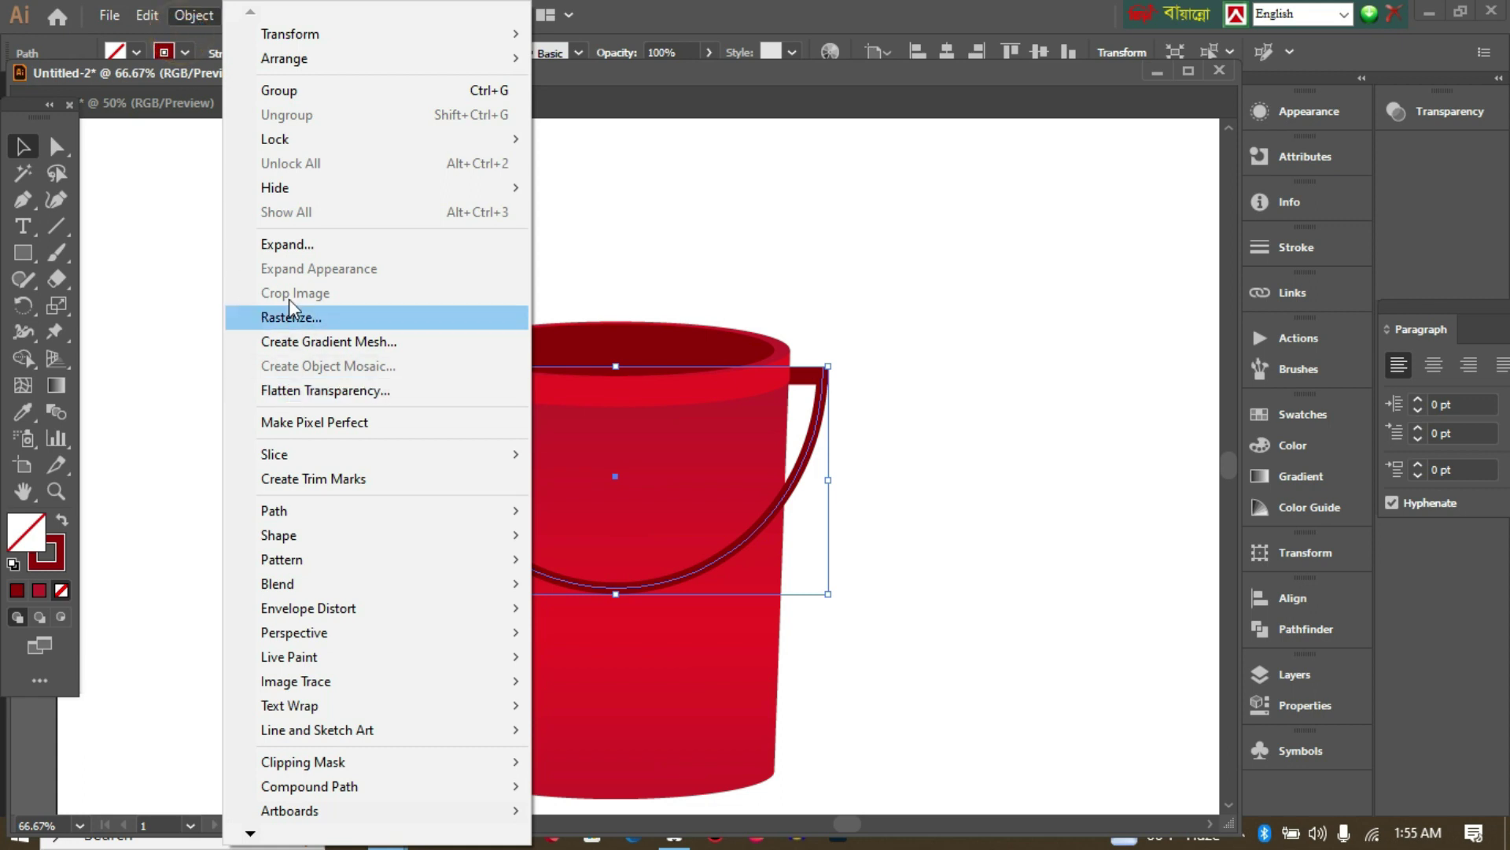
click(305, 248)
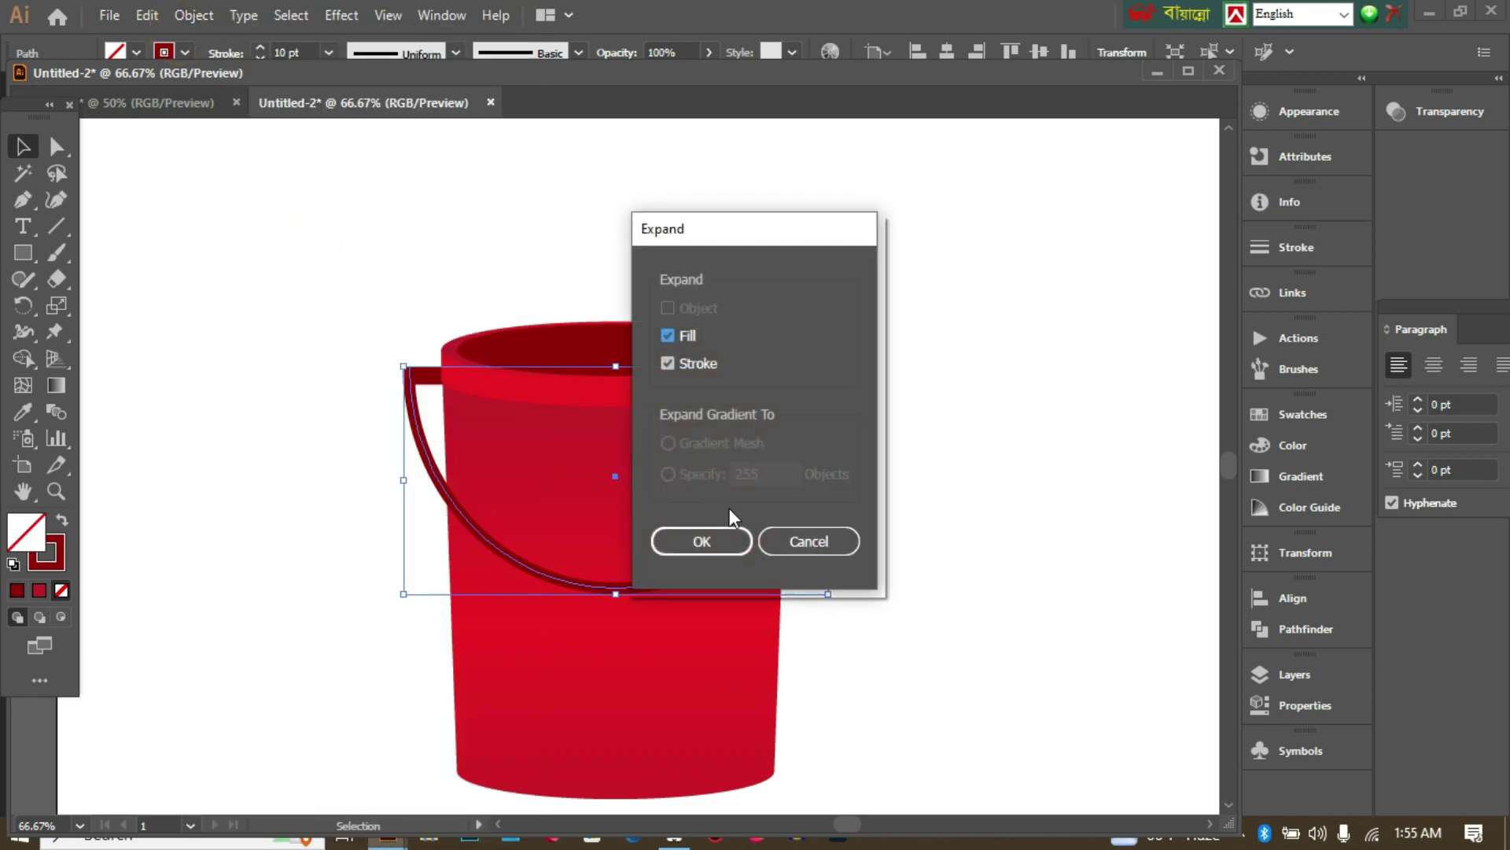
click(702, 538)
click(961, 458)
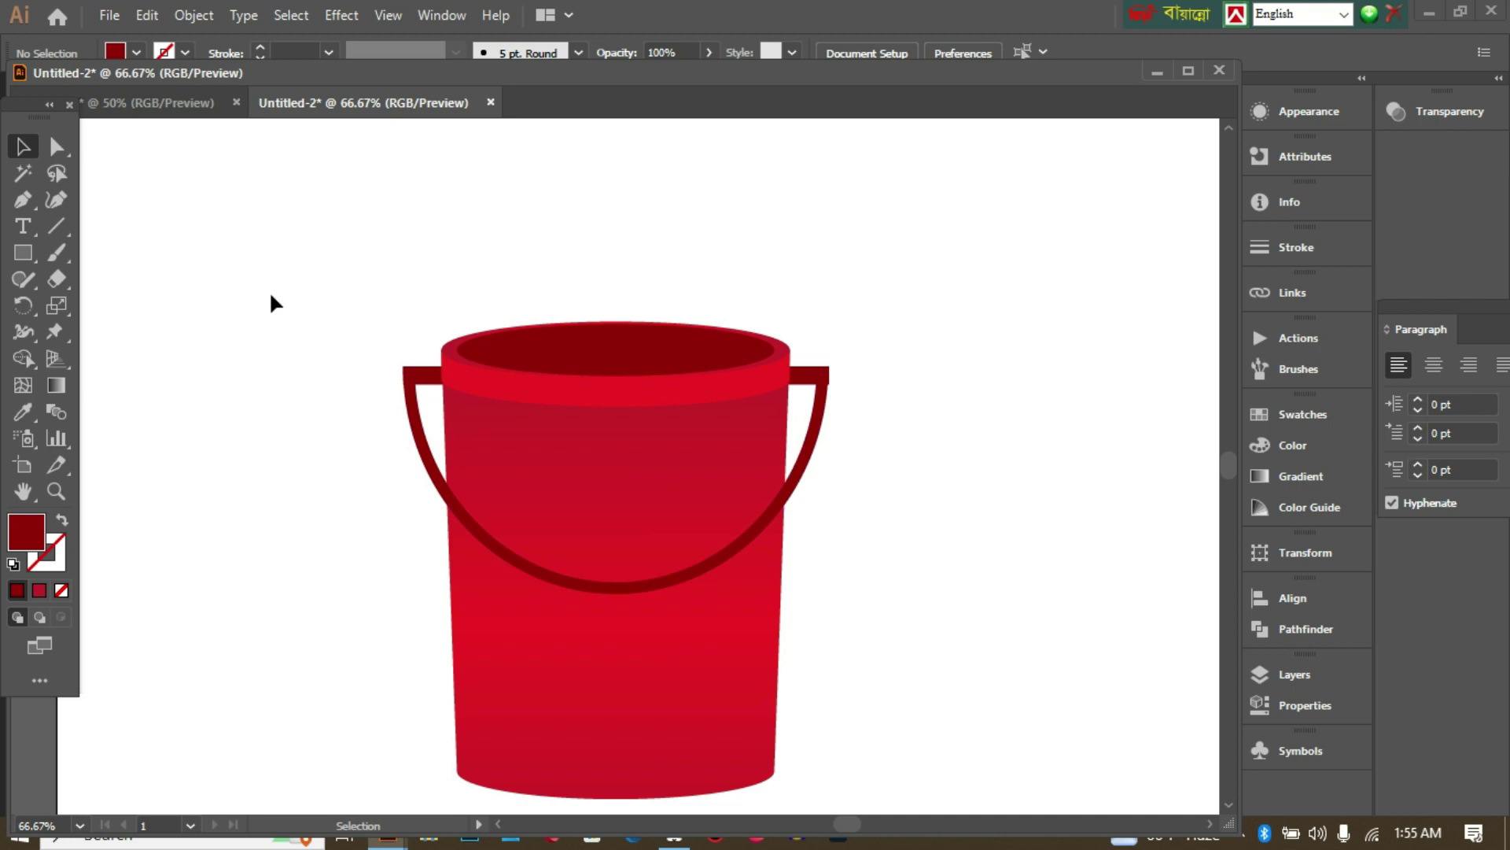
Select all the bucket artwork and merge the handle's left end with its connecting rectangle using Shape Builder.
key(p)
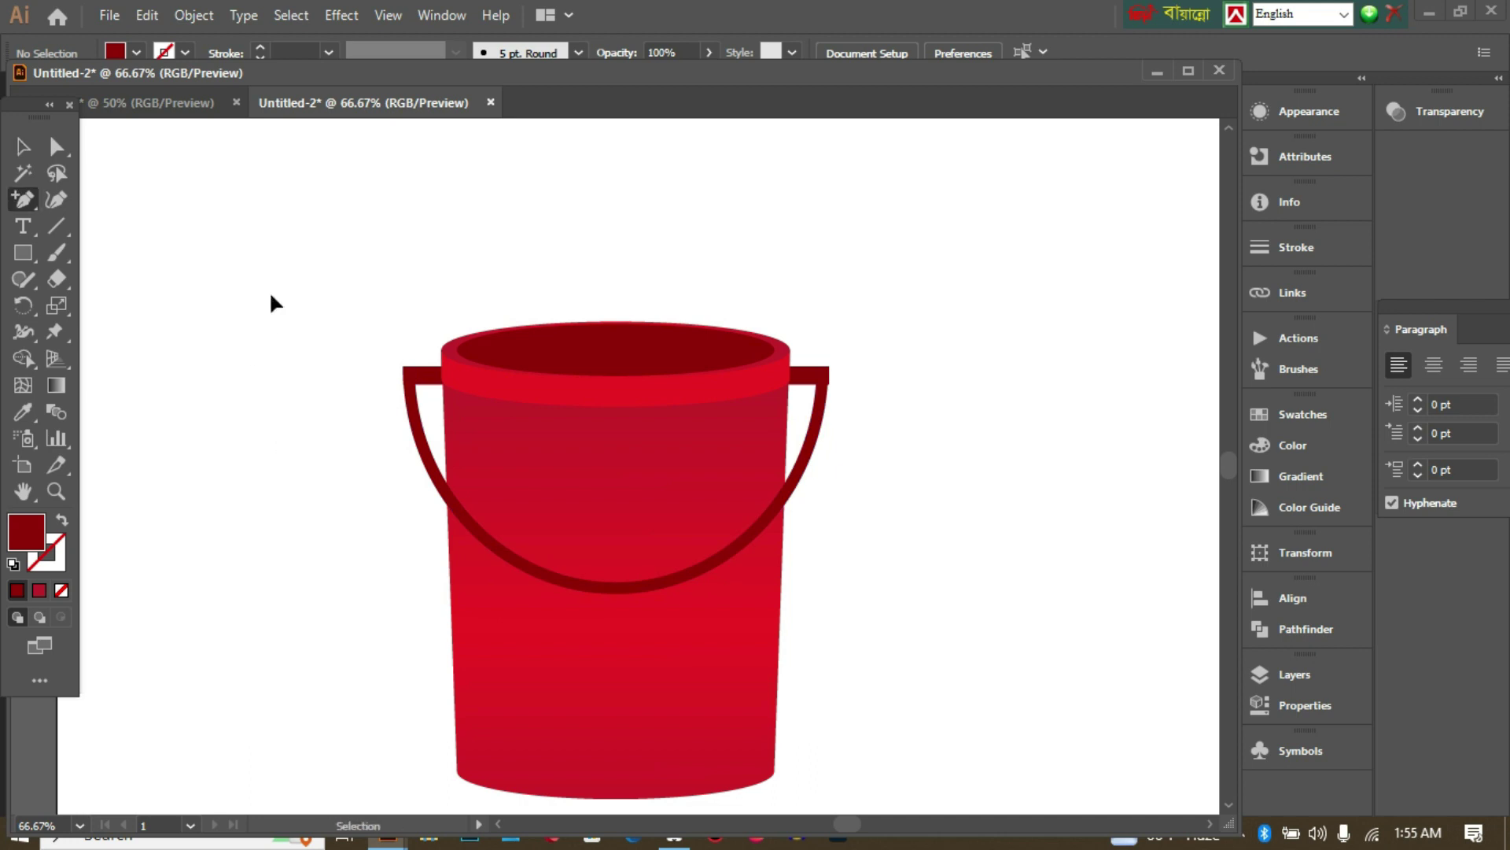
key(ctrl+plus)
click(22, 146)
drag(169, 169, 1147, 752)
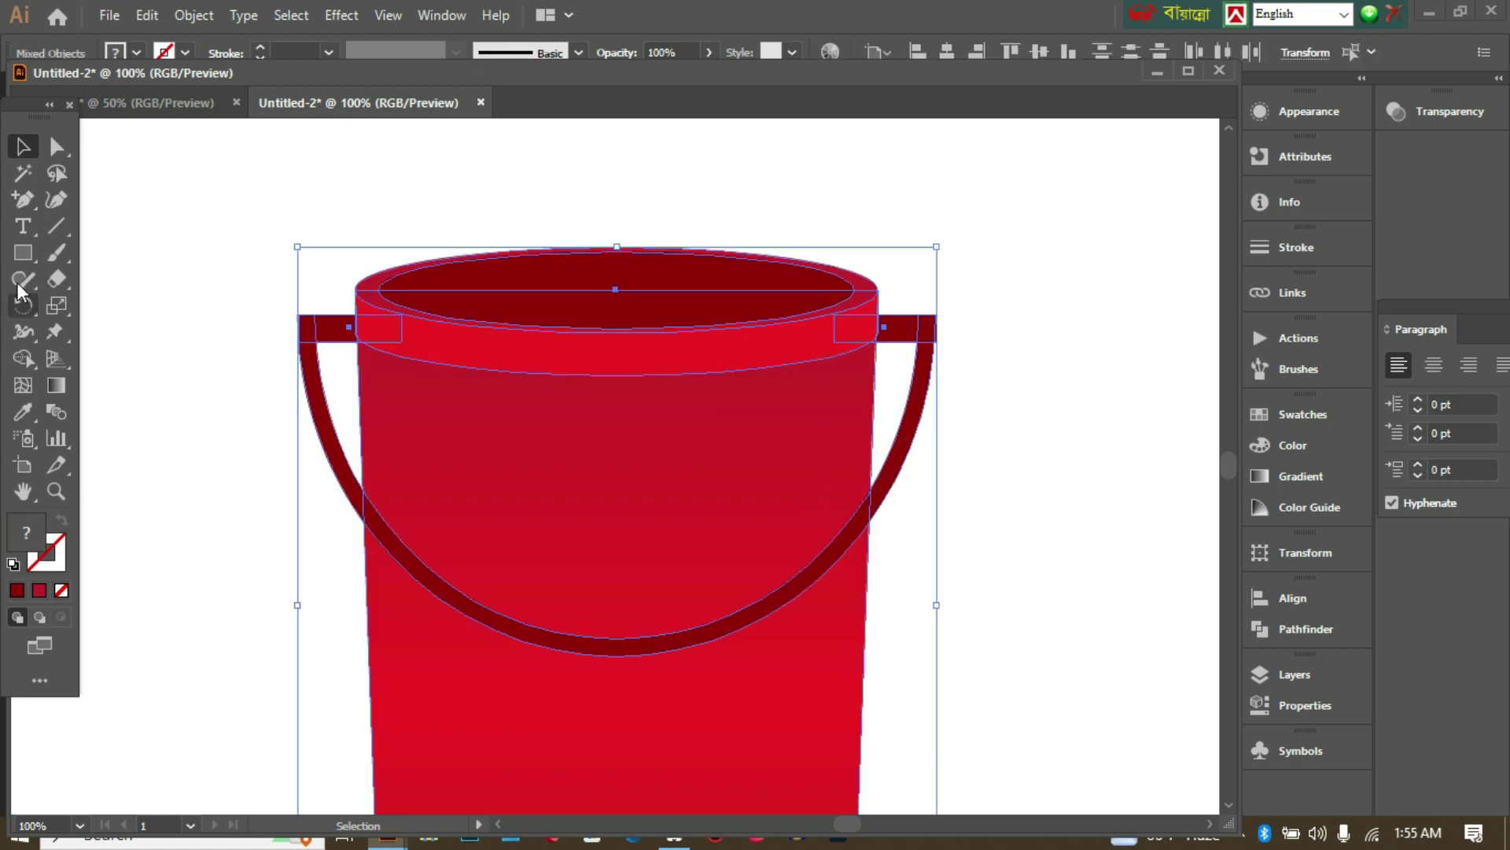
click(24, 360)
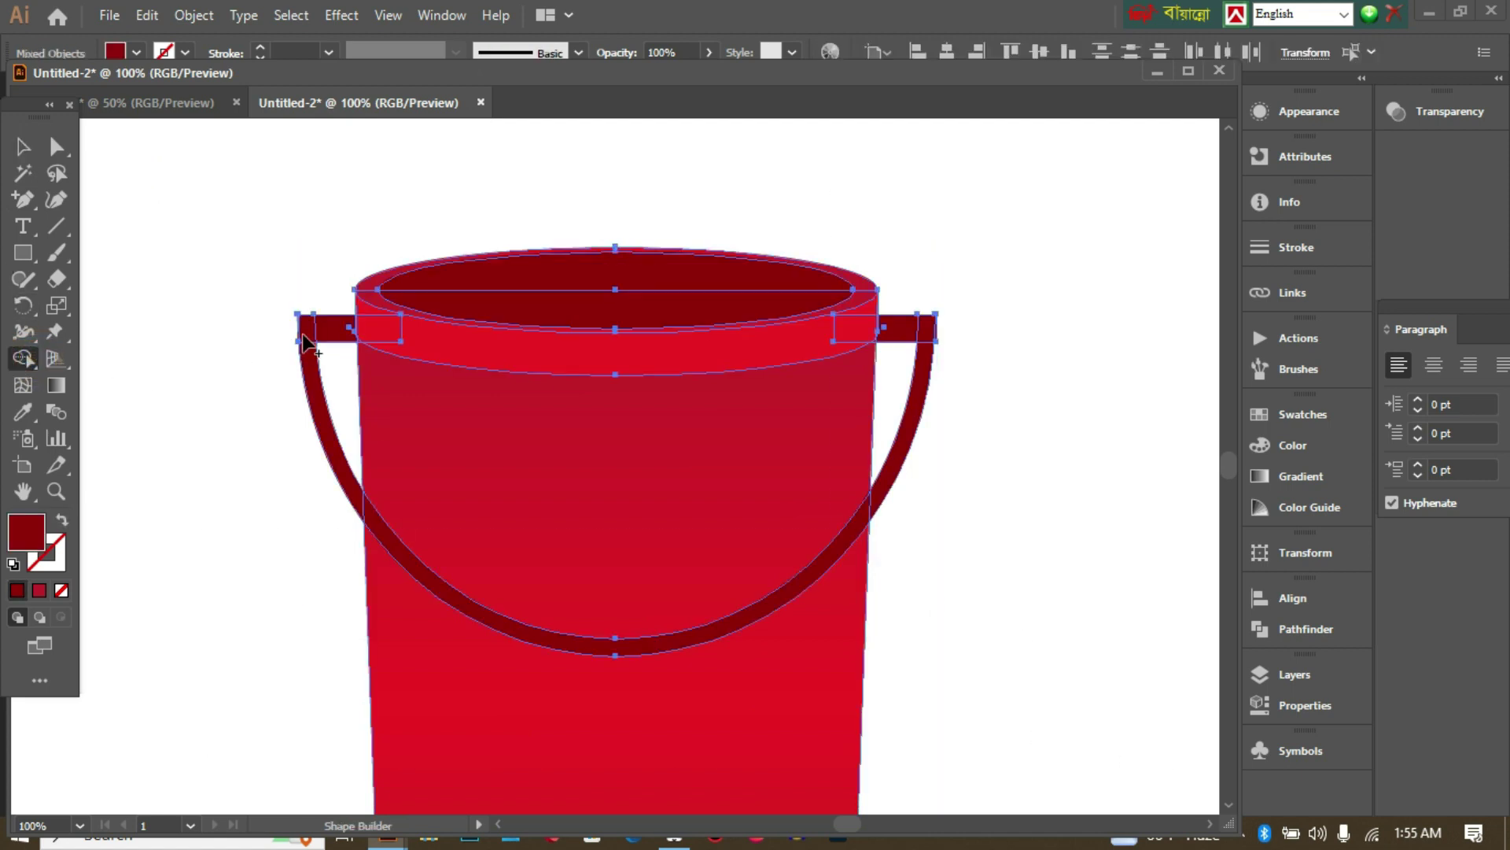
click(304, 333)
mouse_move(312, 344)
mouse_down()
mouse_move(304, 331)
mouse_move(297, 370)
mouse_up()
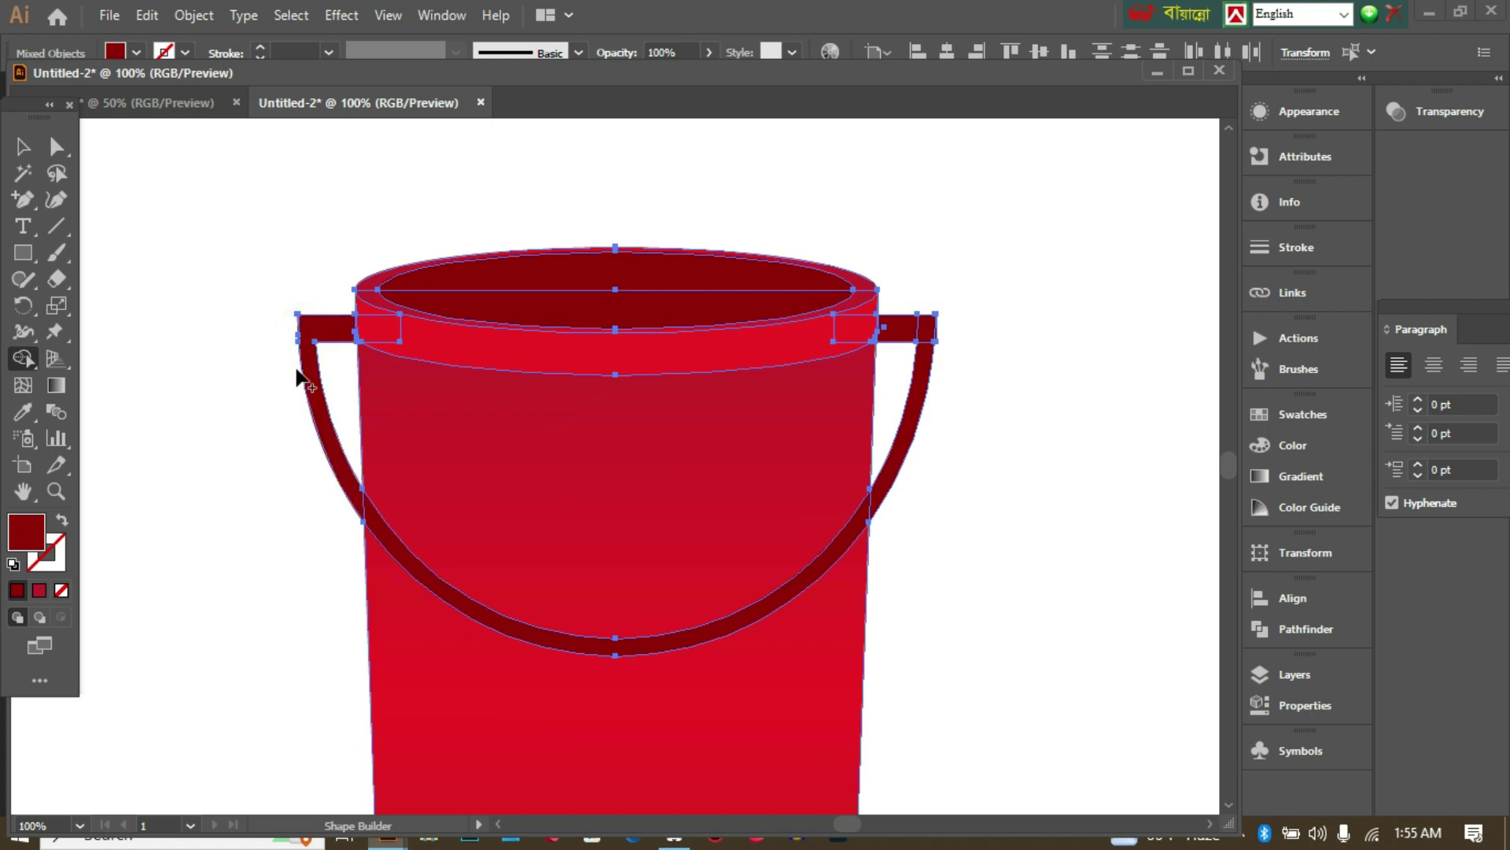
Merge the handle's right end with its connecting rectangle and join the handle segments across both bucket edges.
click(893, 323)
drag(905, 326, 927, 364)
mouse_move(314, 431)
mouse_down()
mouse_move(326, 370)
mouse_move(343, 492)
mouse_move(368, 516)
mouse_up()
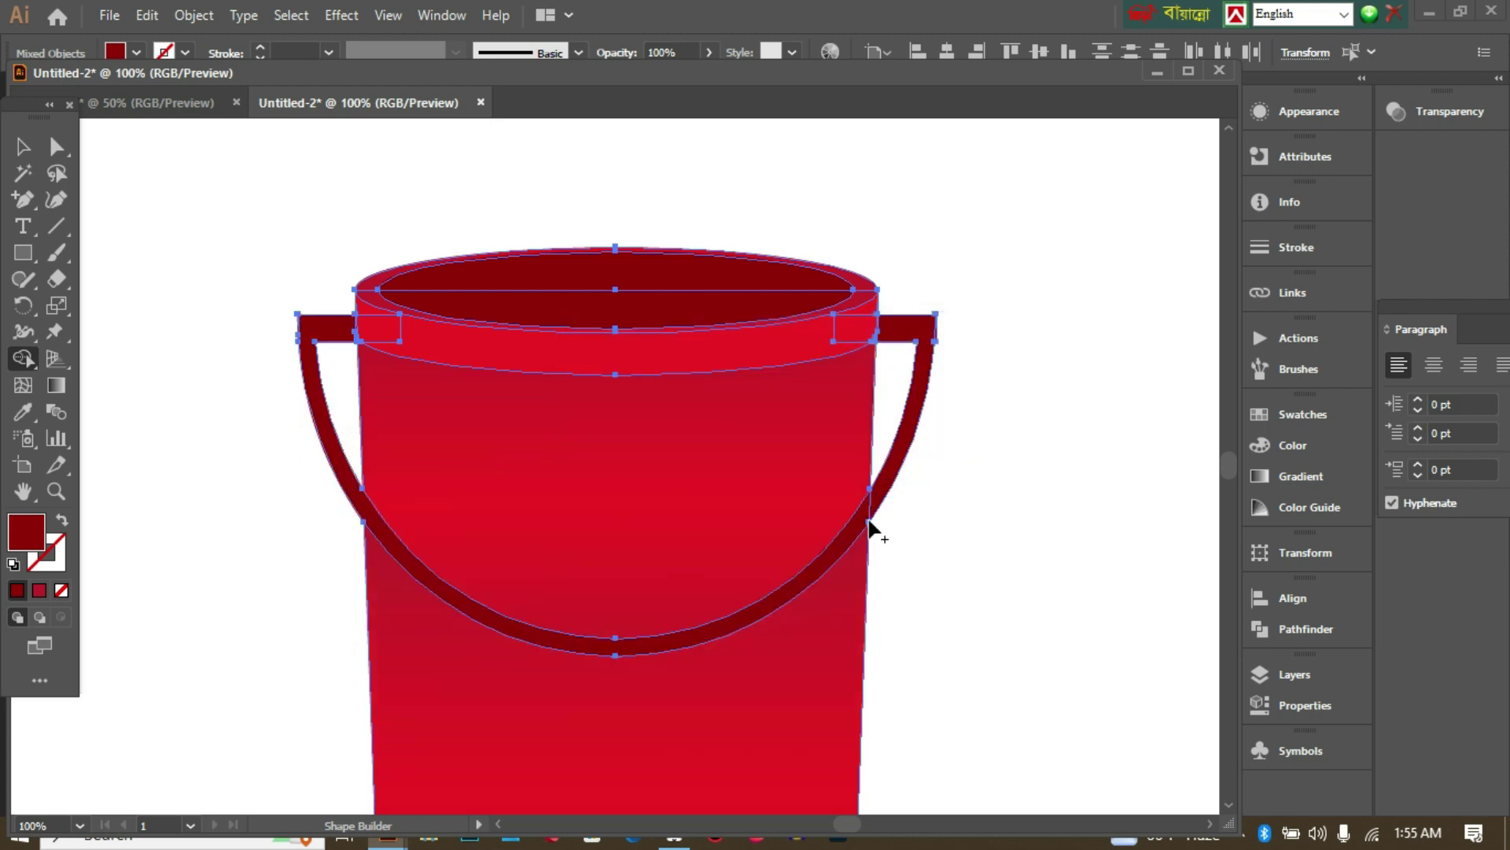
mouse_move(867, 525)
mouse_down()
mouse_move(883, 499)
mouse_move(922, 488)
mouse_up()
click(22, 146)
click(1149, 319)
key(a)
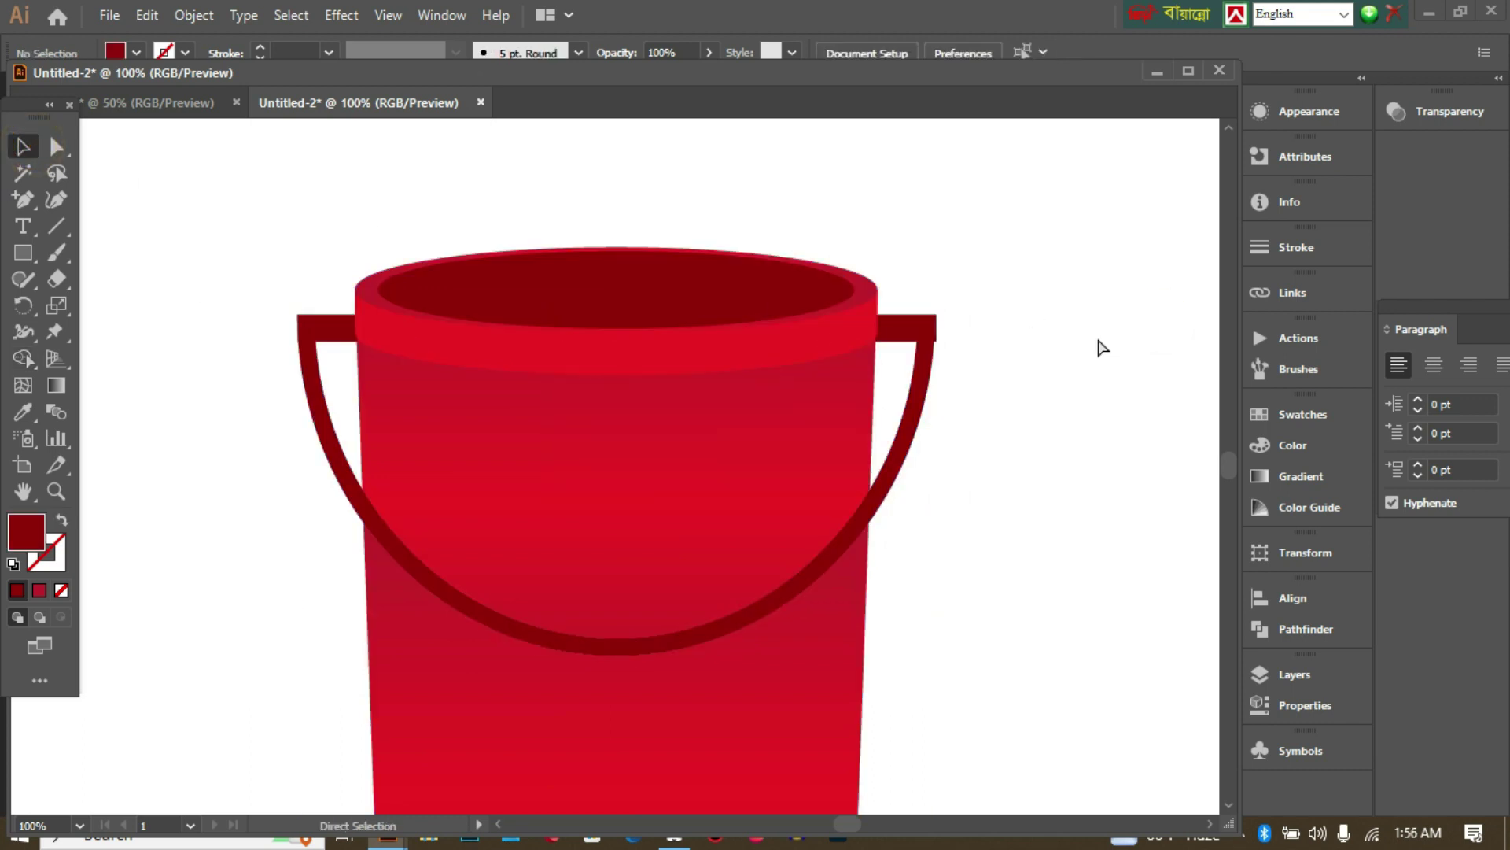
Draw a small horizontal dark red rounded rectangle on the empty artboard above and right of the bucket.
key(ctrl+minus)
key(ctrl+minus)
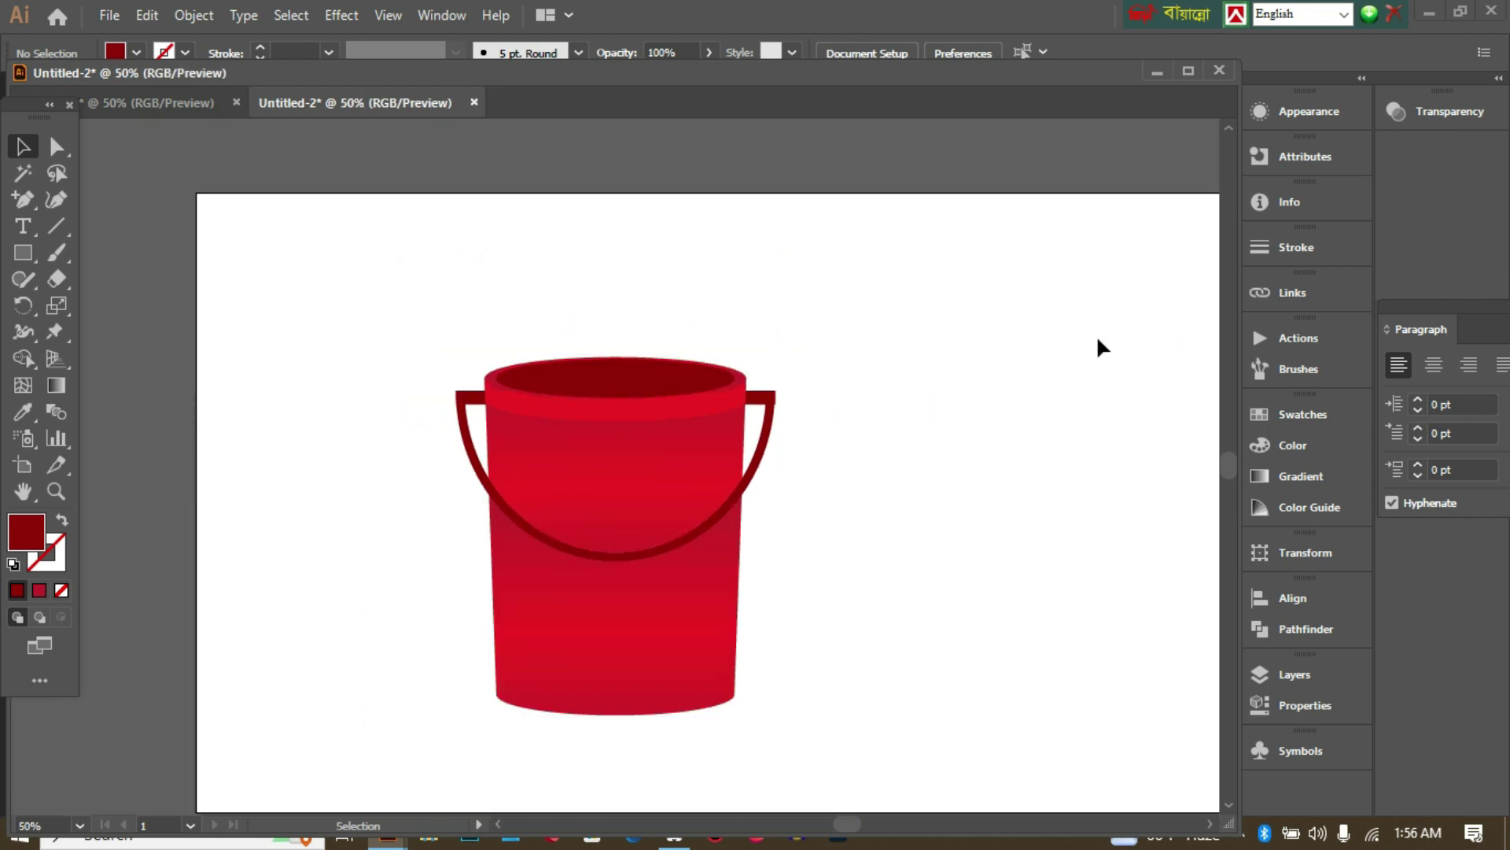
click(17, 256)
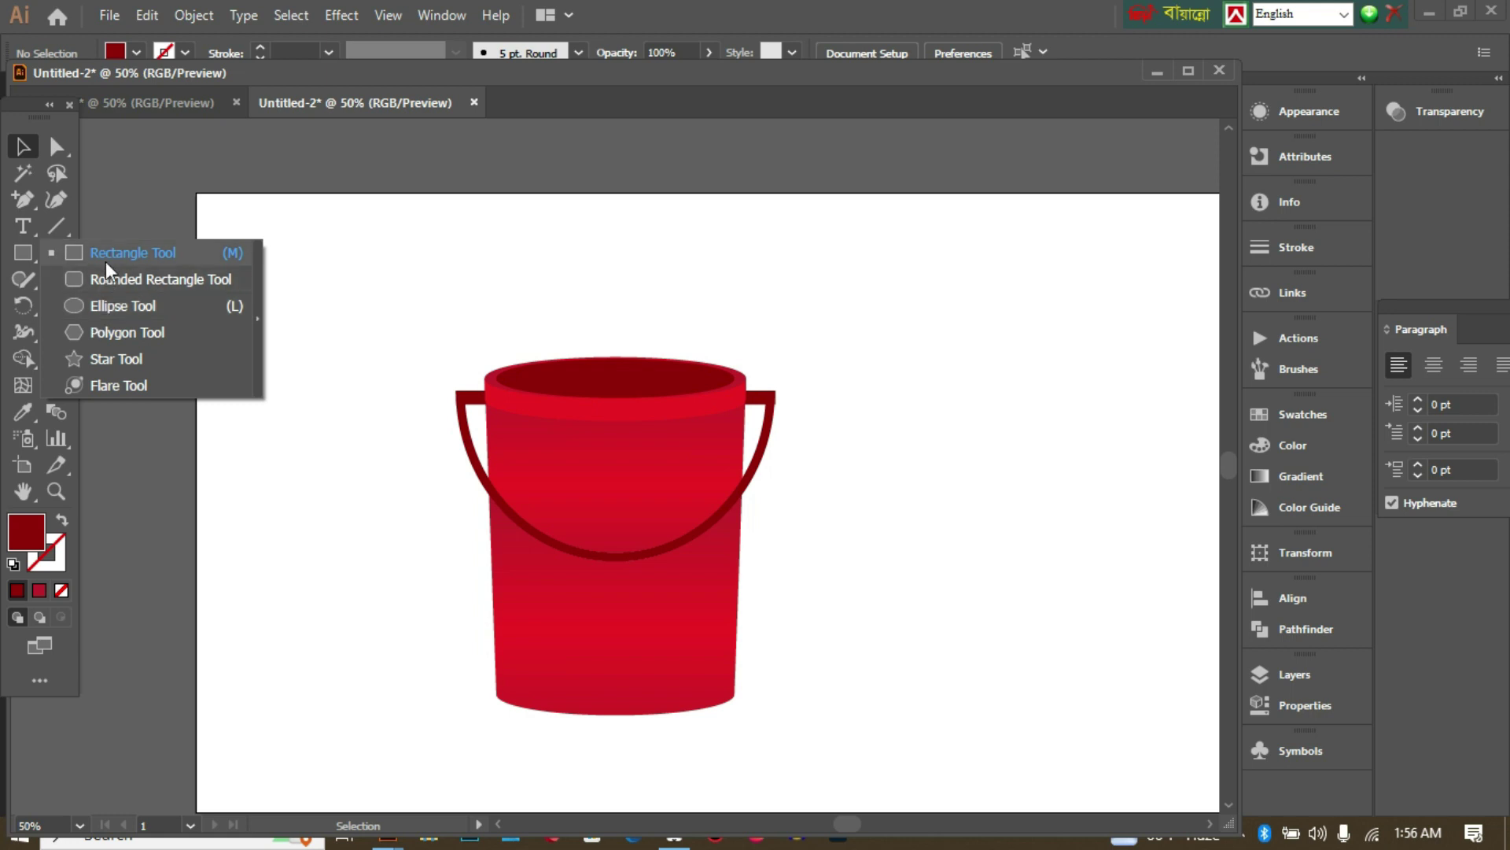
click(115, 282)
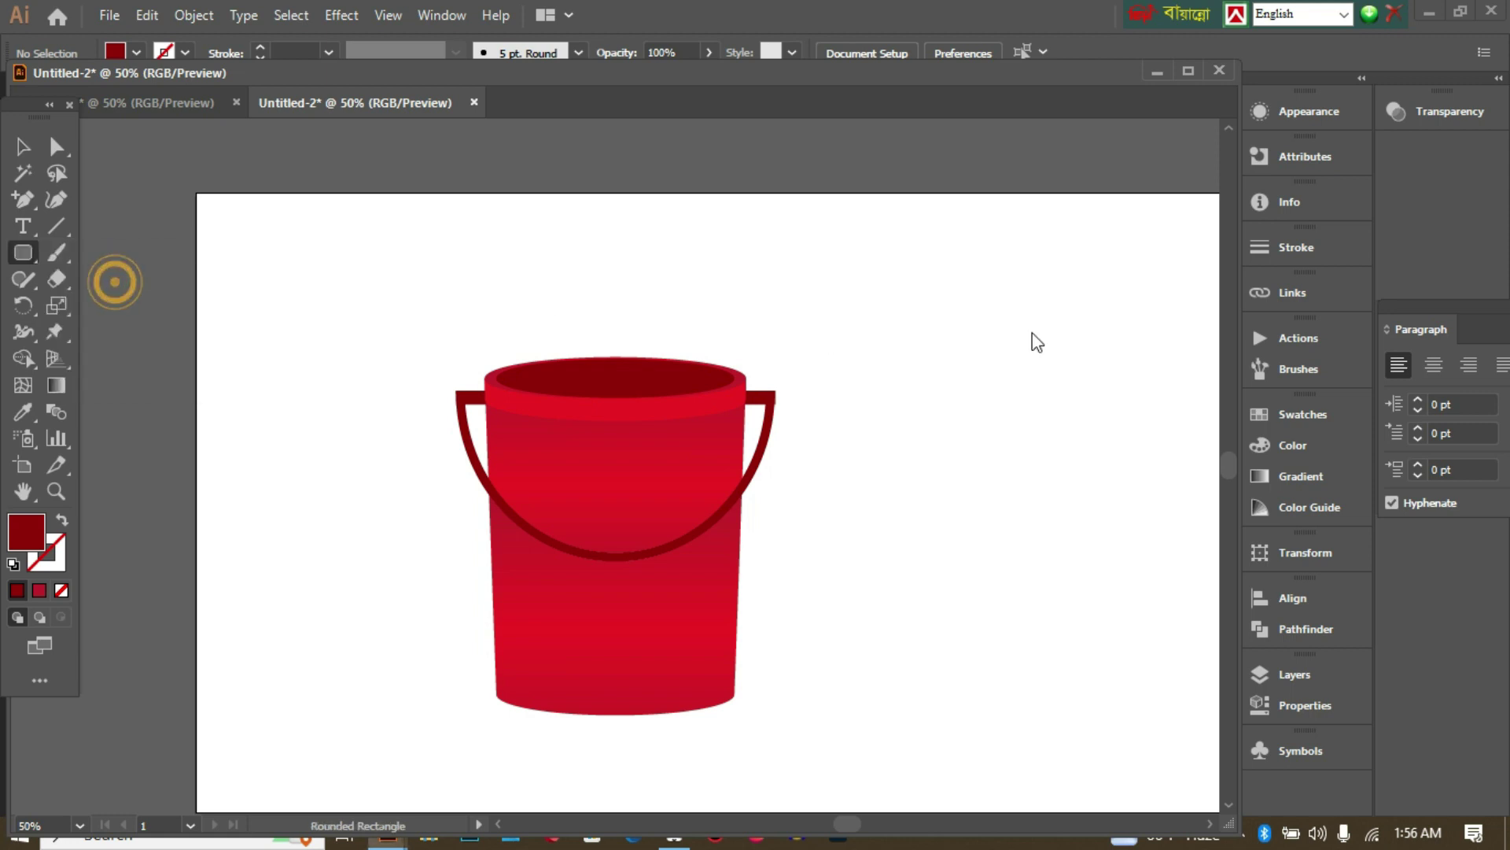
drag(881, 267, 938, 297)
drag(938, 290, 938, 289)
click(22, 147)
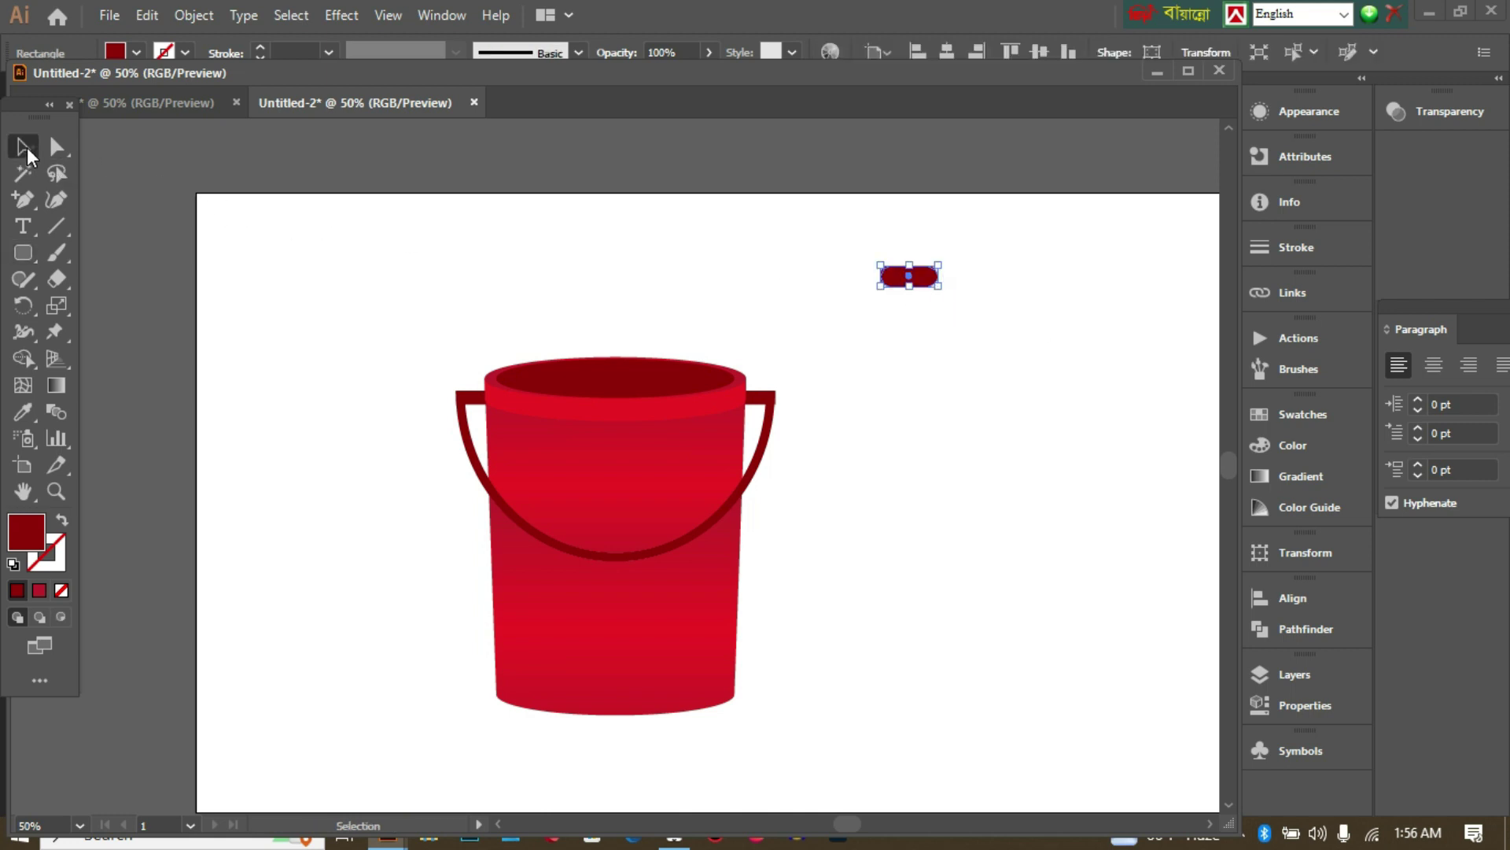
Move the small rounded rectangle onto the handle's lowest point and nudge it to the middle as a grip.
click(895, 383)
drag(901, 292, 617, 564)
click(975, 505)
click(627, 558)
key(Down)
key(Left)
scroll(918, 573, up, 1)
click(918, 570)
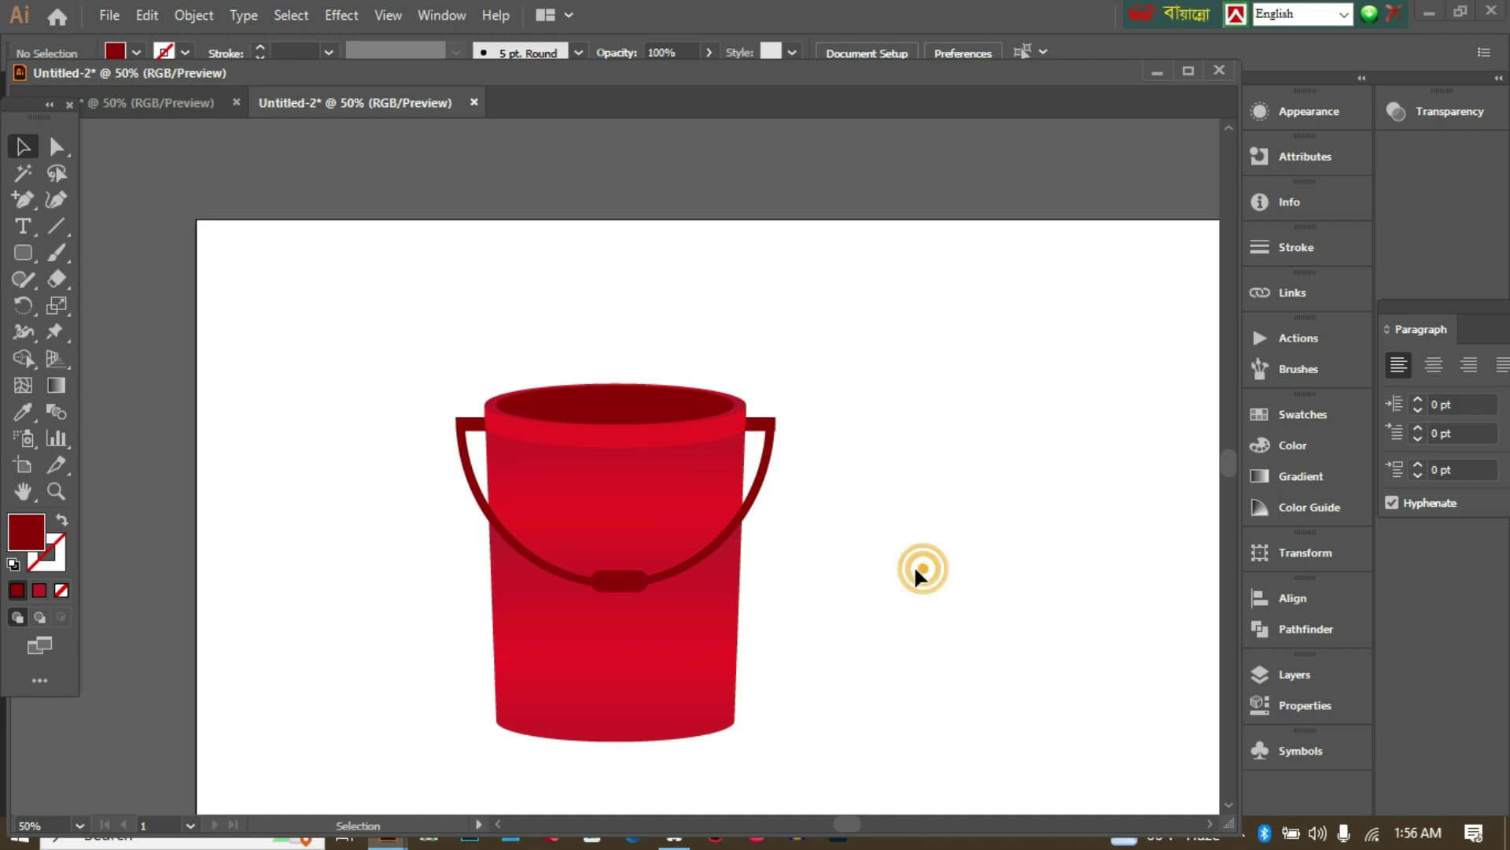
click(624, 580)
key(Left)
key(Left)
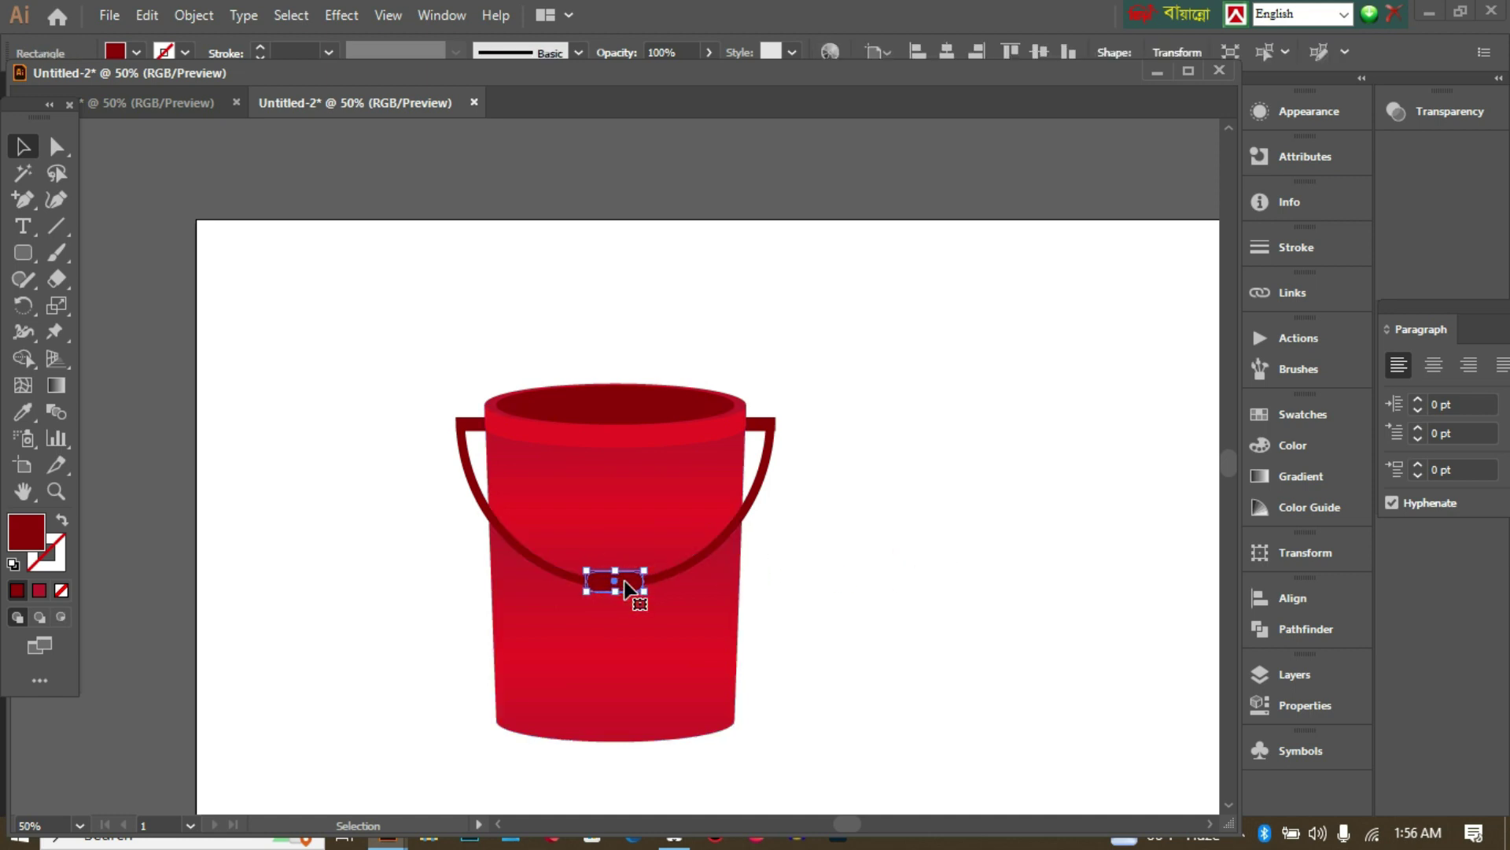
click(983, 545)
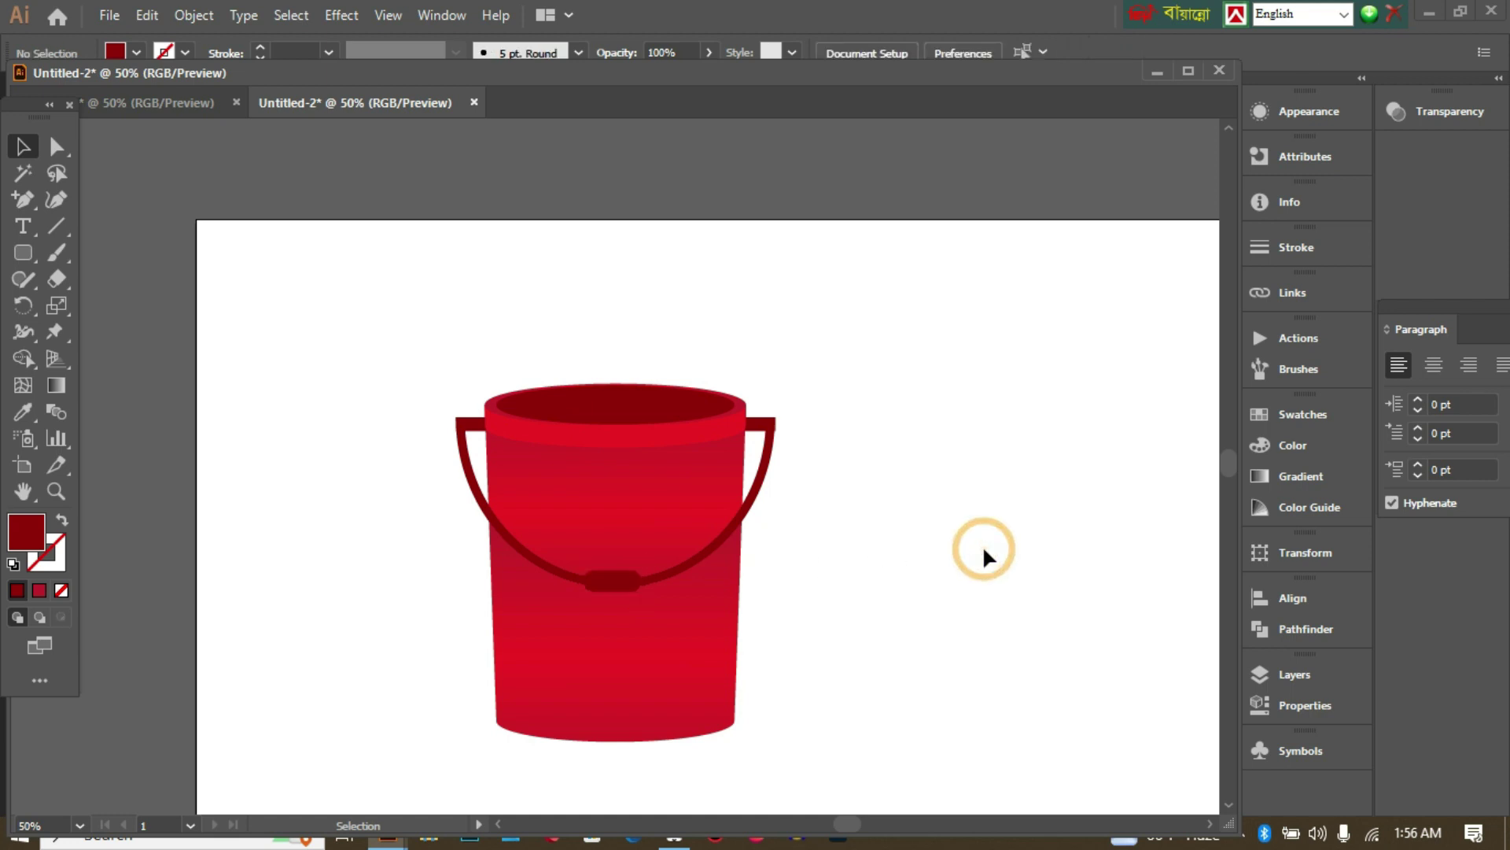
Group all parts of the bucket, including the handle and its grip.
scroll(991, 538, down, 4)
drag(360, 210, 907, 692)
click(924, 493)
drag(393, 232, 830, 666)
key(ctrl+g)
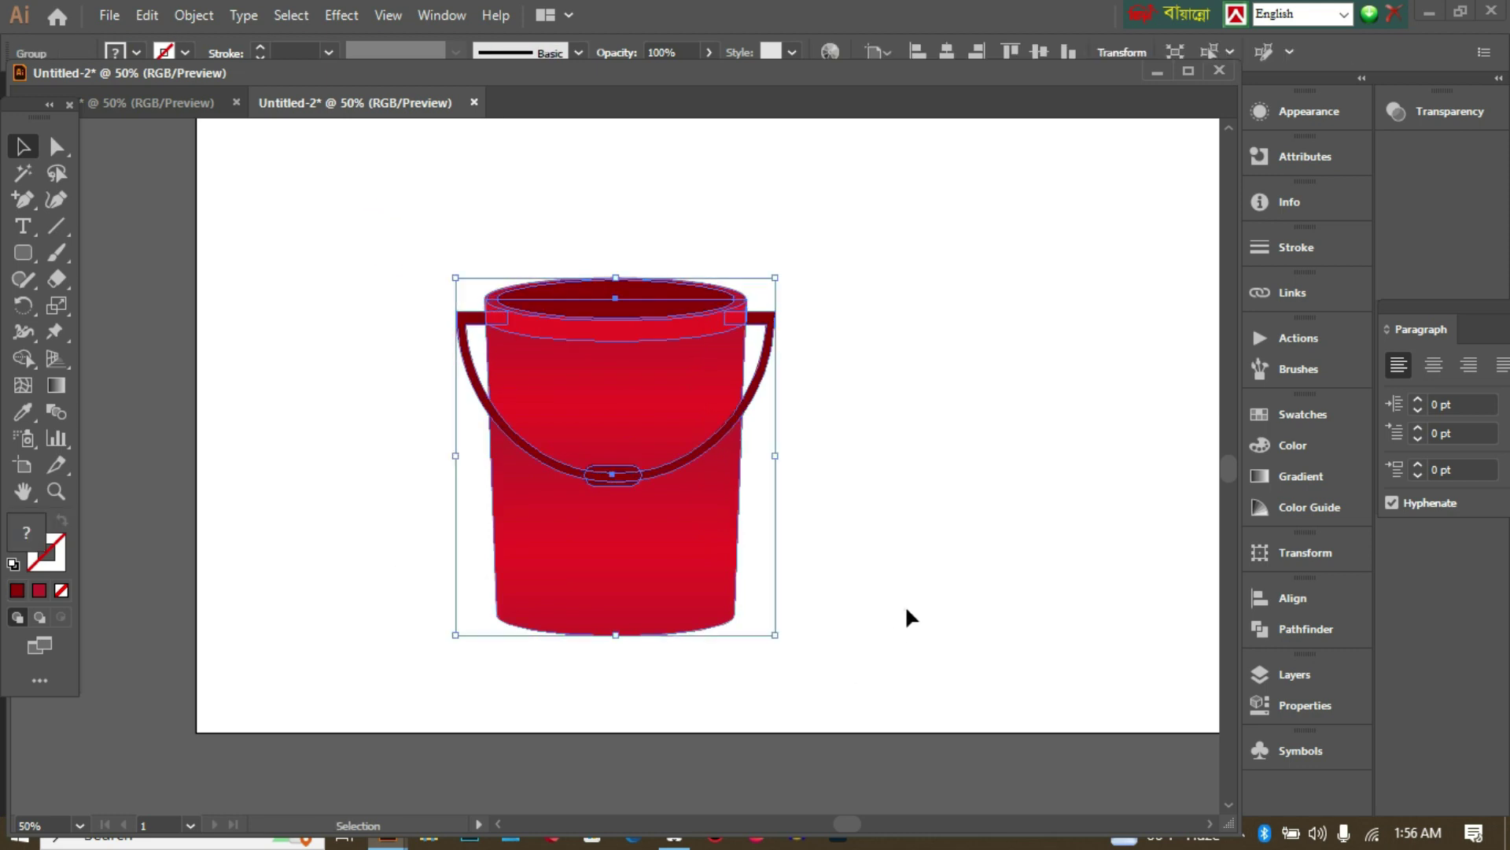
Enlarge the grouped bucket to fill most of the artboard's height and move it near the artboard's centre.
click(388, 229)
drag(391, 189, 831, 697)
drag(661, 470, 730, 427)
click(1086, 411)
drag(1058, 364, 1055, 413)
drag(1037, 504, 937, 506)
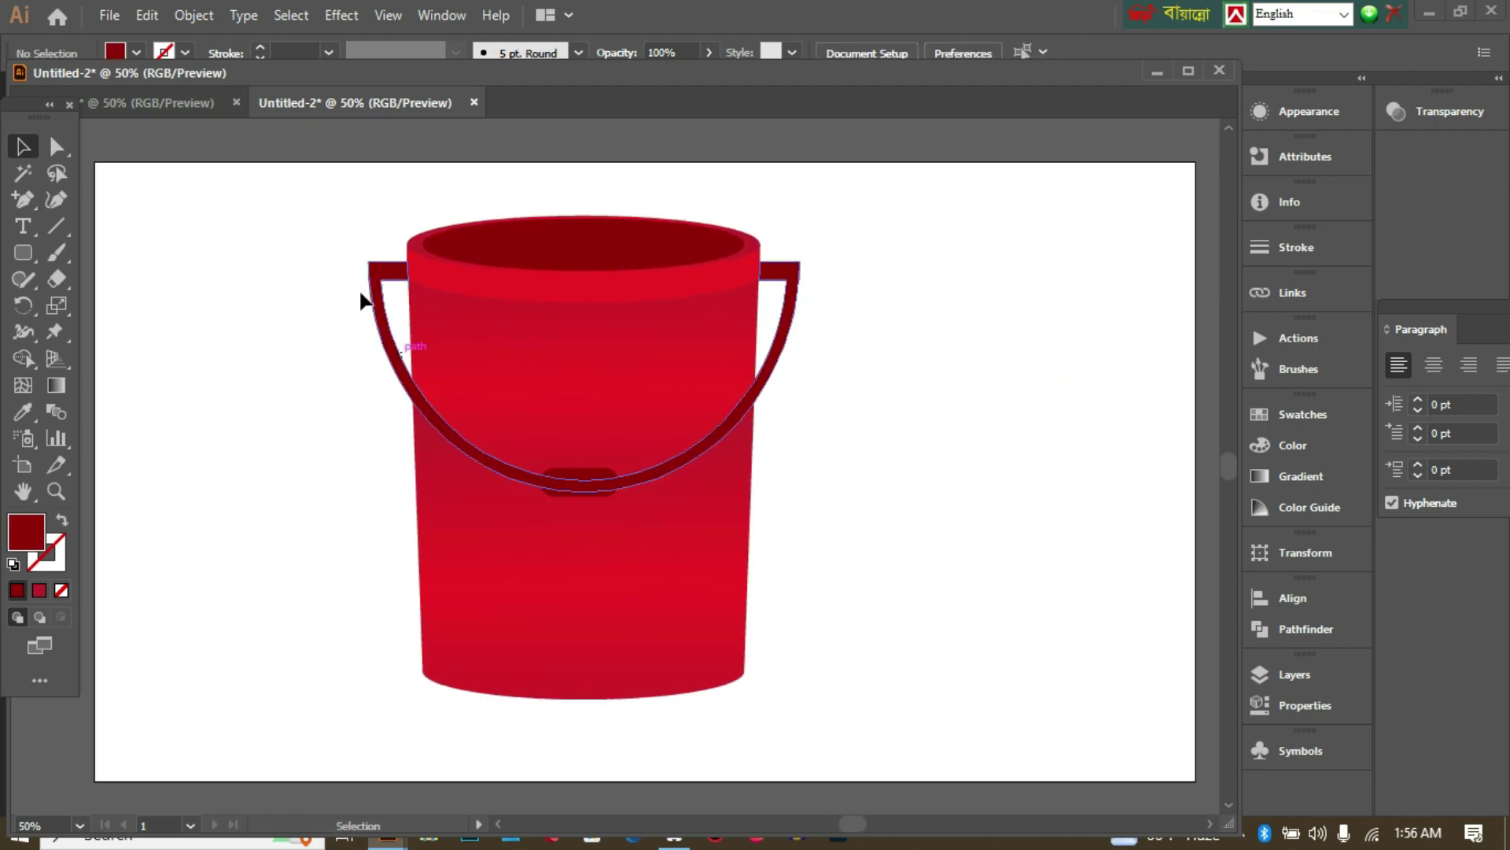
drag(311, 193, 818, 718)
drag(688, 573, 736, 575)
click(951, 563)
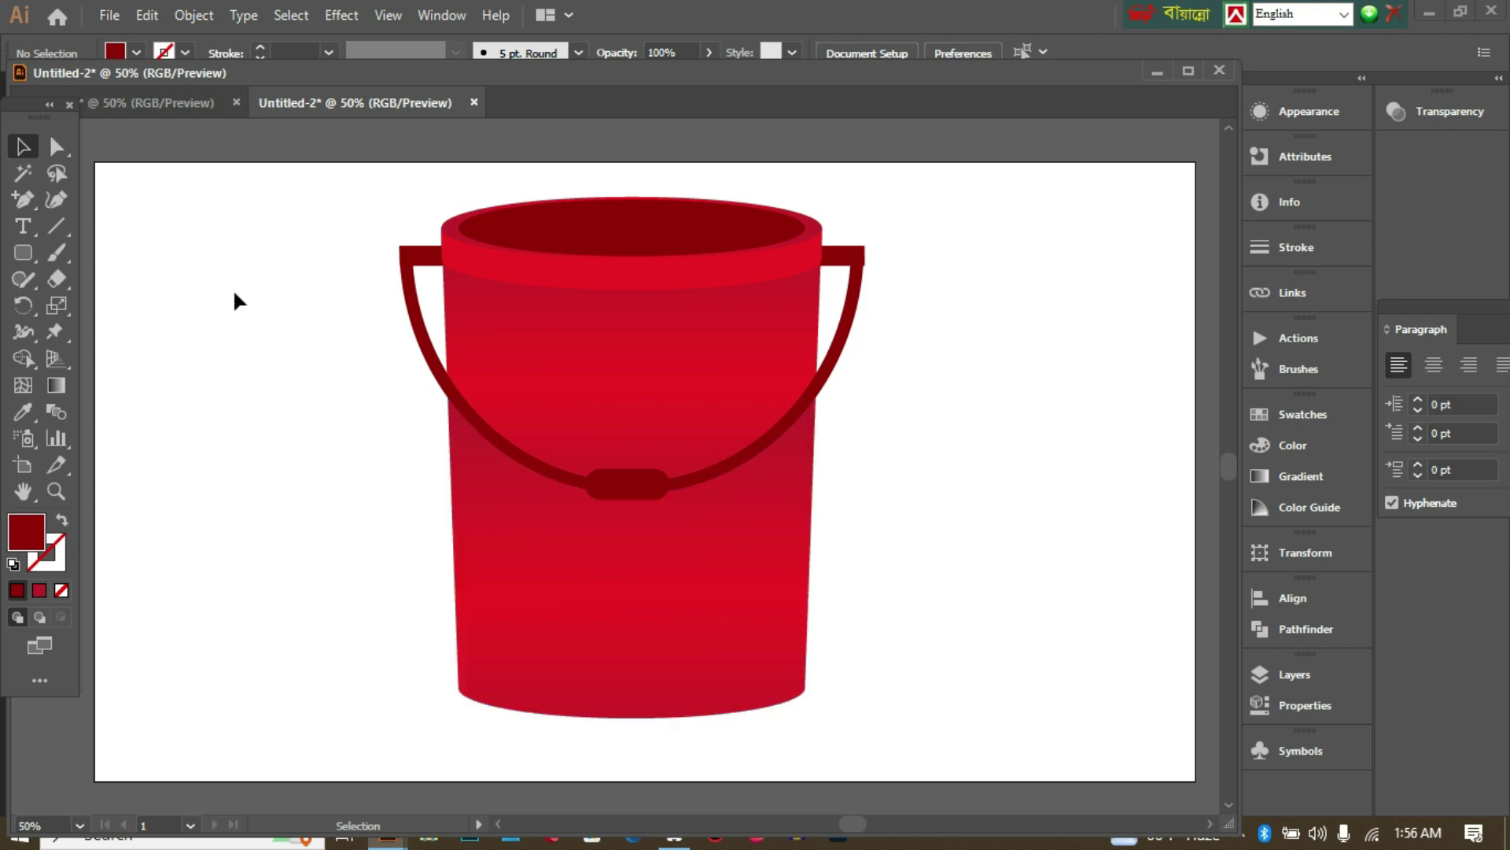
Draw a dark red rounded rectangle in the empty space left of the bucket, about half the bucket's width.
click(19, 229)
click(24, 260)
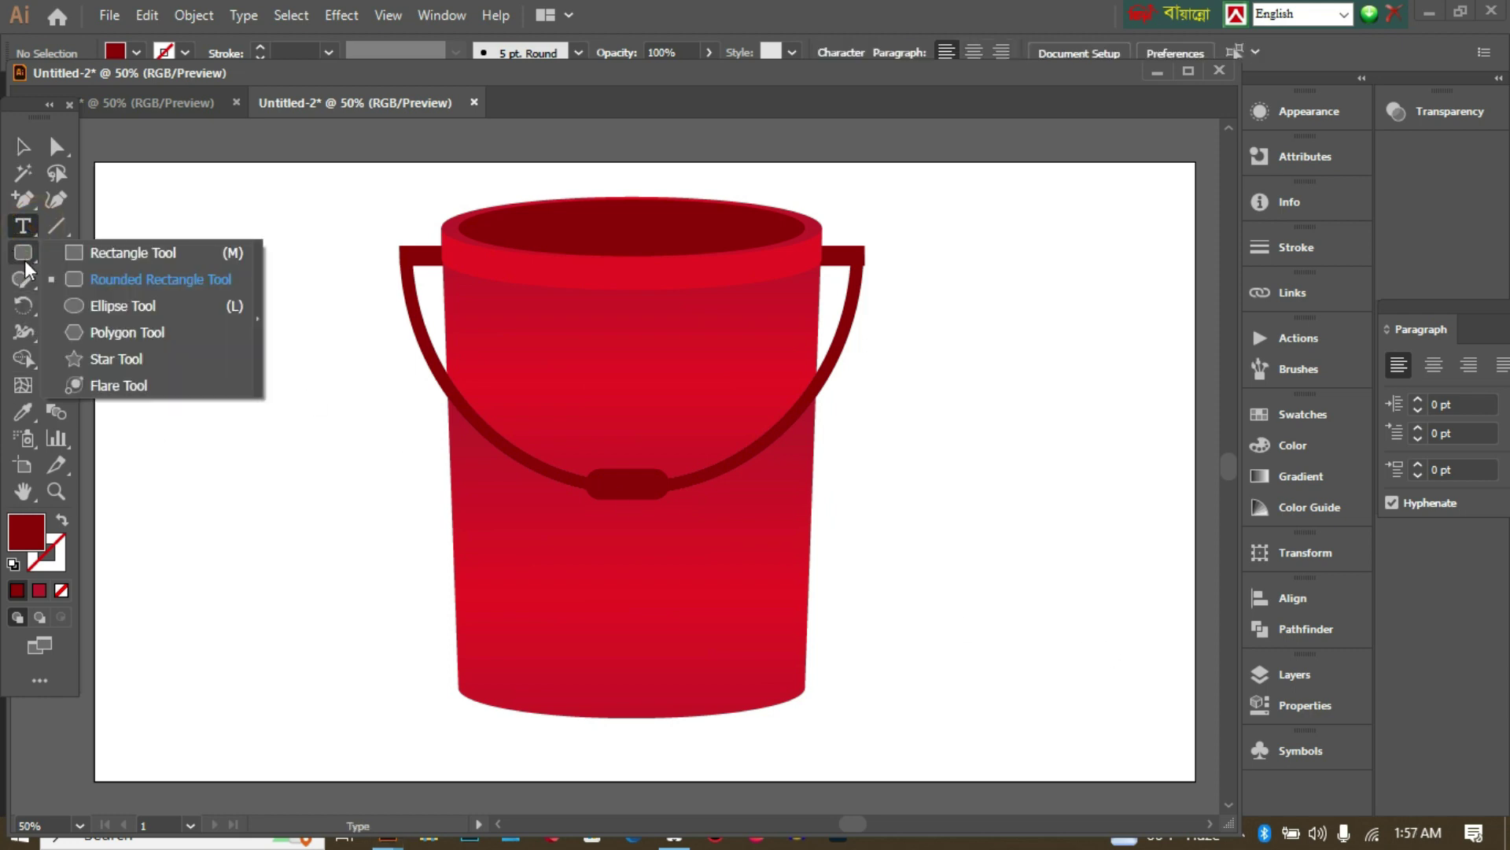
click(101, 277)
drag(149, 359, 339, 494)
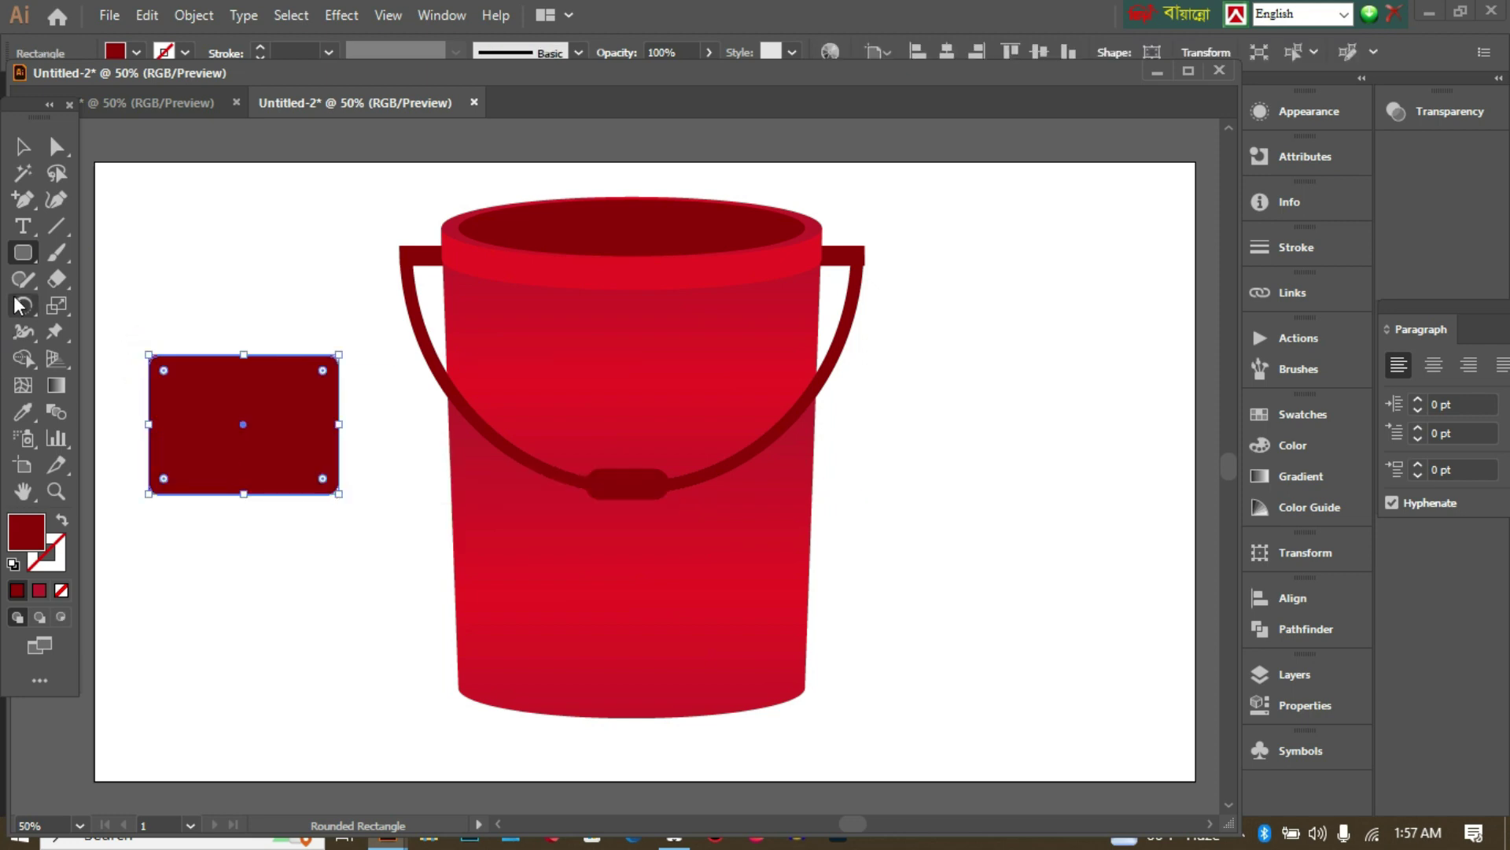
Draw a dark red ellipse centred over the rounded rectangle's upper edge and nudge it down to overlap more.
click(23, 251)
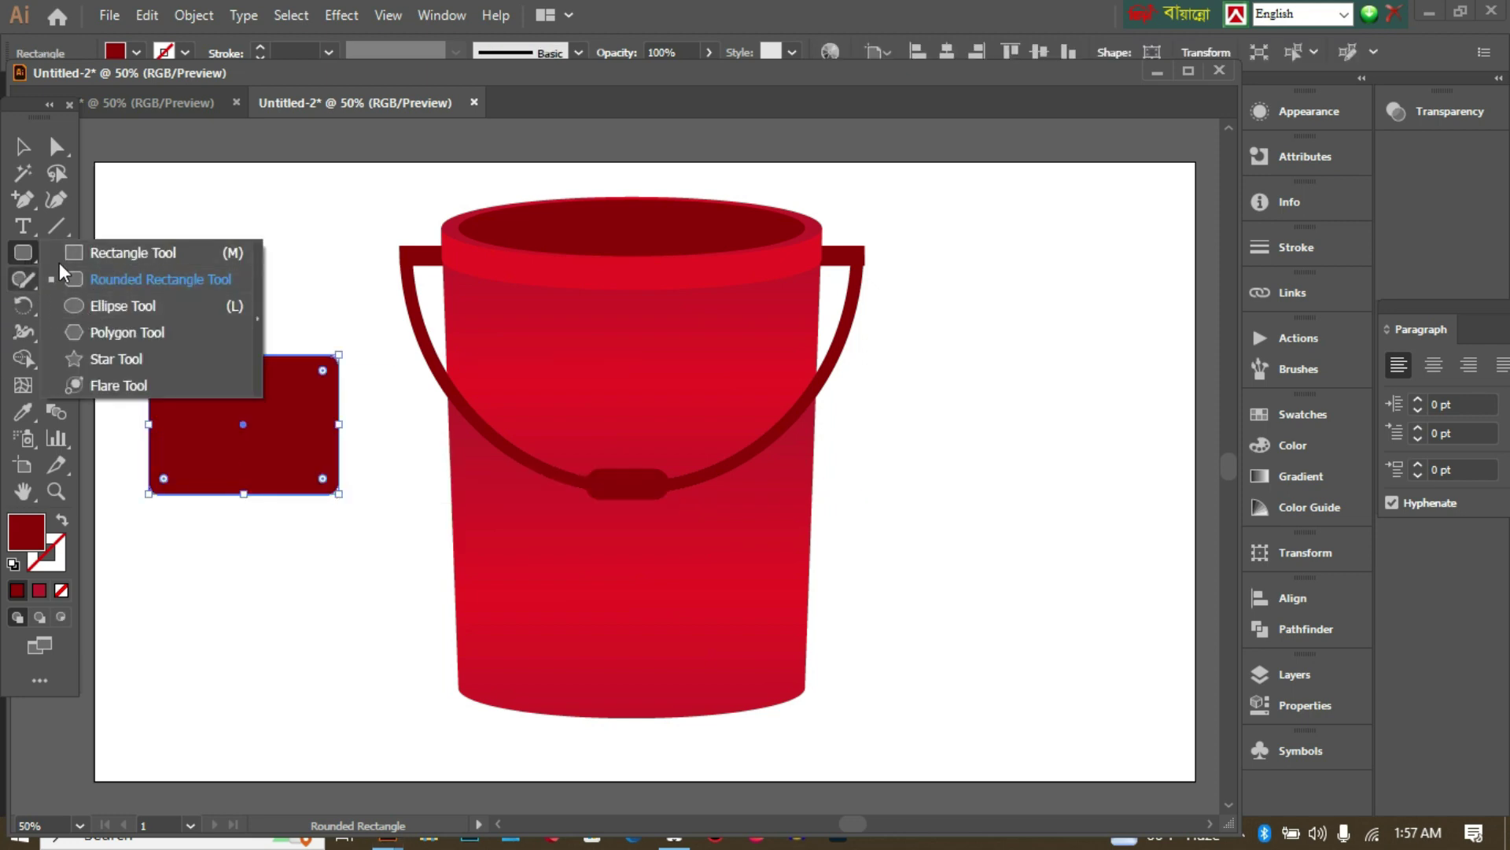
click(102, 306)
drag(170, 286, 318, 410)
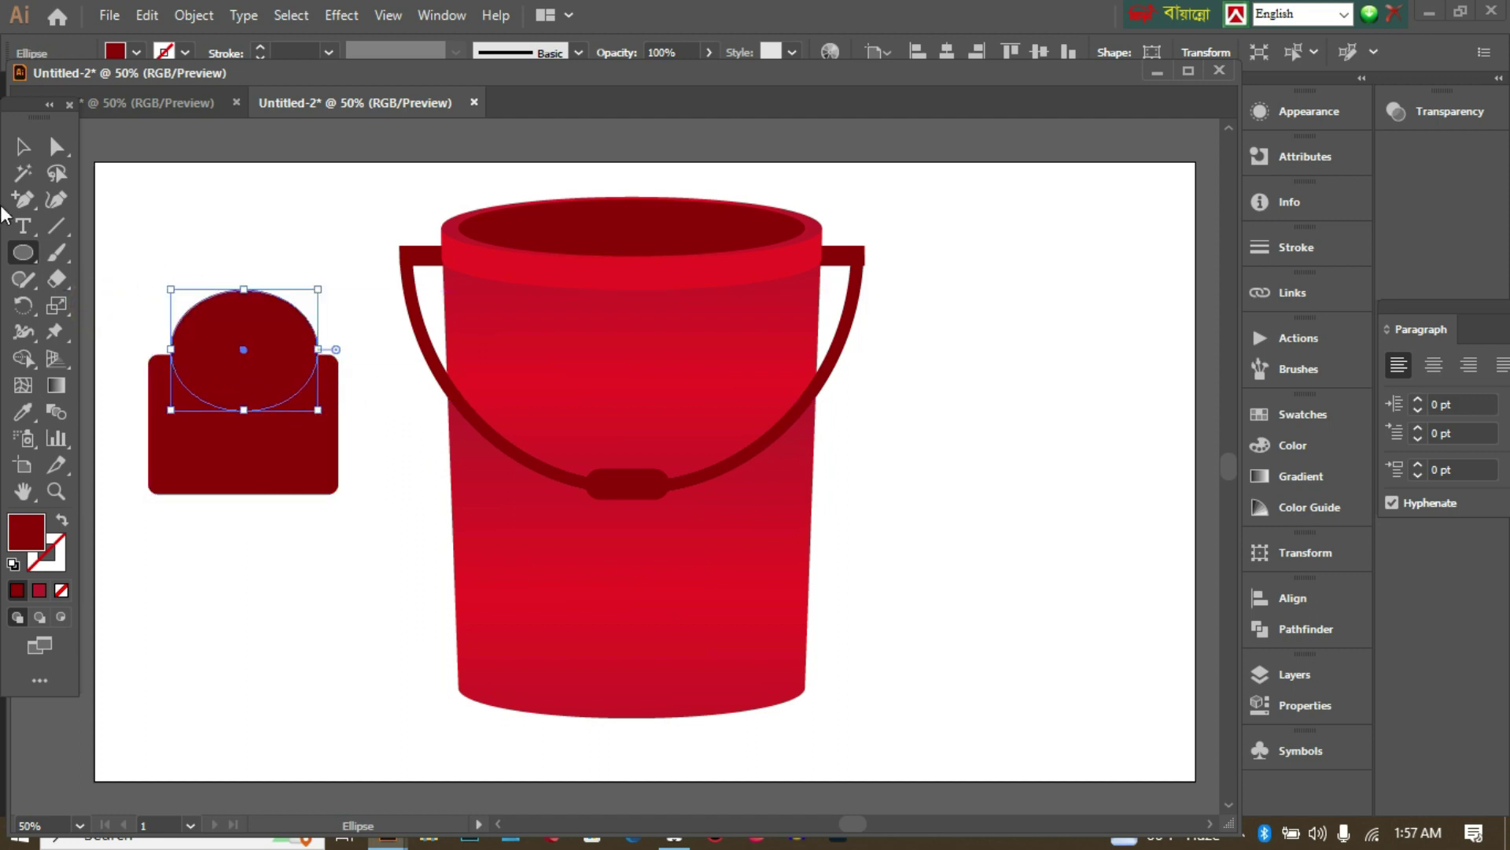
click(22, 146)
key(Down)
key(Down)
key(Down)
key(Down)
key(Down)
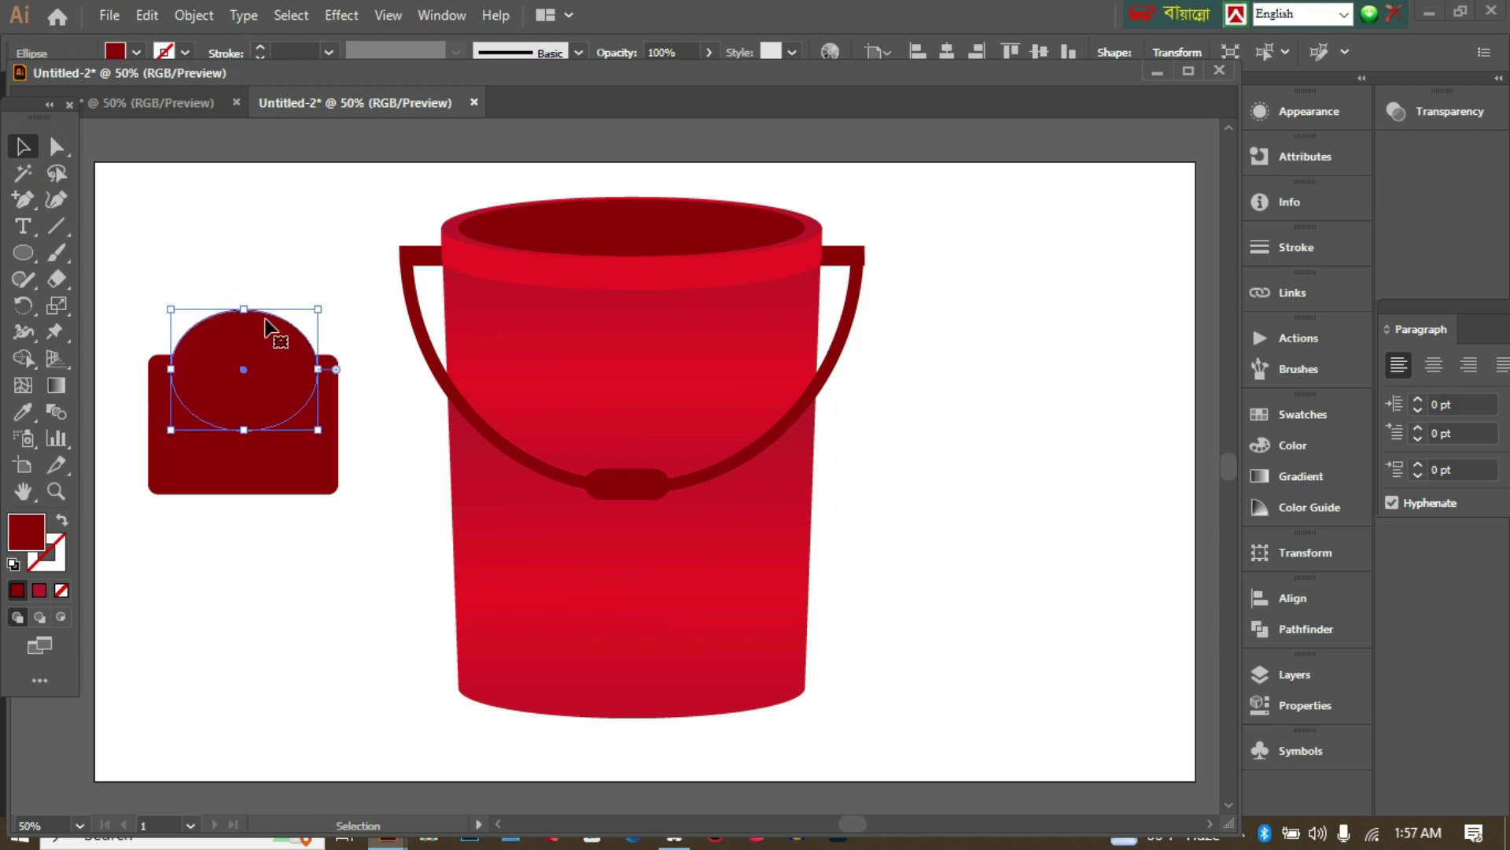
Unite the dark red rounded rectangle and the ellipse into a single label shape.
drag(126, 252, 349, 544)
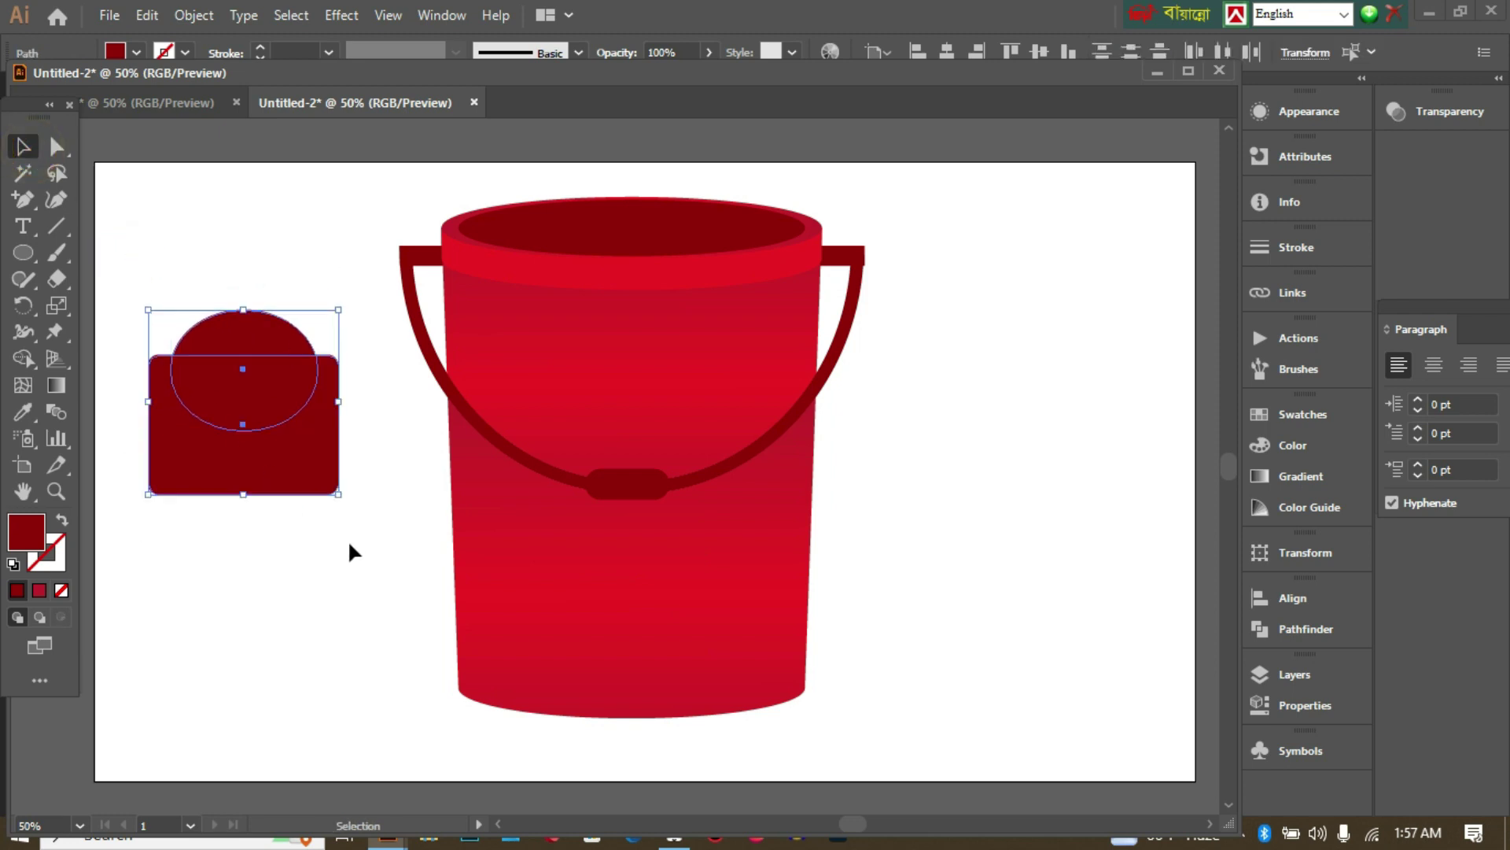
click(1322, 628)
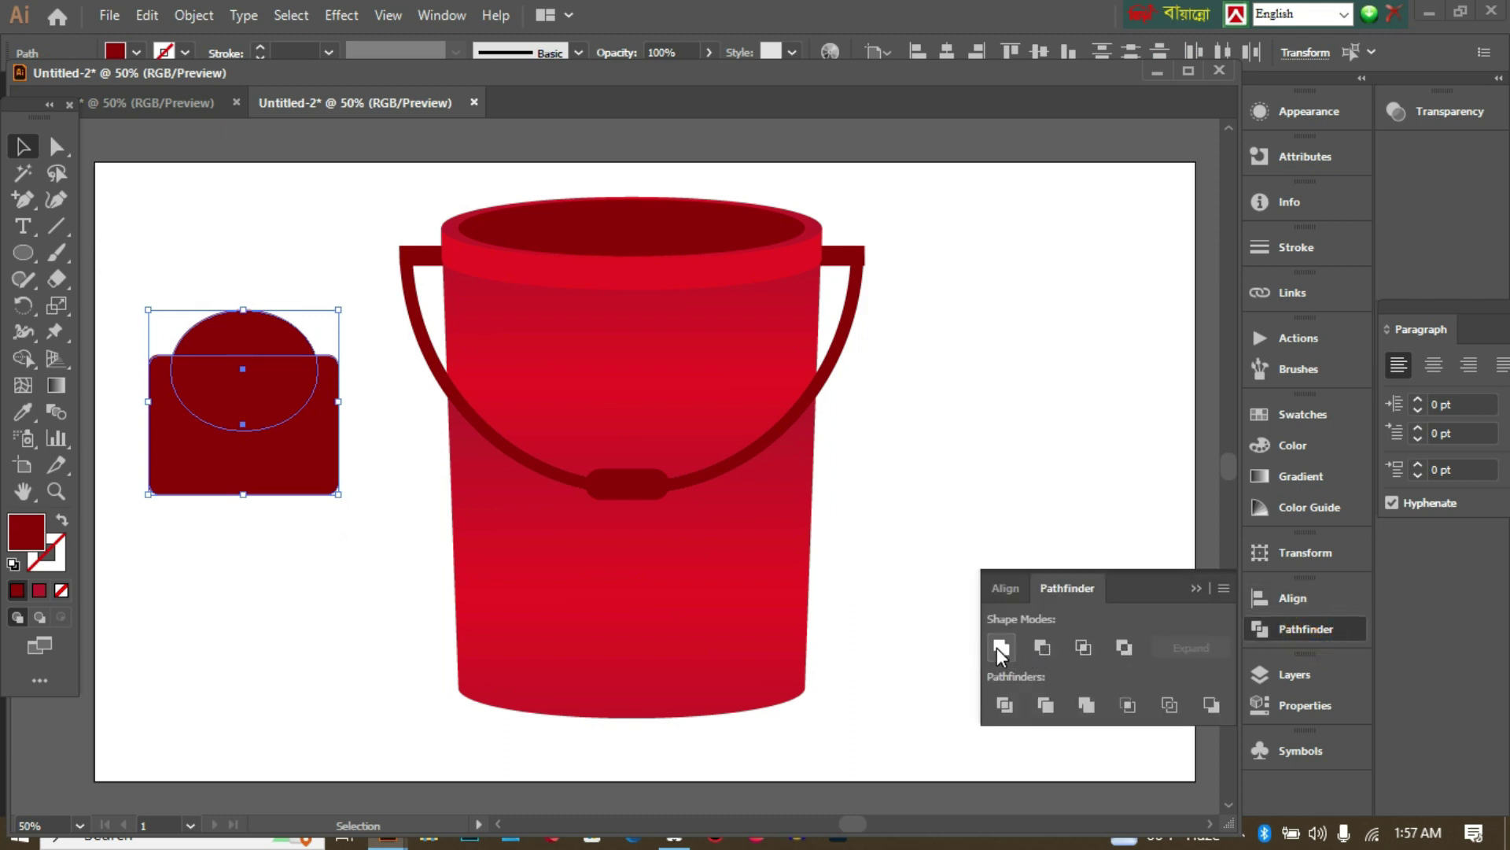
click(1002, 647)
click(990, 497)
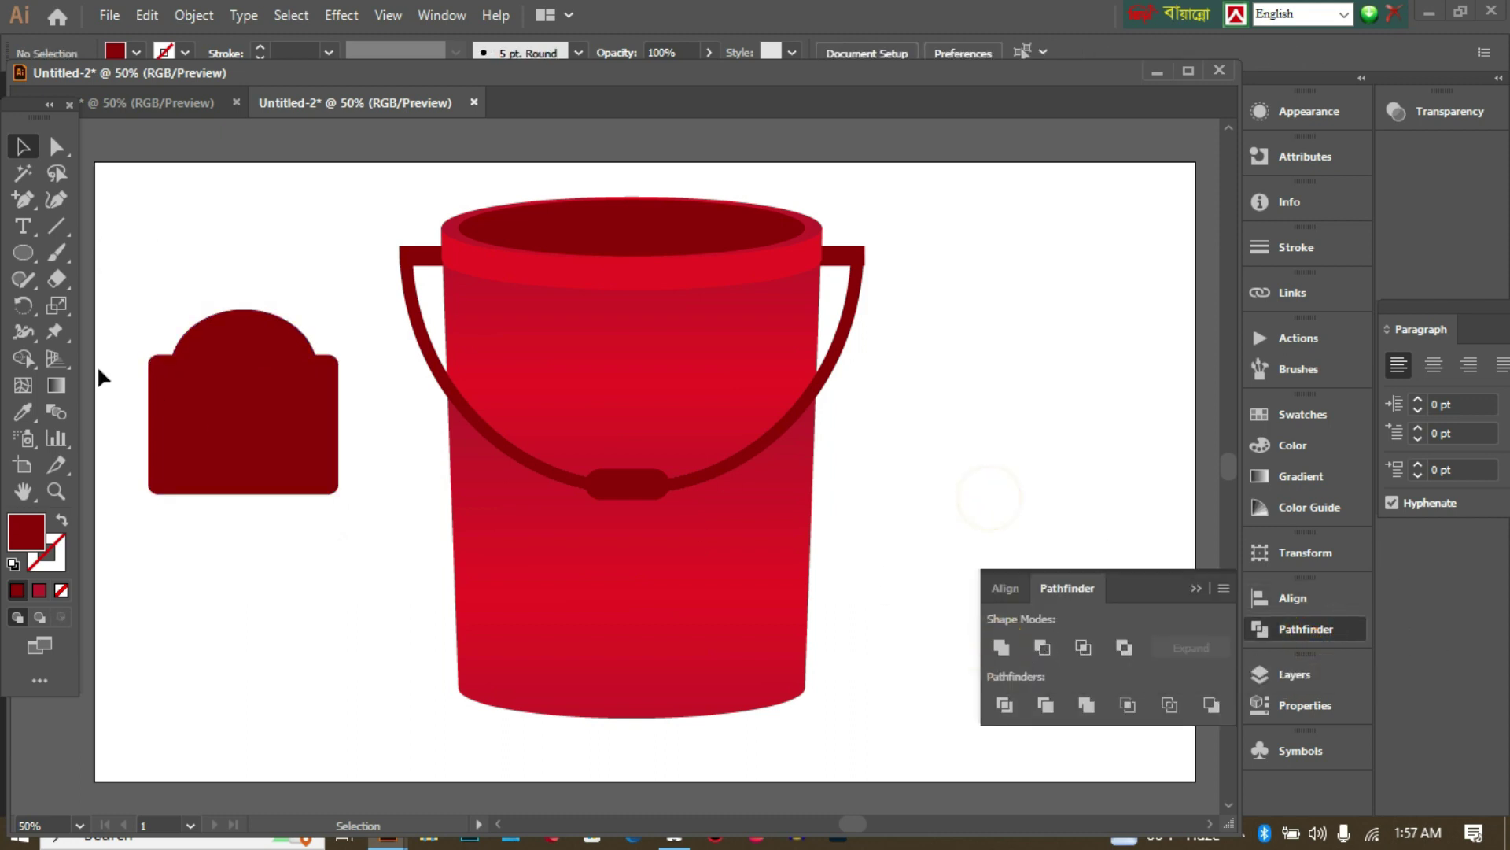
Fill the label shape with the CMYK Blue swatch, edited to a darker blue of RGB 0, 0, 124.
click(192, 394)
click(1302, 414)
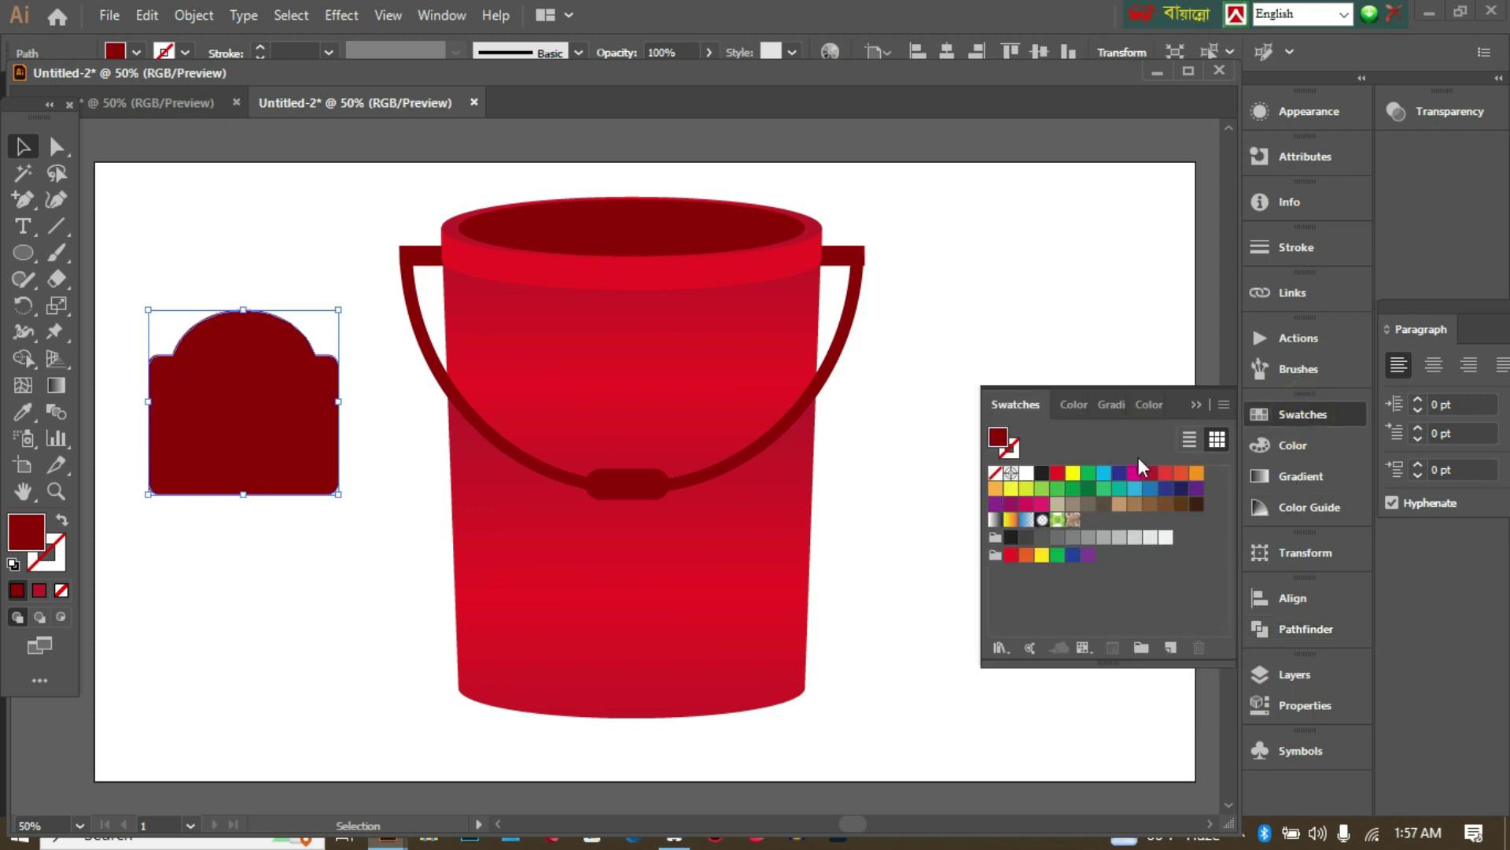
double_click(1118, 472)
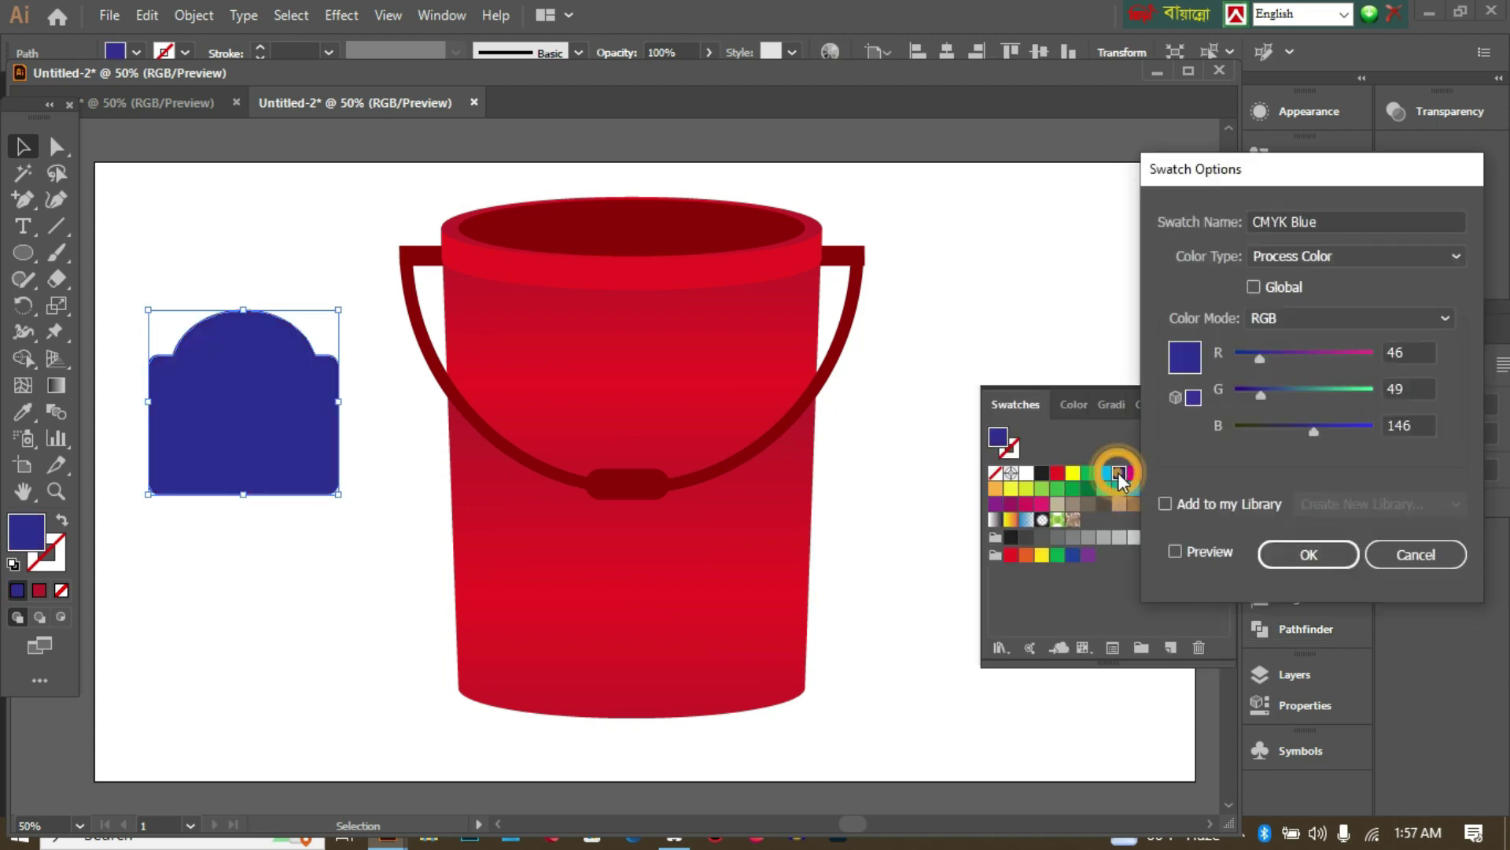
drag(1260, 391, 1235, 358)
drag(1315, 435, 1302, 432)
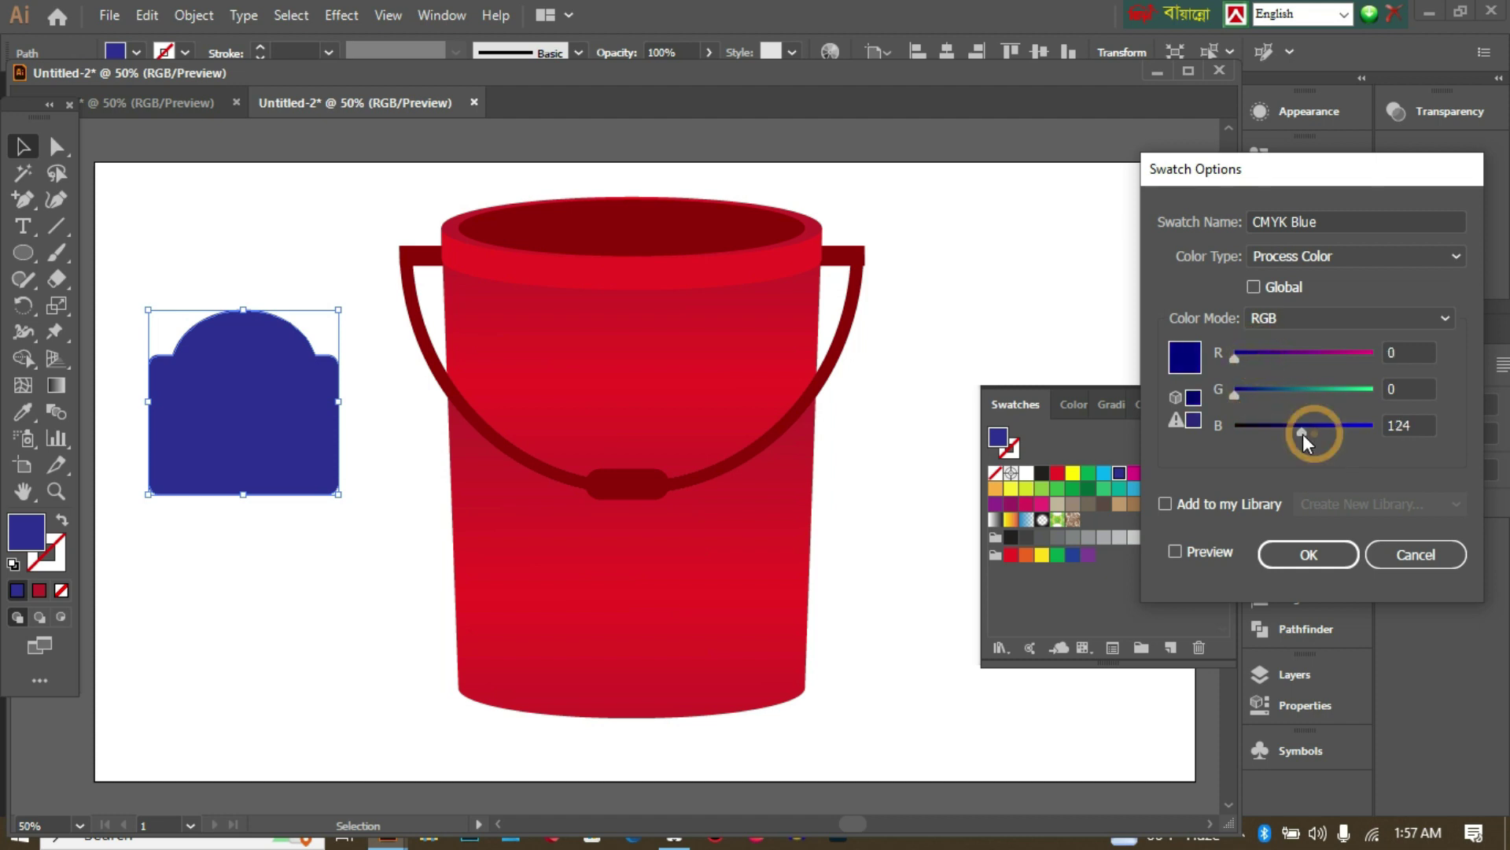
click(1316, 551)
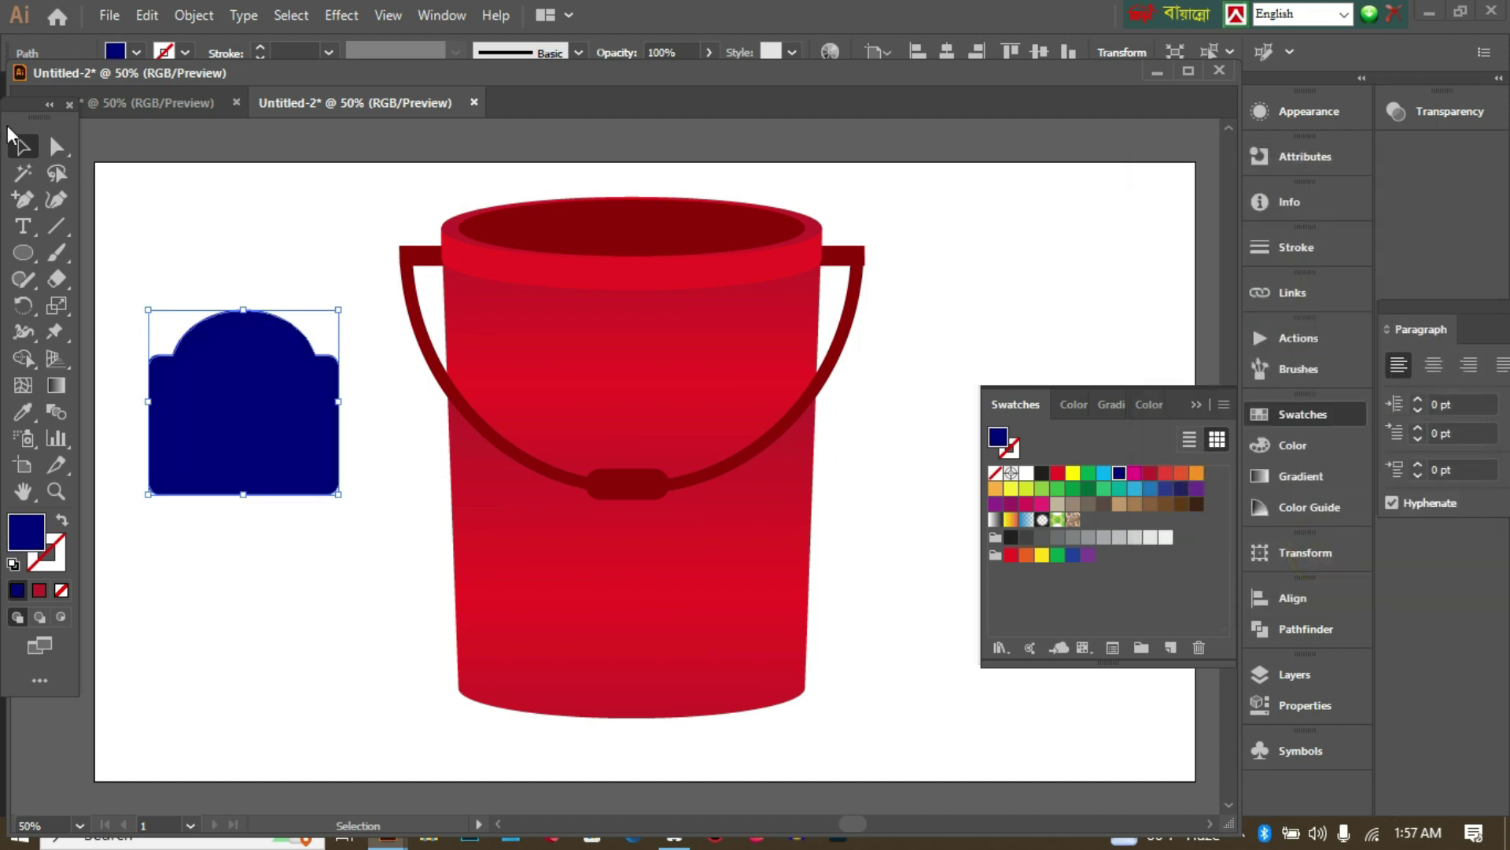
Shrink the blue label to about a fifth of the bucket's width and centre it near the bucket's base.
click(207, 187)
drag(246, 360, 652, 582)
drag(745, 528, 706, 565)
drag(655, 651, 633, 675)
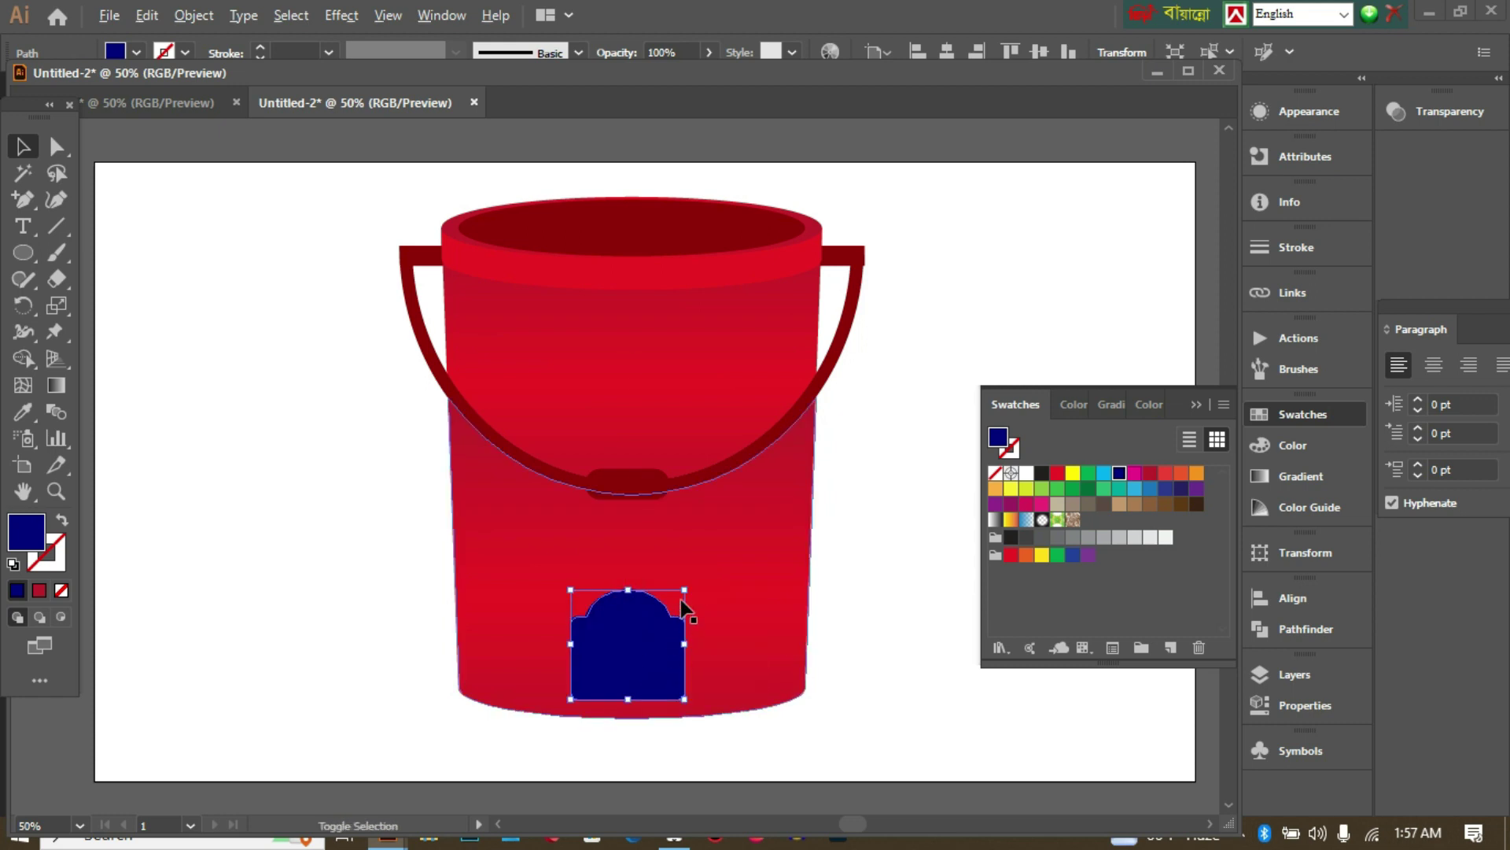
drag(684, 590, 657, 616)
mouse_move(657, 673)
mouse_down()
mouse_move(671, 684)
mouse_move(642, 682)
mouse_up()
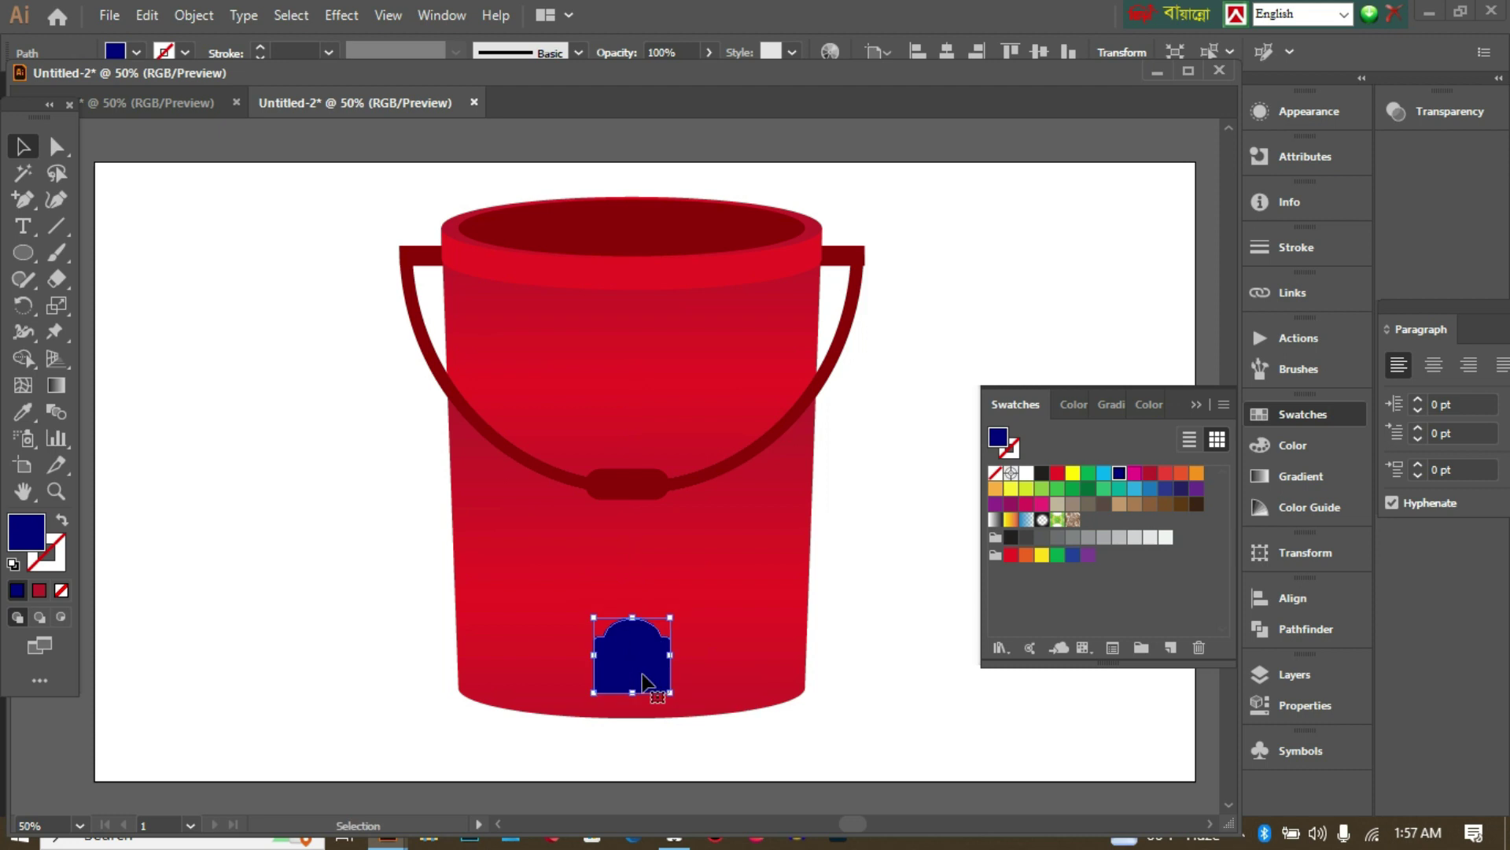
click(913, 724)
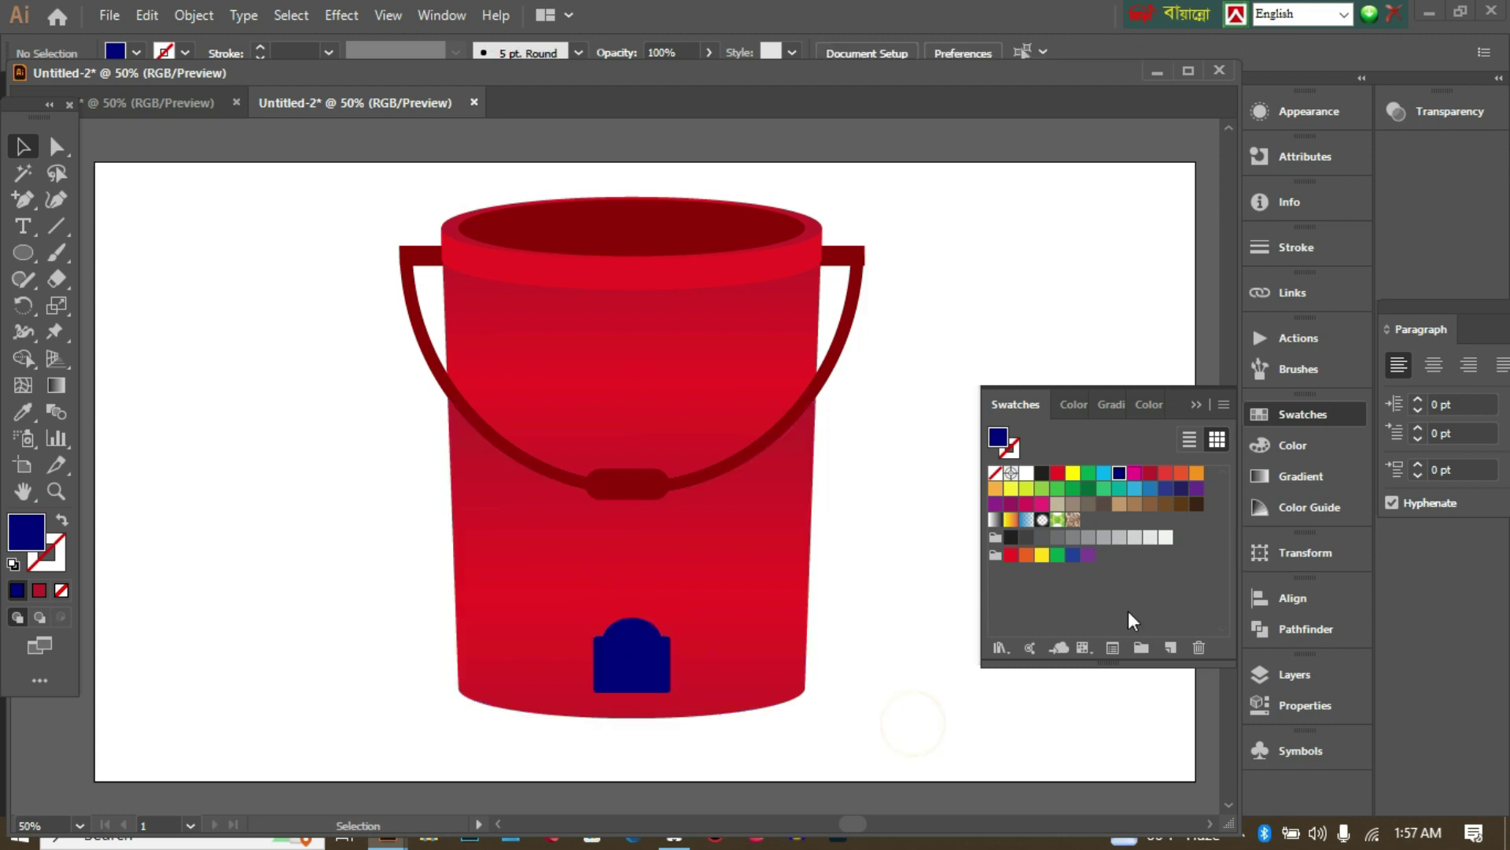
click(1191, 403)
Add the text "rfl" in the empty space right of the bucket and set its size to 72 pt.
click(23, 226)
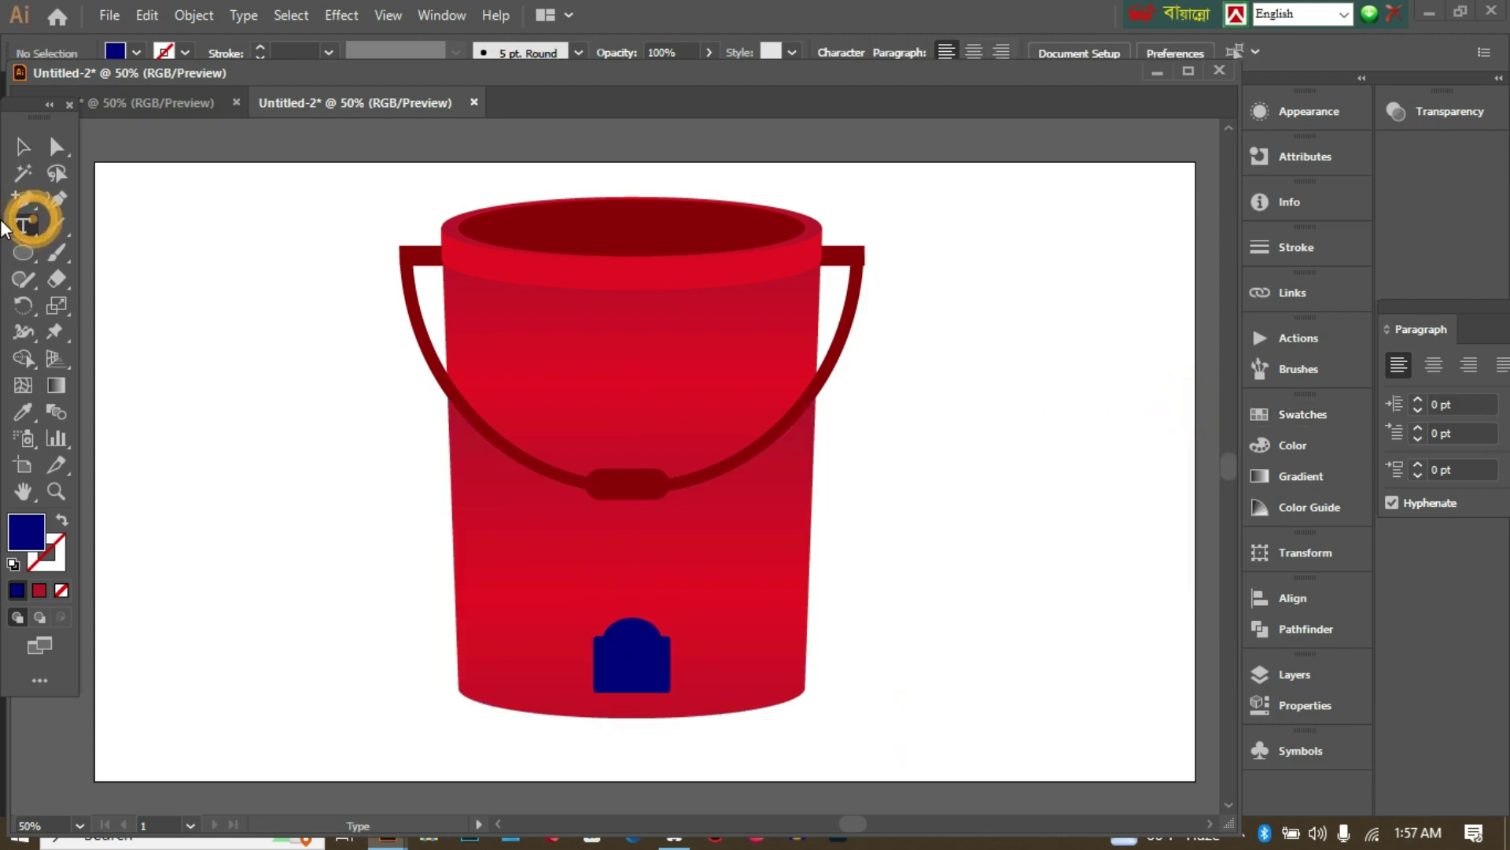
click(961, 263)
key(BackSpace)
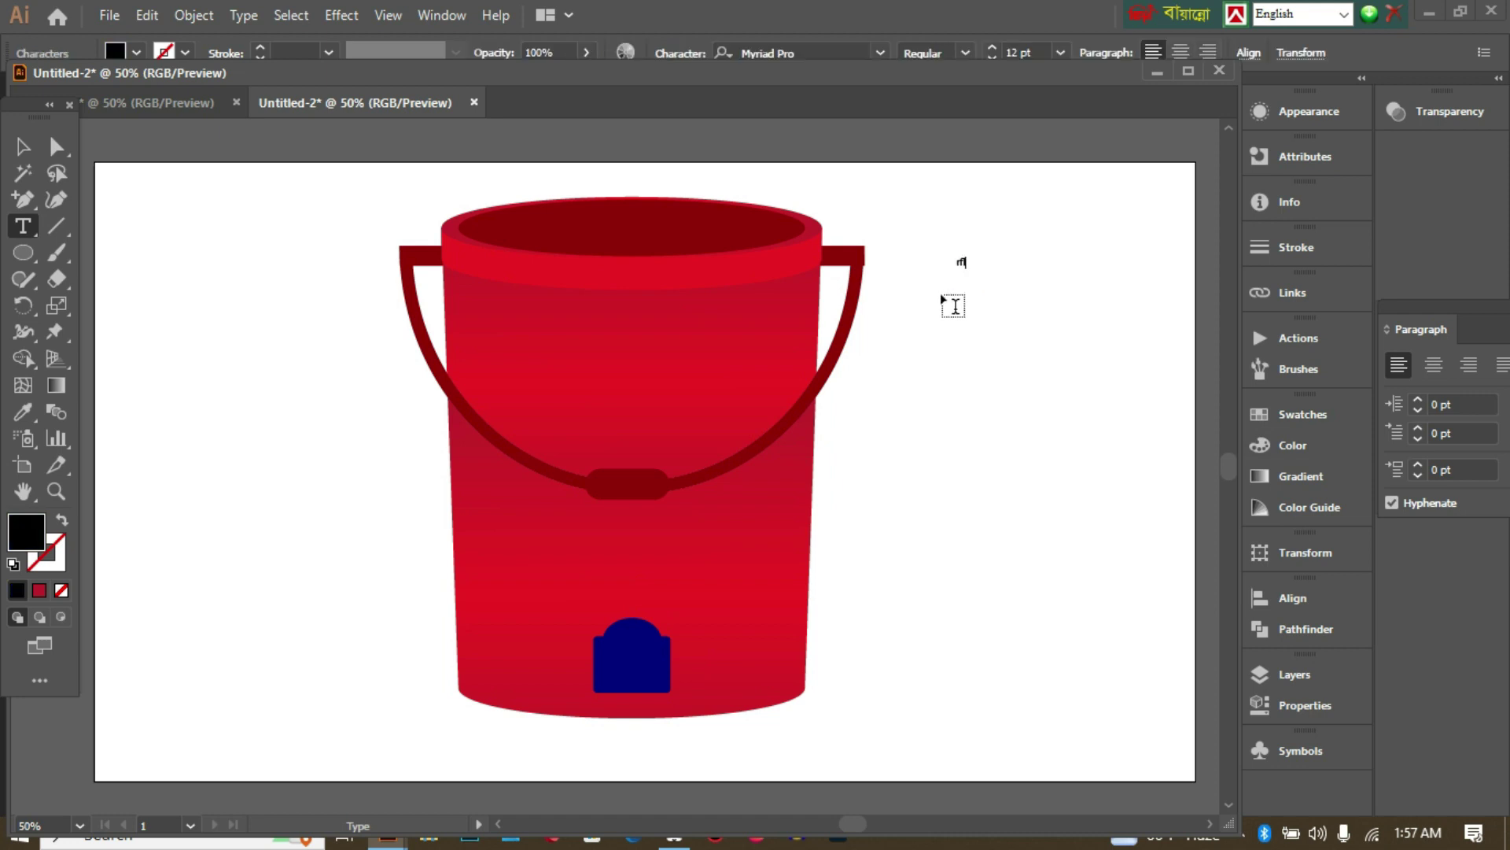
key(Escape)
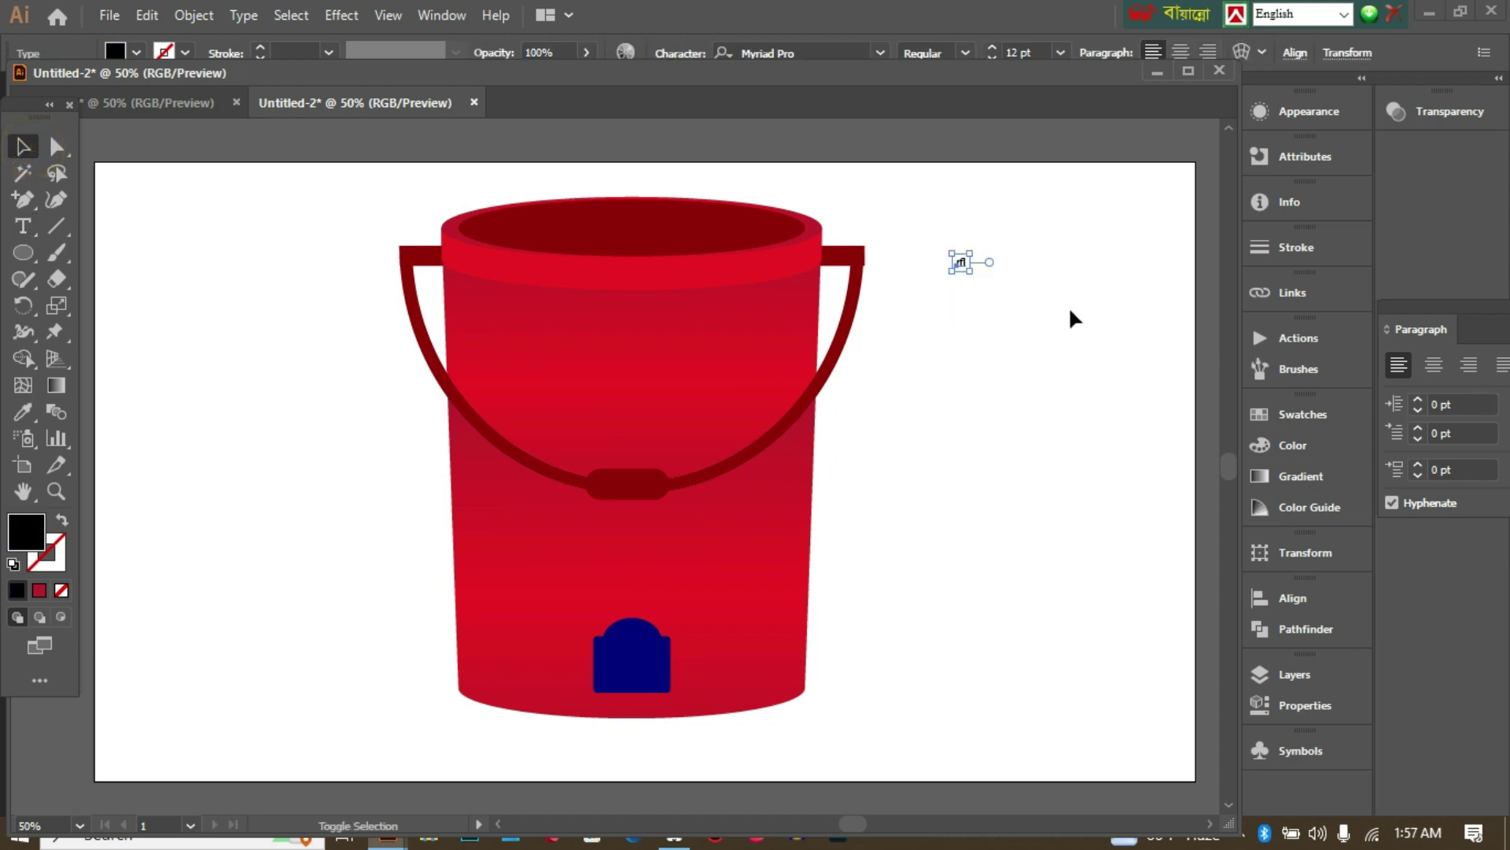
key(ctrl+t)
drag(1077, 216, 247, 307)
click(231, 415)
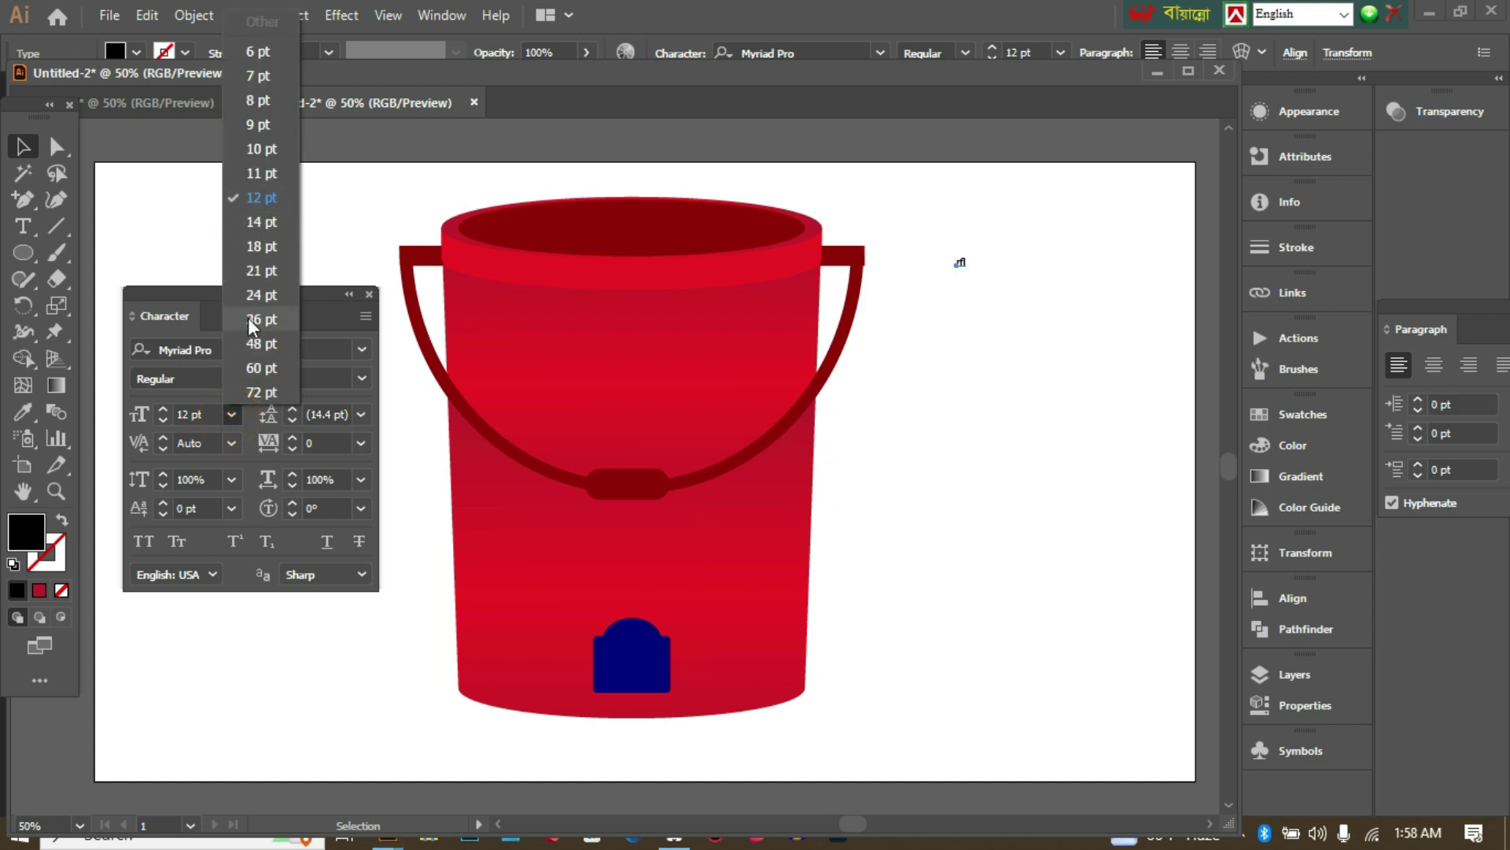
click(250, 391)
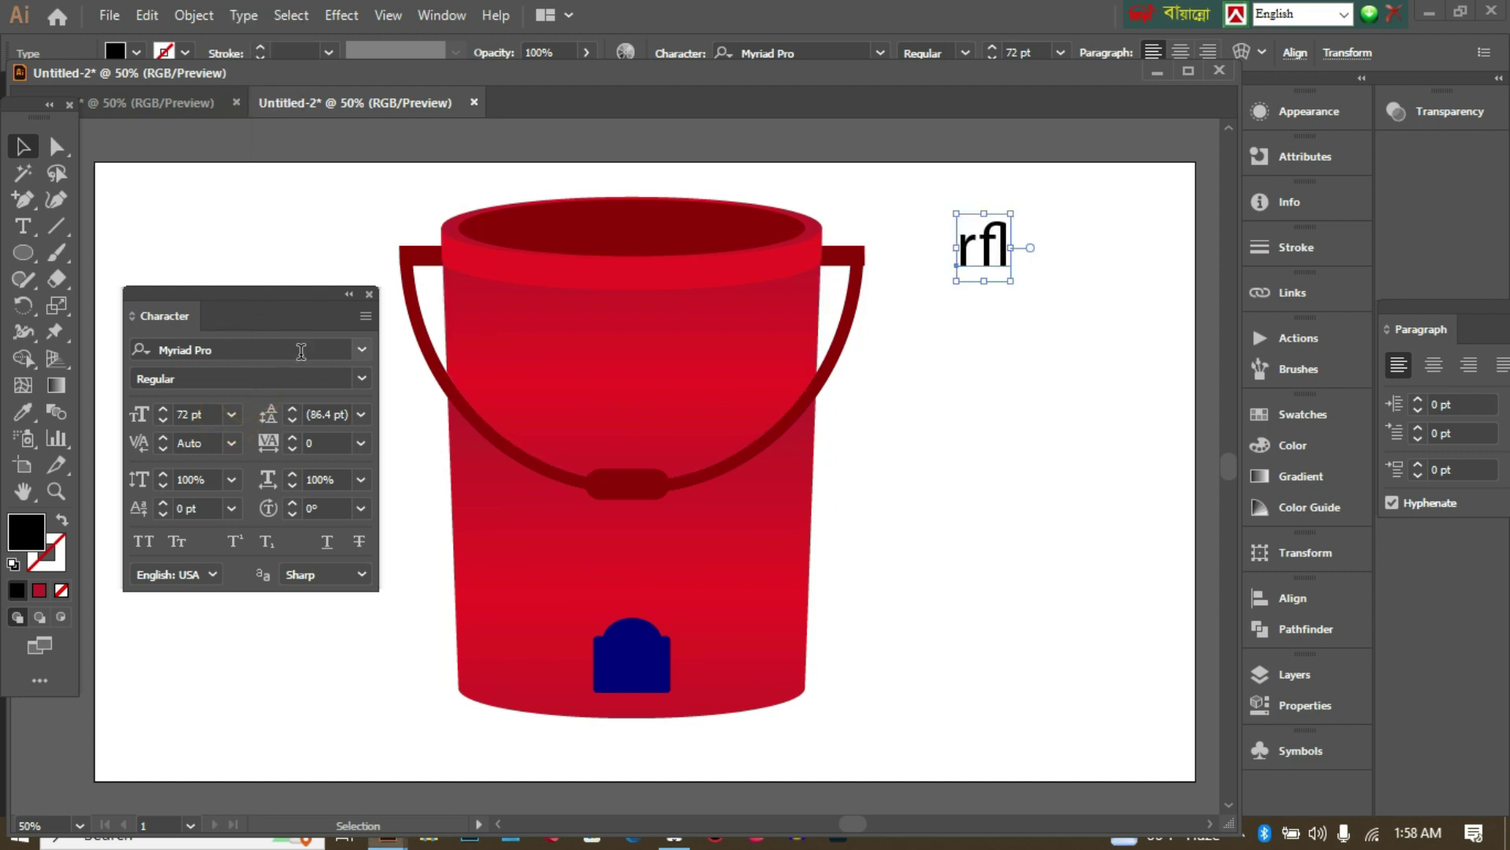
Set the rfl text in all caps with the Bebas Regular font.
click(362, 350)
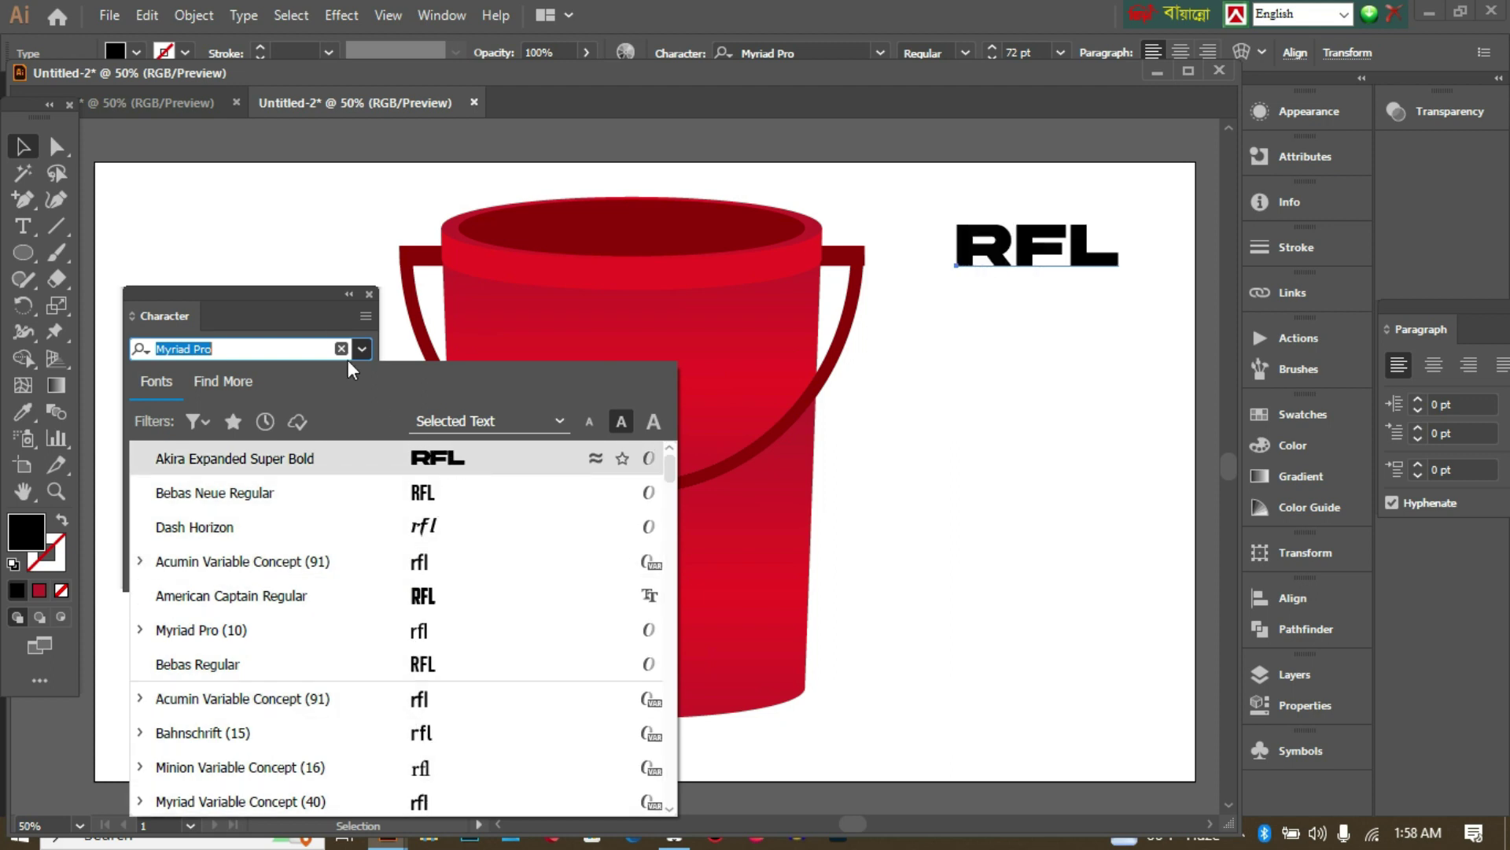
click(323, 294)
click(143, 540)
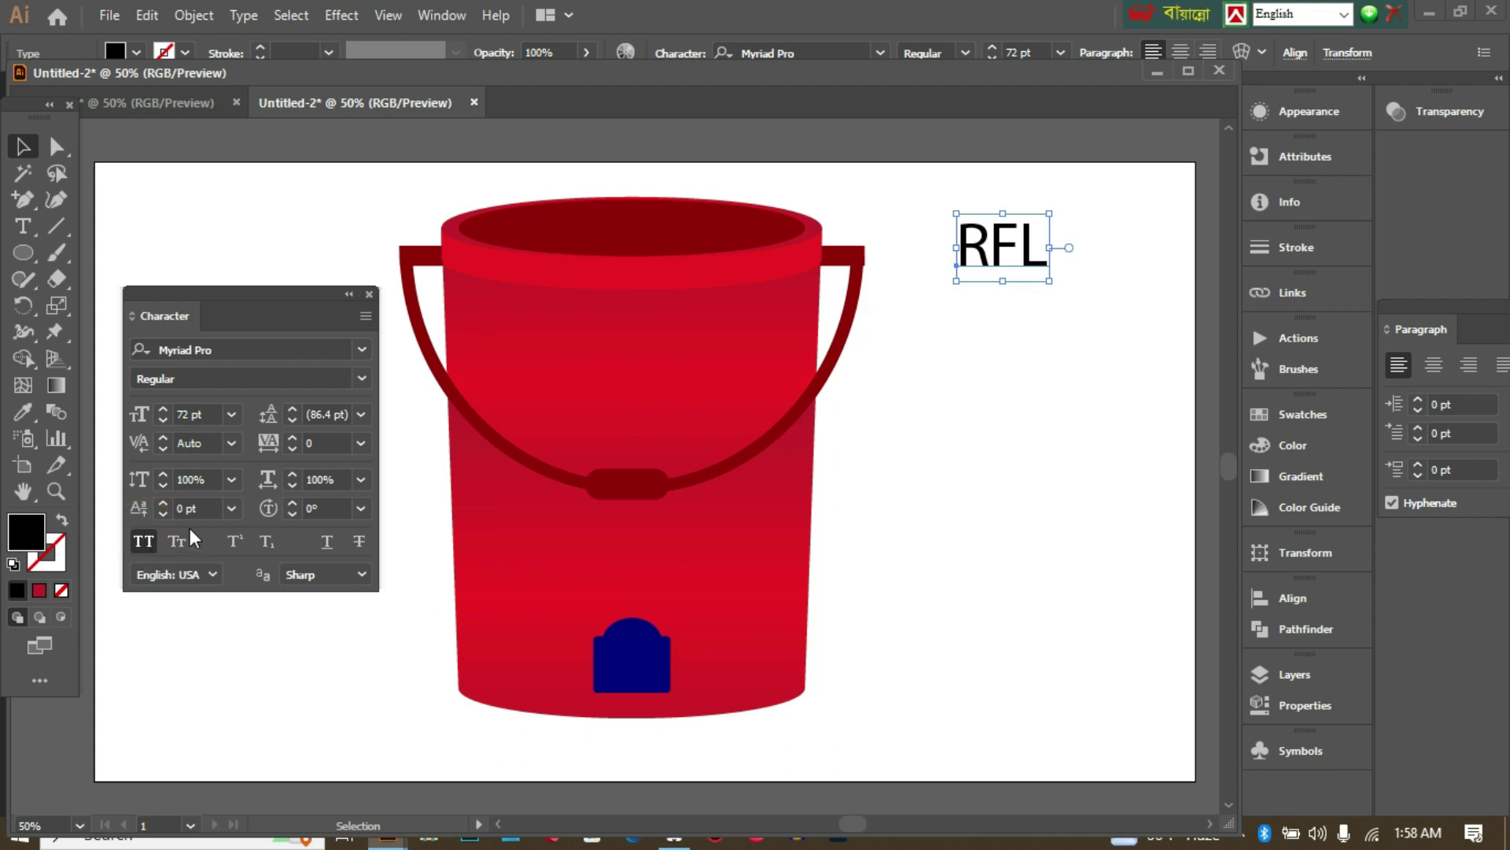
click(362, 351)
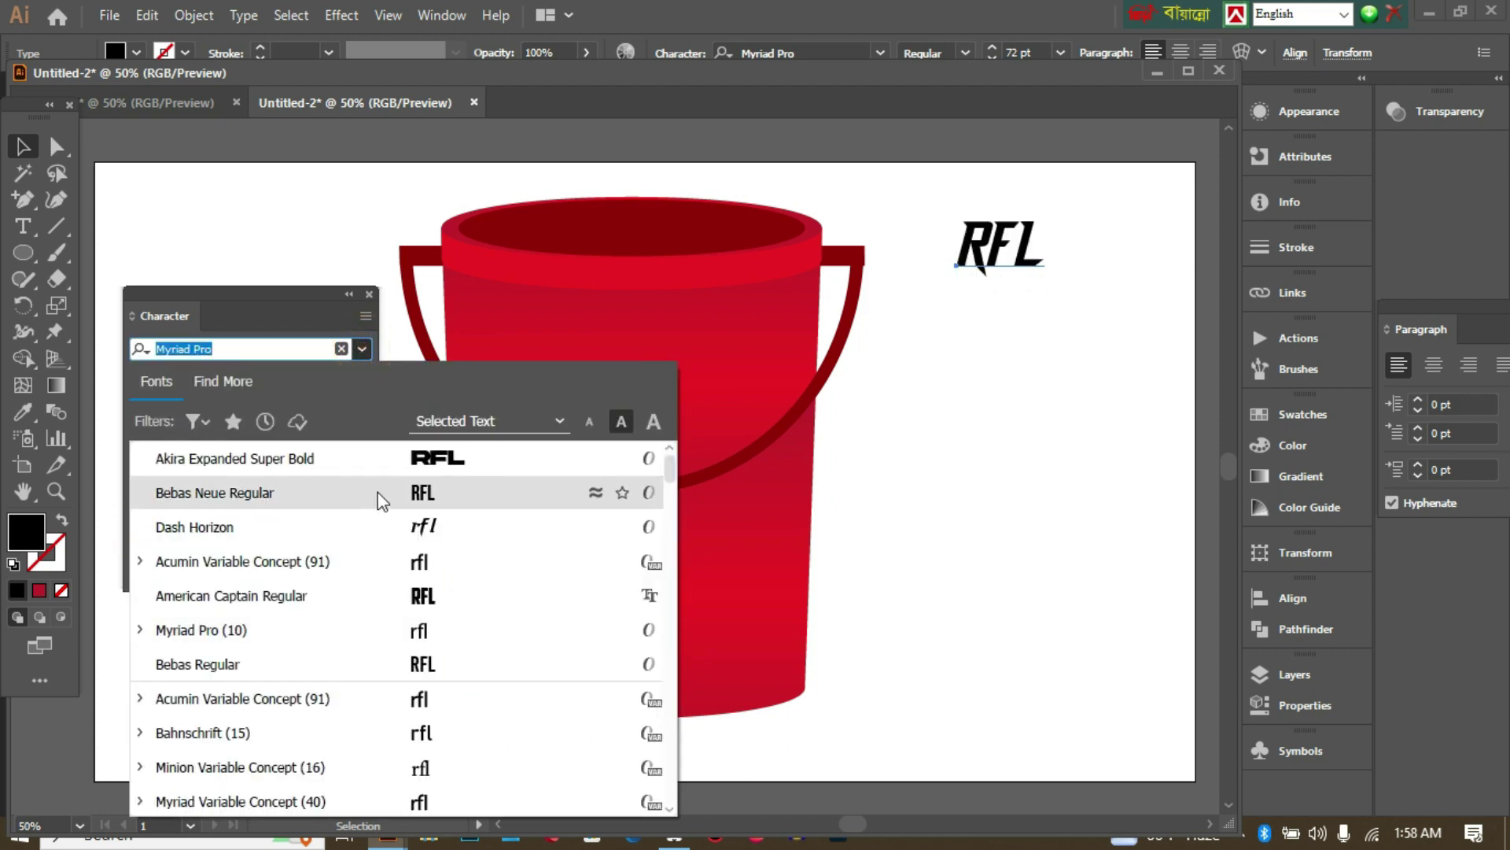
click(392, 470)
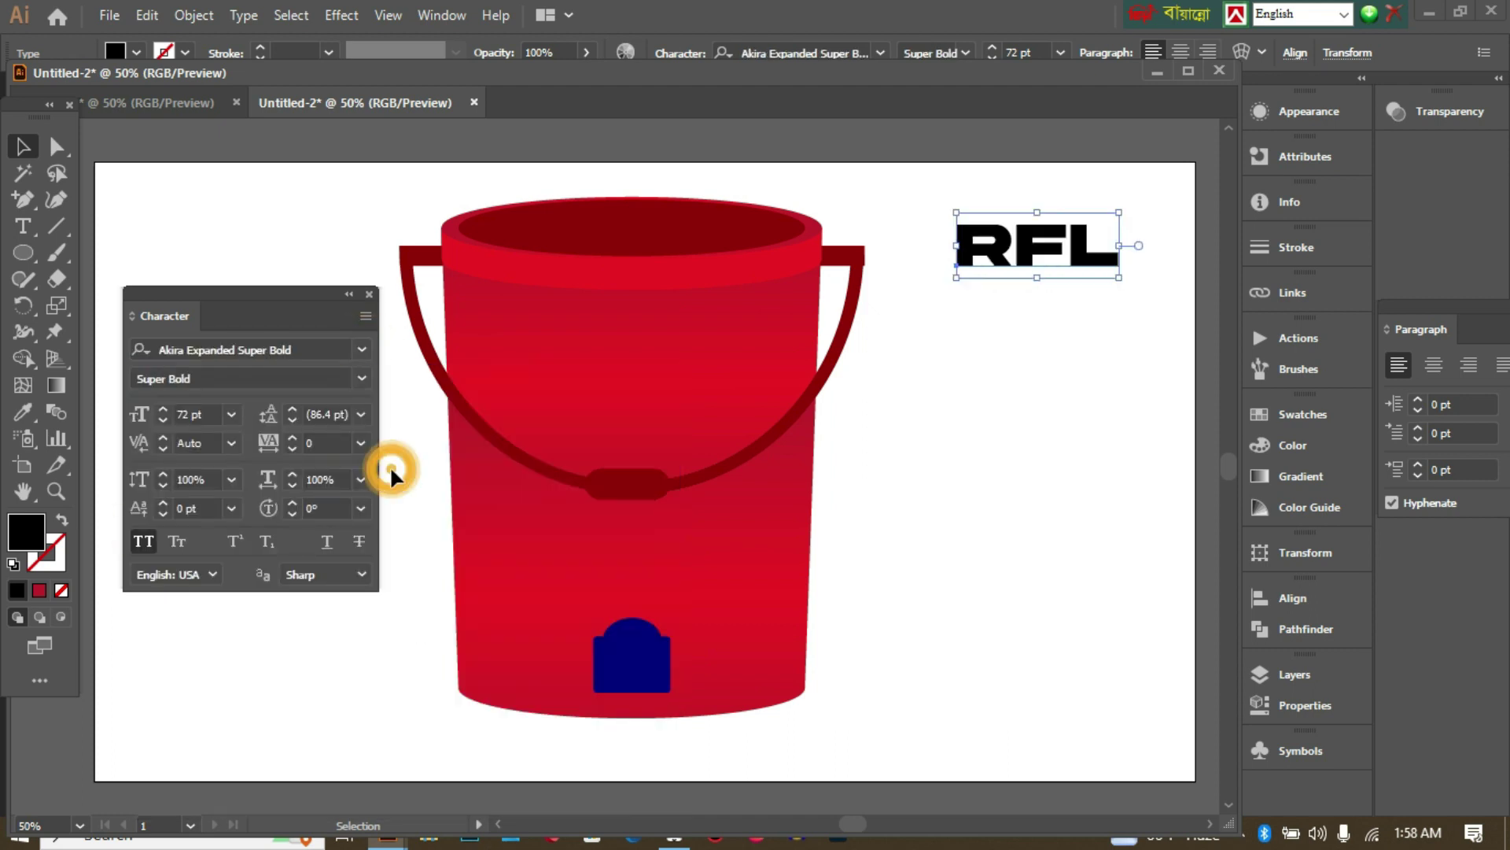
click(362, 348)
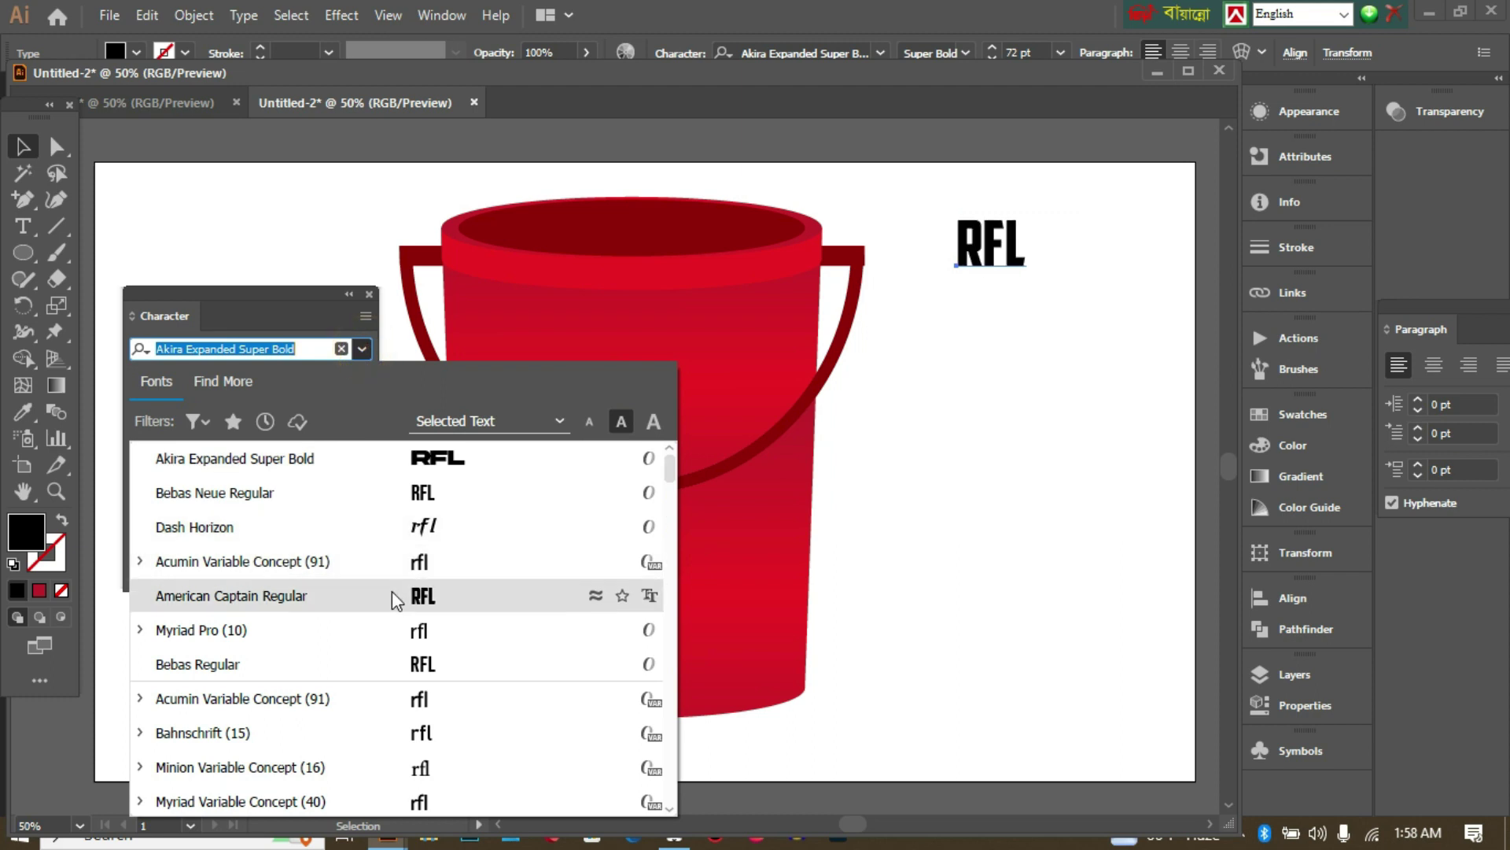
scroll(392, 596, down, 2)
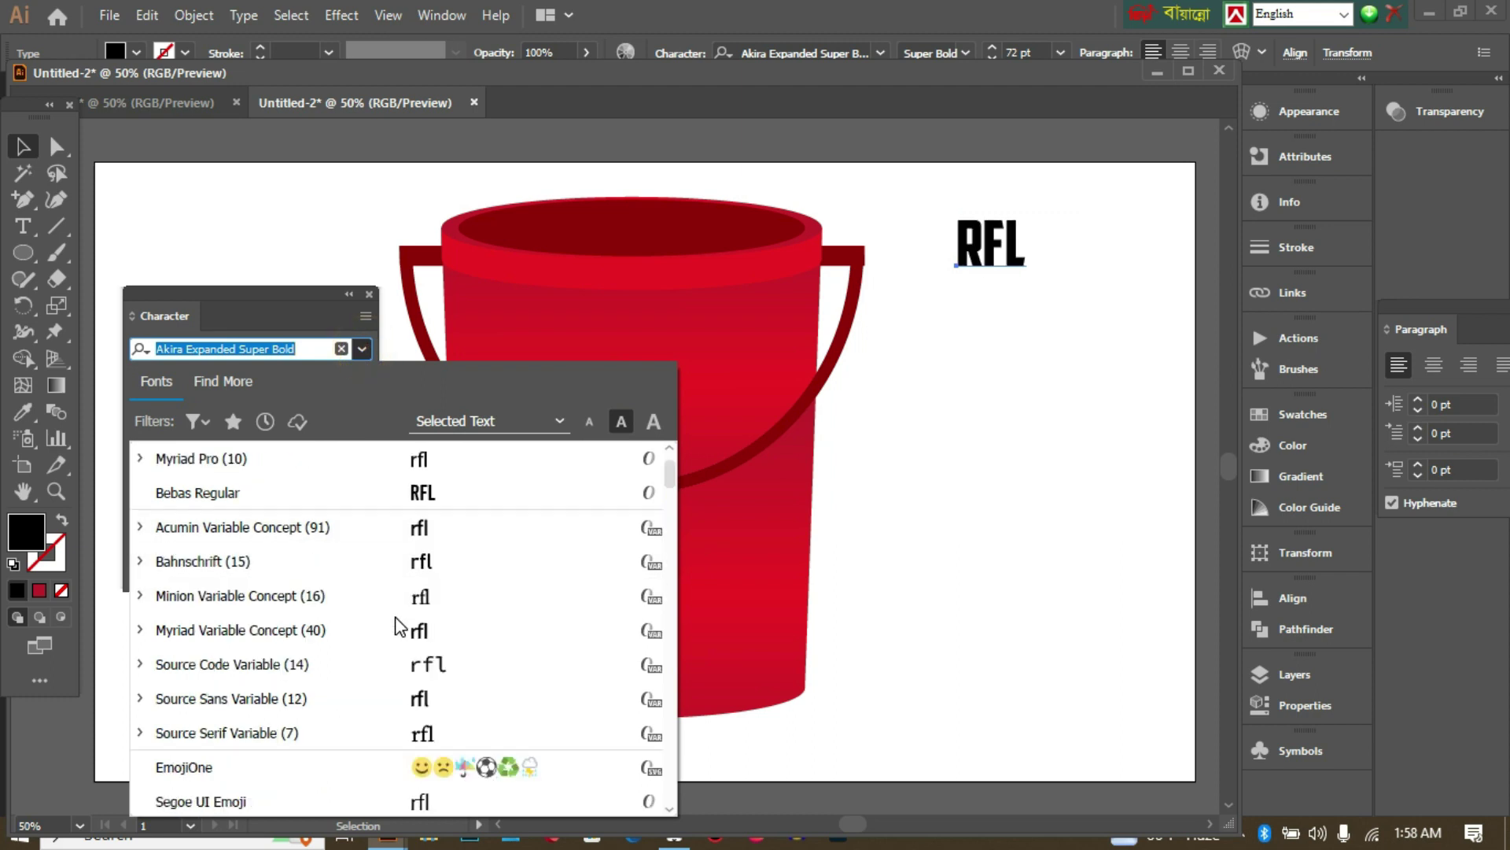
click(406, 503)
Squash the RFL text vertically to a 45.51 pt size with 158.19% horizontal scale and convert it to outlines.
click(20, 147)
drag(992, 211, 993, 236)
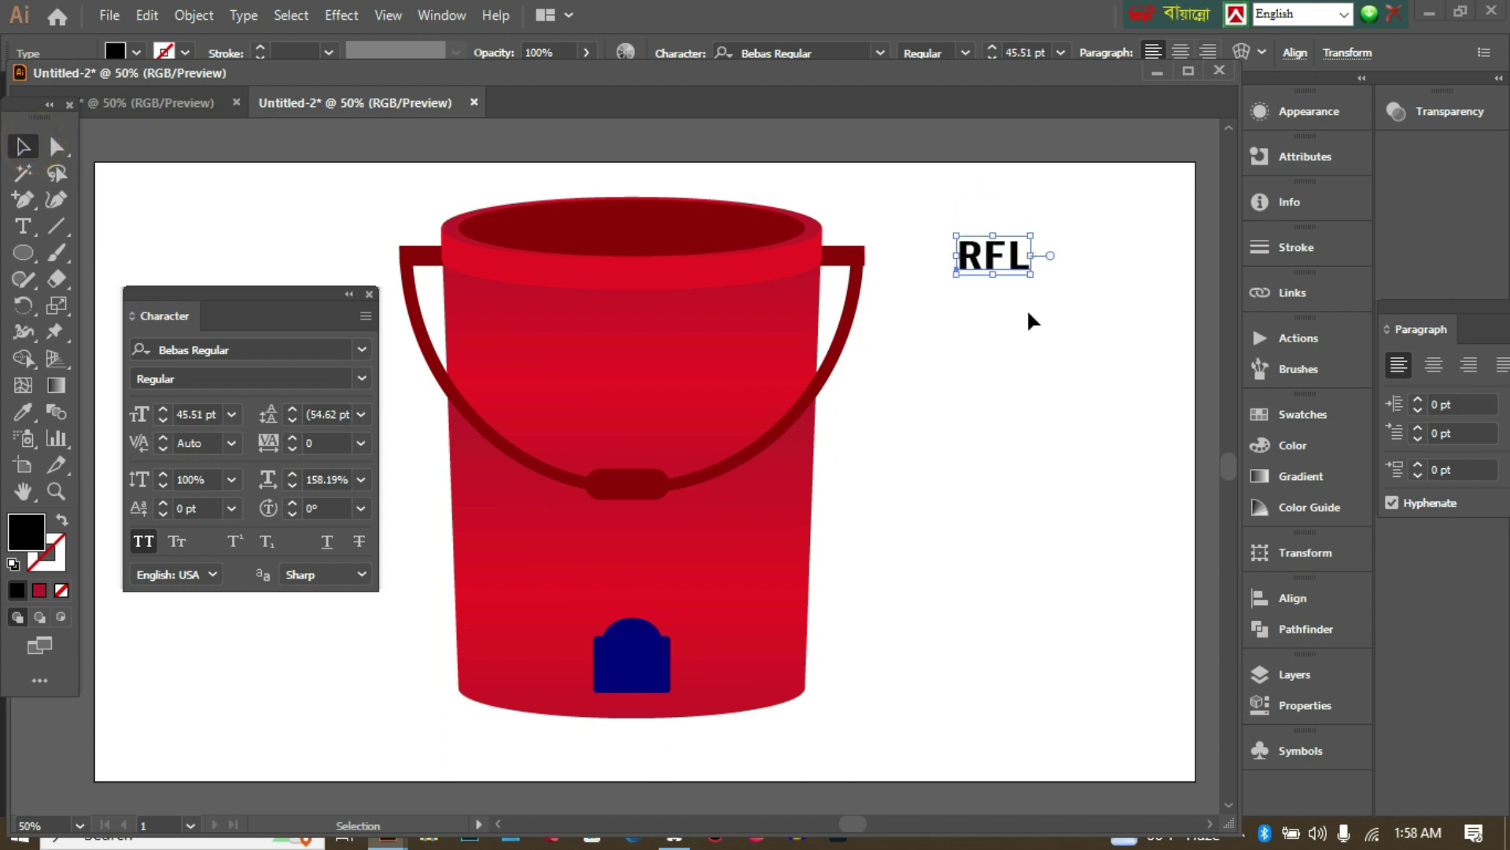
click(998, 269)
right_click(990, 258)
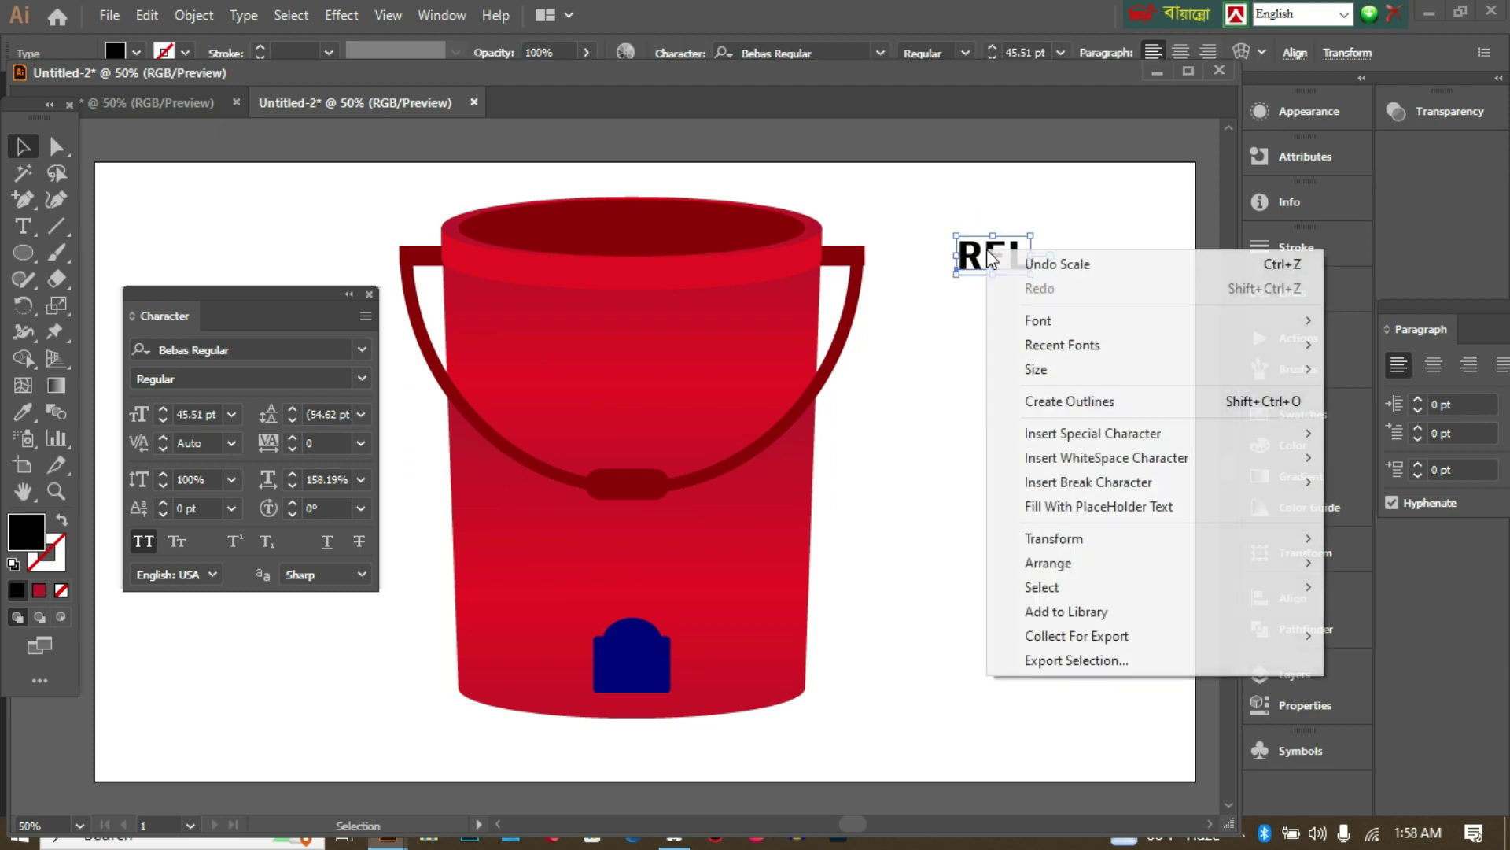
click(1084, 409)
click(1028, 330)
Recolour the RFL lettering with the bucket body's red gradient and fit it inside the blue label, just below its arched top.
drag(990, 258, 978, 511)
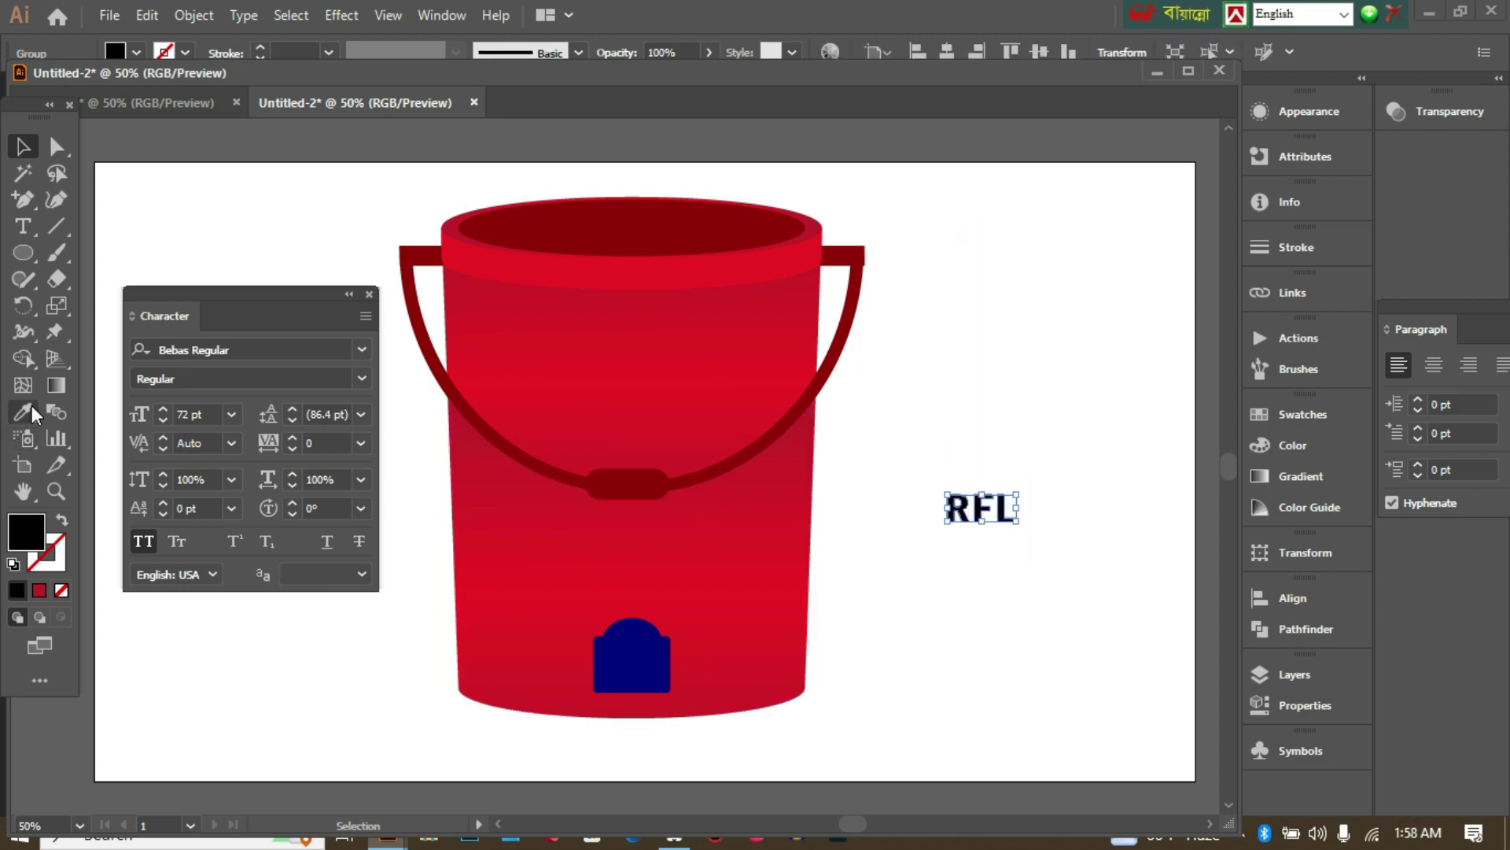
click(23, 411)
click(722, 335)
click(22, 146)
click(1086, 366)
drag(980, 512, 609, 641)
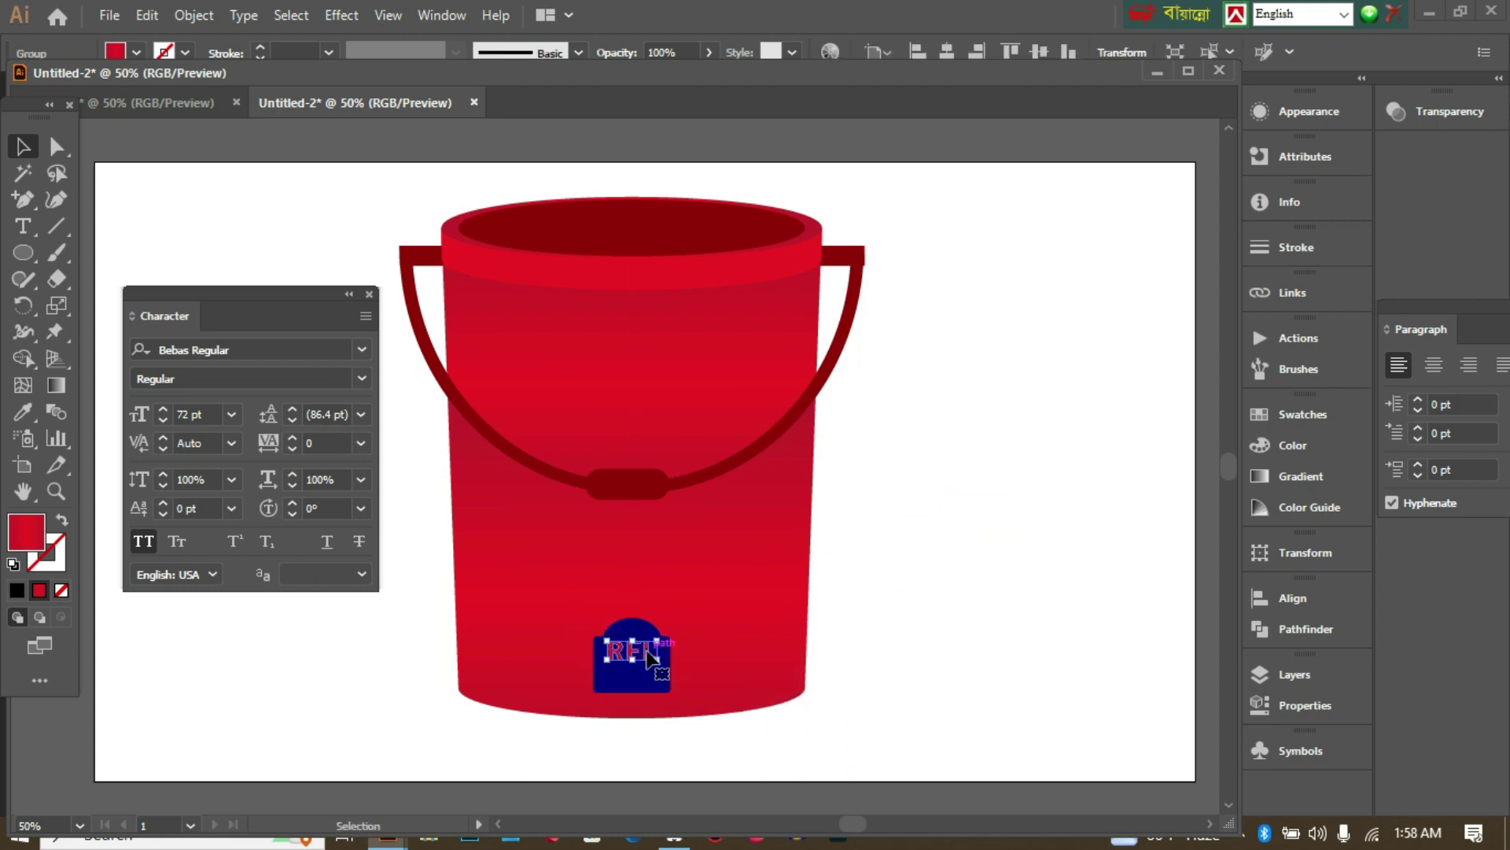
click(1032, 640)
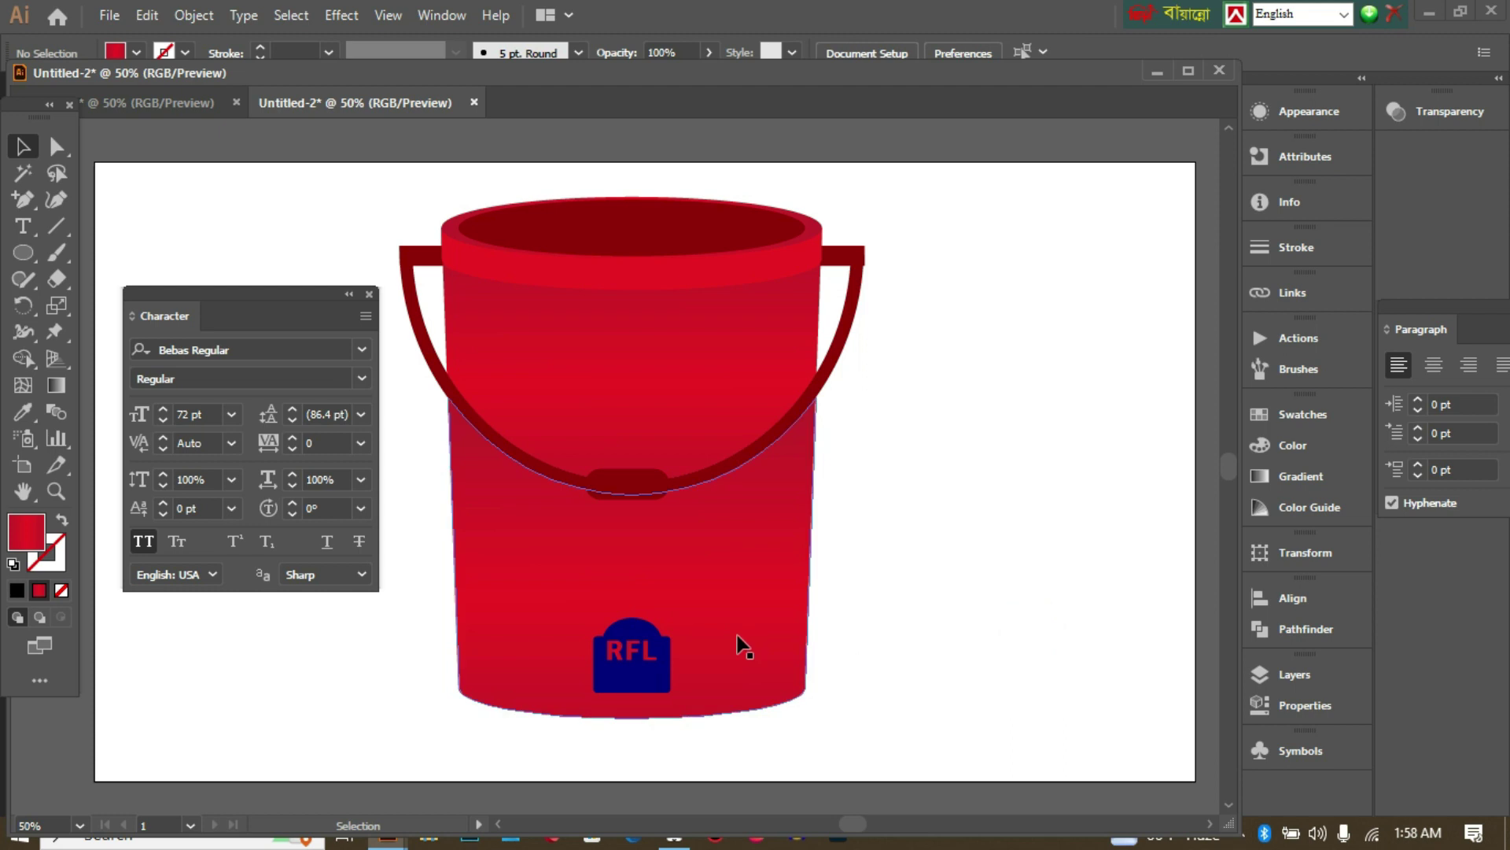
Add the text "BUCKET" in the empty space right of the bucket.
click(23, 228)
click(969, 323)
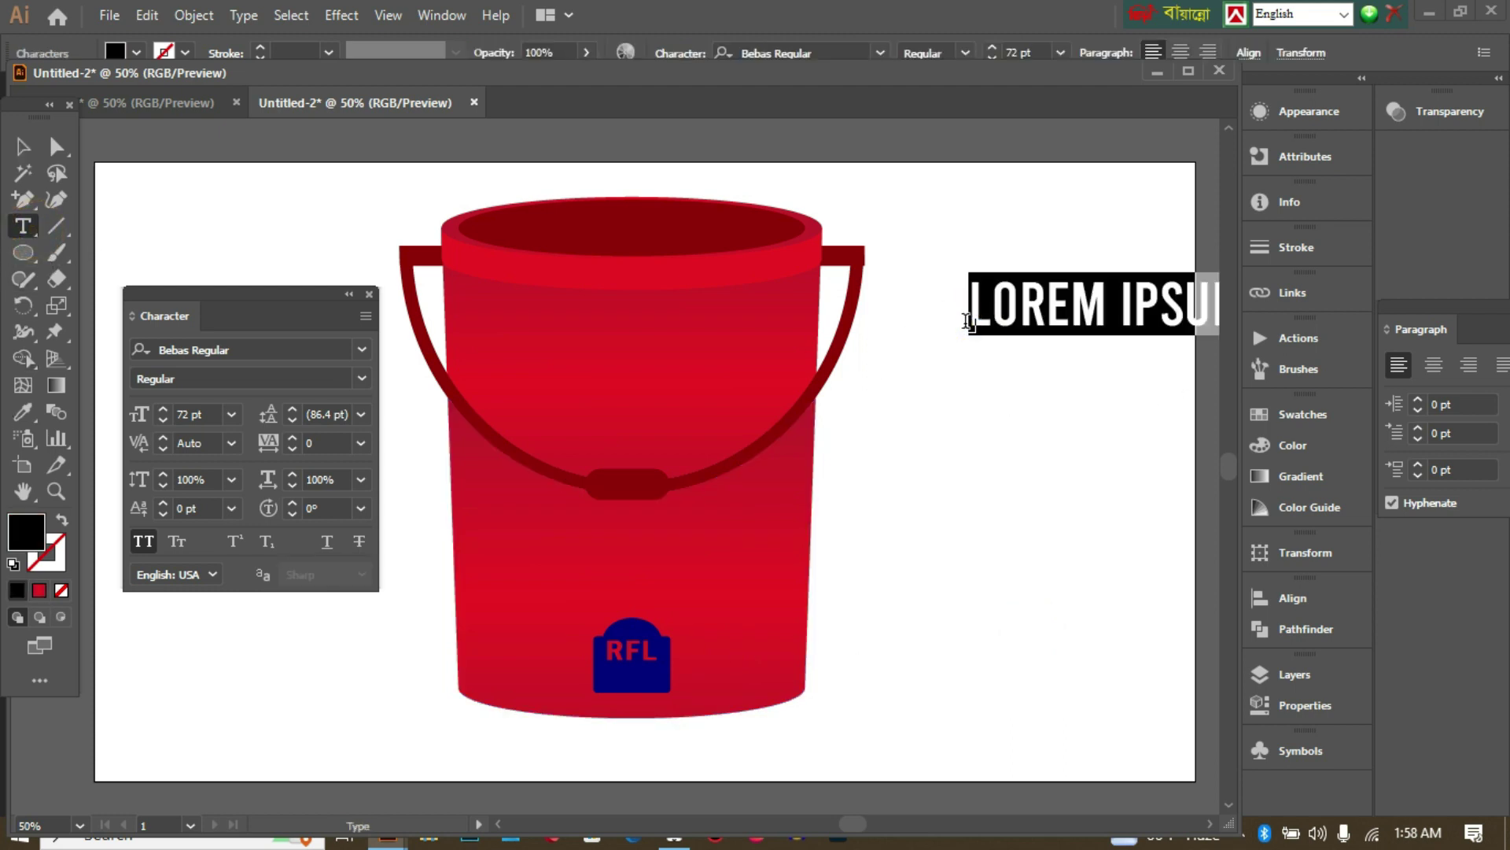
text(B)
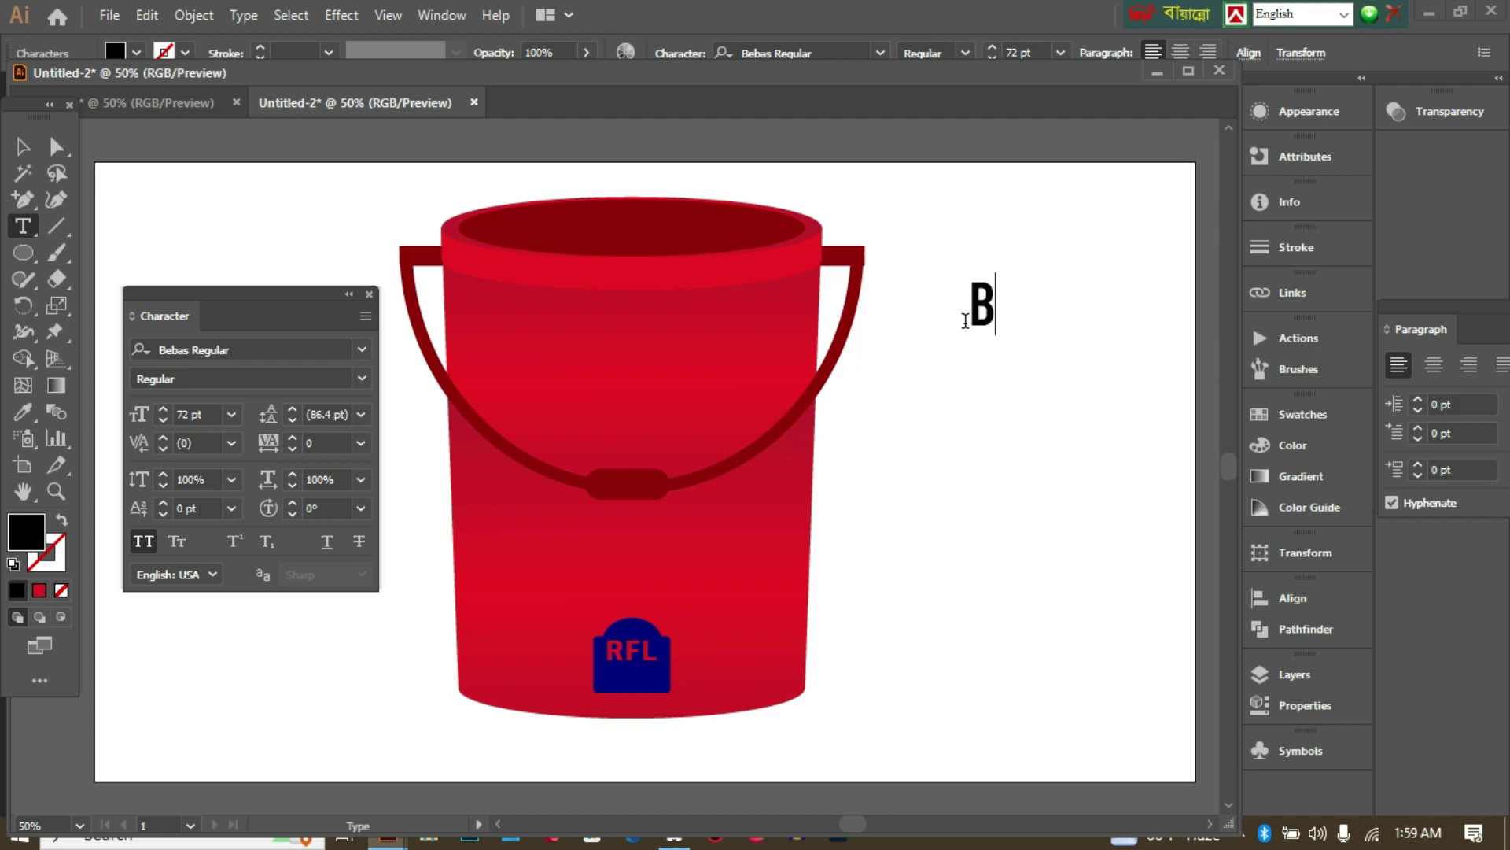
text(UCKET)
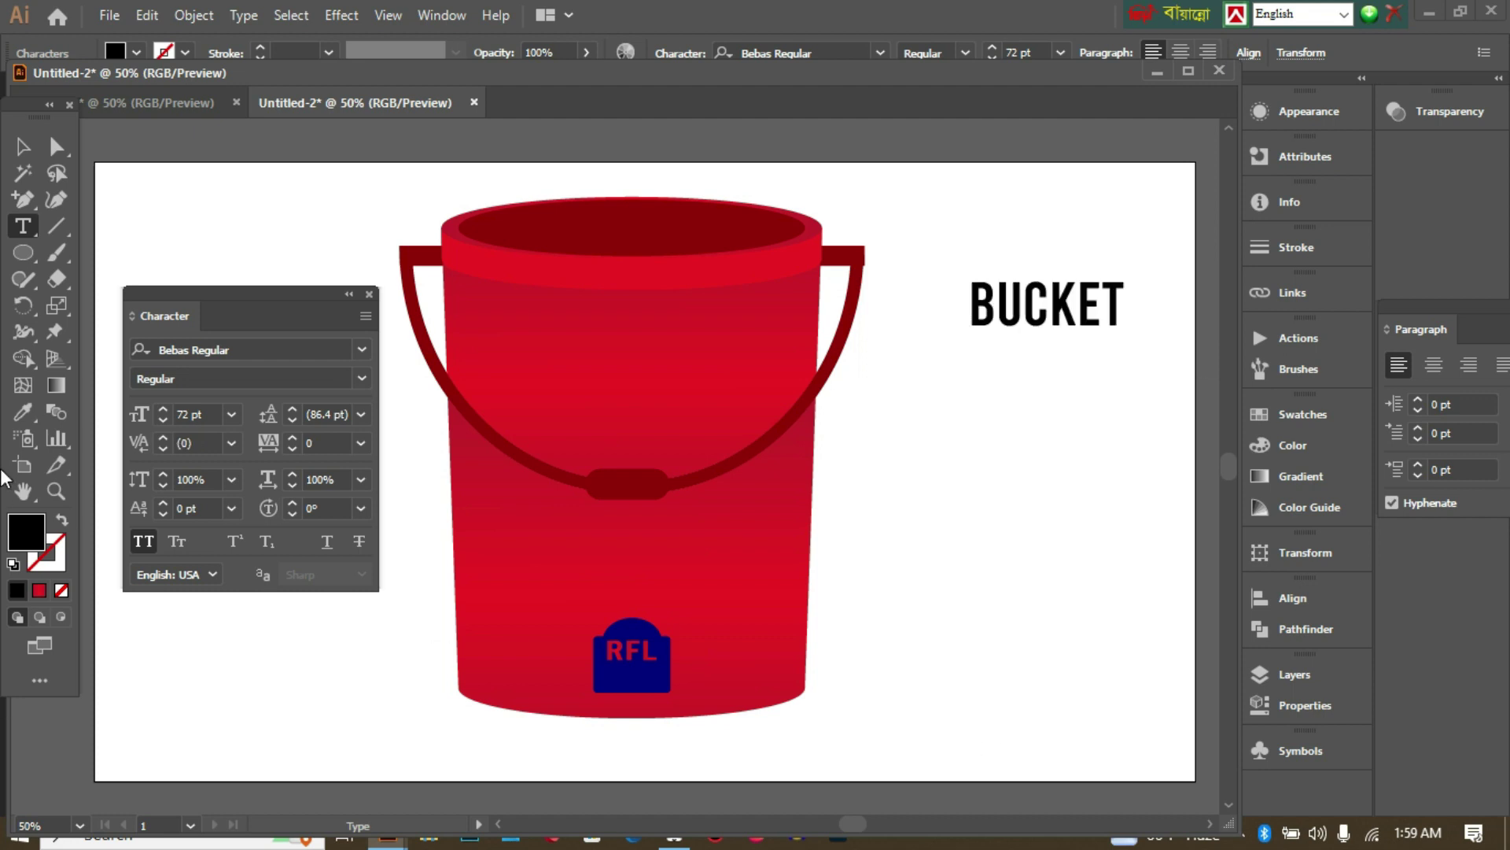
key(Escape)
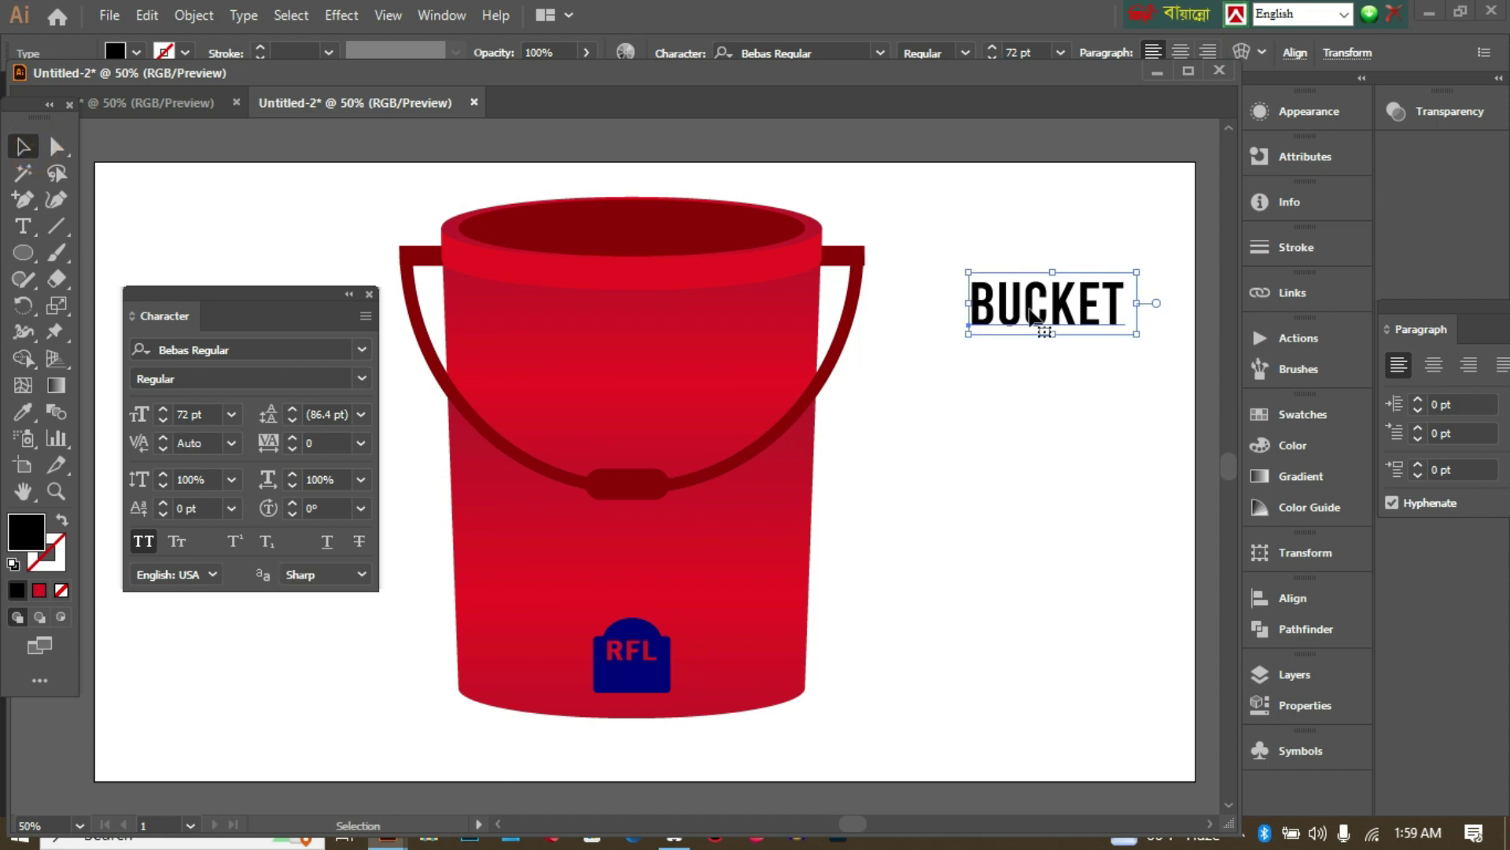
Set the BUCKET text's vertical scale to 58% and its font size to 36 pt.
click(159, 487)
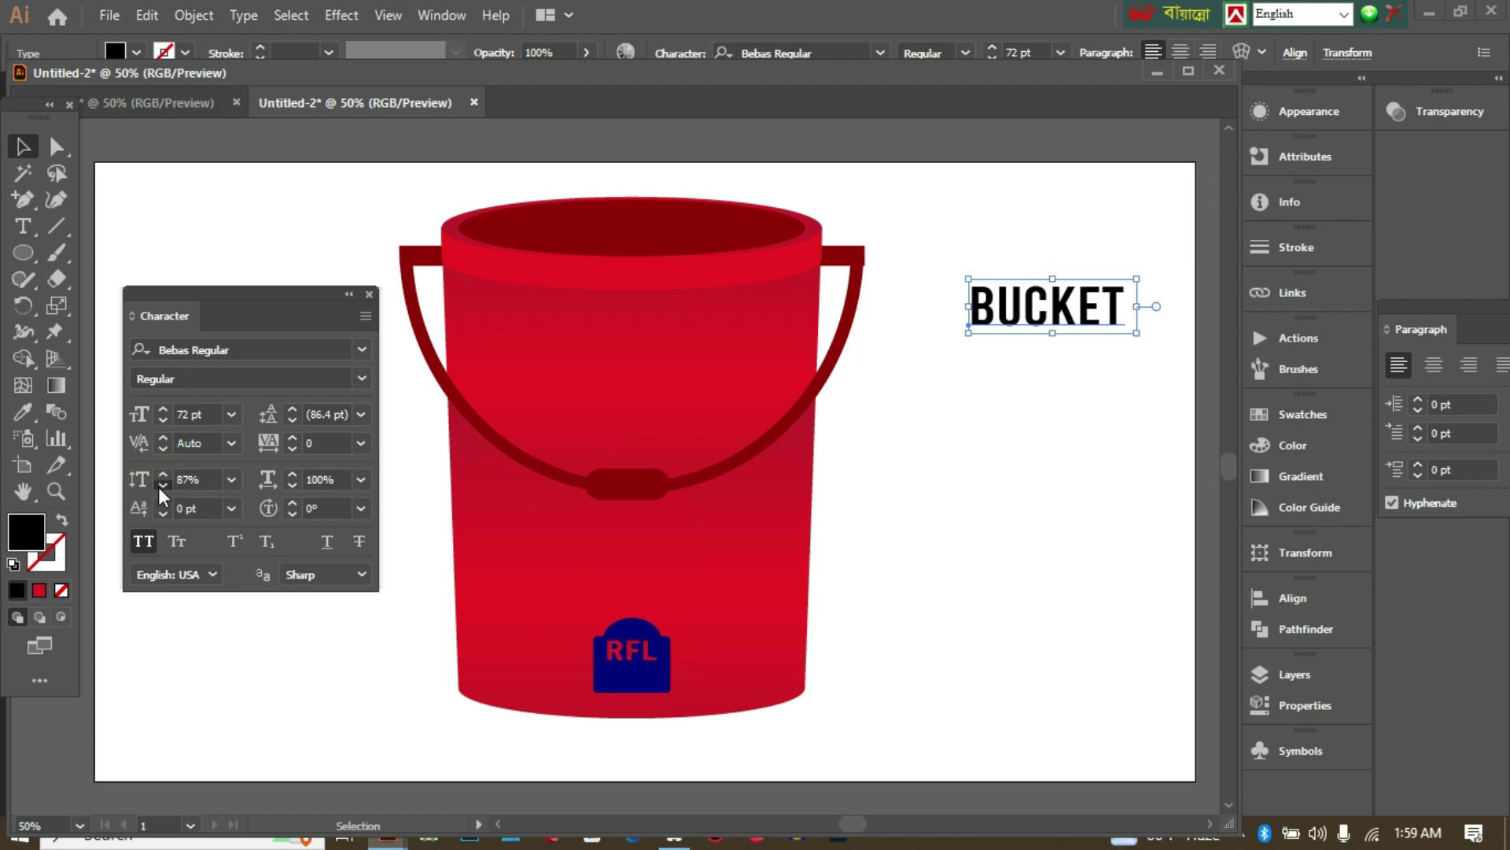
drag(158, 488, 164, 469)
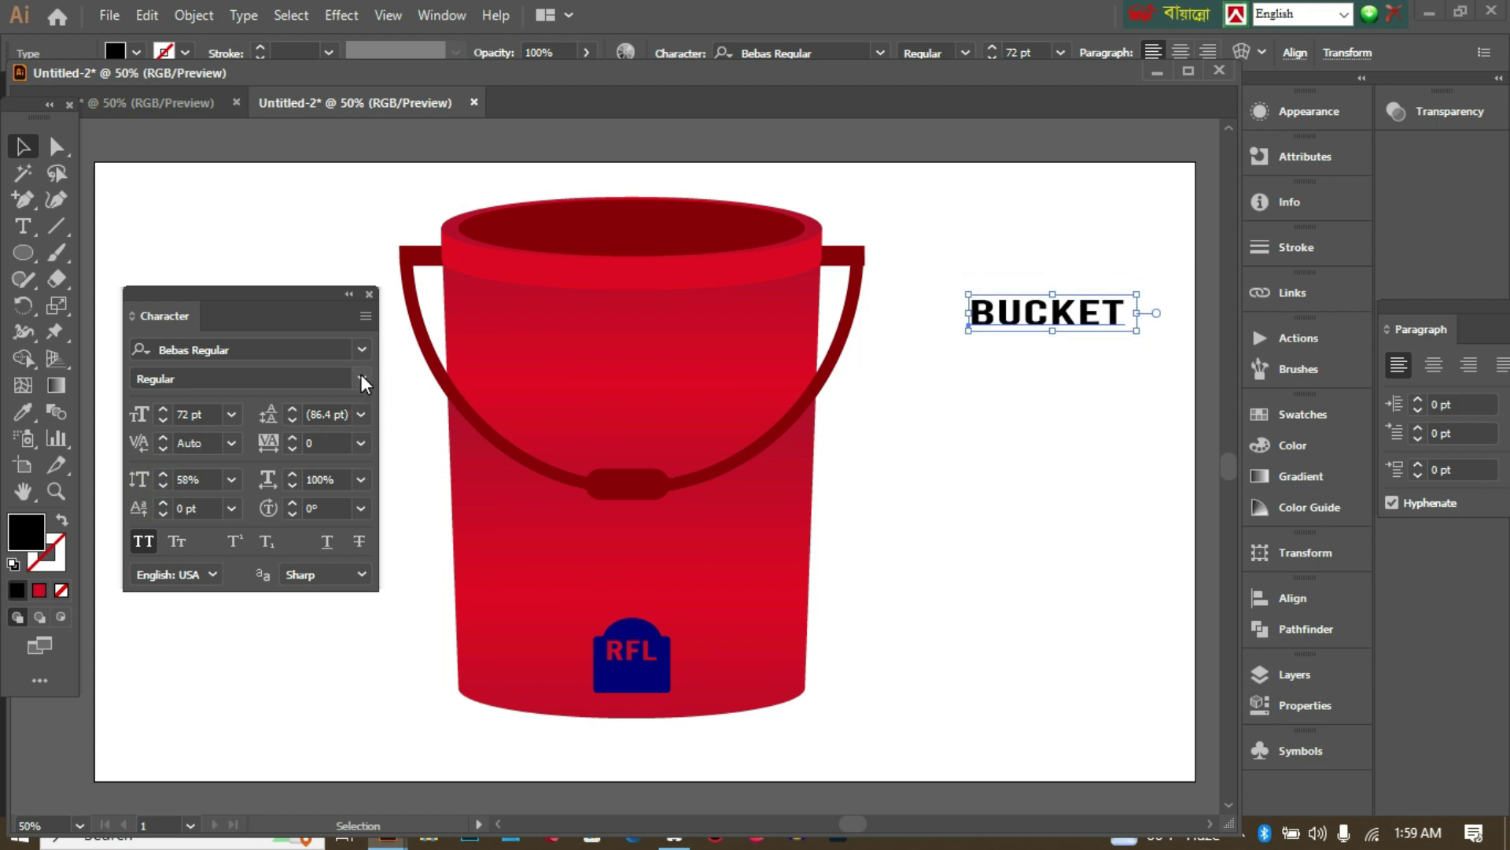
click(232, 416)
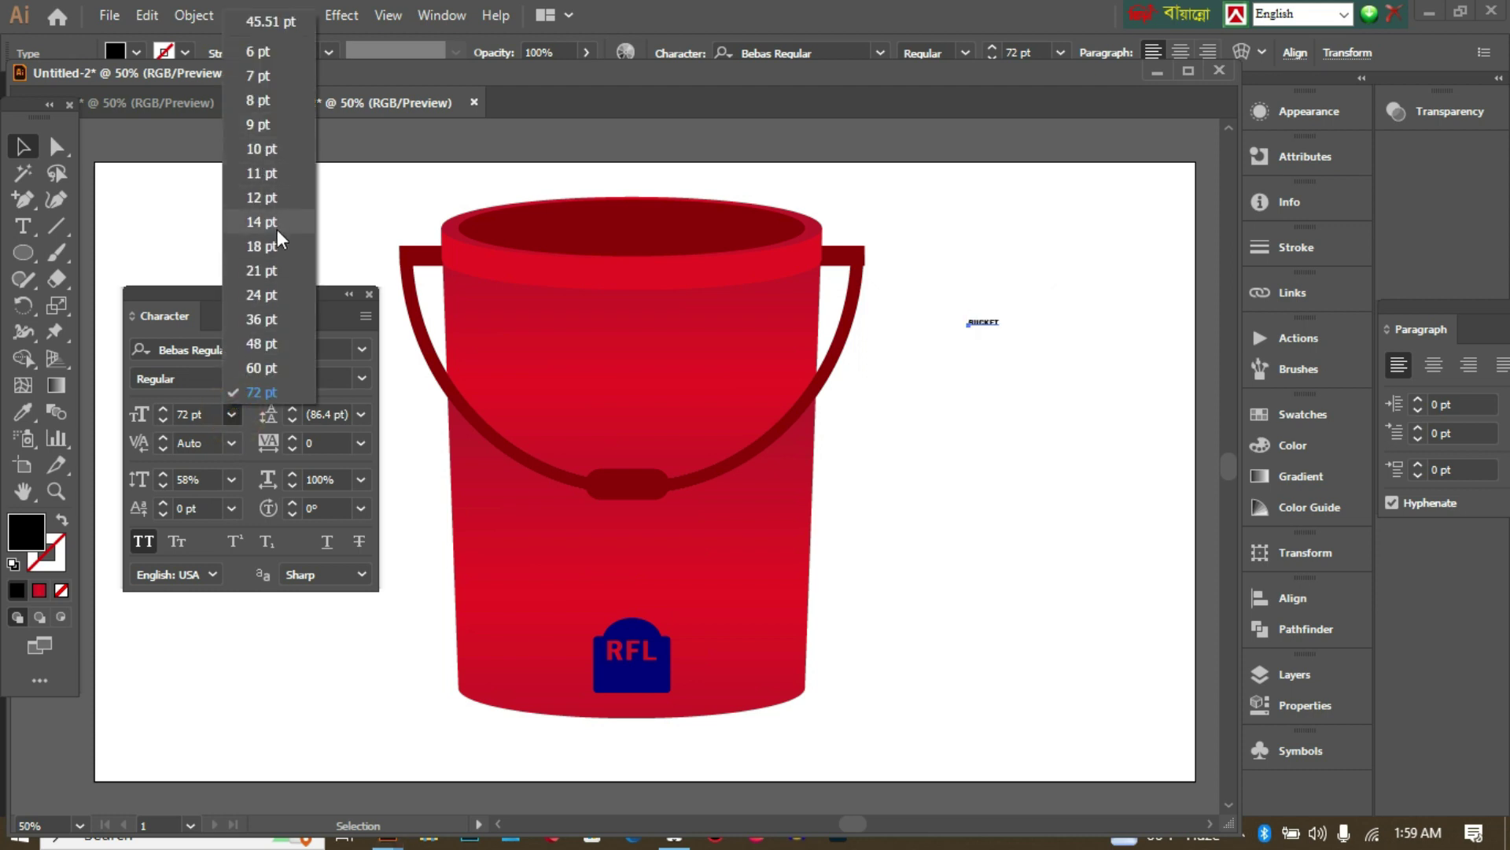
click(297, 310)
Convert the BUCKET text to outlines.
click(21, 151)
right_click(1010, 321)
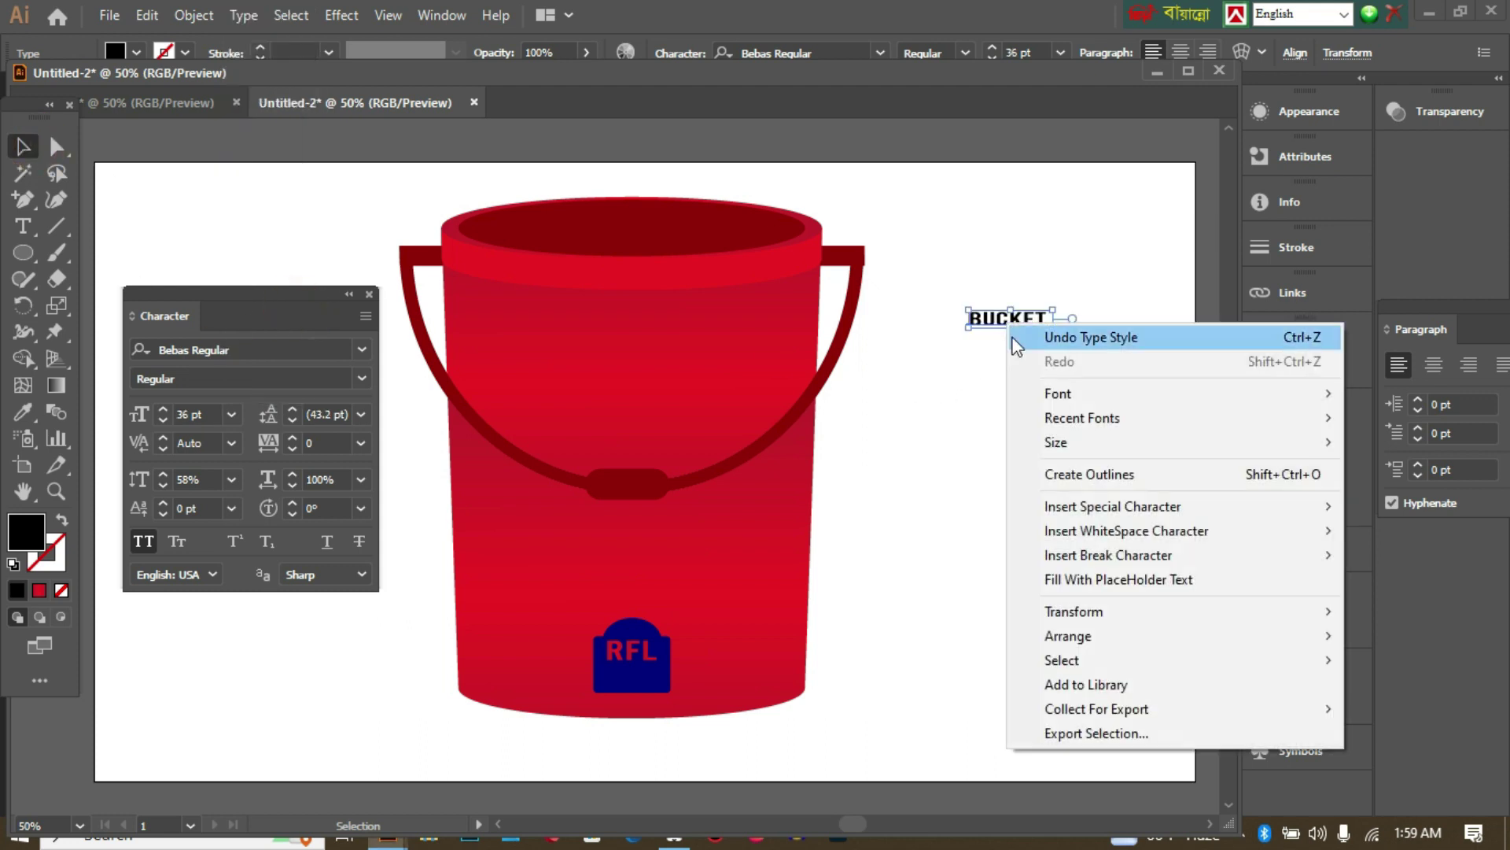
click(1091, 483)
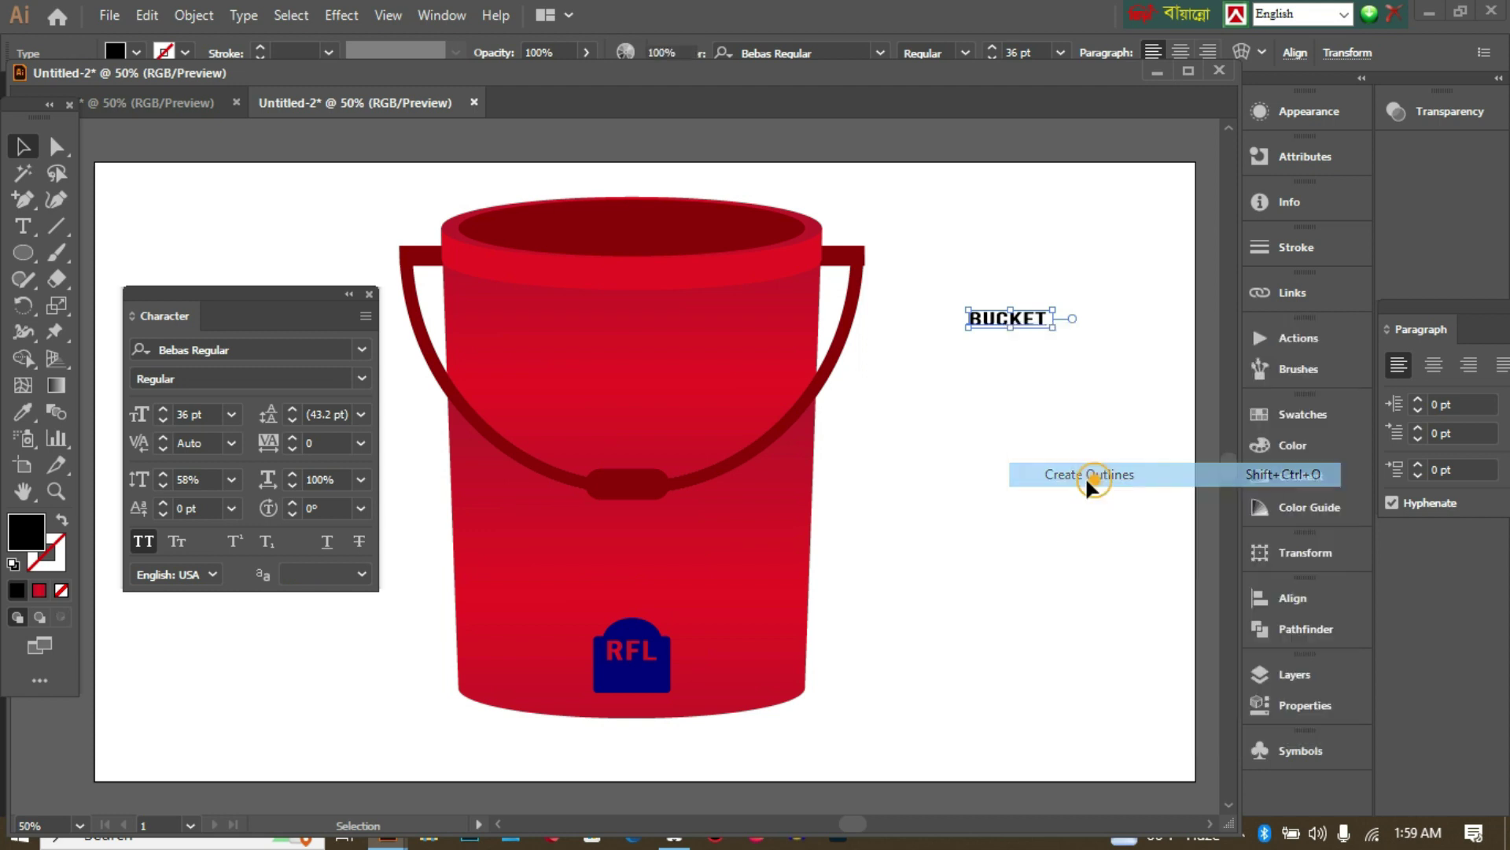
Recolour the outlined BUCKET lettering with the bucket body's red gradient.
click(29, 410)
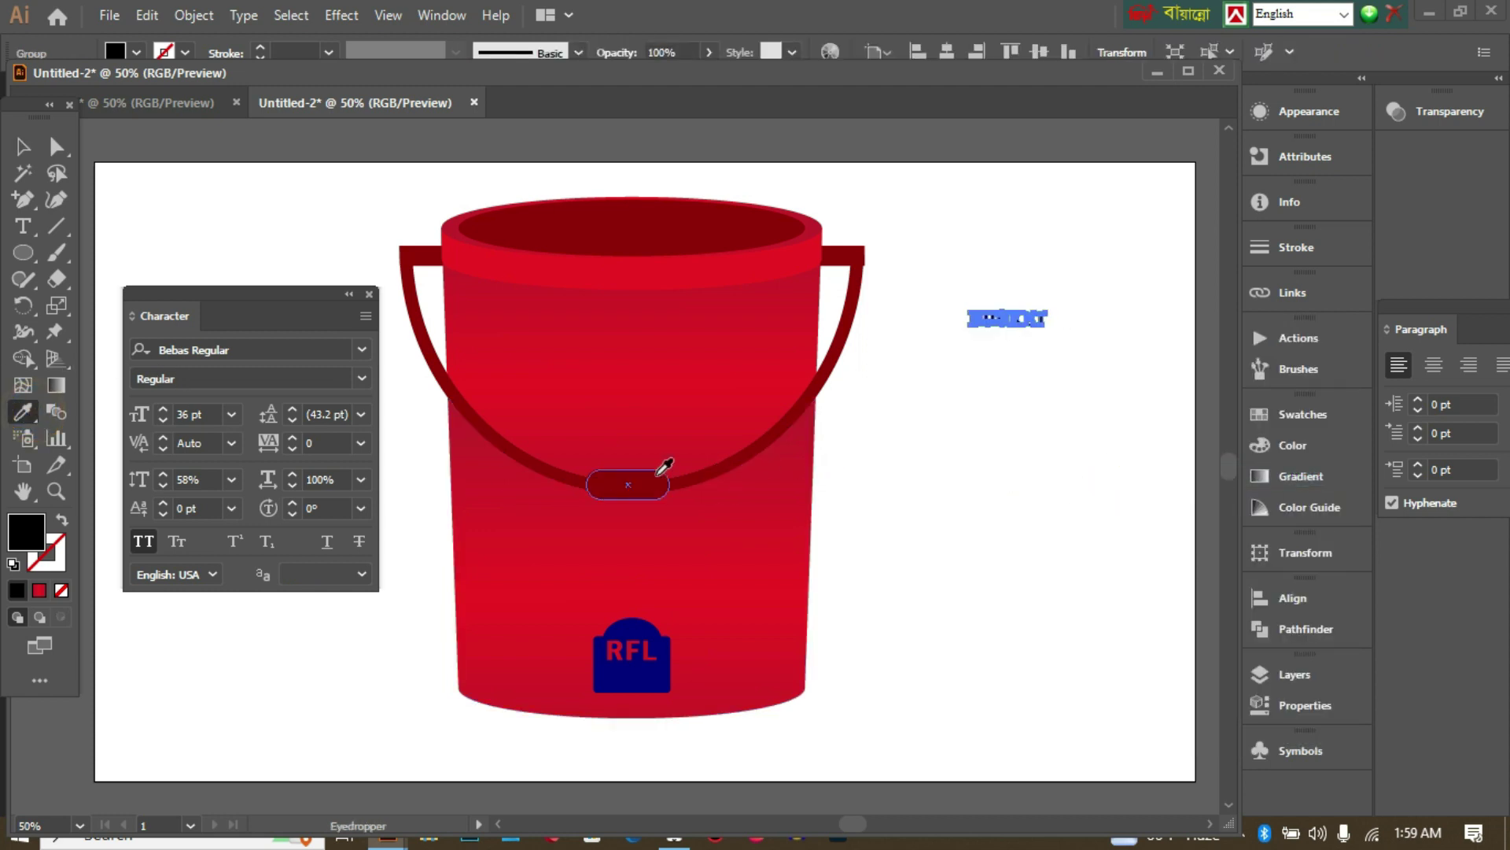
click(713, 397)
click(24, 147)
click(996, 444)
Move the BUCKET lettering into the blue label below RFL and scale it down to fit.
drag(694, 612, 628, 677)
drag(590, 678, 597, 669)
click(928, 672)
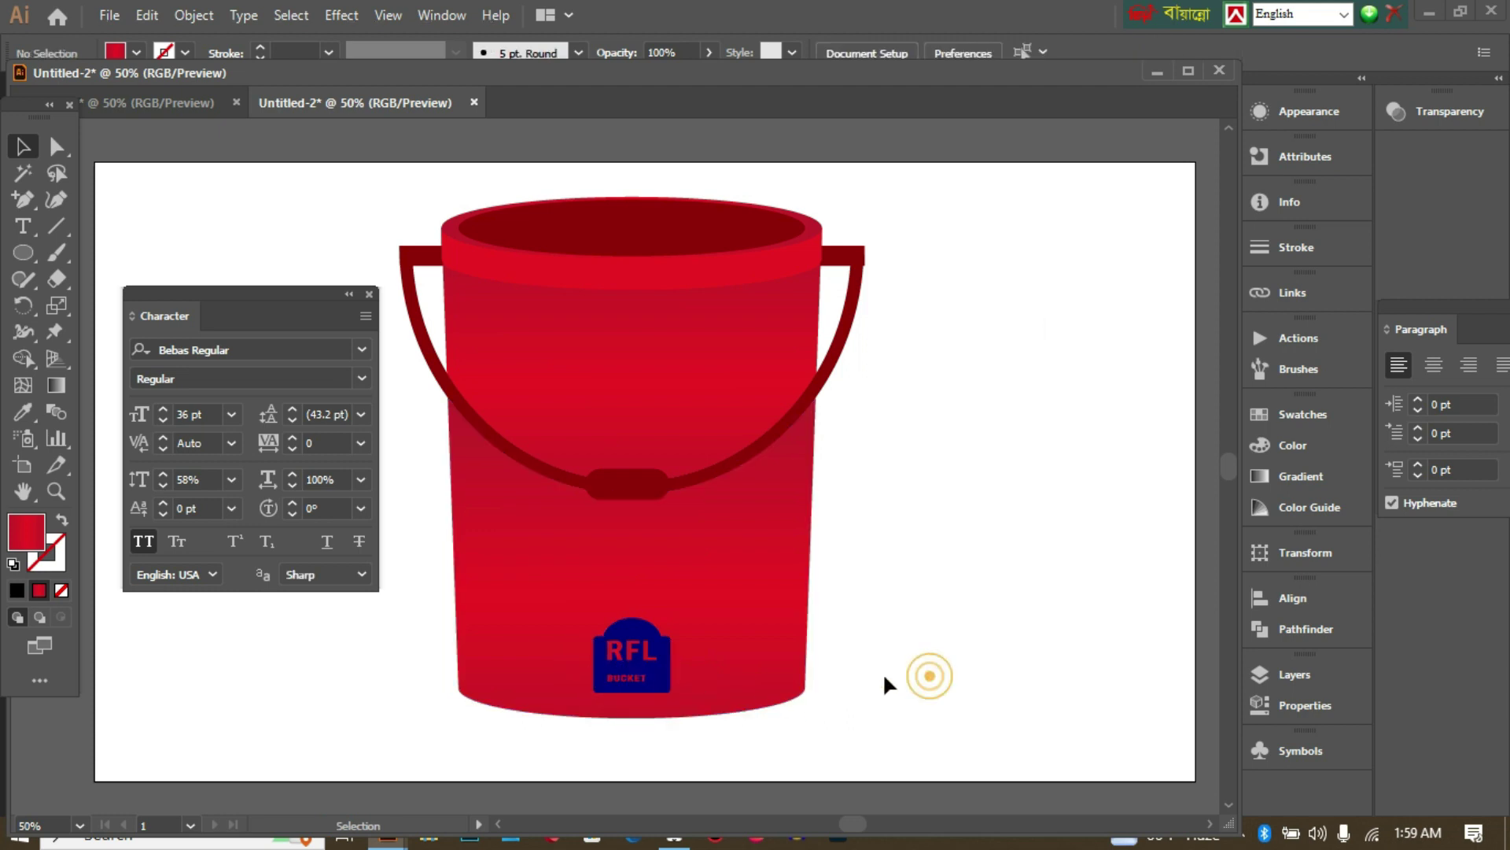
Enlarge the BUCKET lettering to nearly the label's width and nudge it up closer to RFL.
click(635, 678)
drag(664, 690, 668, 693)
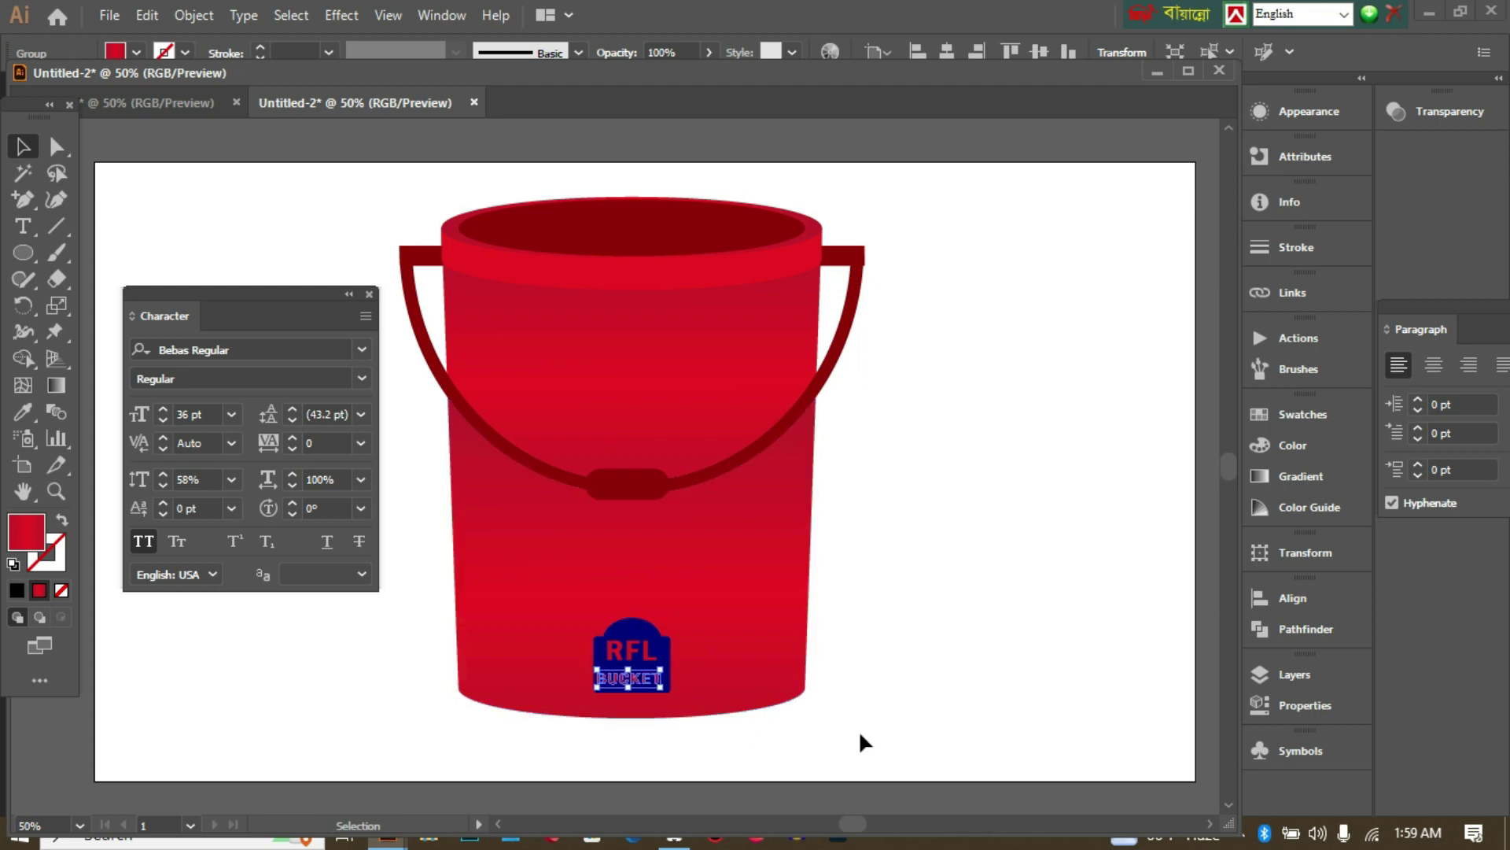
key(Up)
key(Up)
key(Up)
key(Up)
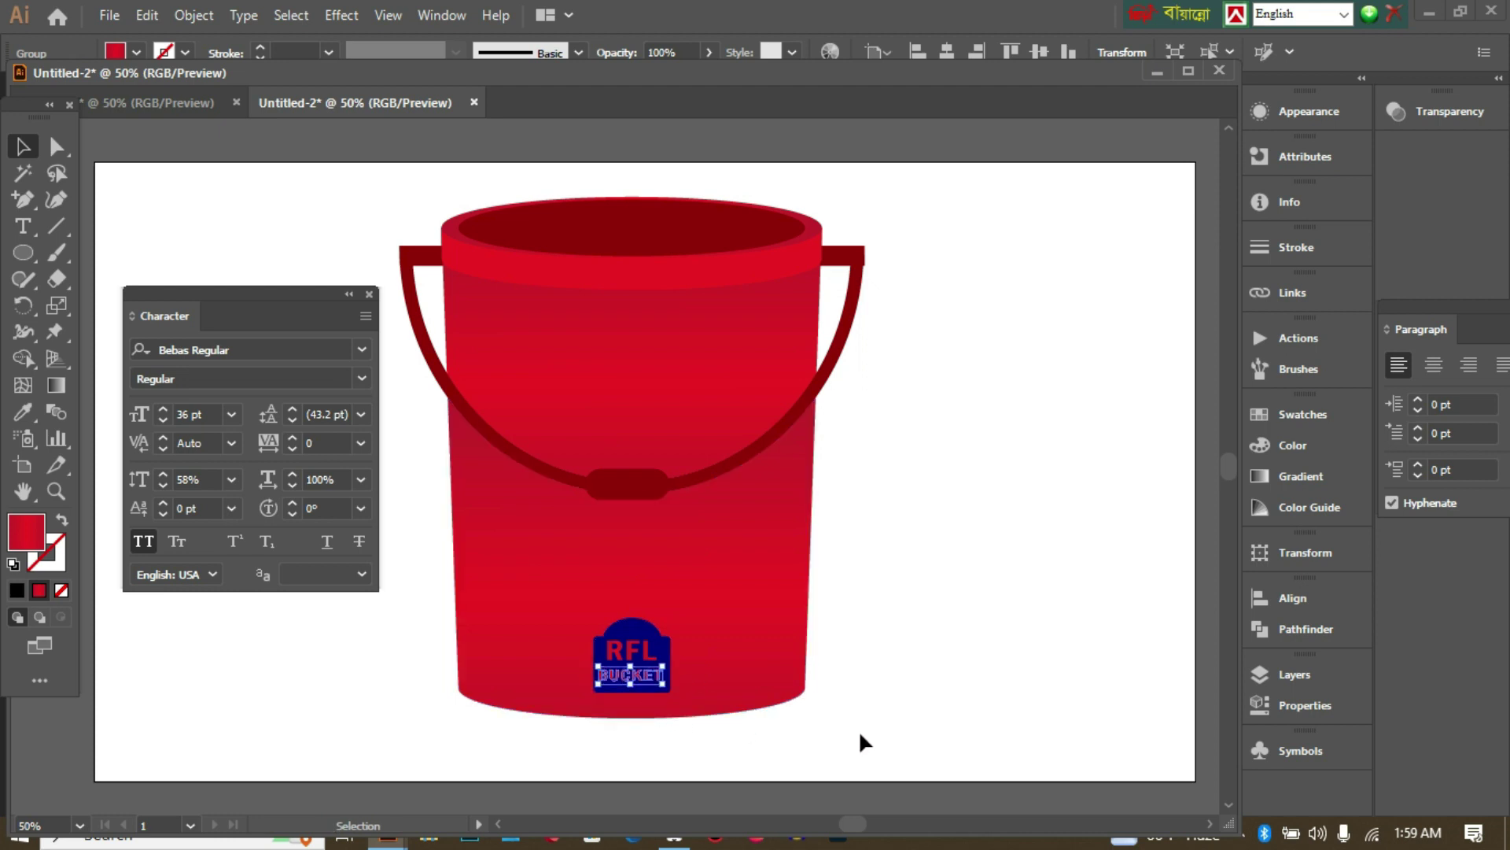
click(1063, 591)
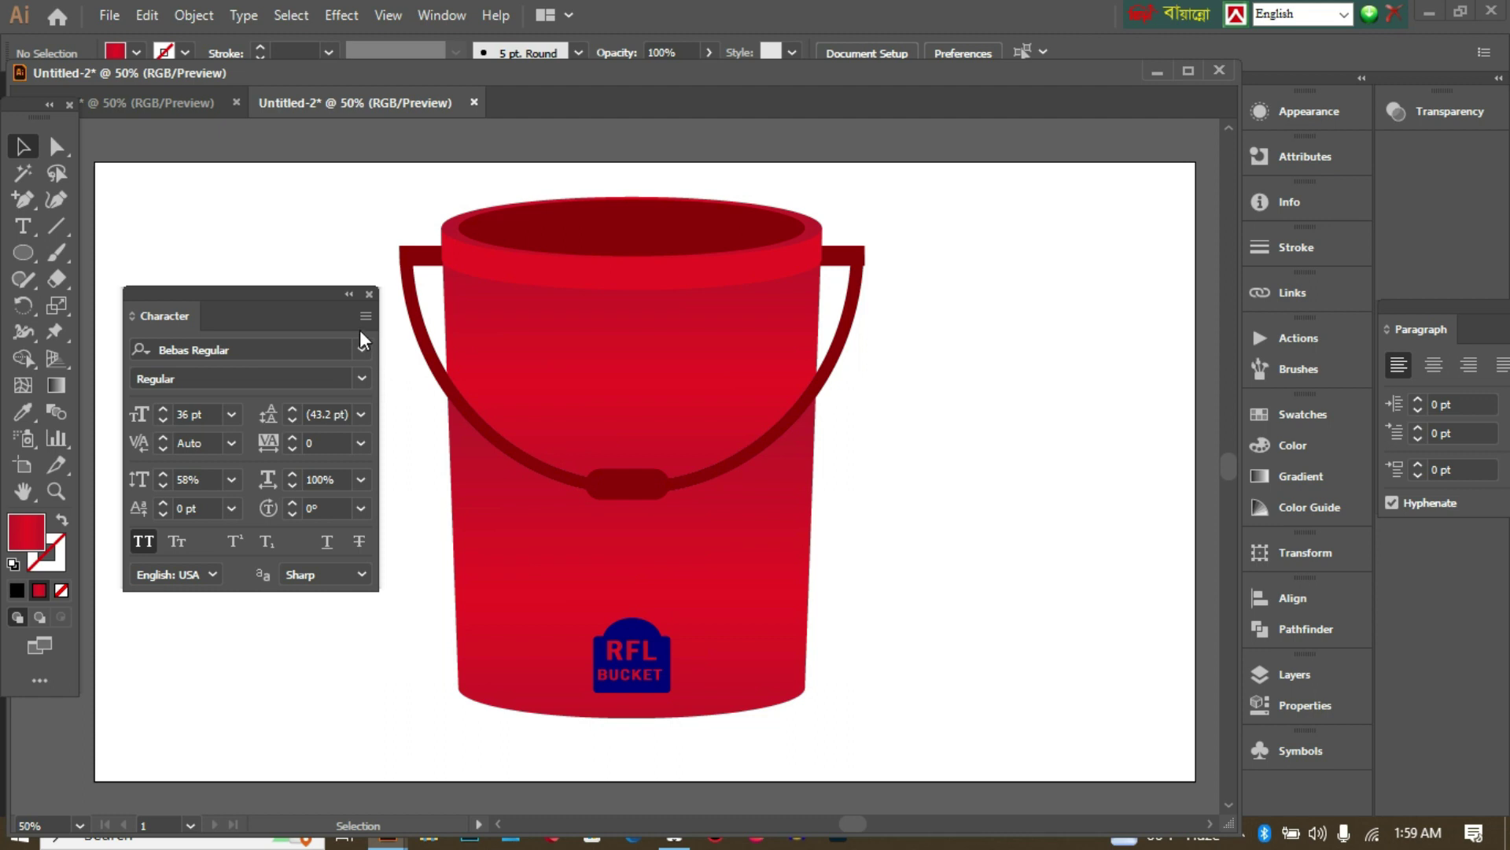
Close the Character panel.
click(369, 295)
scroll(1044, 478, up, 2)
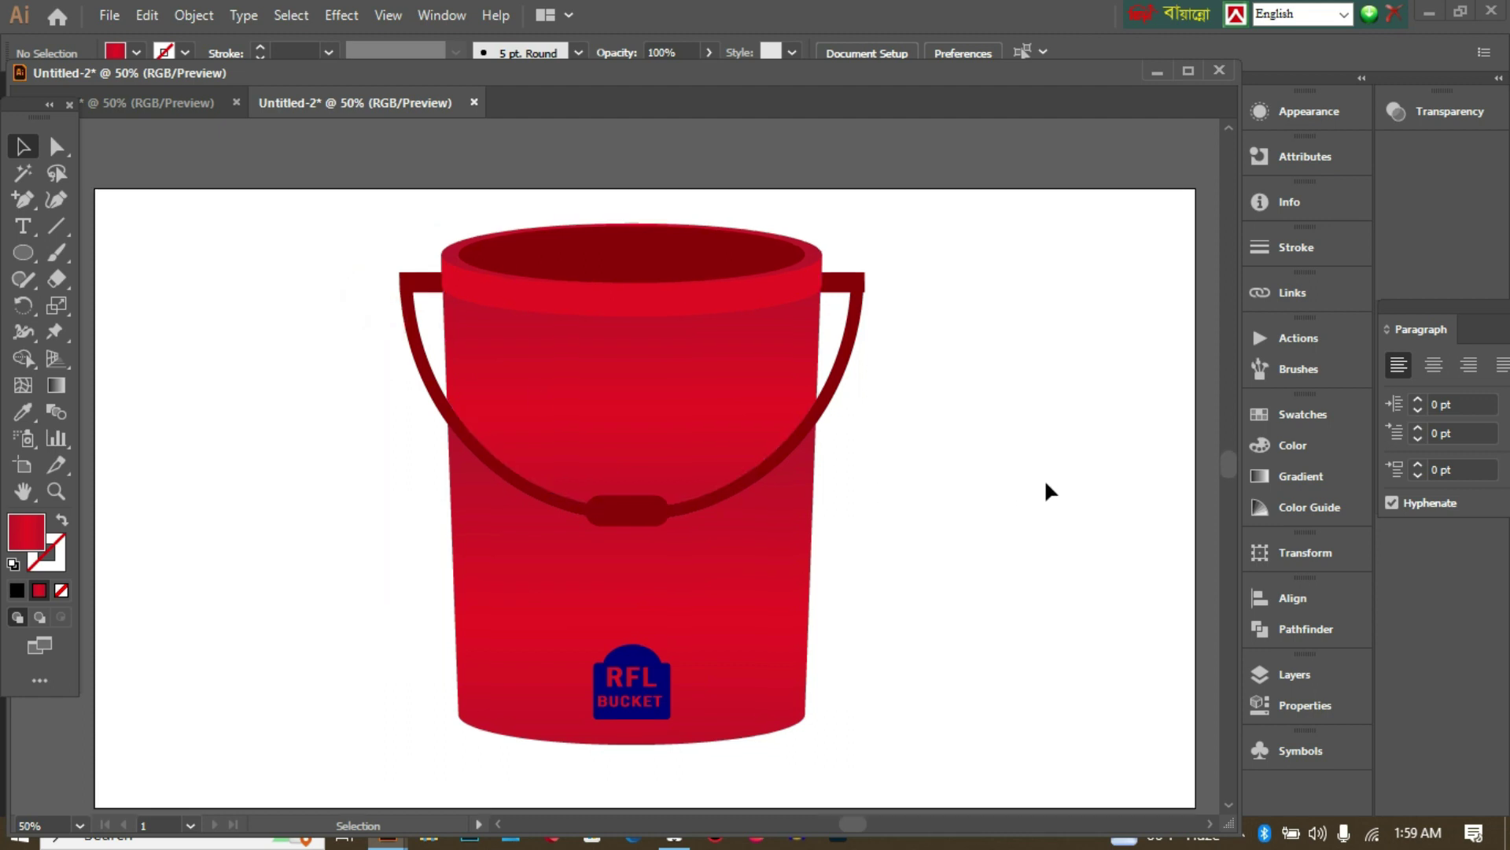
scroll(1057, 486, down, 1)
scroll(975, 684, down, 3)
scroll(983, 657, up, 4)
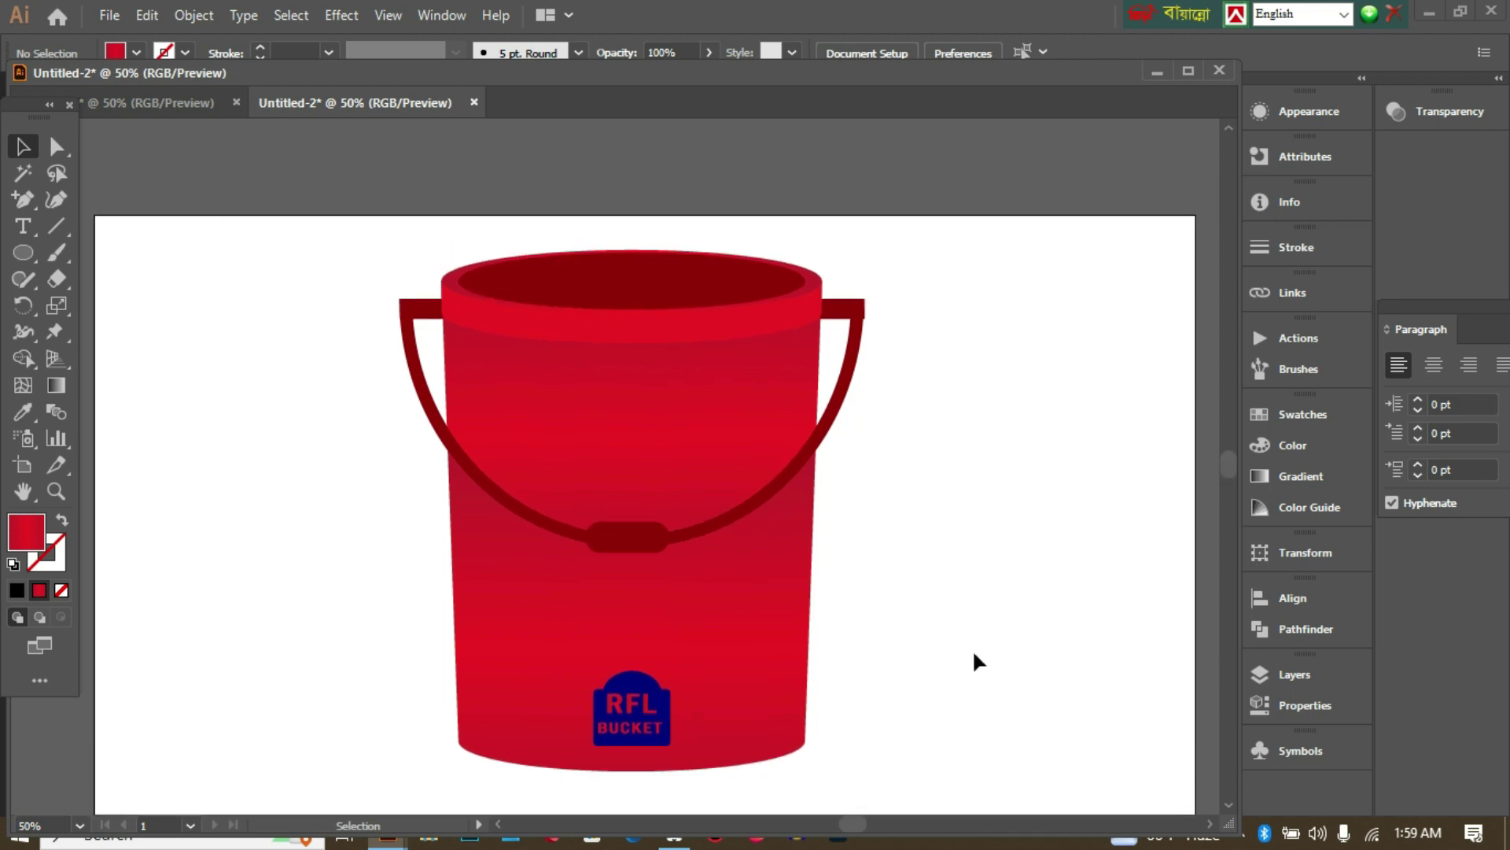
Ungroup the bucket artwork so its individual shapes can be selected separately.
click(658, 280)
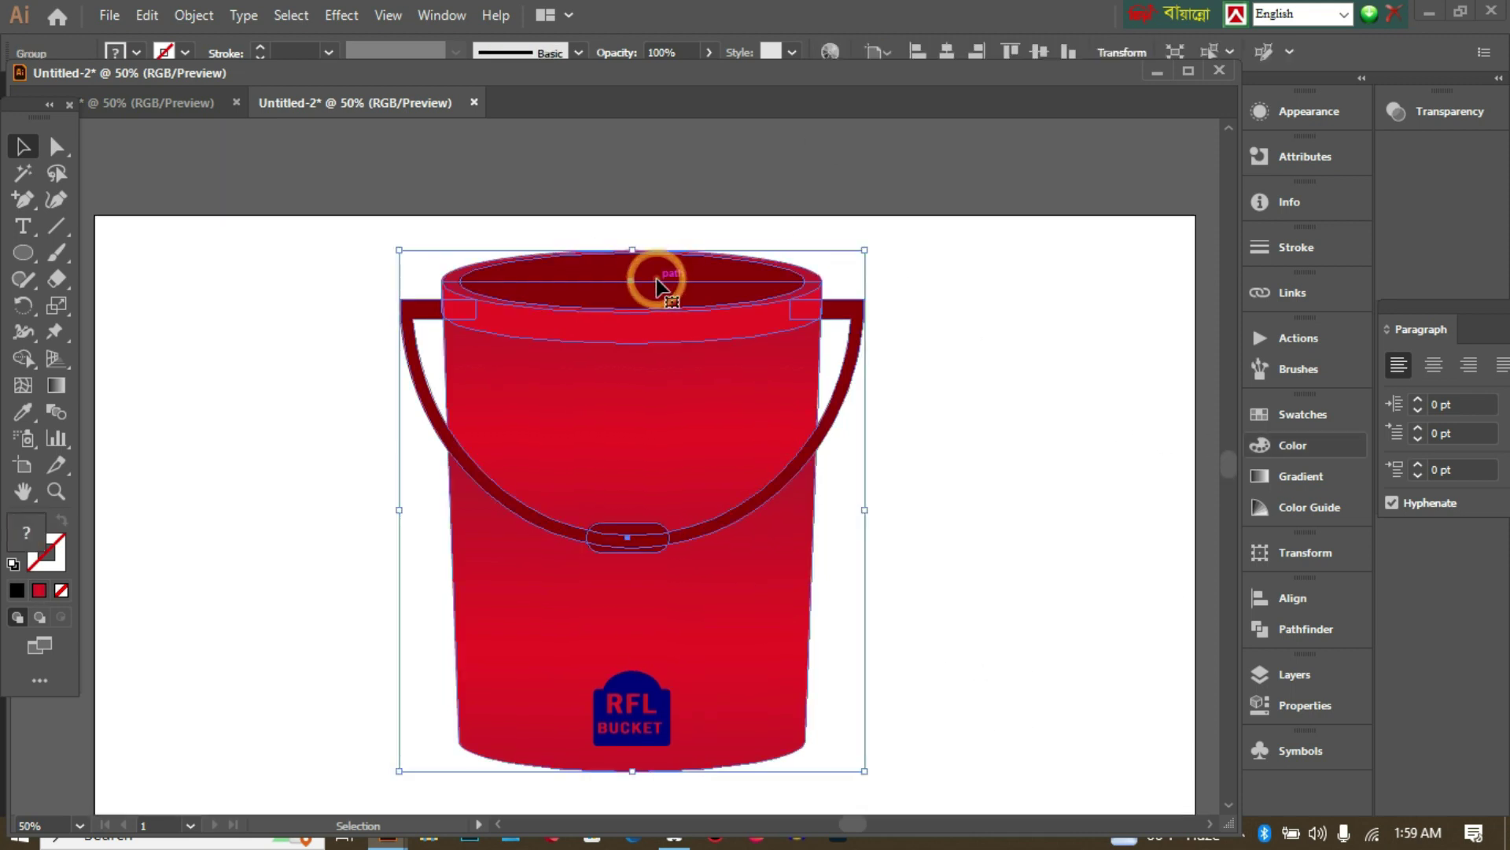
key(ctrl)
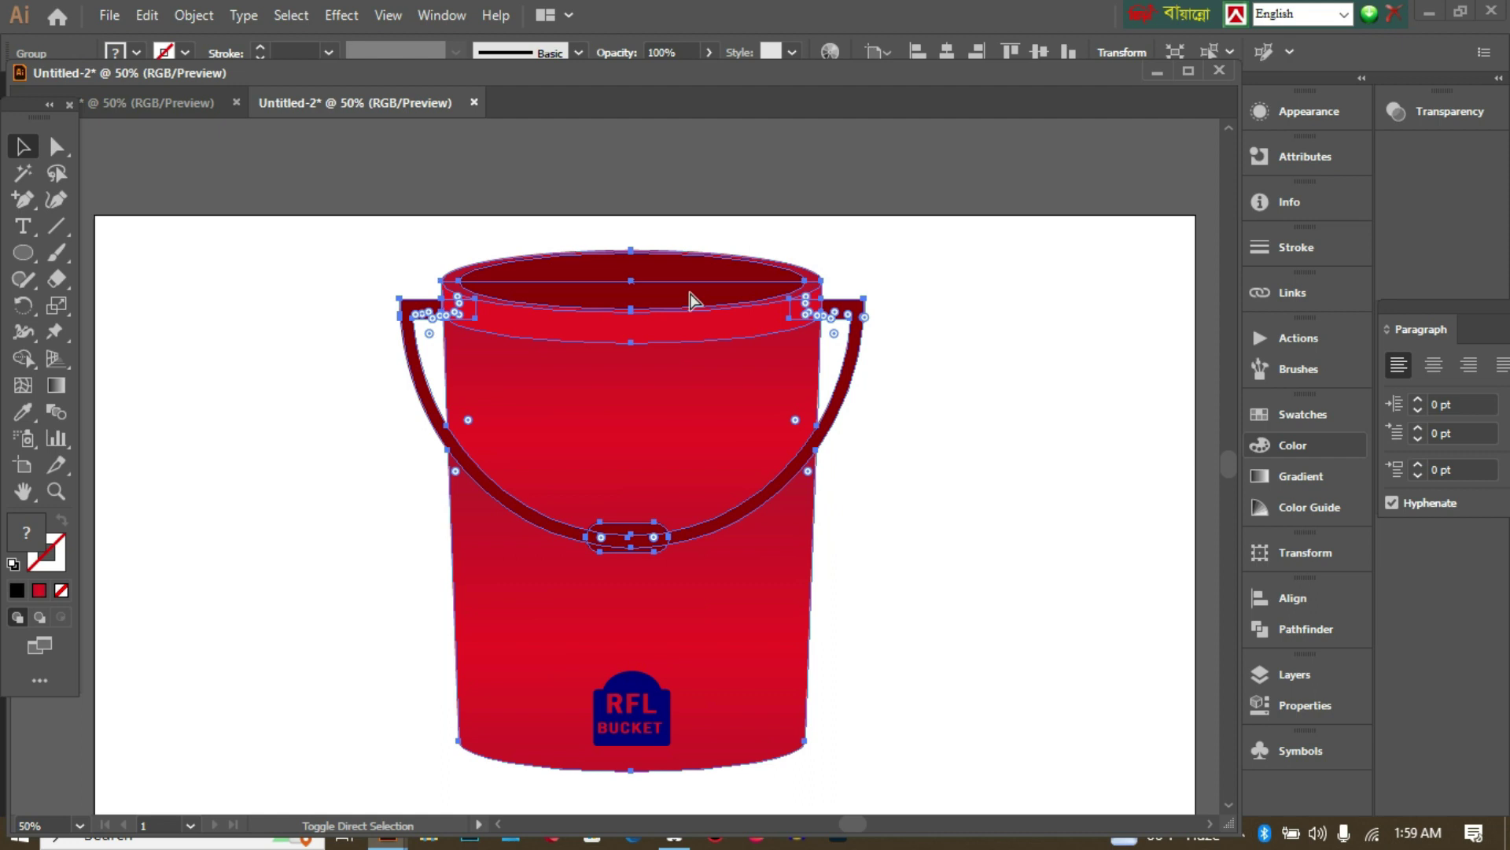
click(1120, 343)
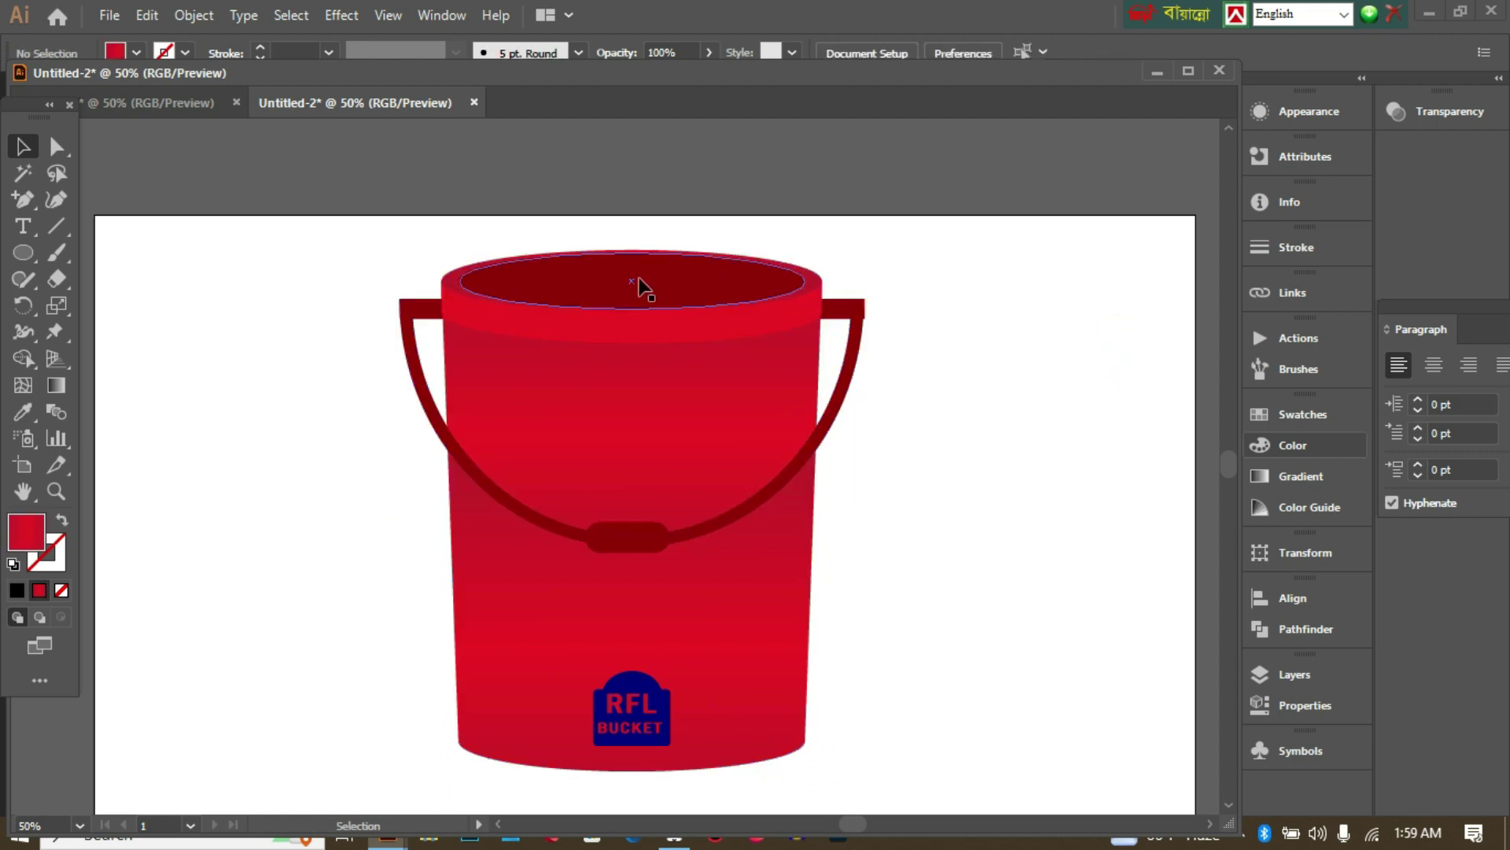
Move the dark red inner ellipse from the bucket's opening to just below its base, offset to the right, and enlarge it slightly.
scroll(702, 280, down, 1)
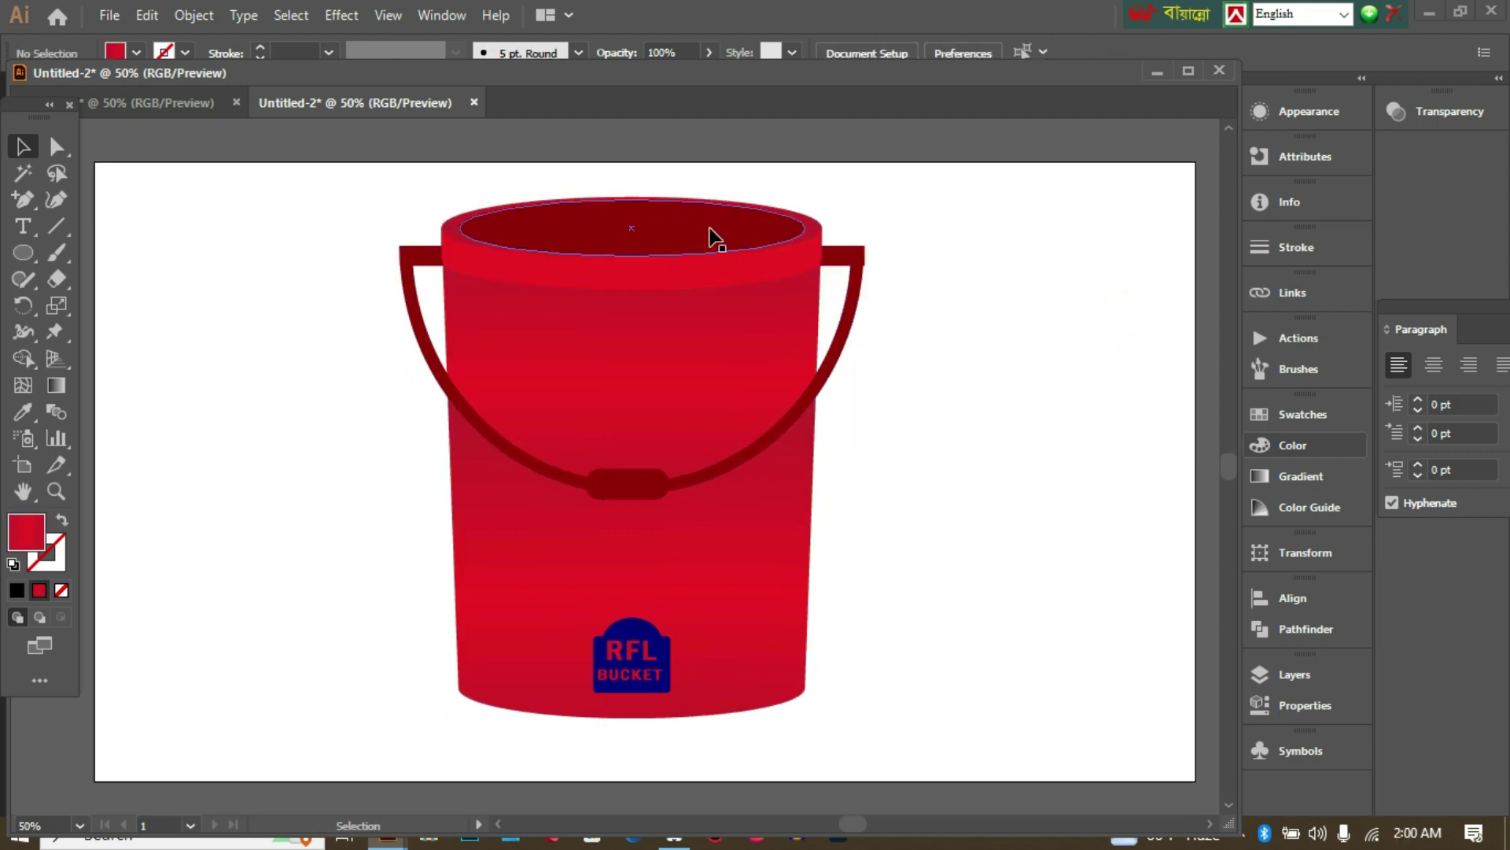
click(710, 228)
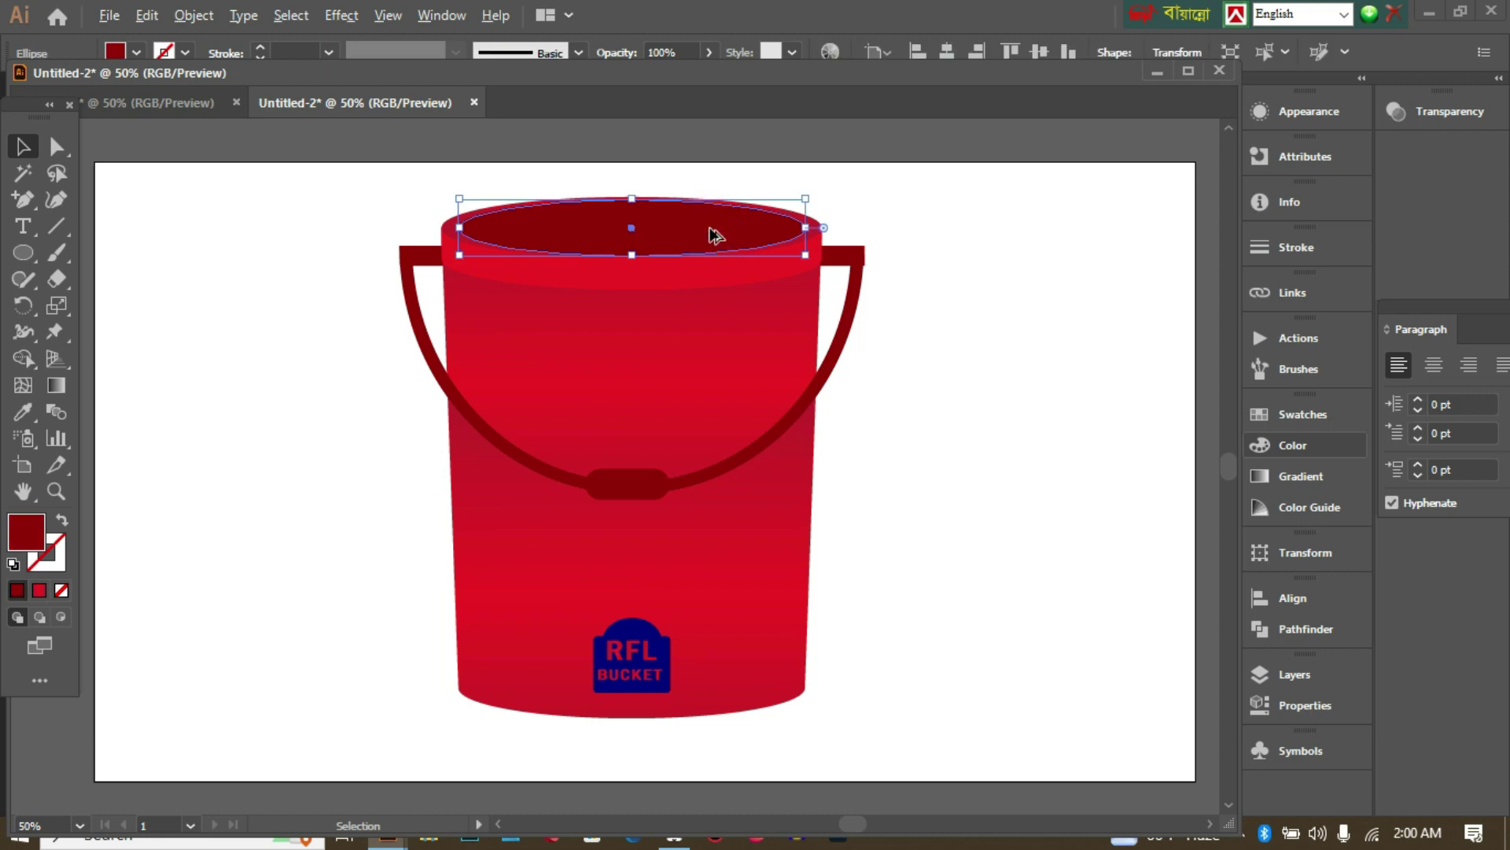
drag(714, 236, 869, 761)
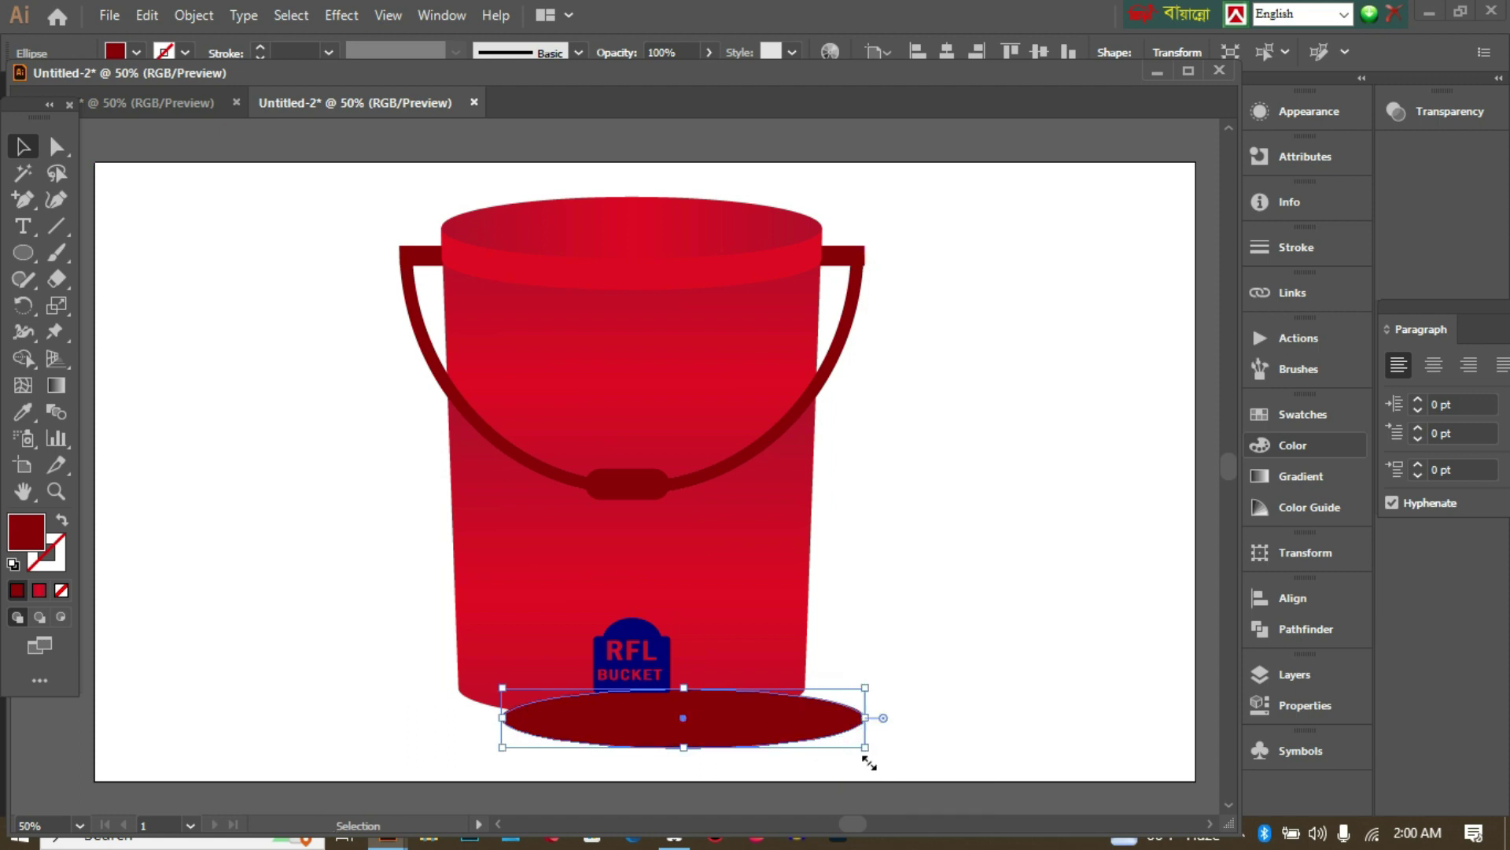
Send the dark red ellipse at the bucket's base to the back of the artwork.
right_click(825, 723)
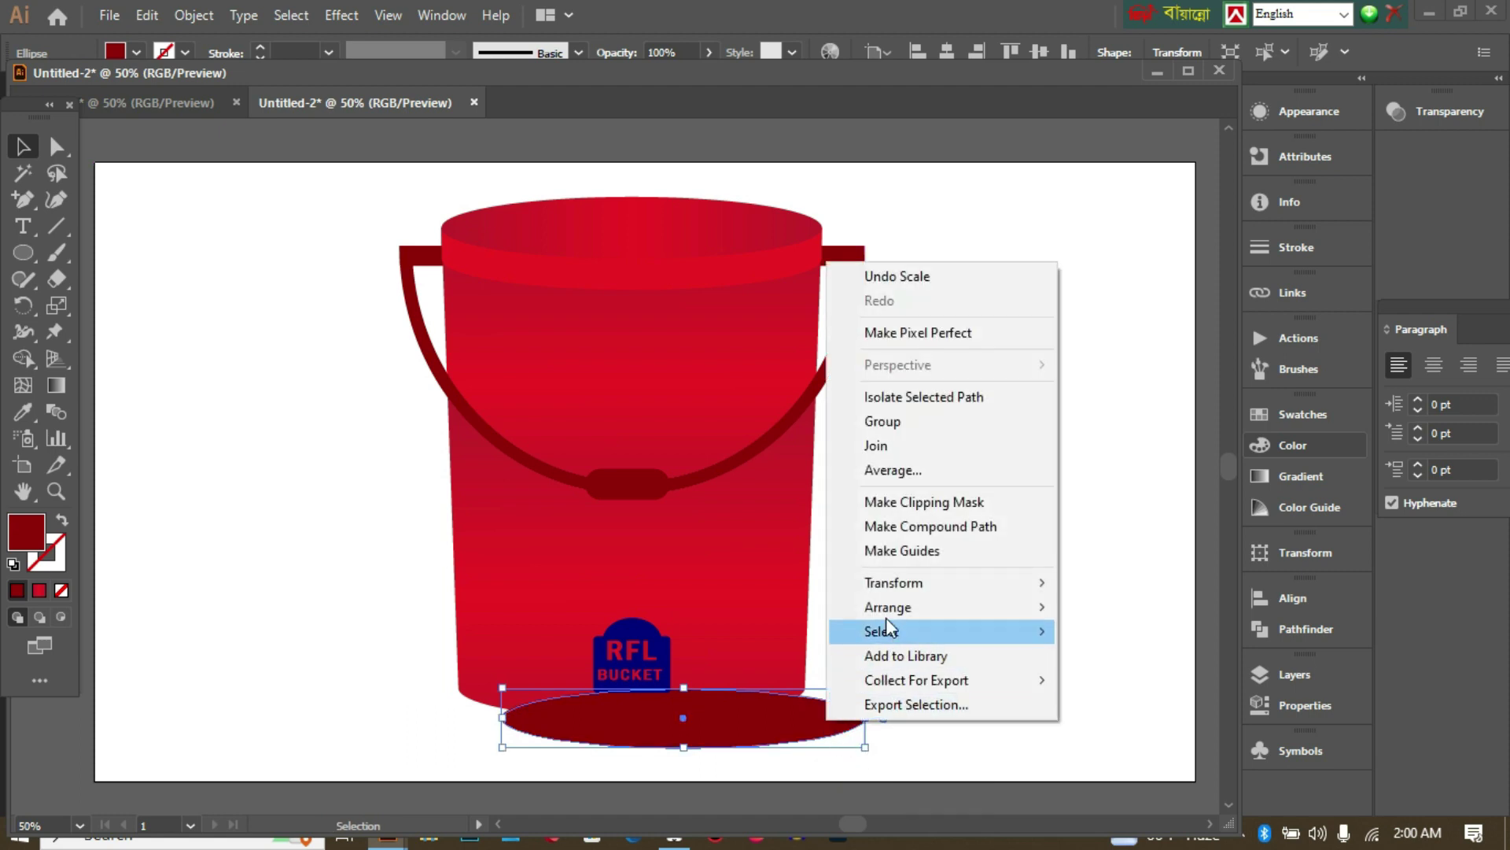
mouse_move(889, 607)
click(1145, 680)
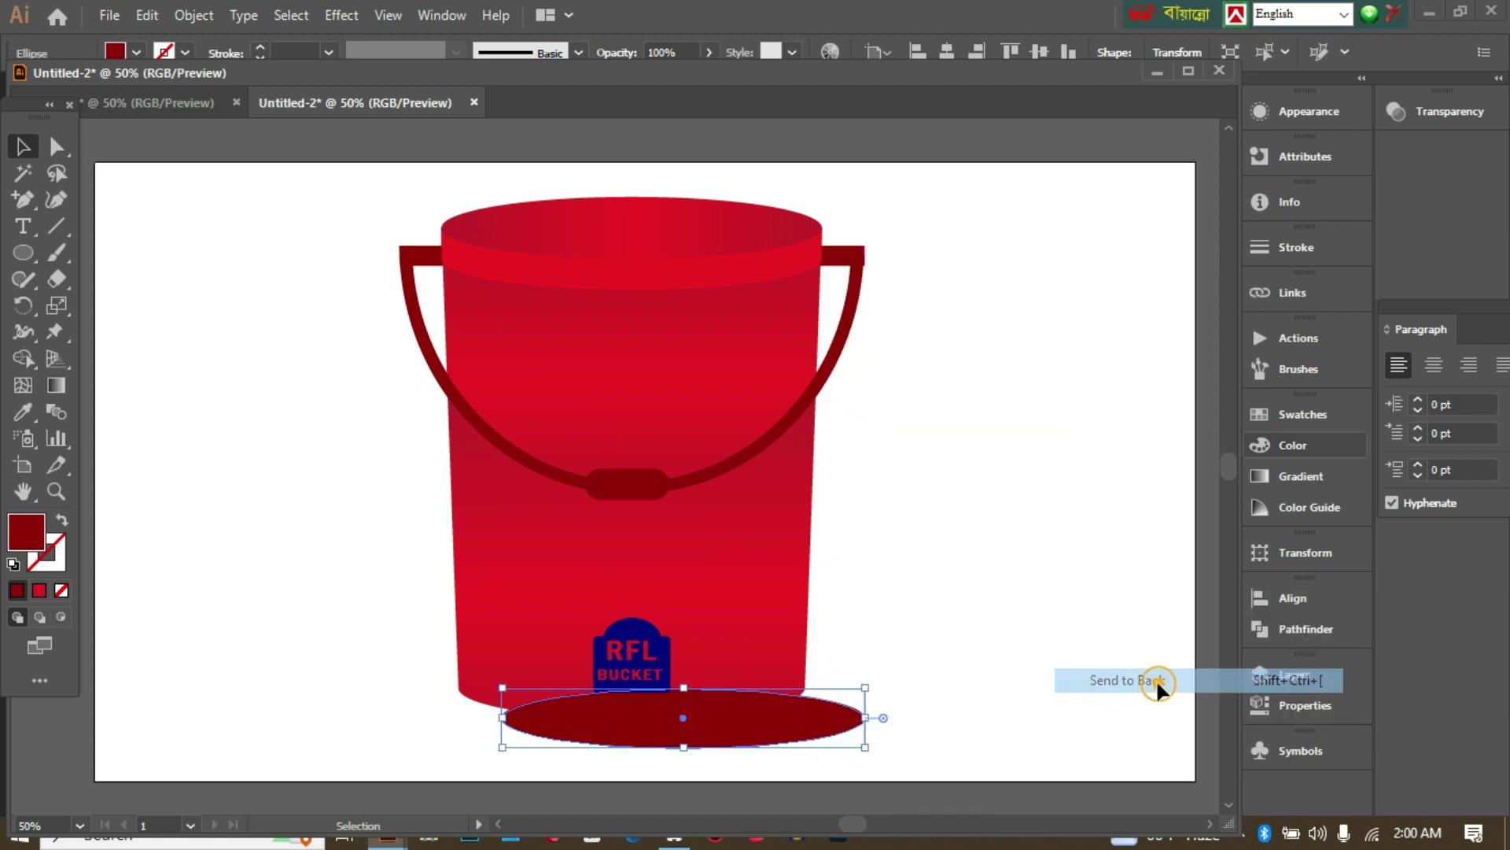
click(1075, 669)
Change the fill of the ellipse beneath the bucket to near-black, hex 070000.
click(810, 717)
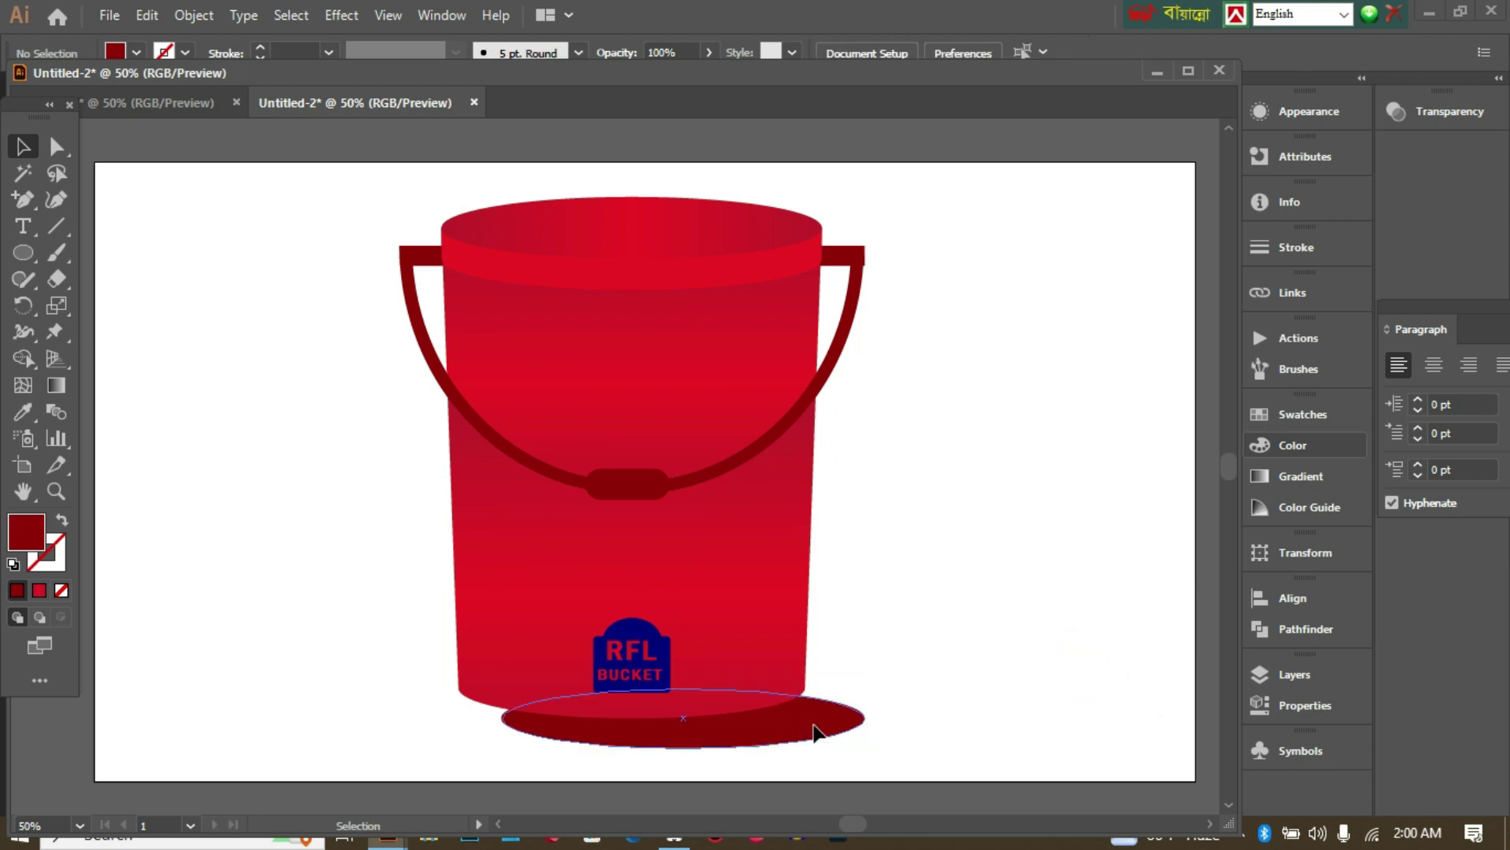
double_click(26, 532)
click(1100, 450)
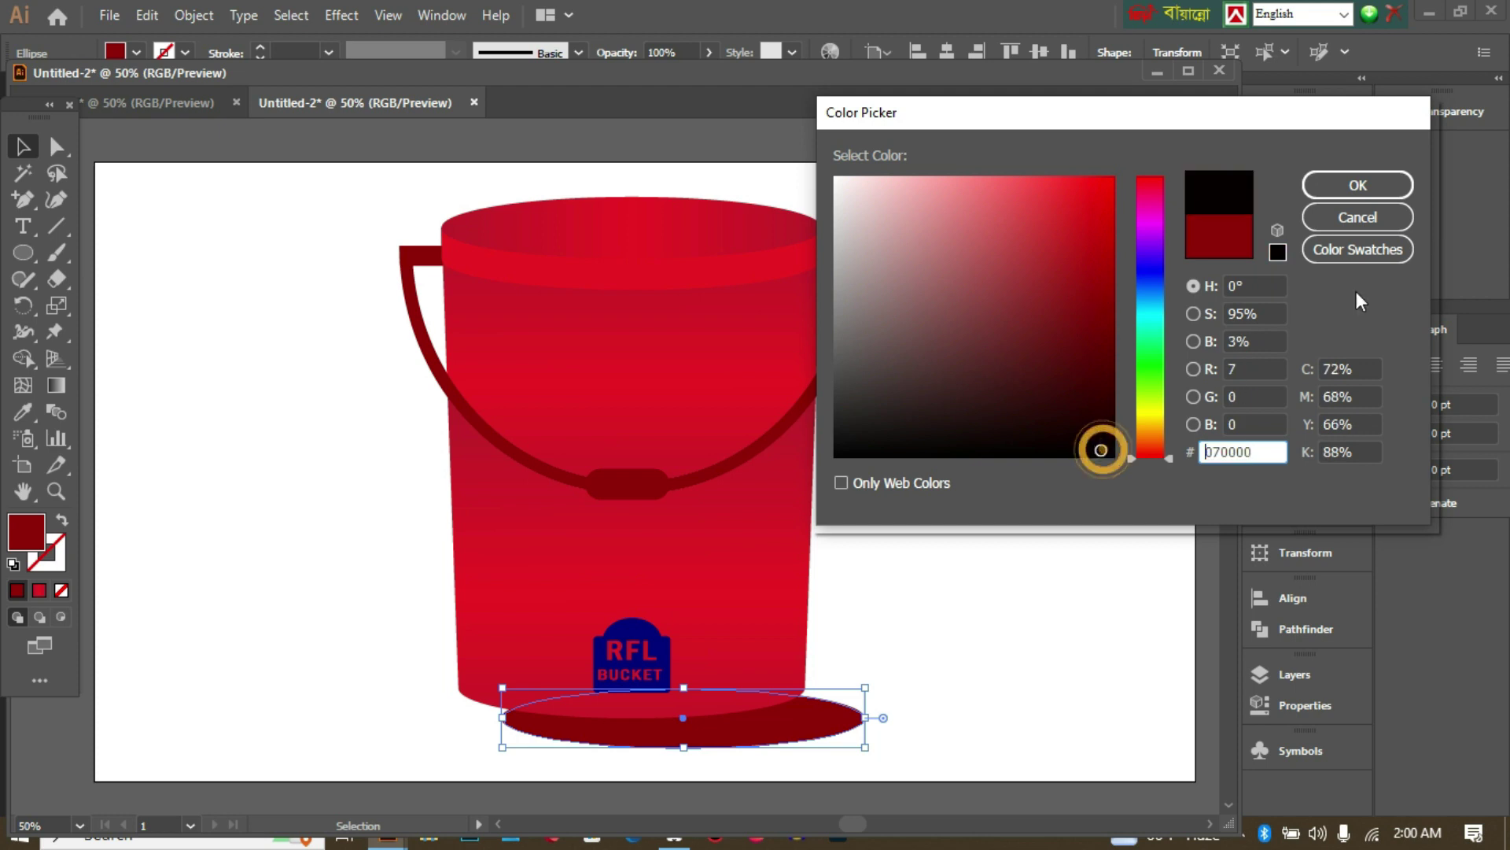
click(1386, 186)
click(910, 438)
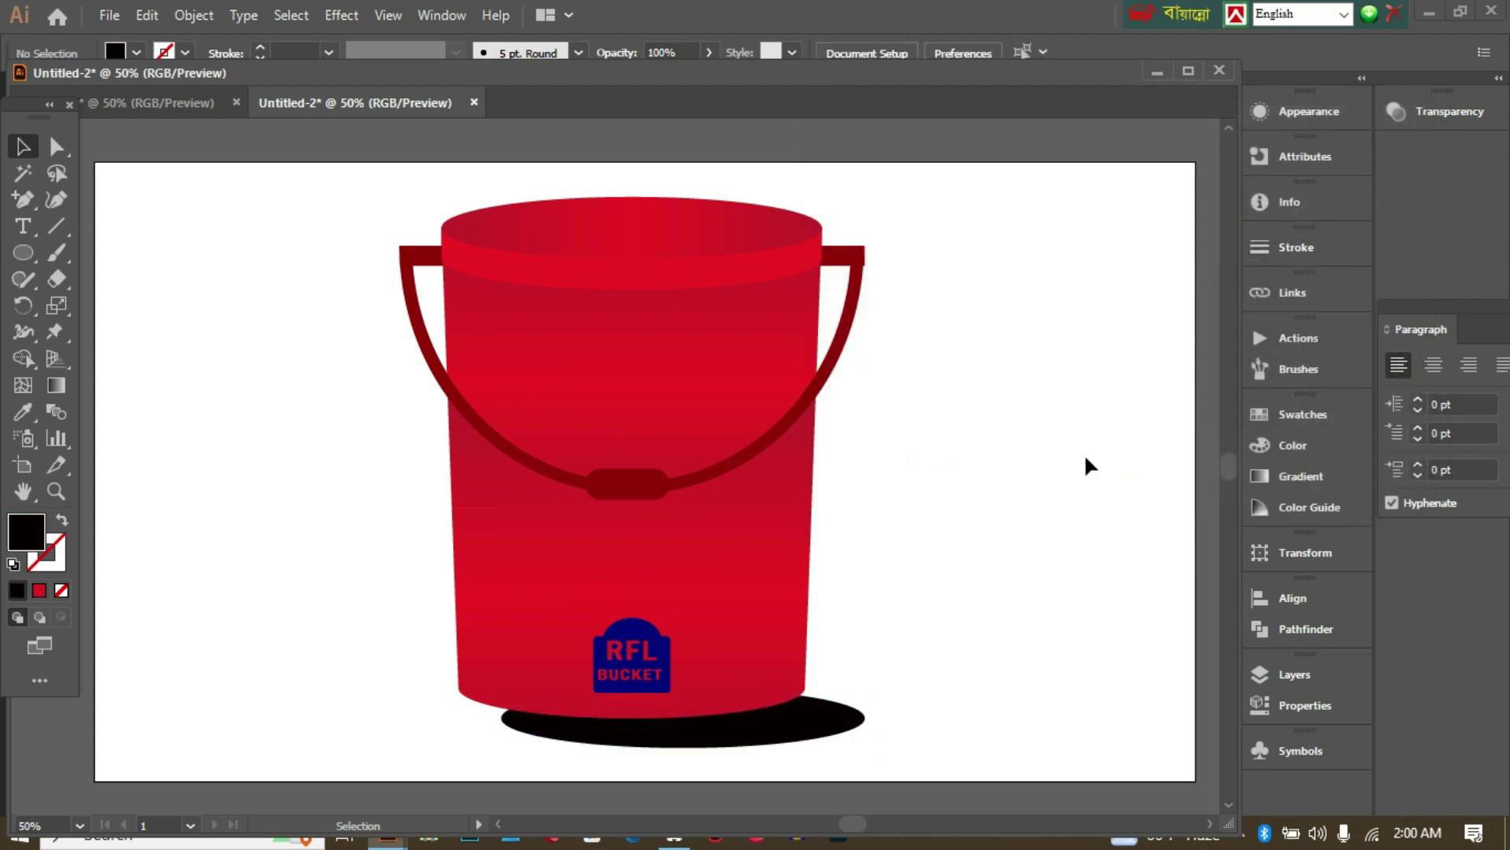
Apply a Gaussian Blur with a 26-pixel radius to the black ellipse beneath the bucket.
click(793, 734)
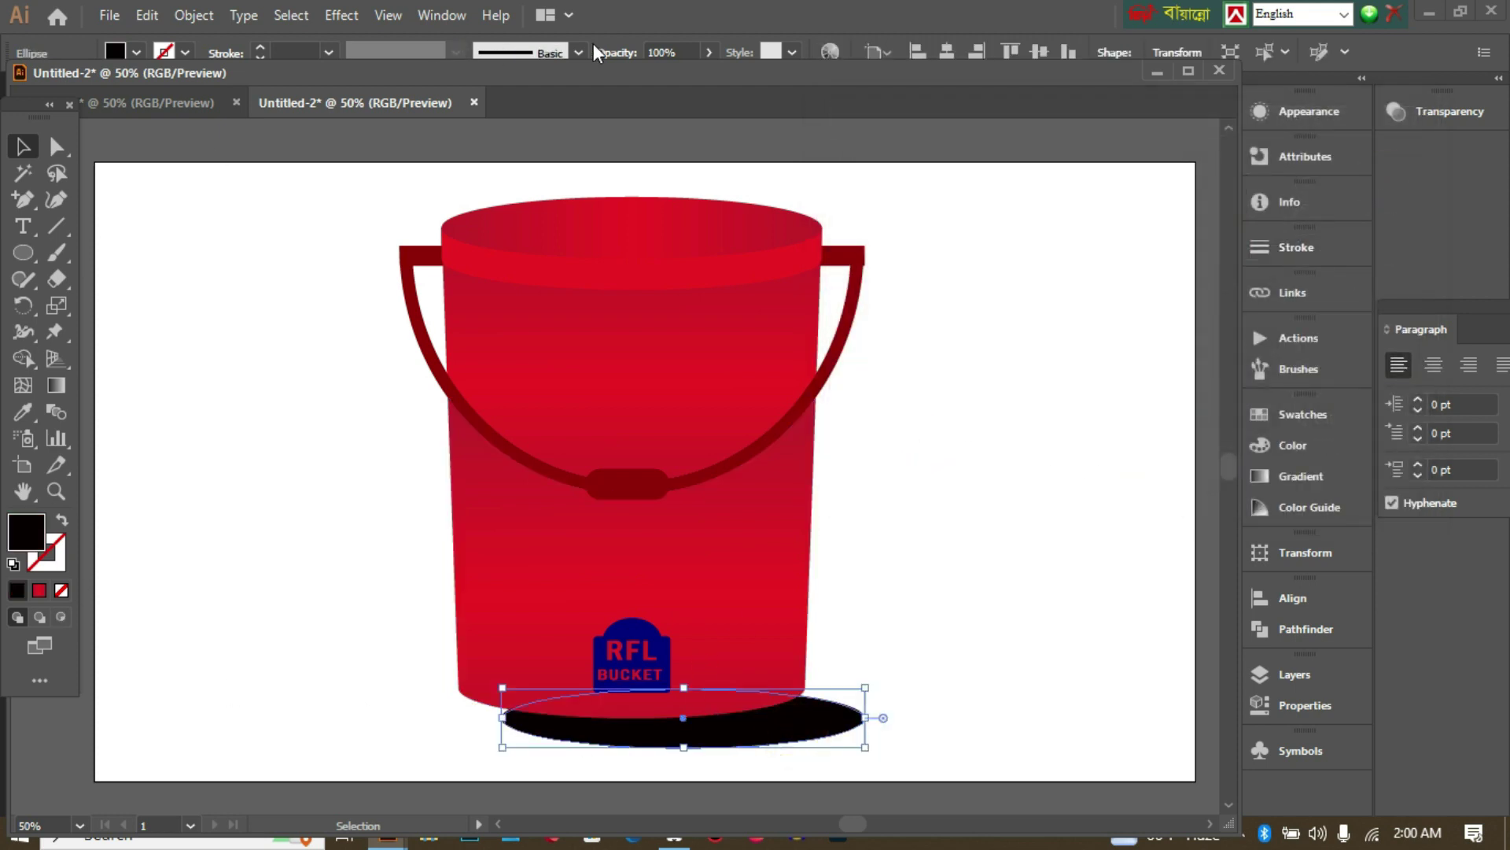
click(336, 15)
mouse_move(390, 385)
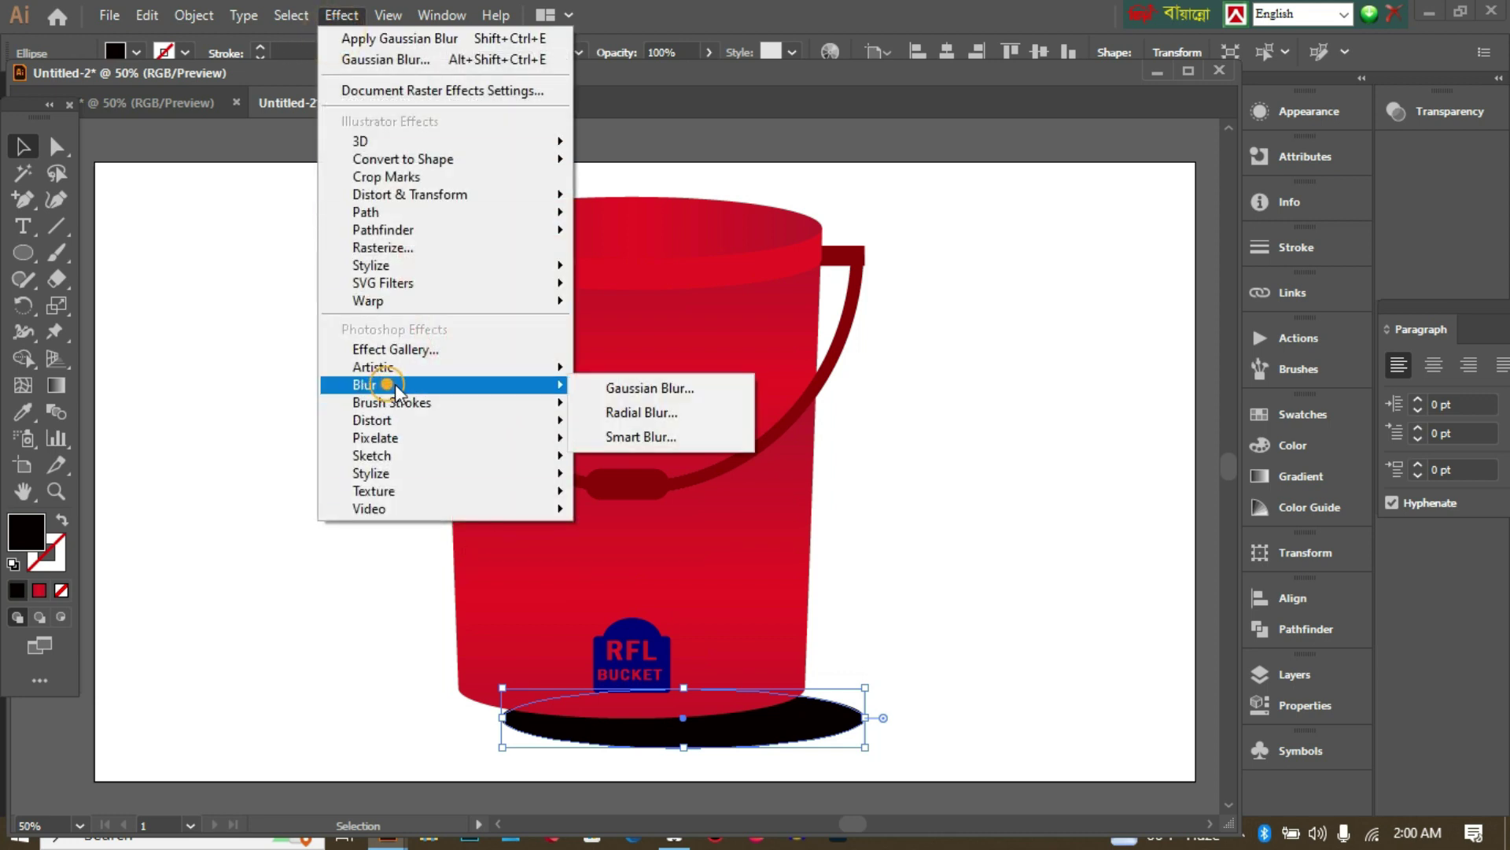
click(627, 387)
click(892, 389)
mouse_move(1003, 342)
mouse_down()
mouse_move(981, 340)
mouse_move(1002, 341)
mouse_up()
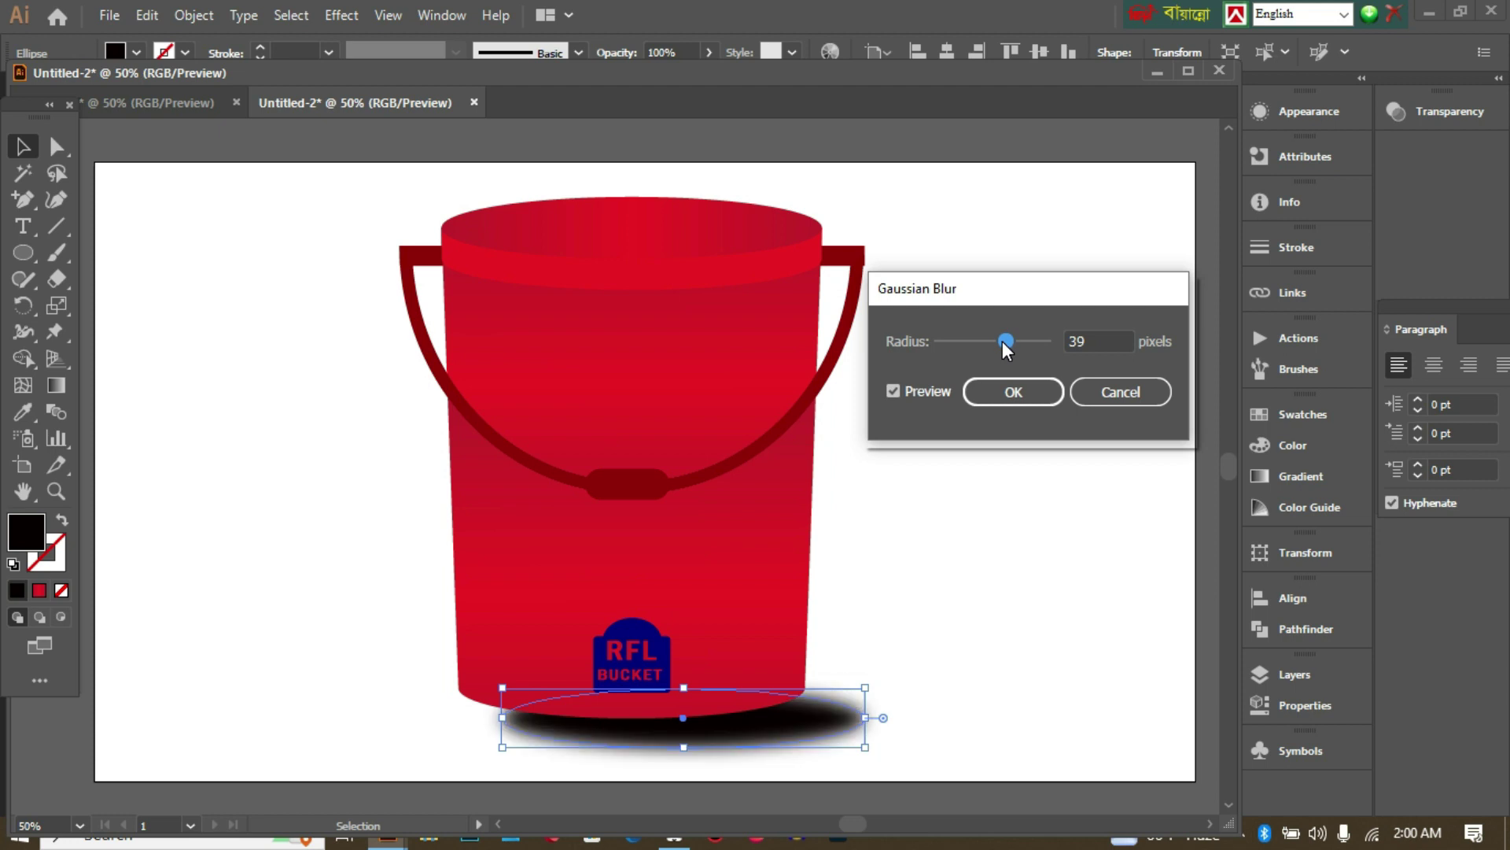
drag(1003, 343, 996, 341)
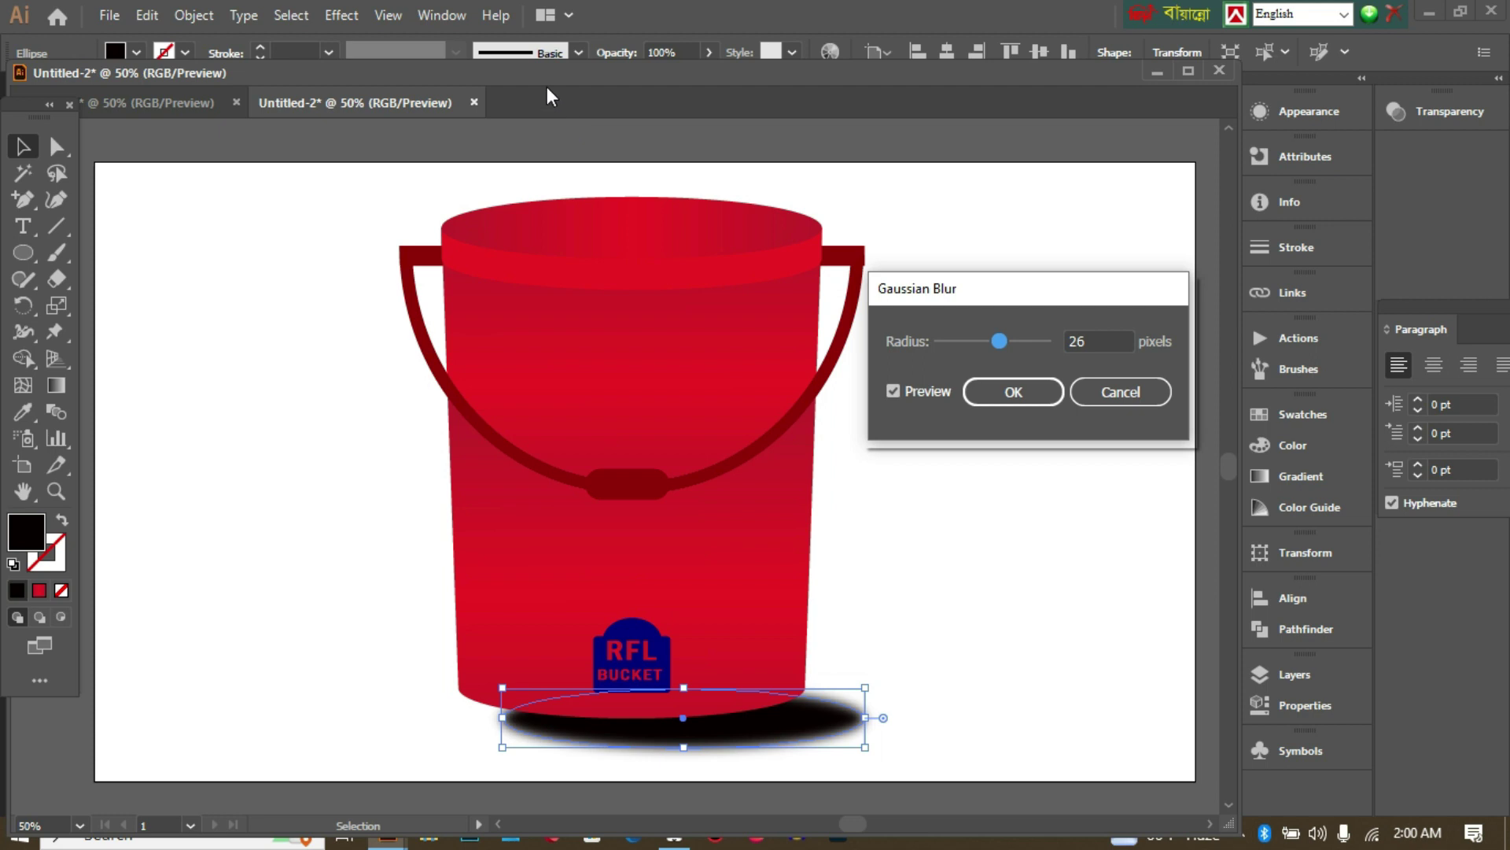
click(1012, 392)
Lower the blurred shadow ellipse's opacity to 60%.
click(709, 52)
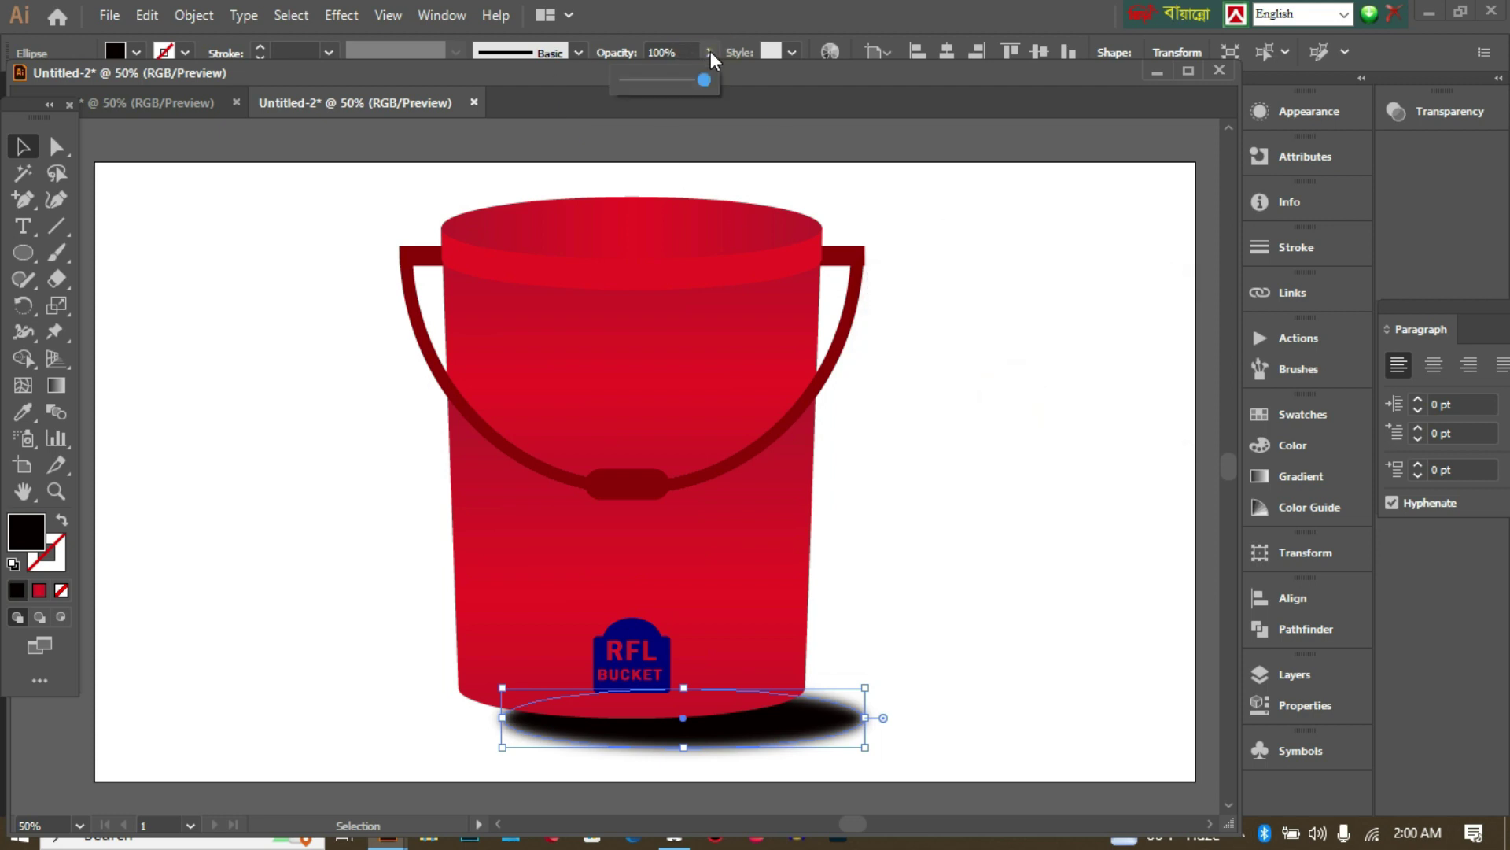
click(658, 80)
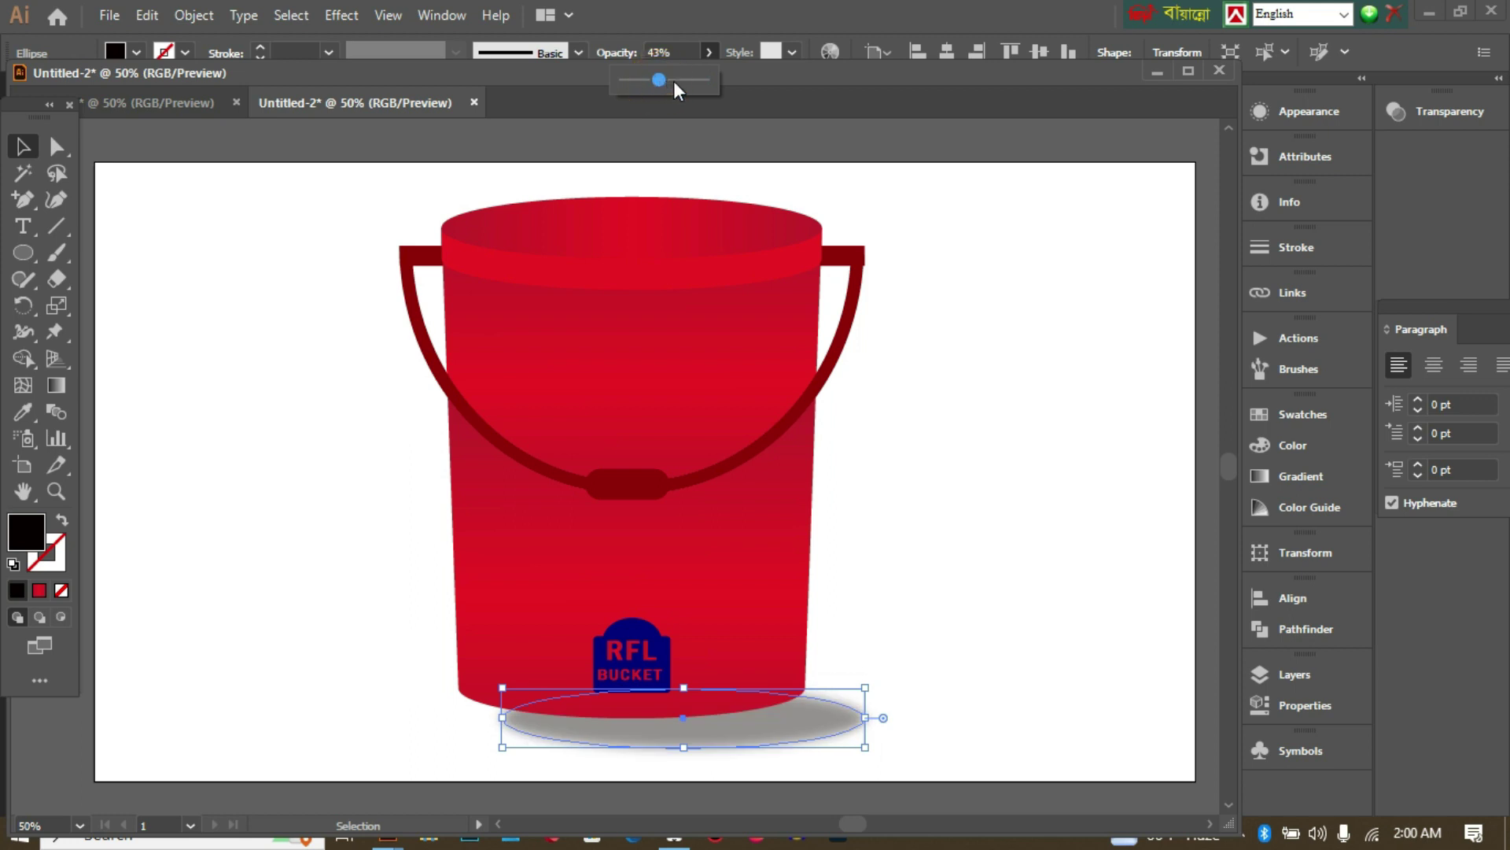
click(982, 415)
Shift the shadow up and left so it sits tucked under the bucket's base, showing mostly on the right.
drag(832, 731, 804, 708)
click(908, 720)
click(891, 715)
drag(814, 695, 842, 706)
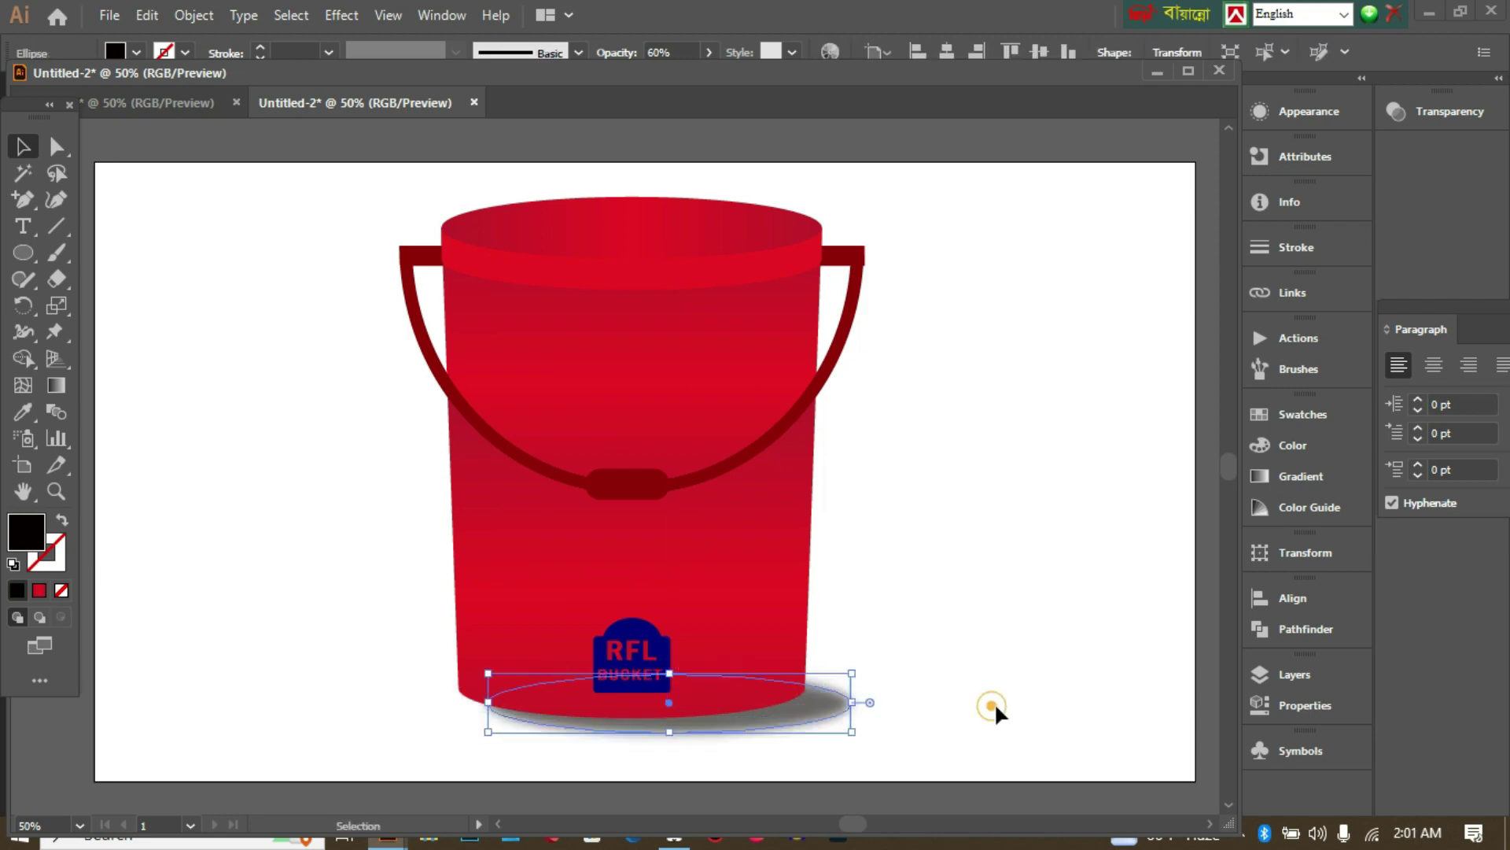
click(993, 706)
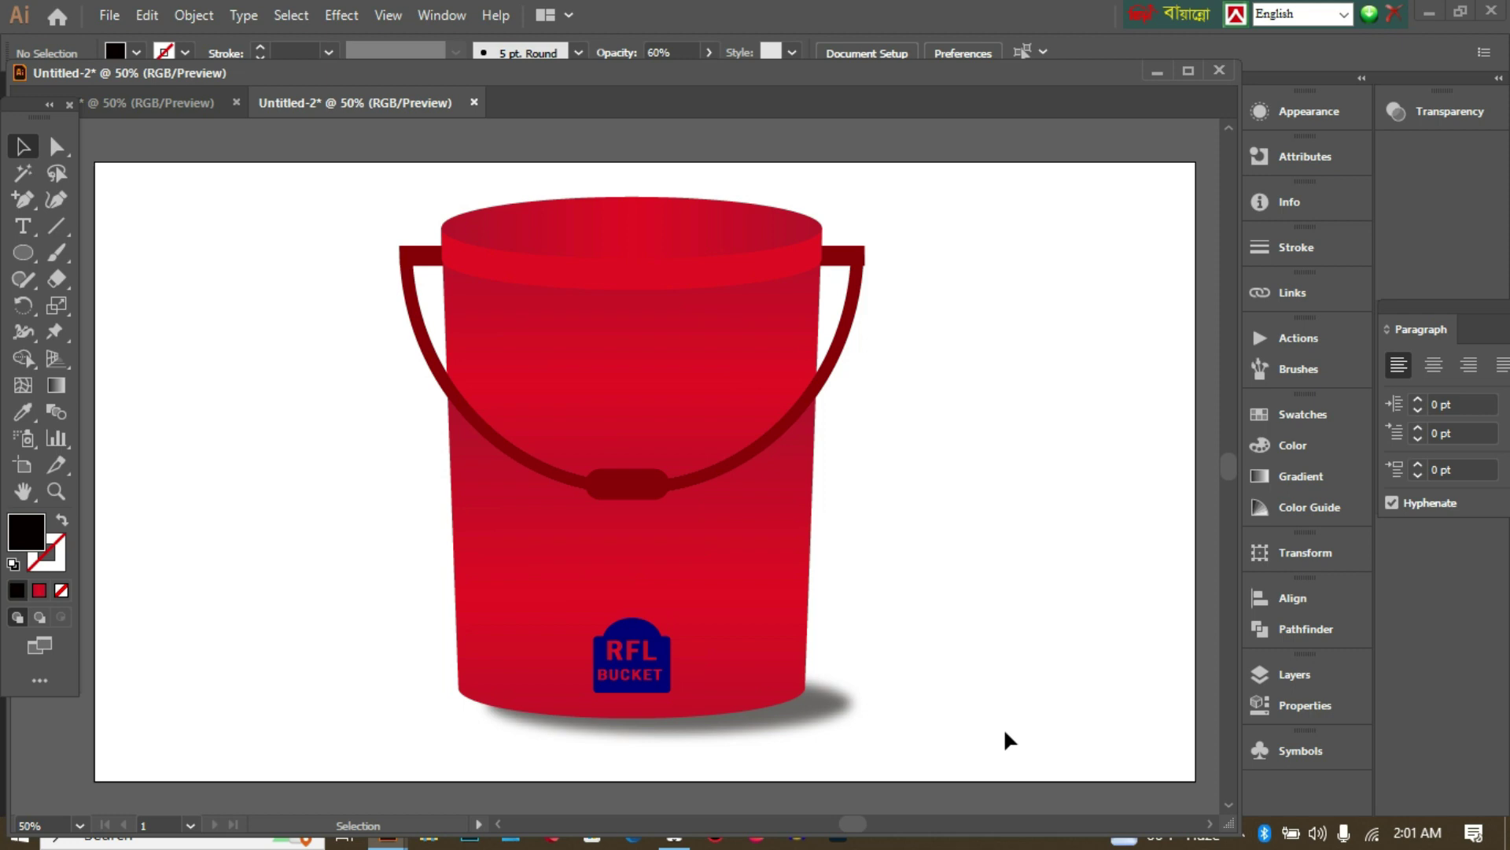
Group the whole bucket with its label and shadow, and scale it down about its centre on the artboard.
key(ctrl+minus)
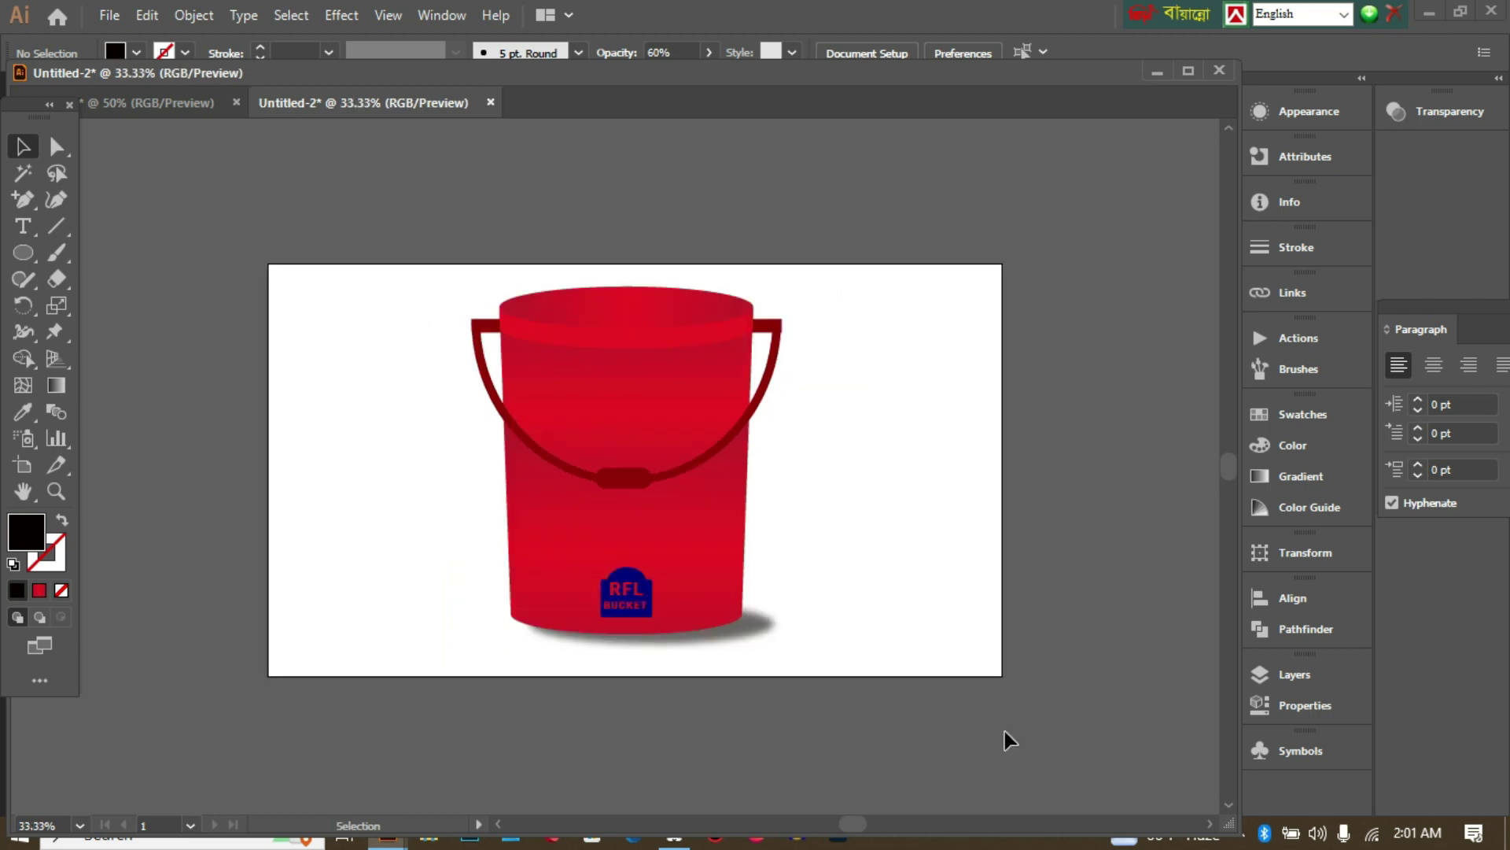
drag(446, 292, 1003, 748)
key(ctrl+g)
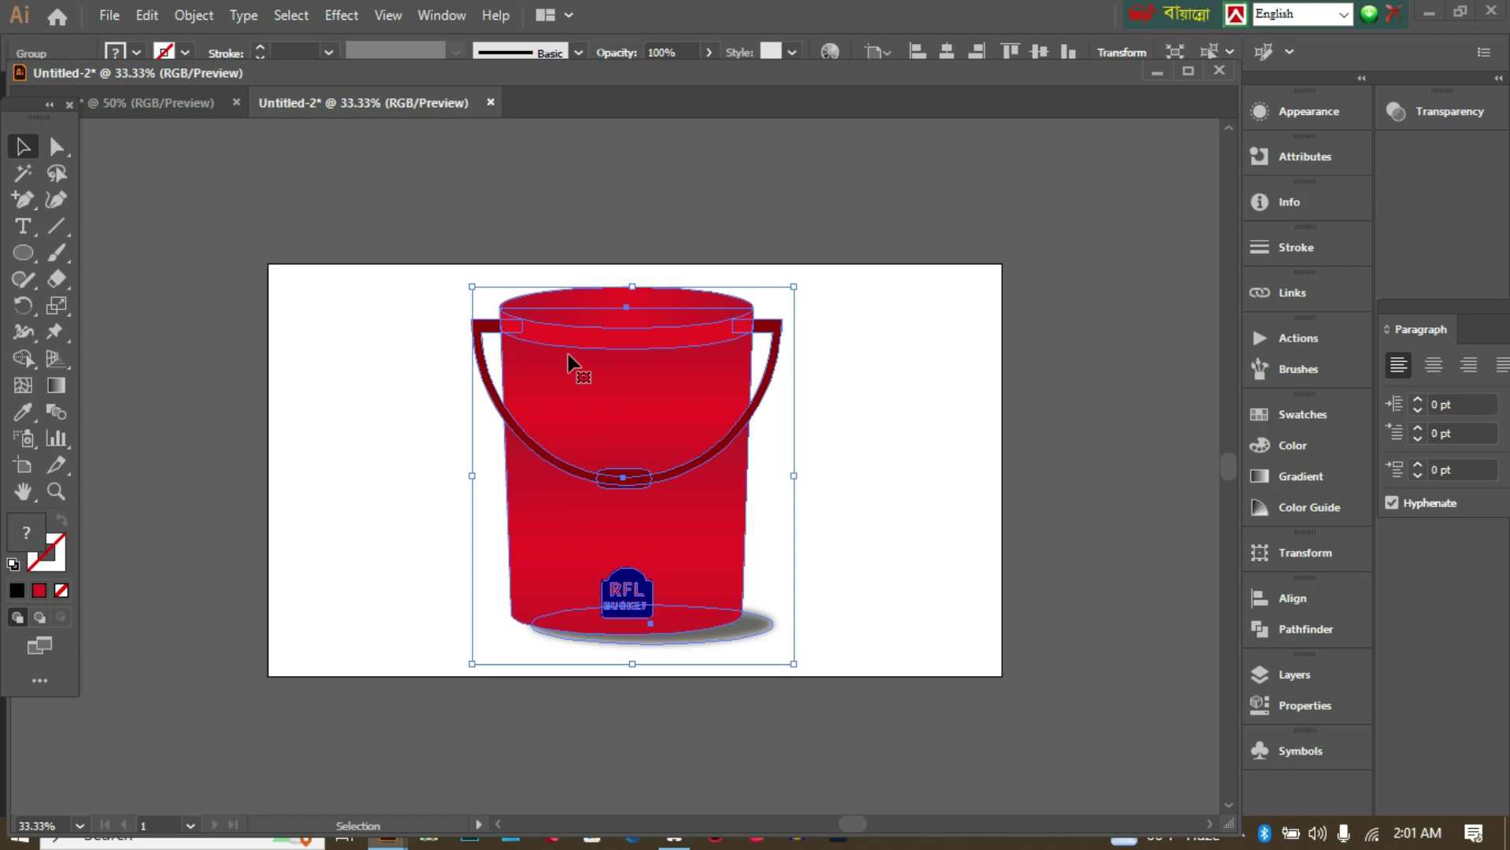
drag(472, 287, 498, 319)
click(900, 479)
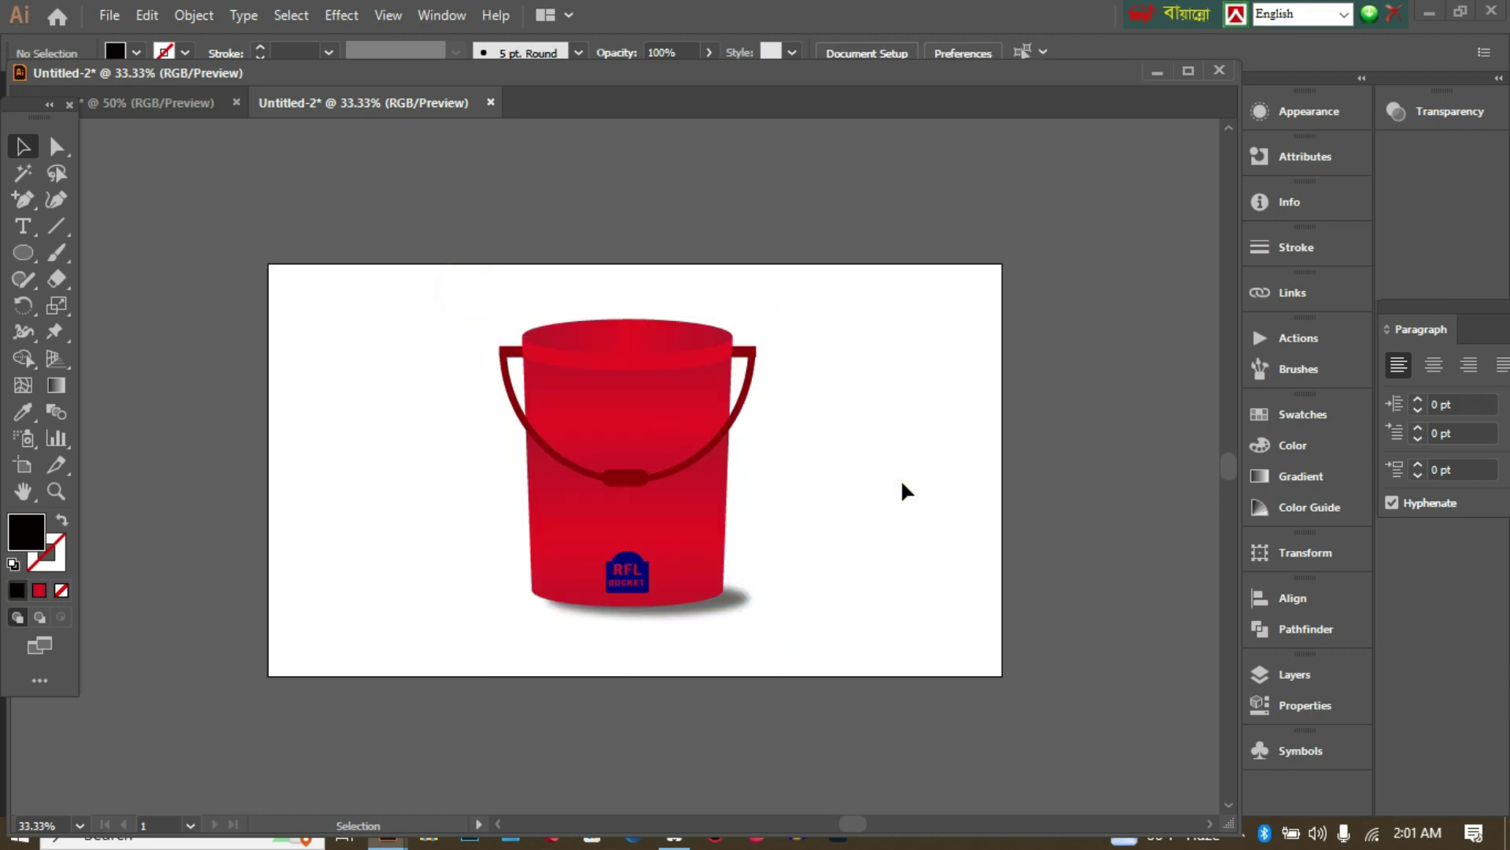